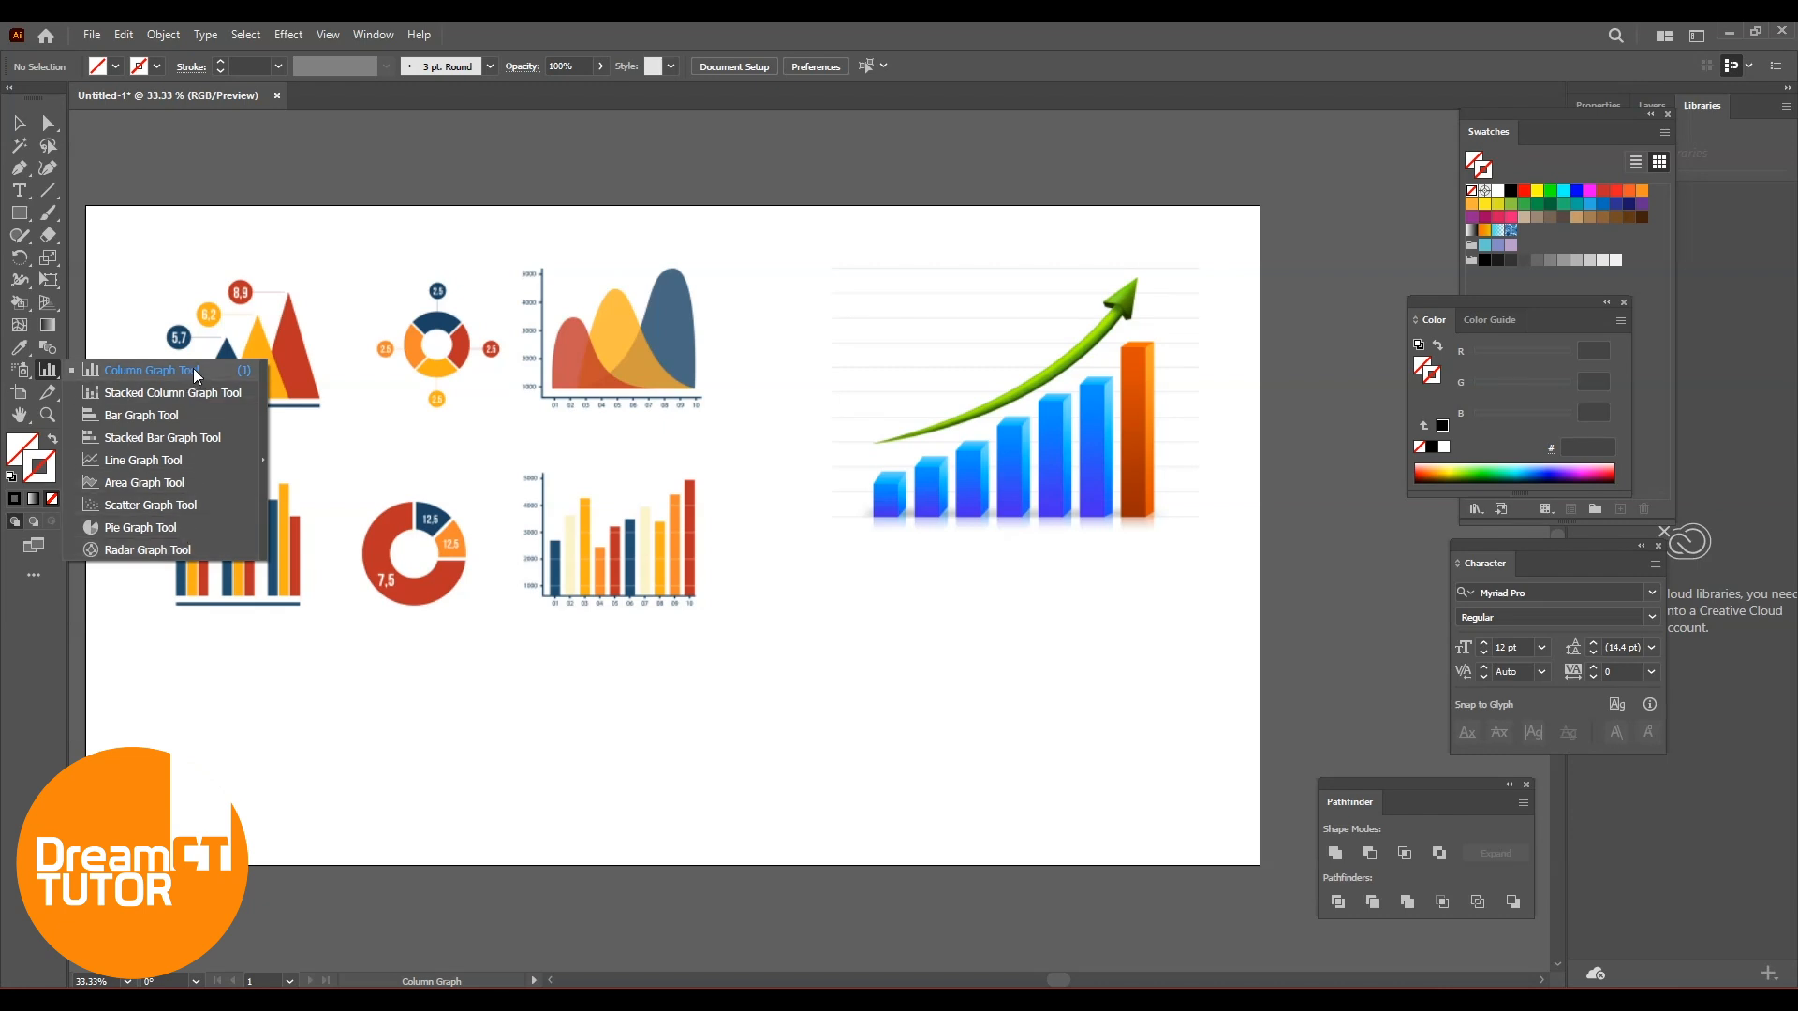
Examine the sample charts on the artboard and the available graph tool types
left_click(197, 374)
left_click(19, 122)
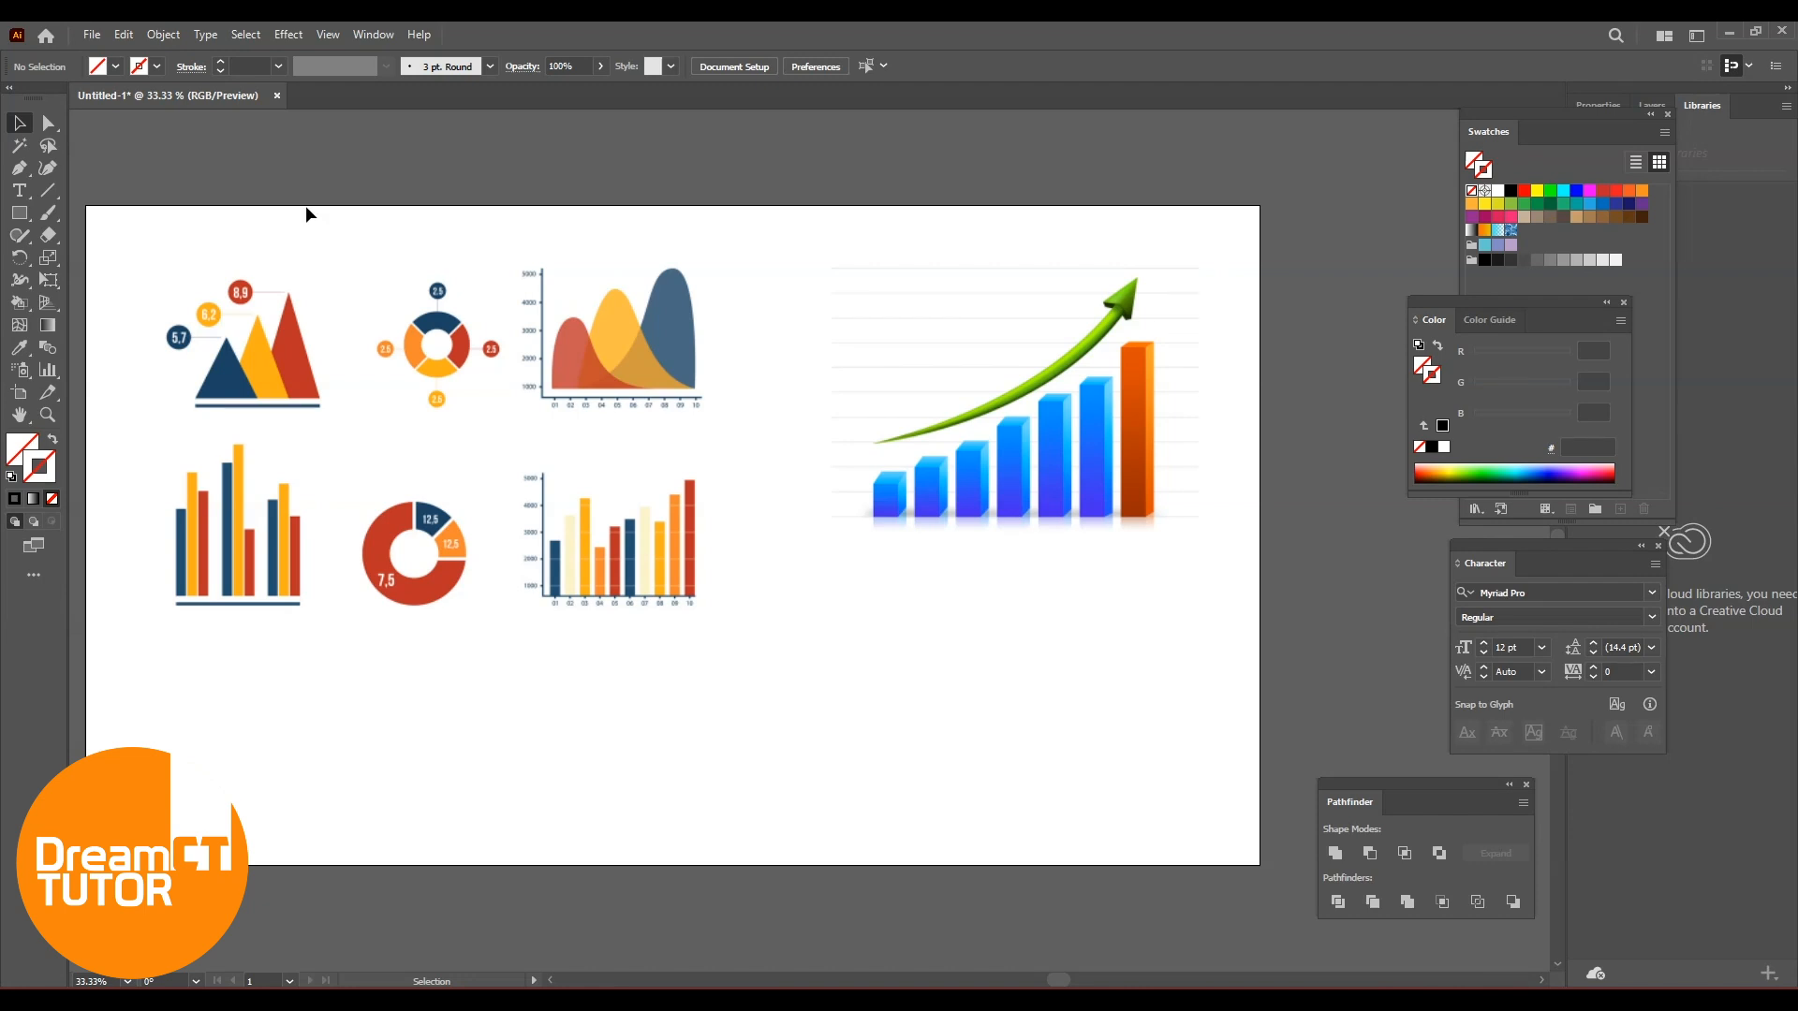
key("ctrl+equal")
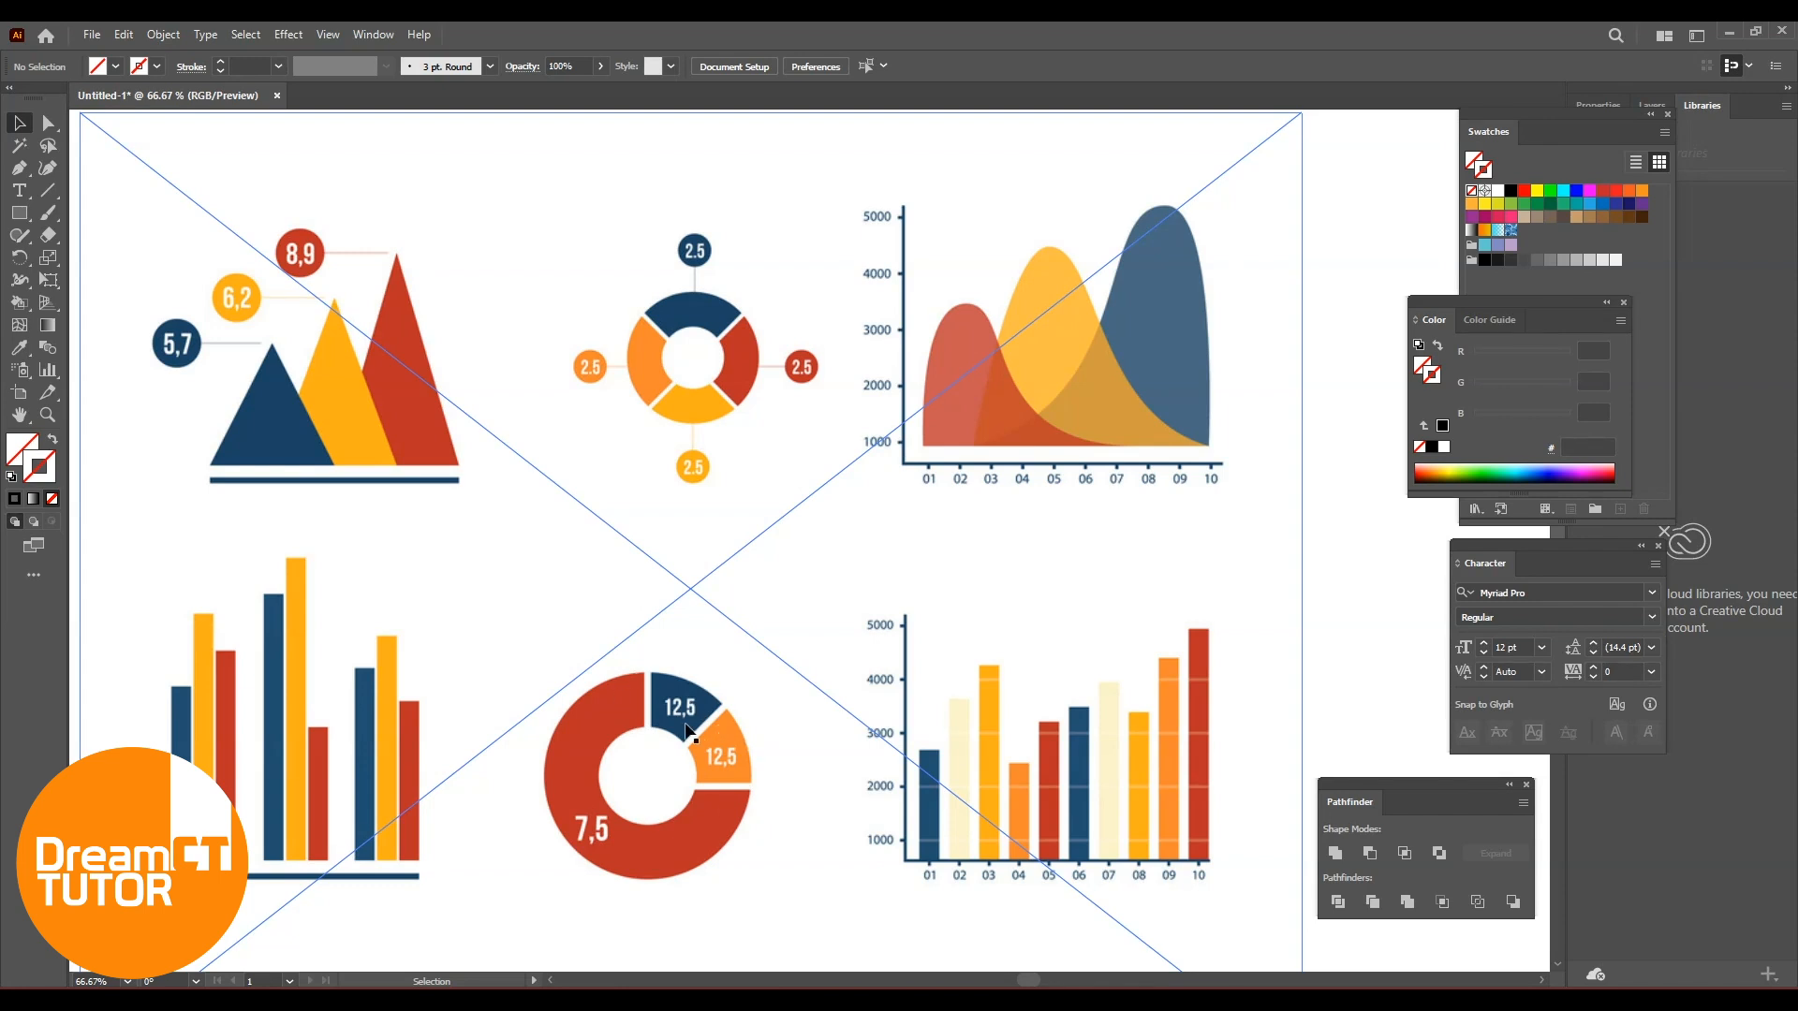
left_click(51, 372)
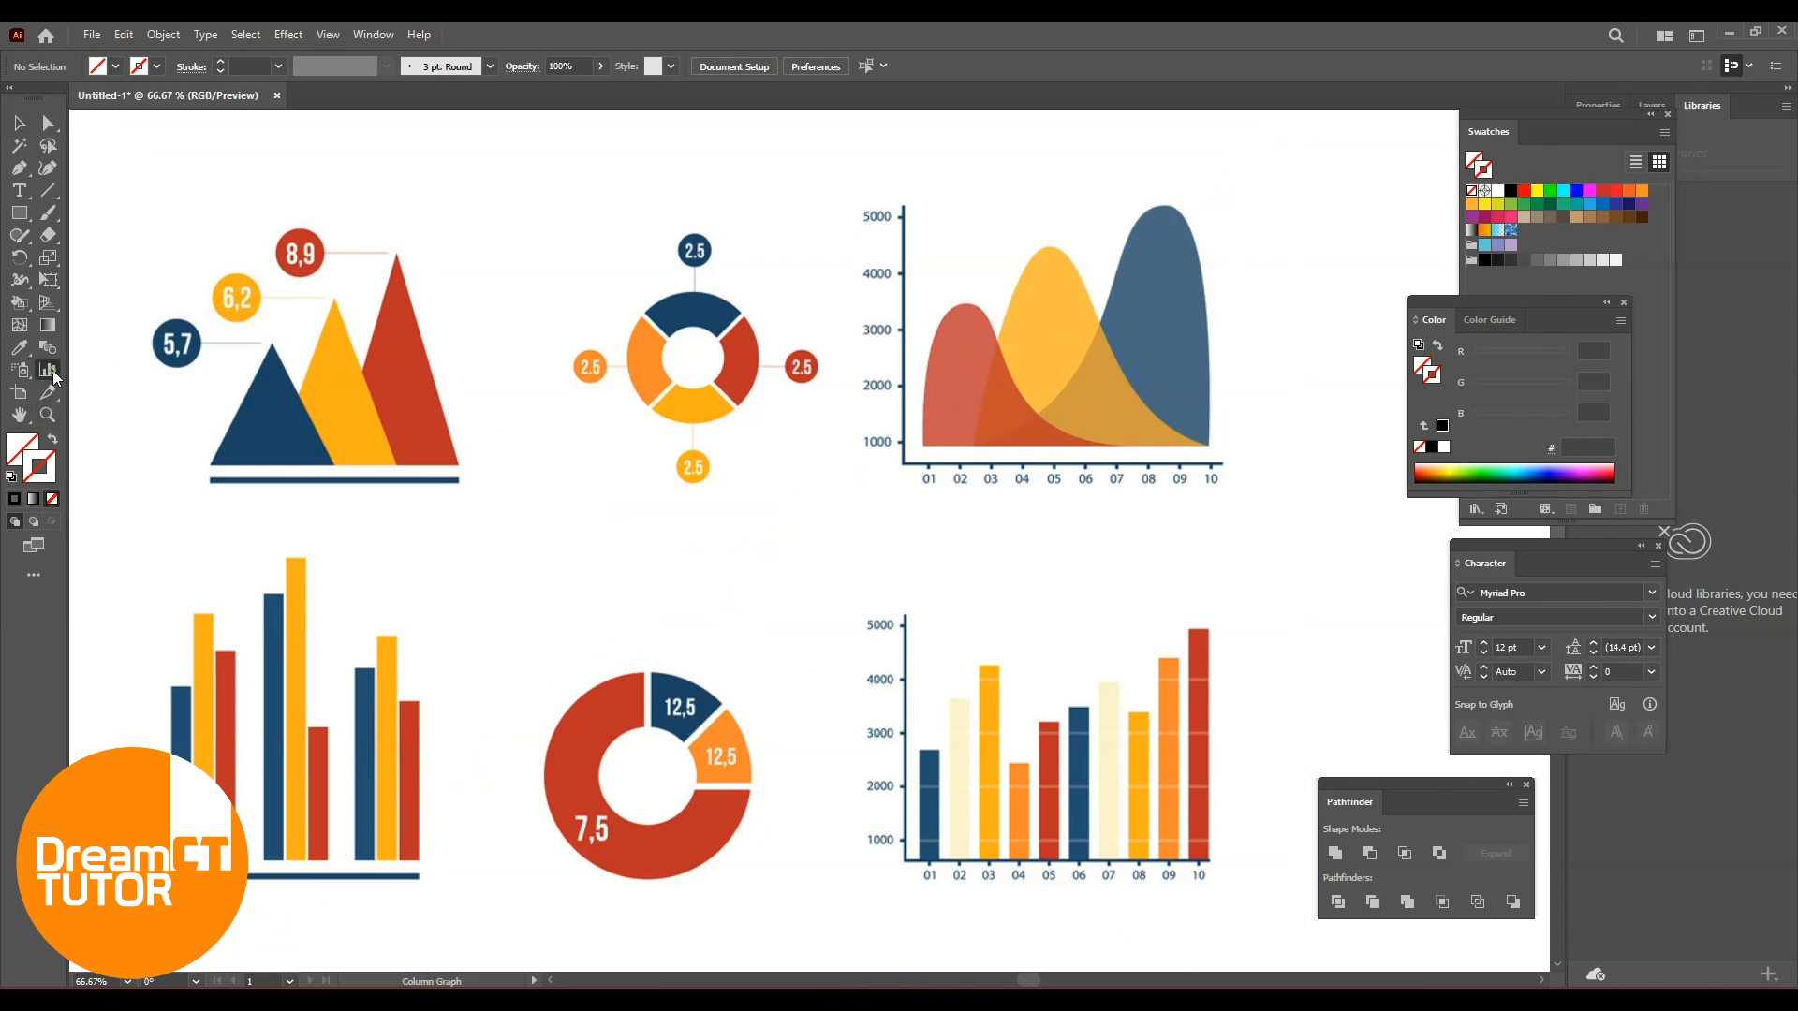
left_click(53, 373)
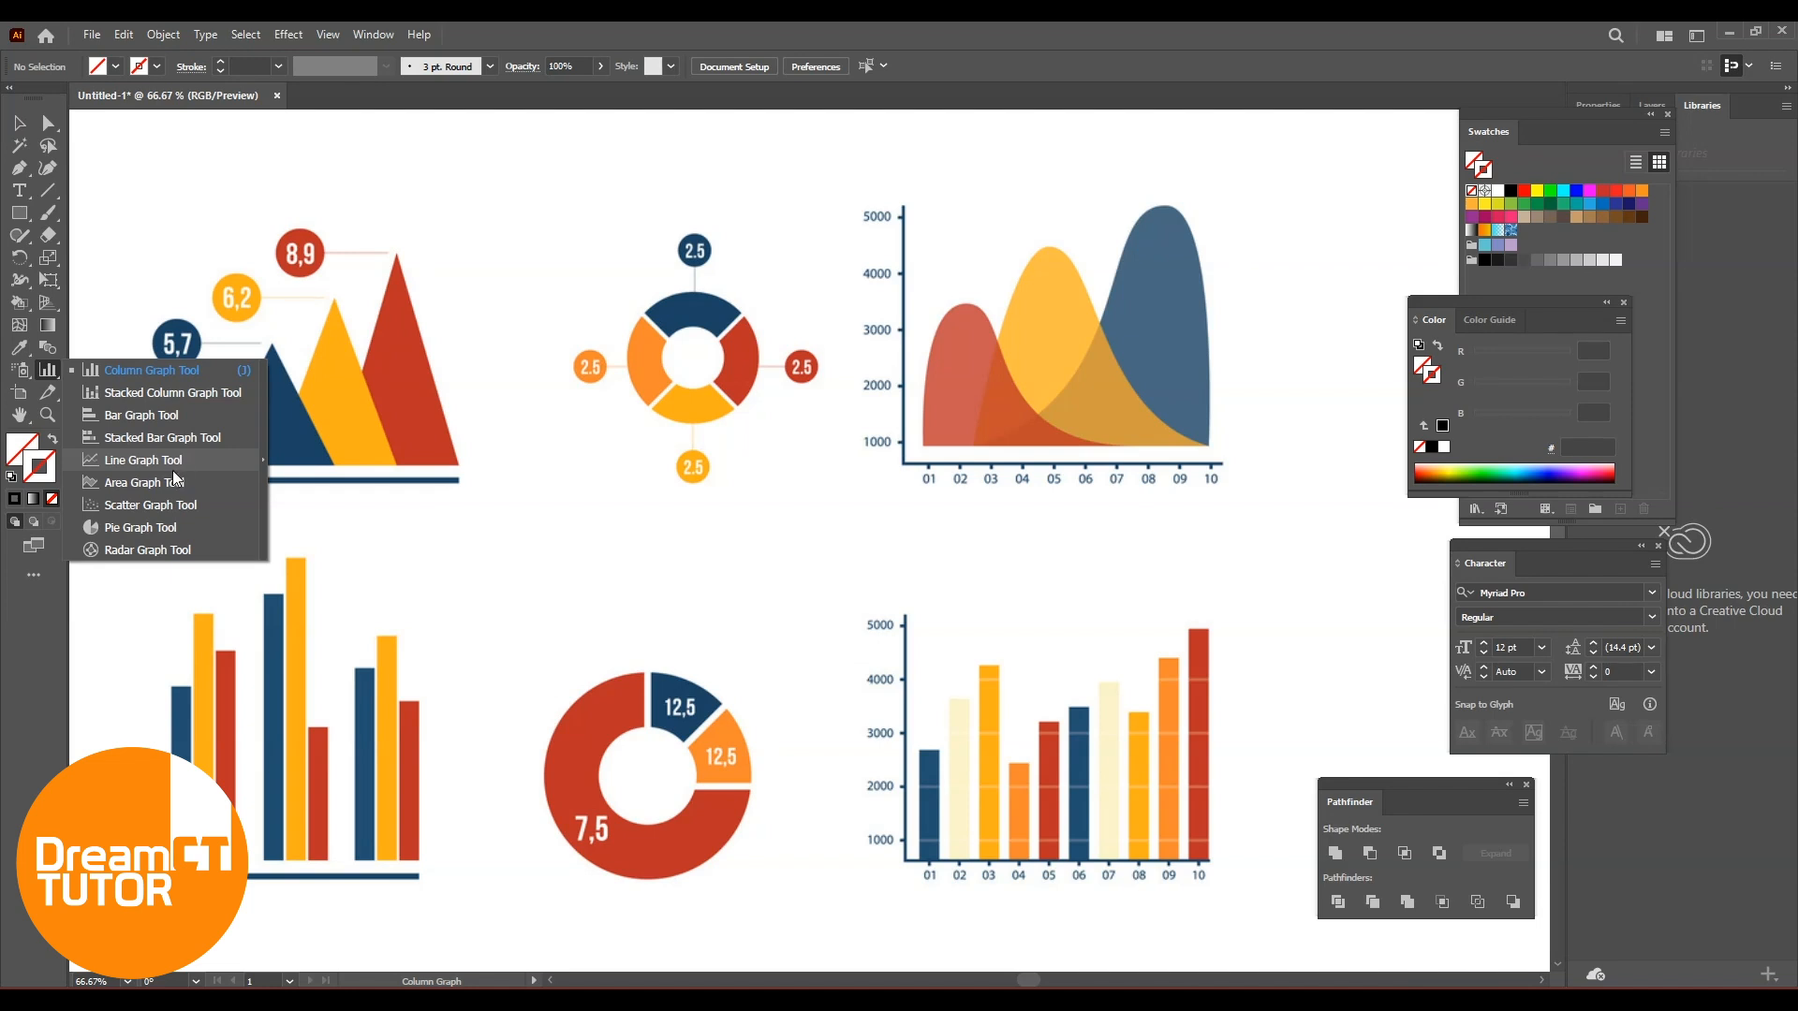
left_click(127, 528)
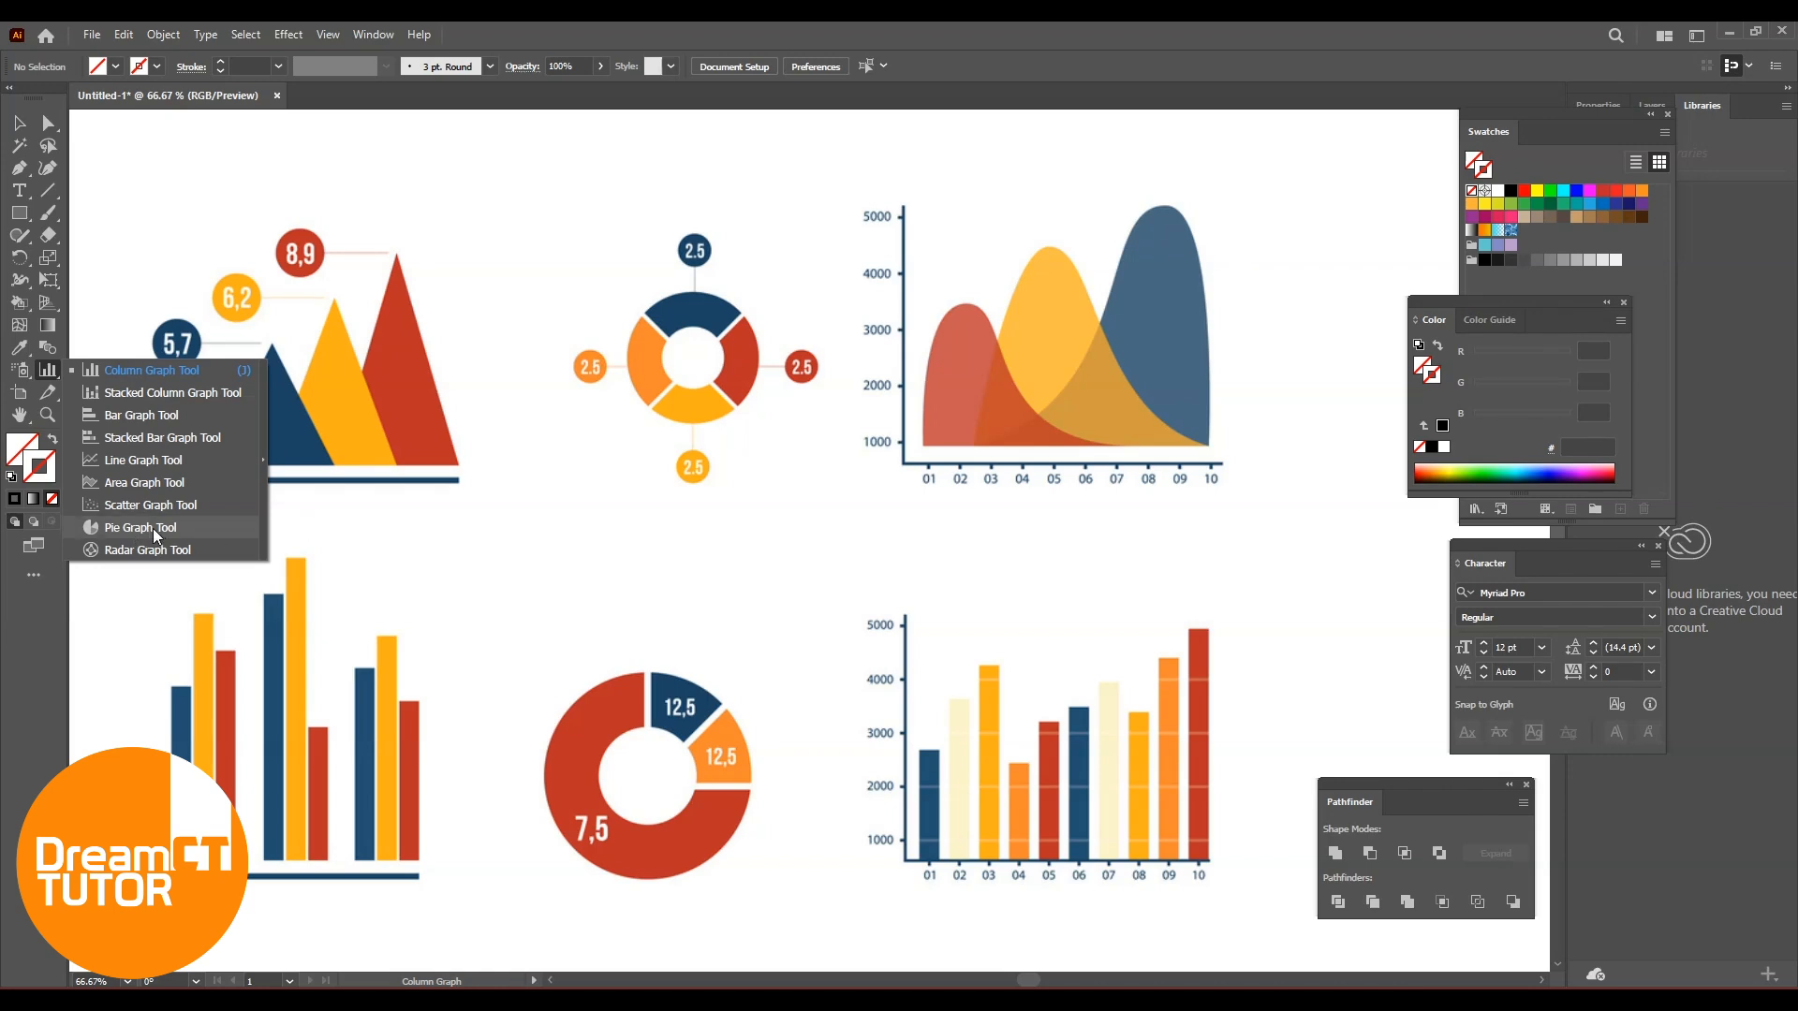
left_click(19, 123)
key("ctrl+v")
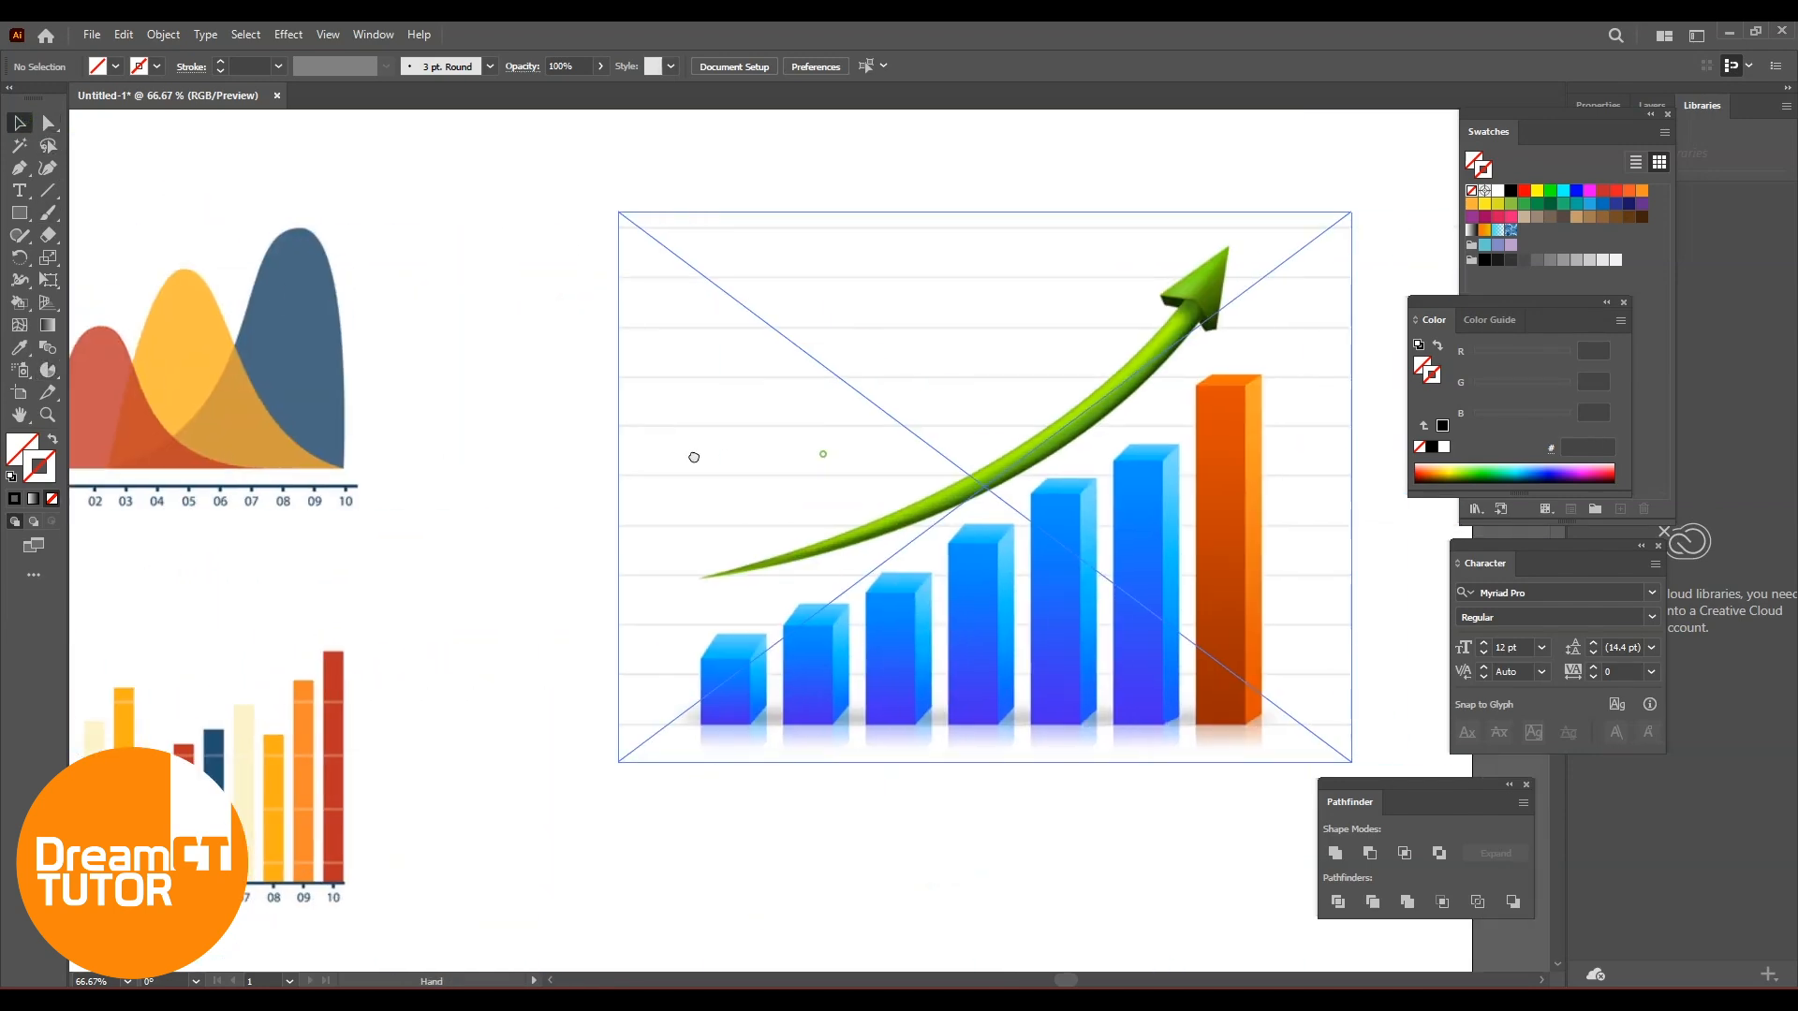
left_click_drag(693, 457, 736, 419)
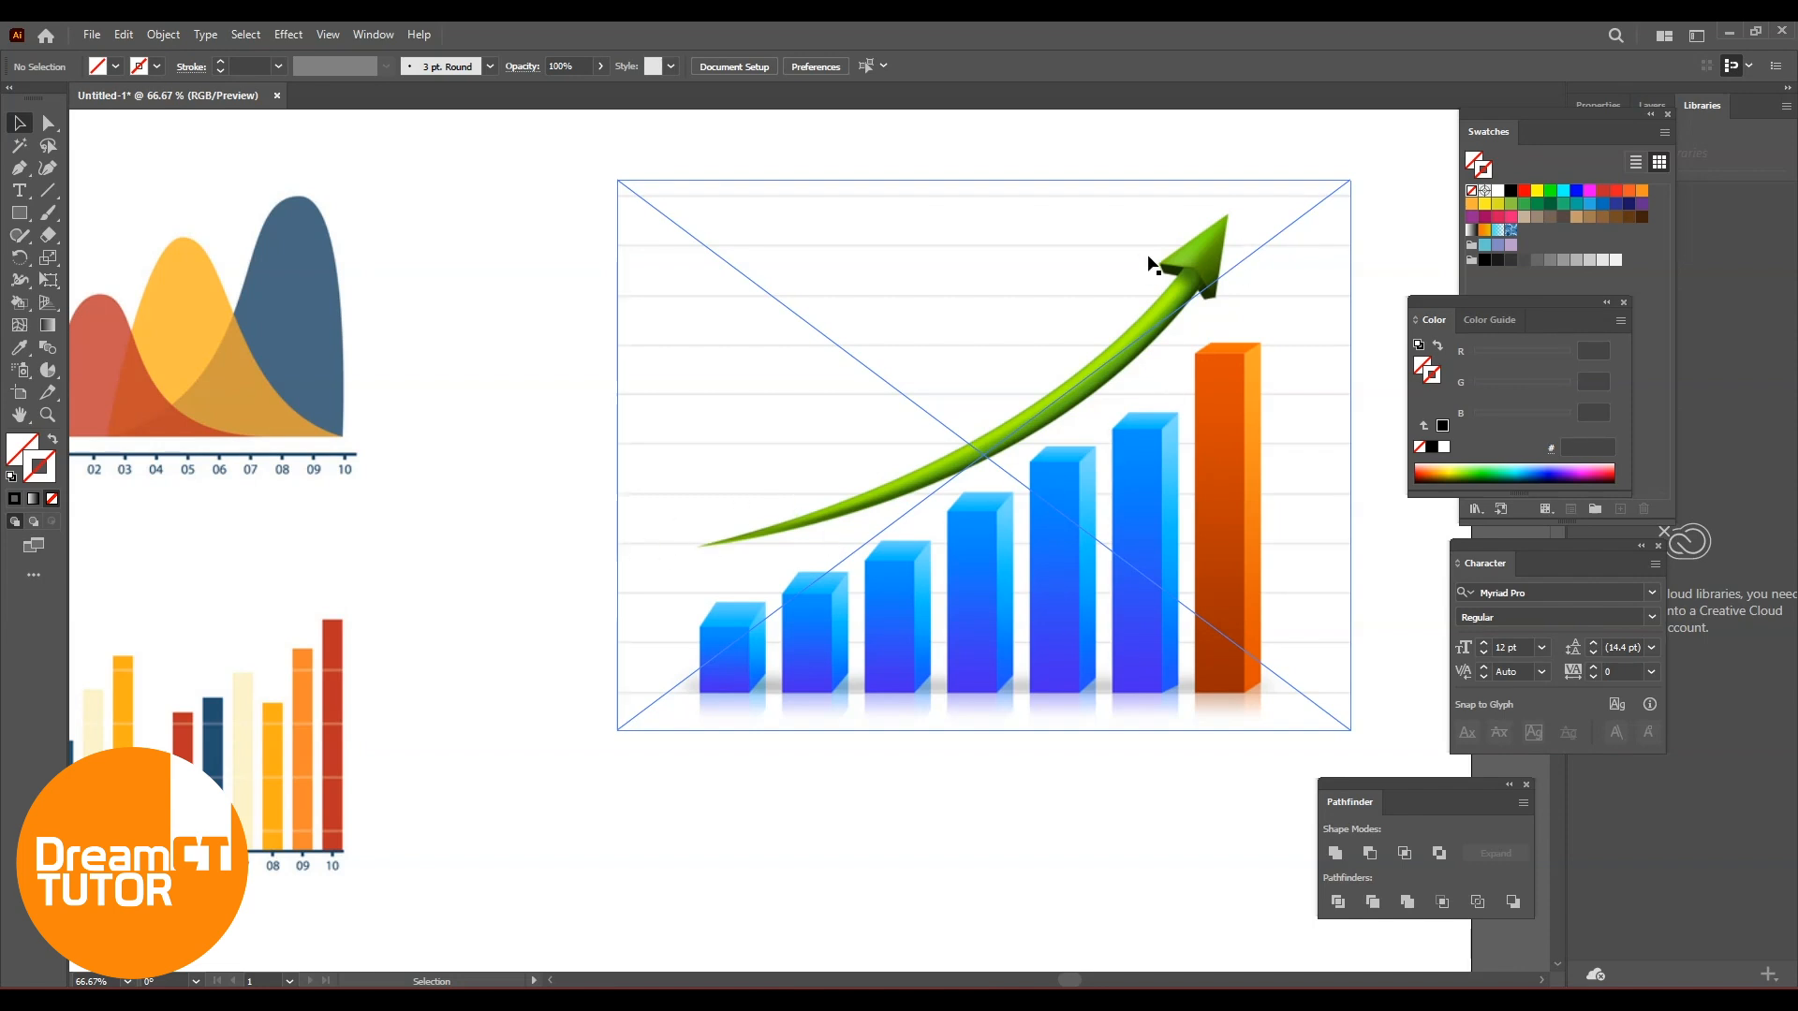
left_click(598, 538)
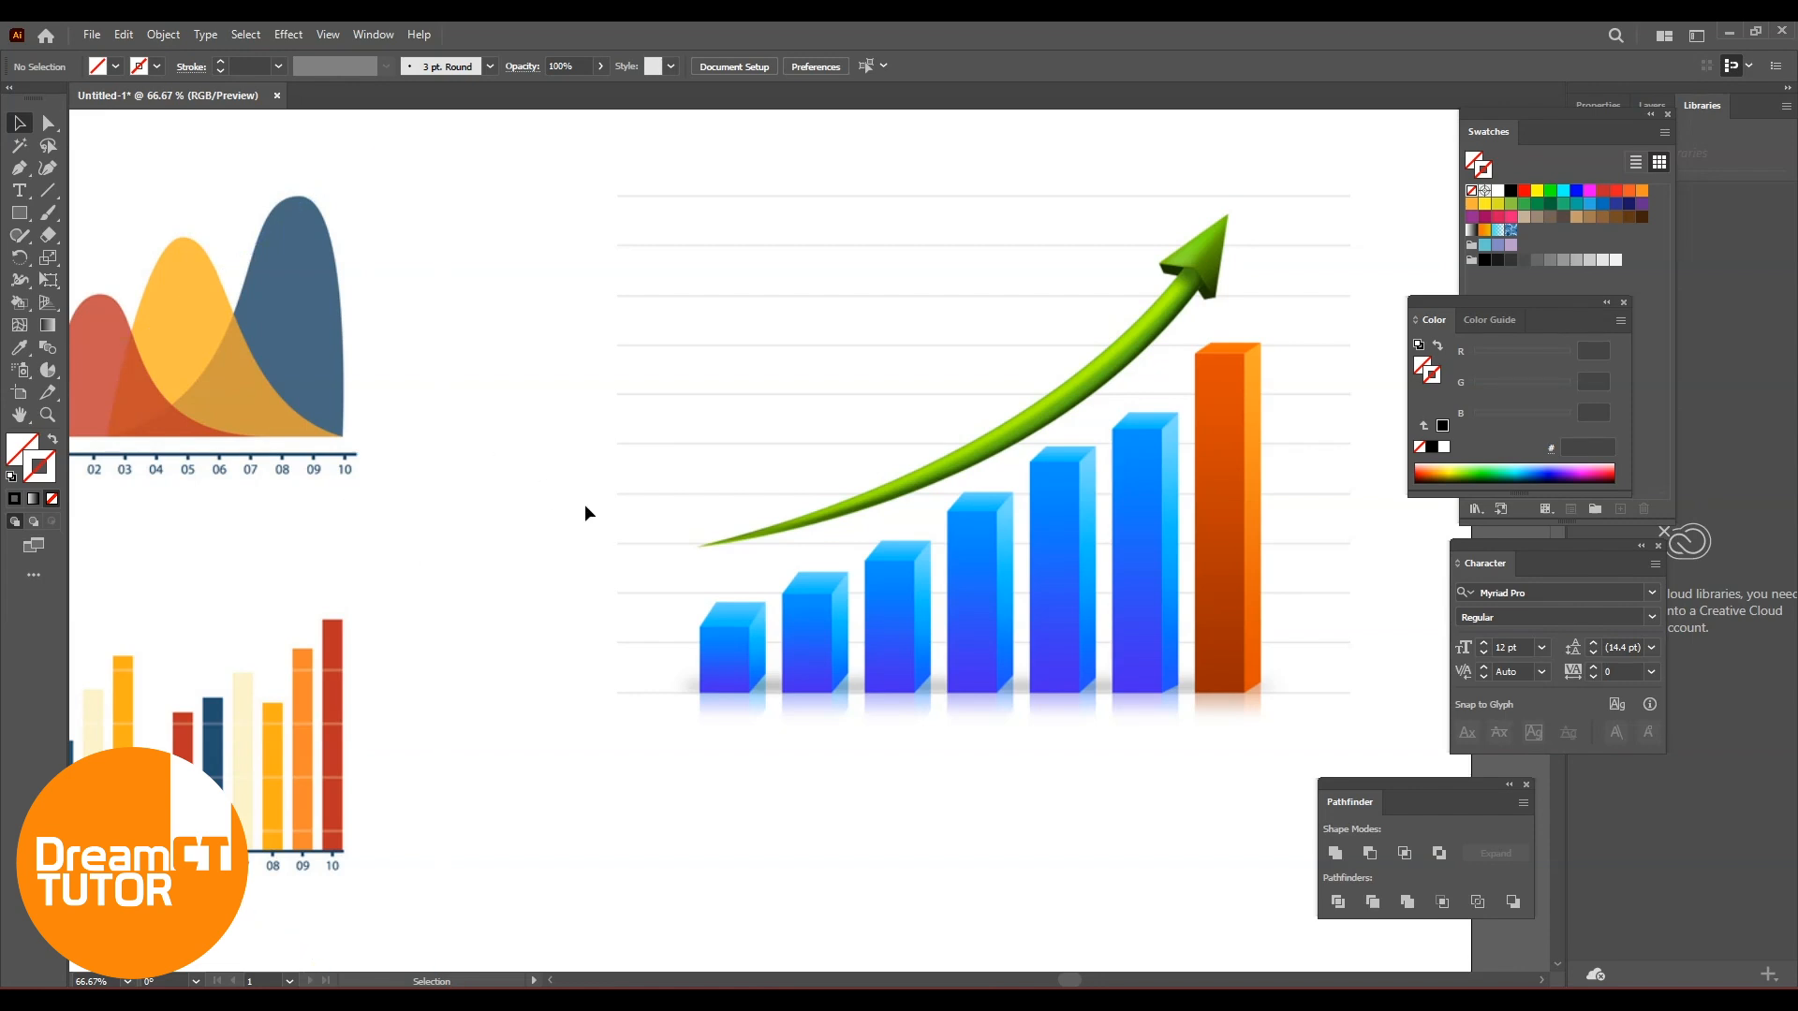
Delete both sample chart images to leave an empty artboard
left_click(775, 463)
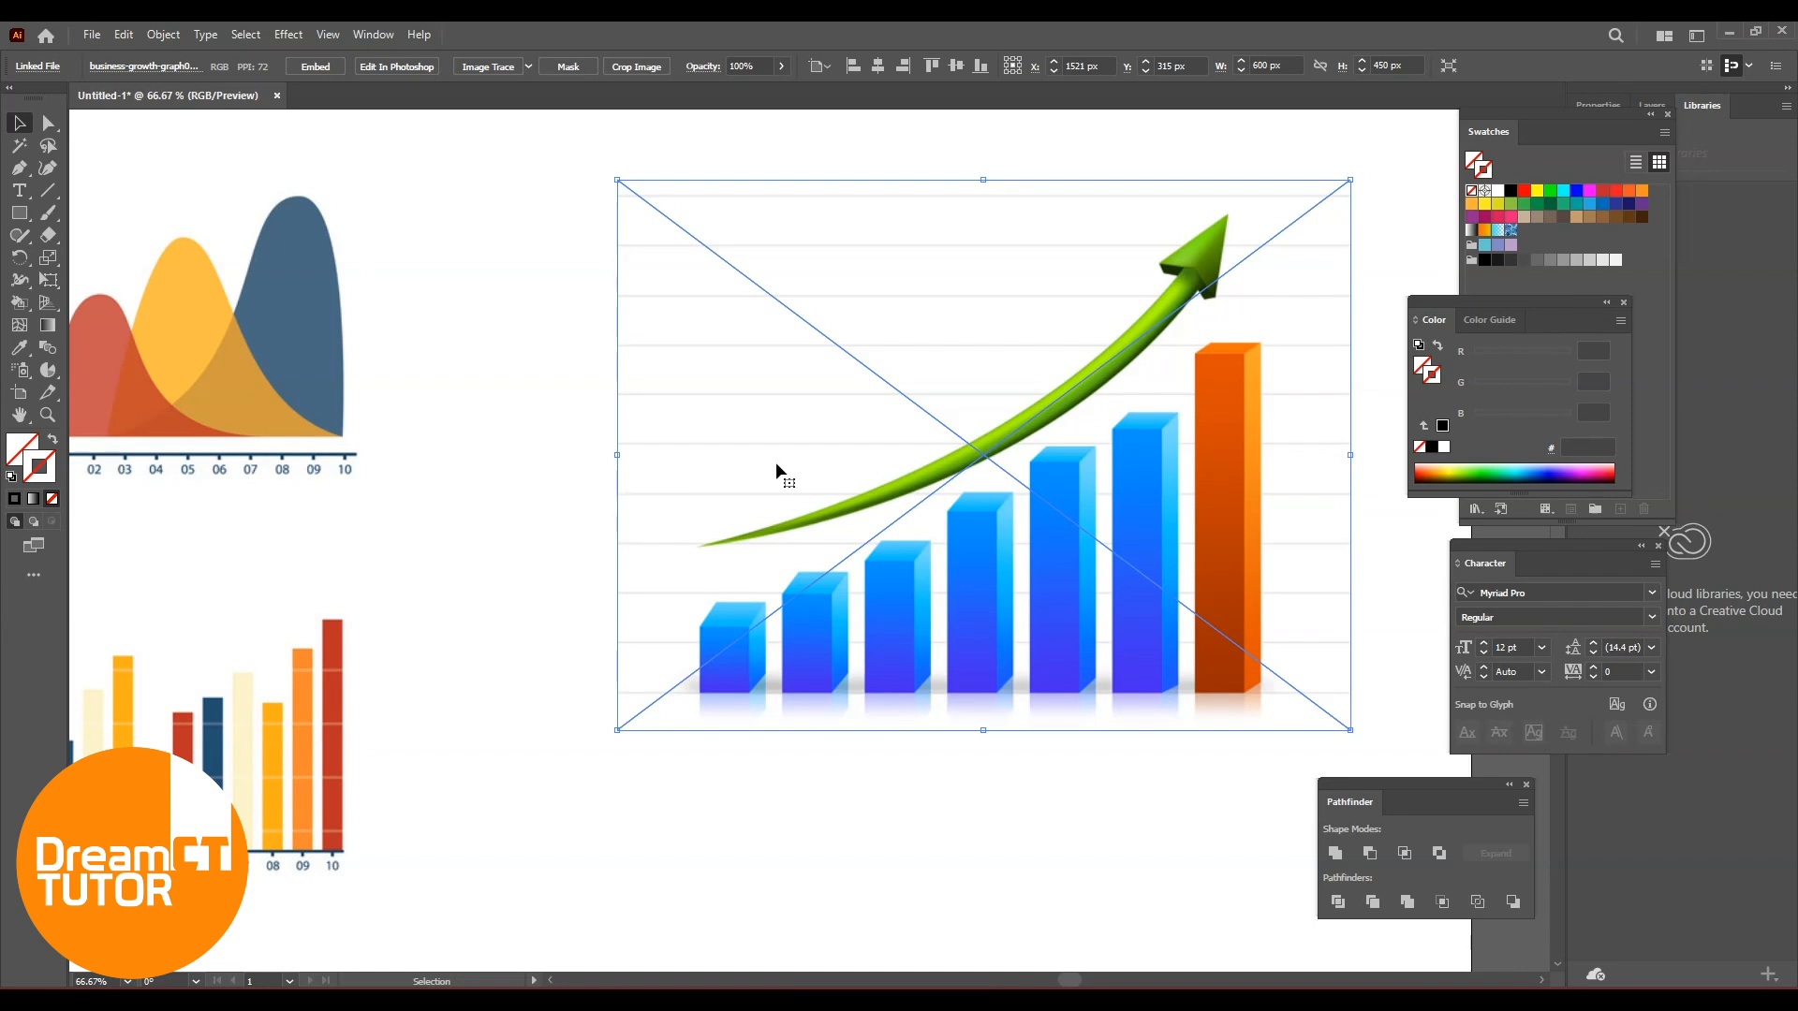
key("ctrl+minus")
left_click_drag(620, 517, 864, 433)
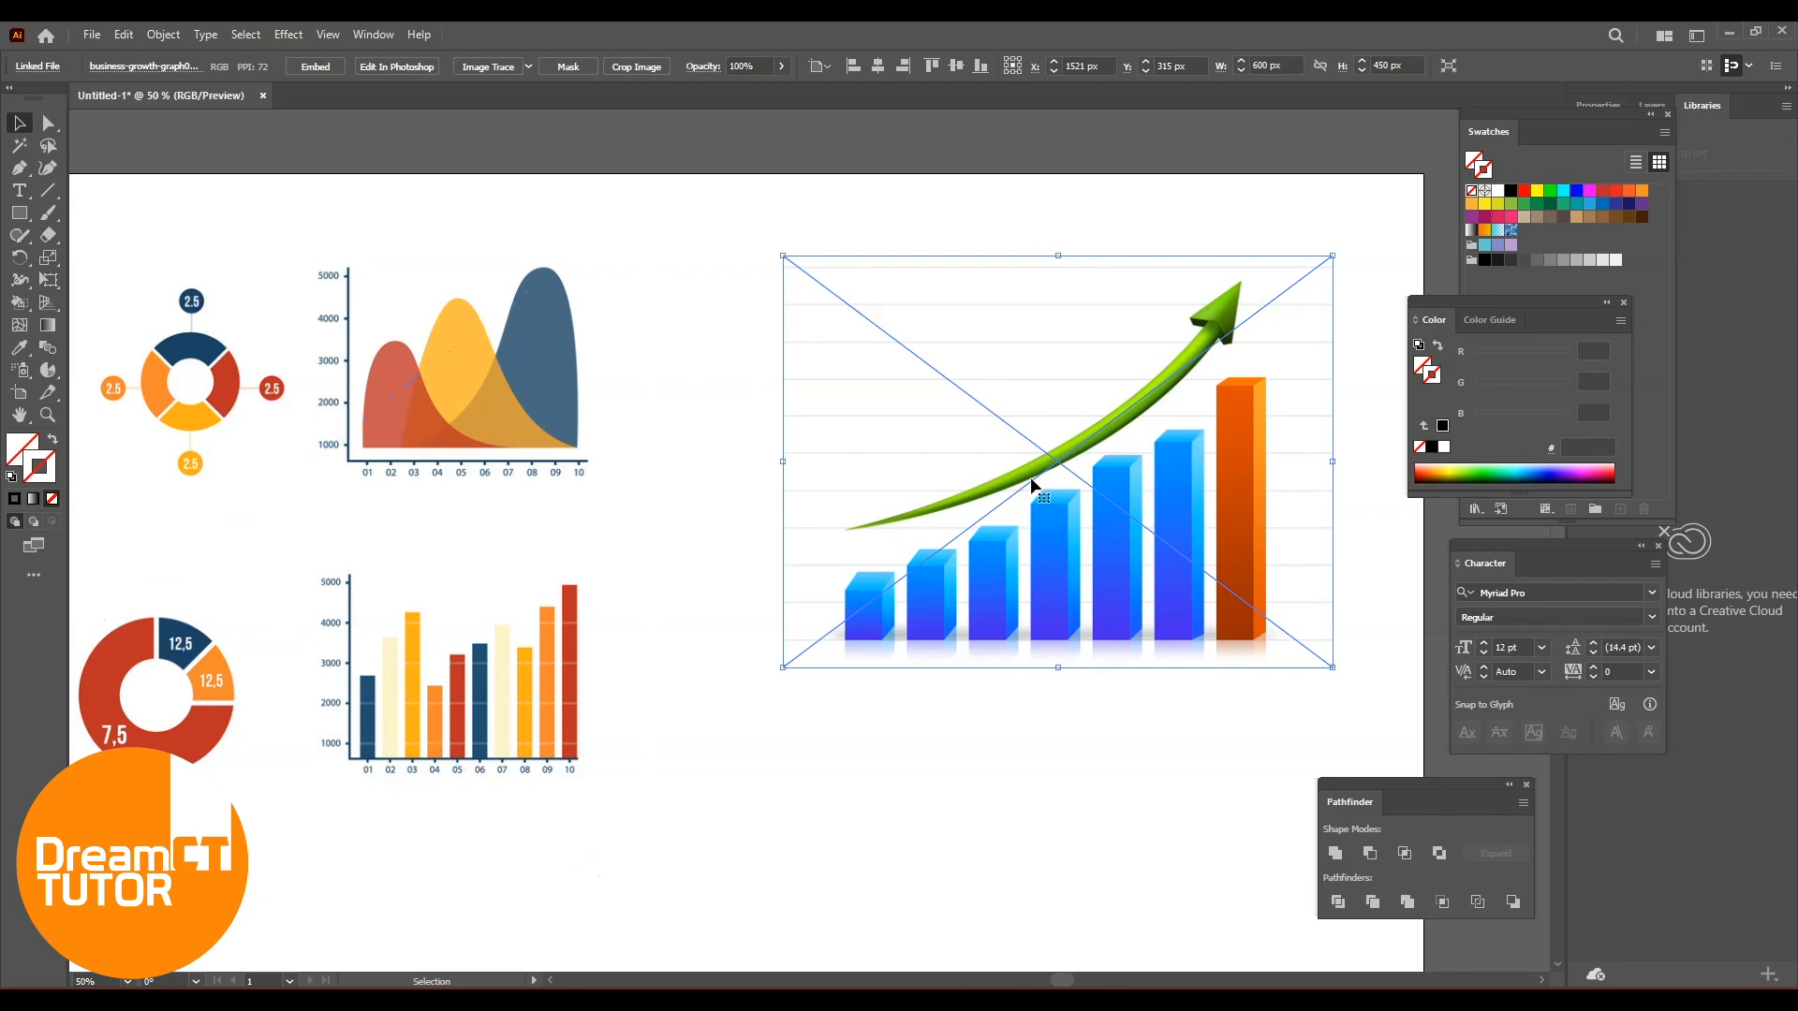
key("Delete")
left_click(521, 440)
key("Delete")
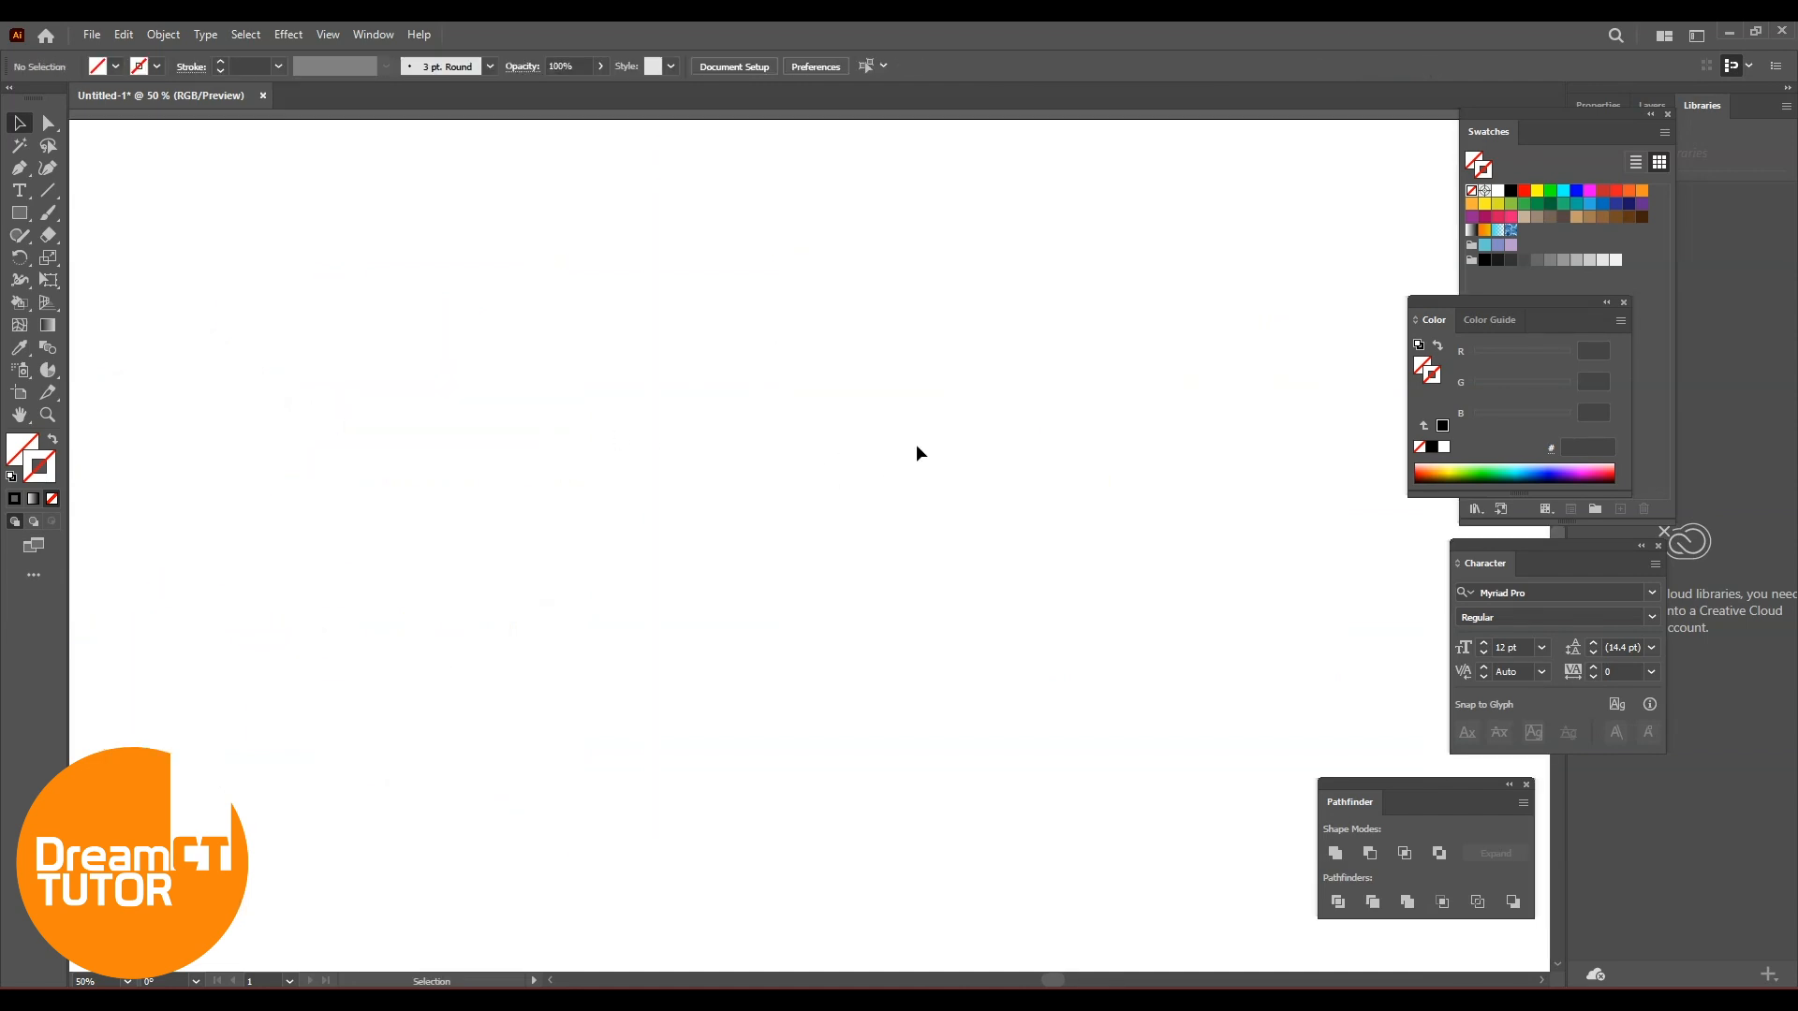
key("ctrl+minus")
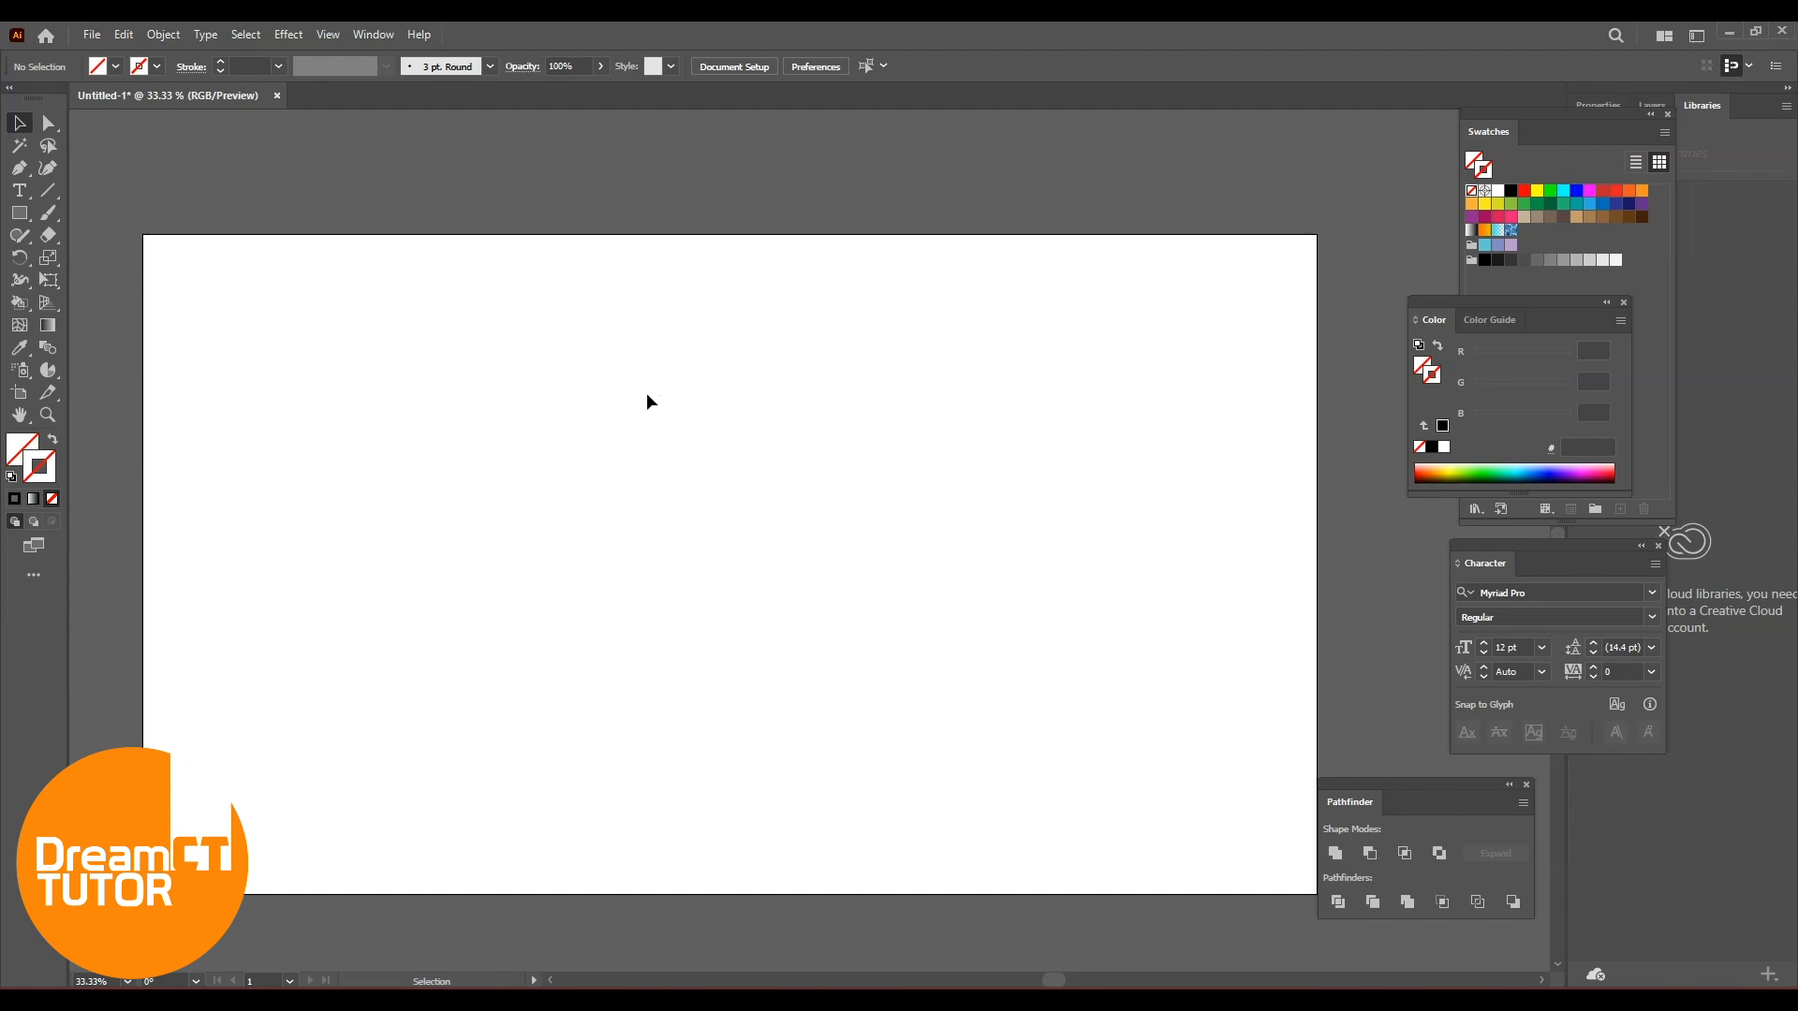
Draw a large column graph in the lower-left half of the artboard with the Column Graph tool
left_click(49, 369)
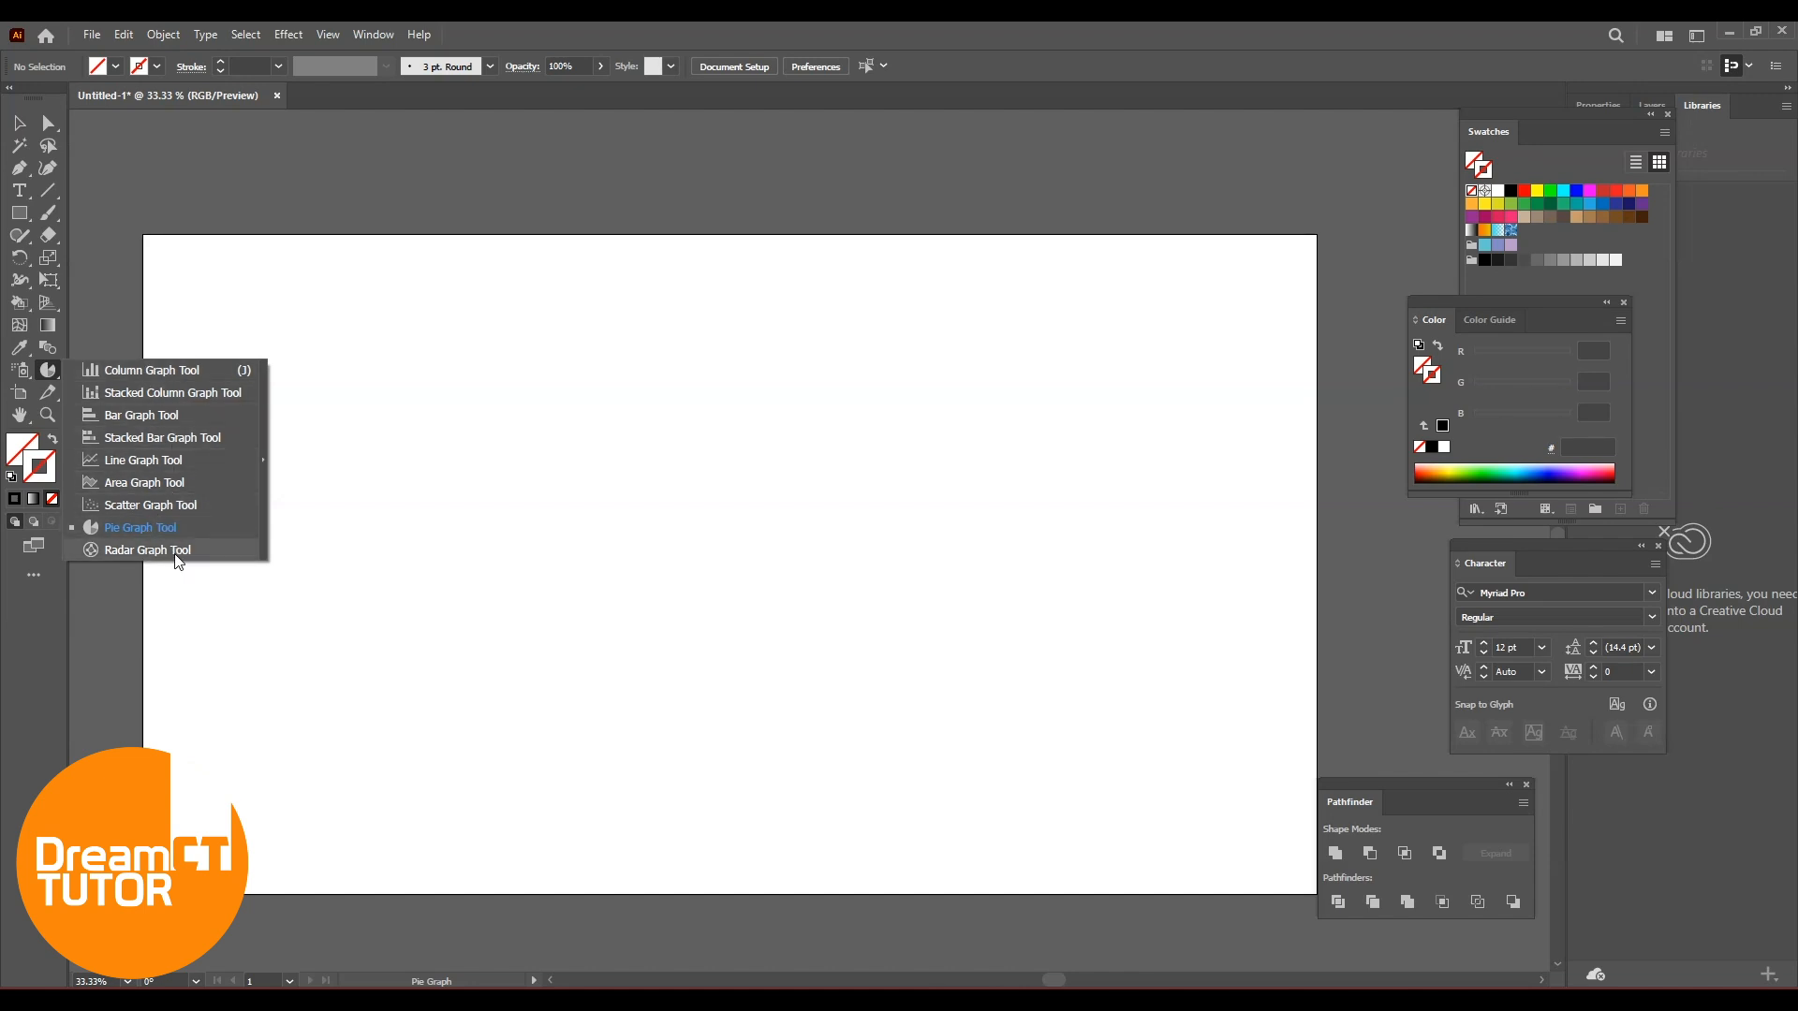
left_click(154, 369)
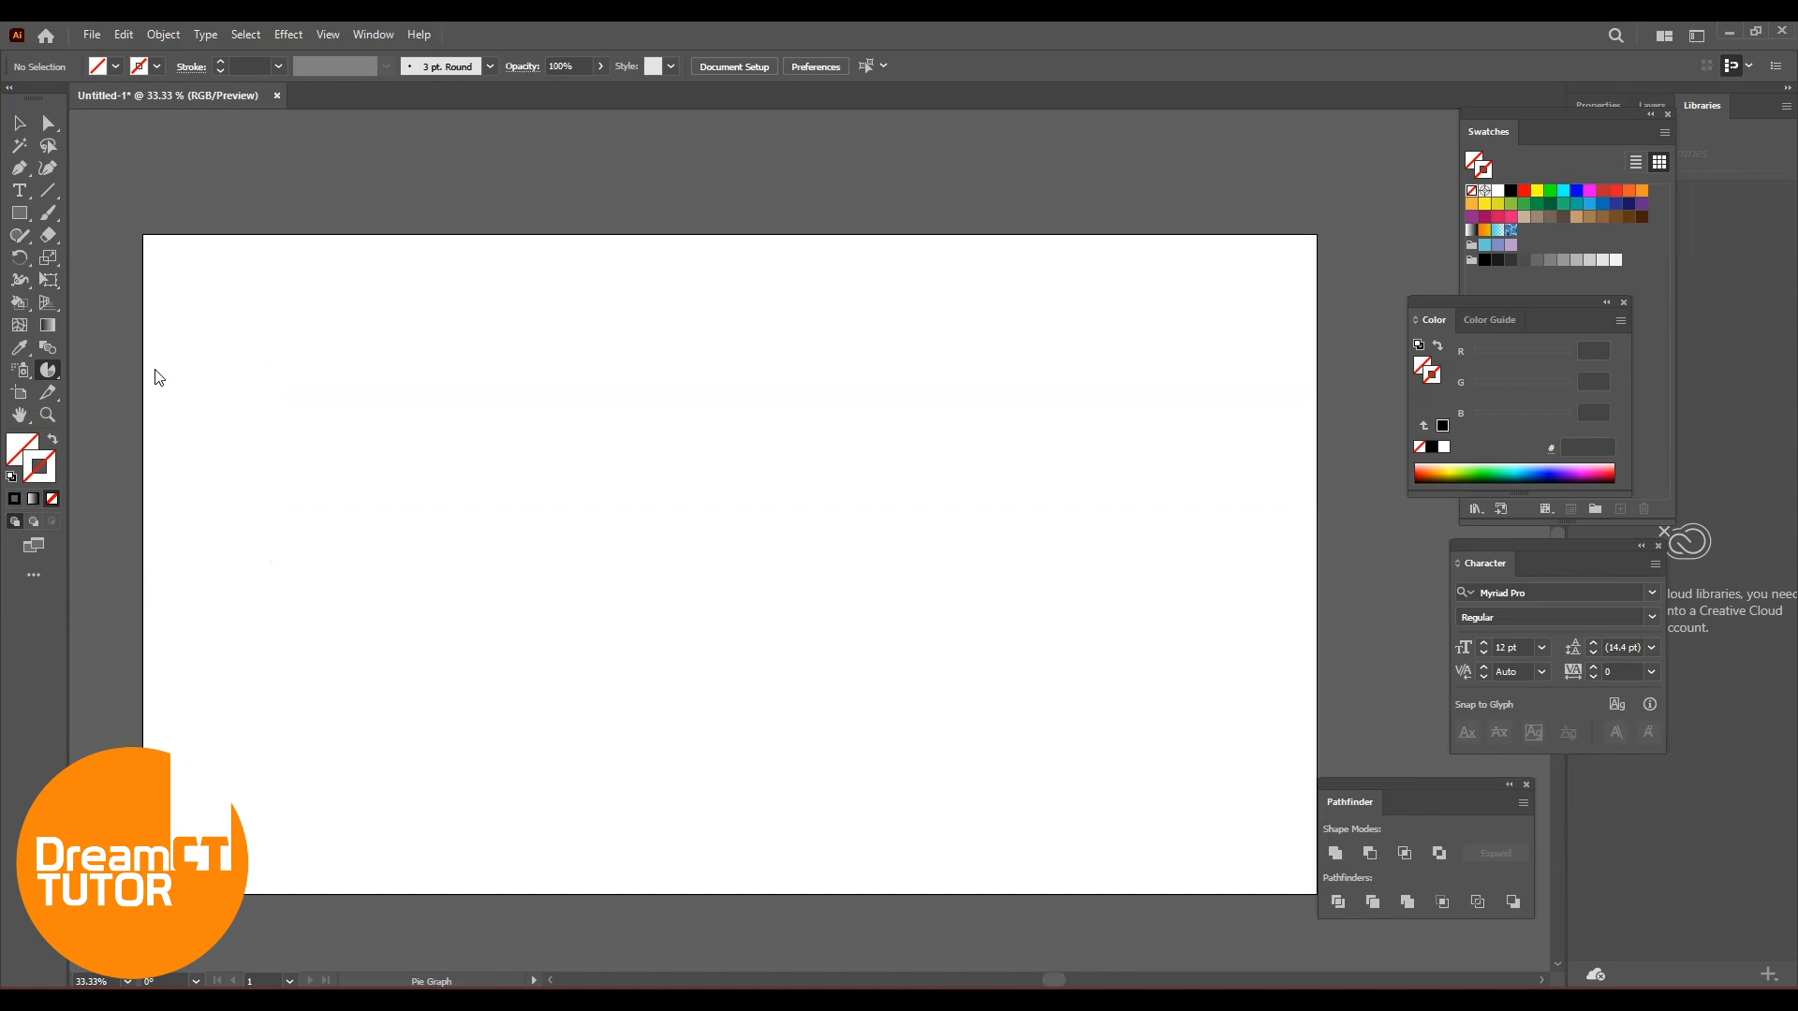
left_click_drag(199, 423, 798, 827)
Enlarge the graph data window and move it clear of the column graph
left_click_drag(834, 169, 1108, 368)
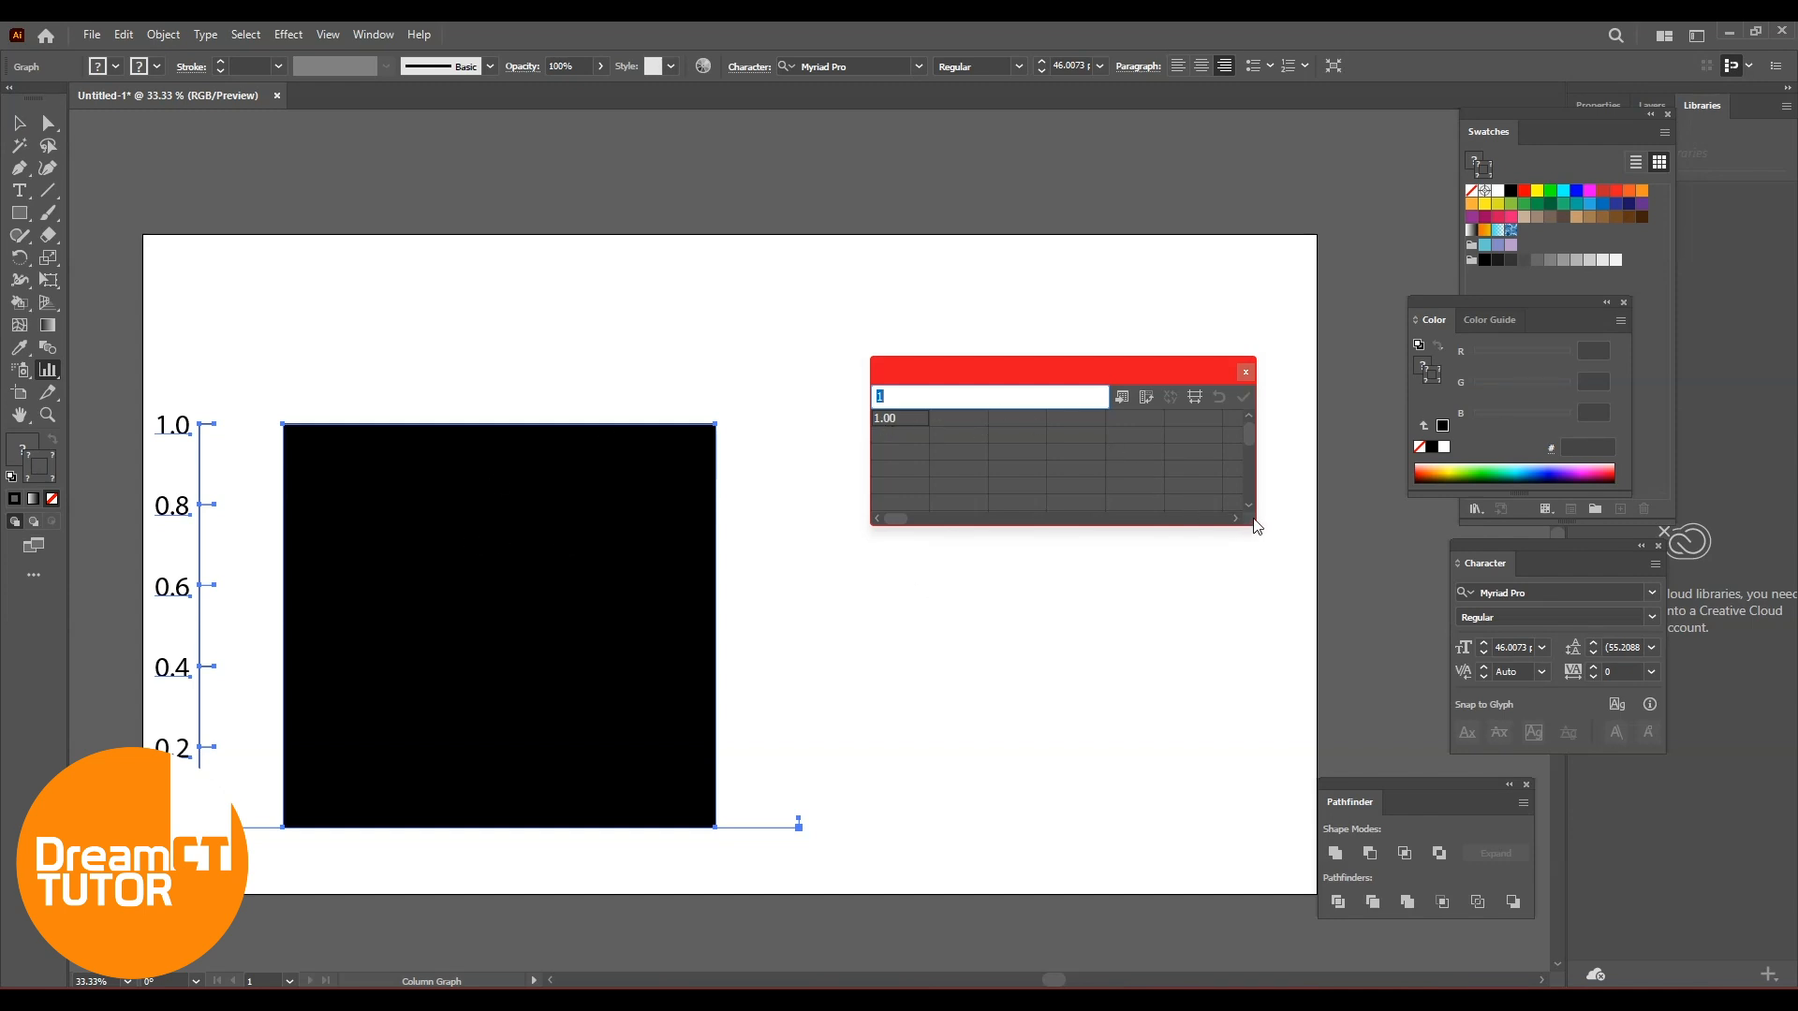
left_click_drag(1038, 372, 964, 329)
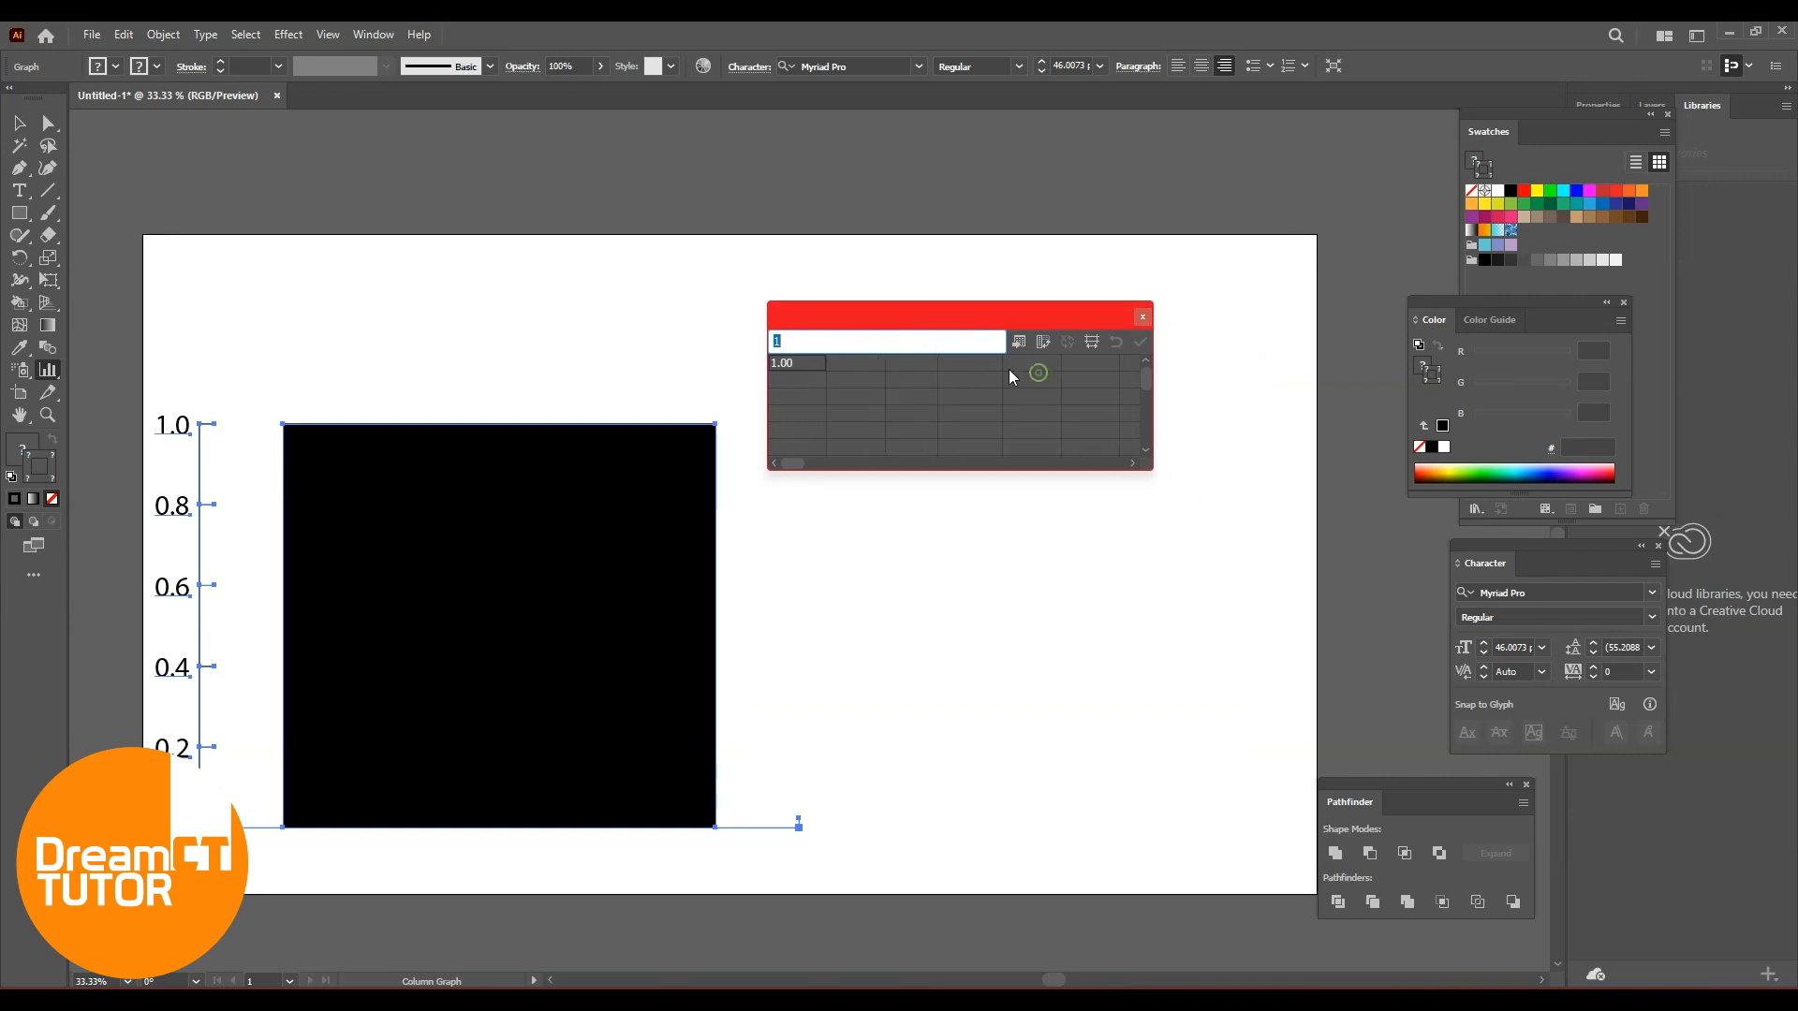
left_click_drag(1154, 469, 1346, 694)
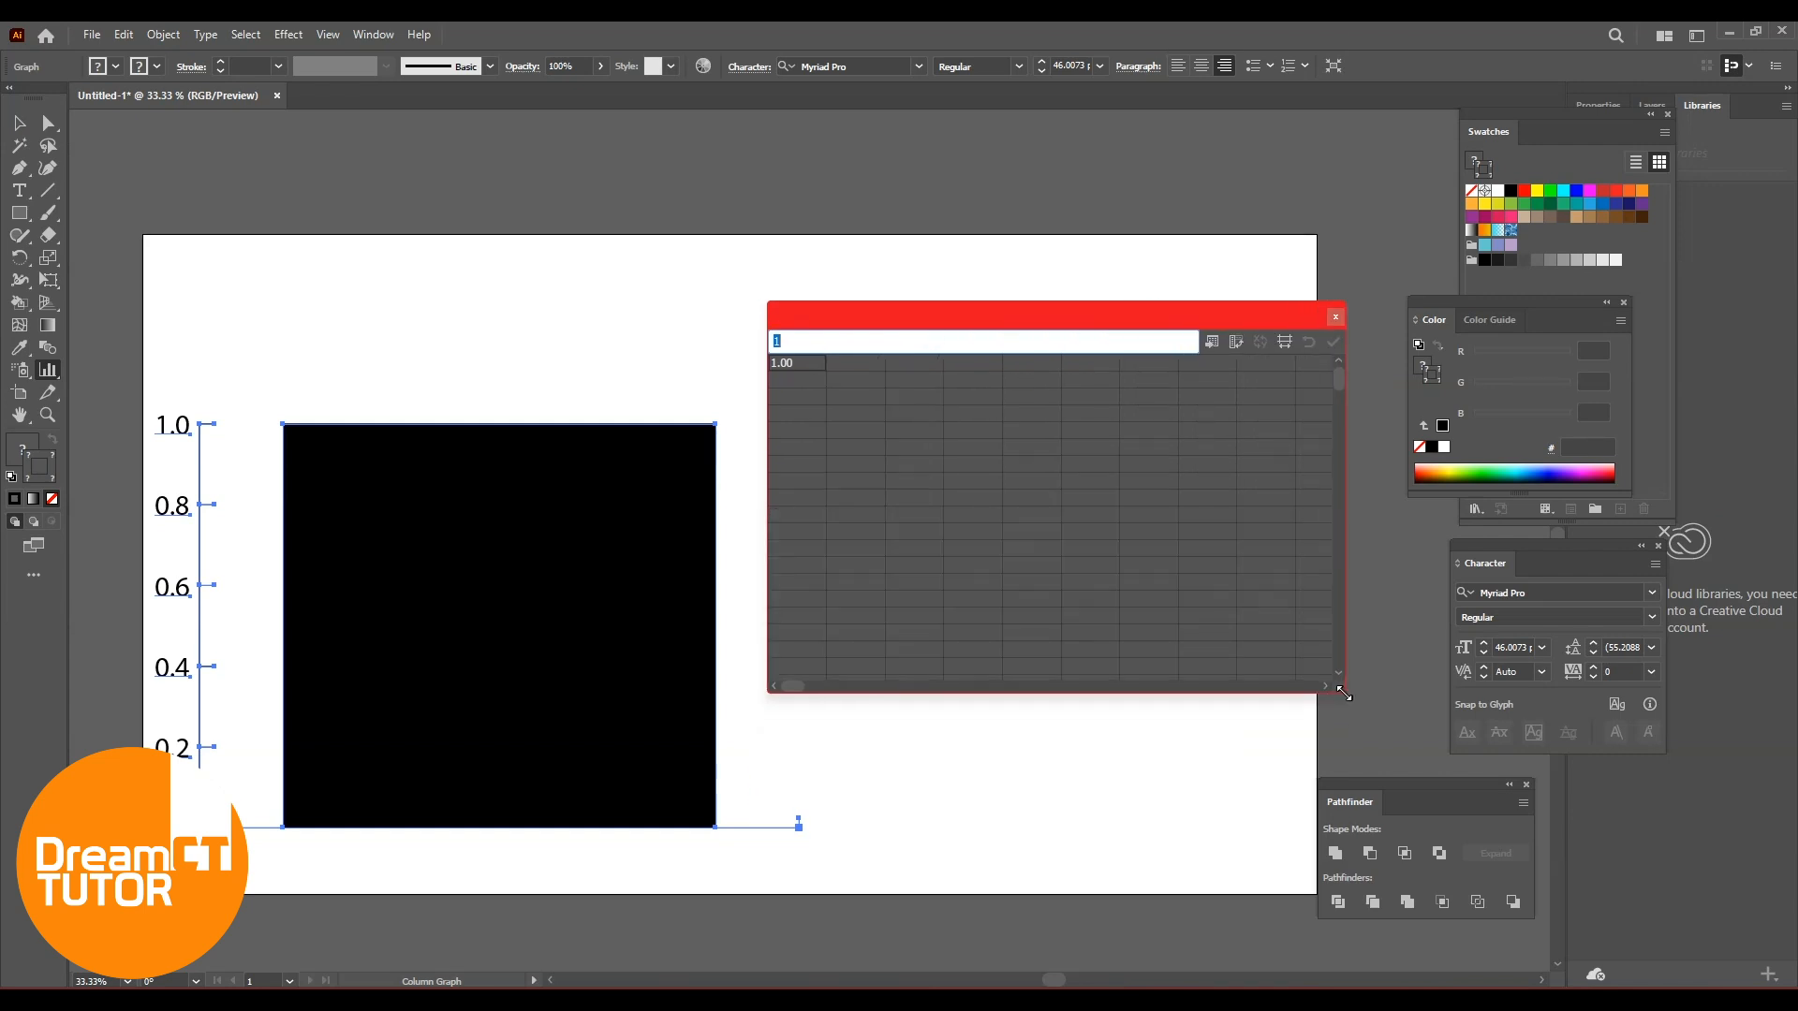
left_click_drag(1172, 315, 1256, 243)
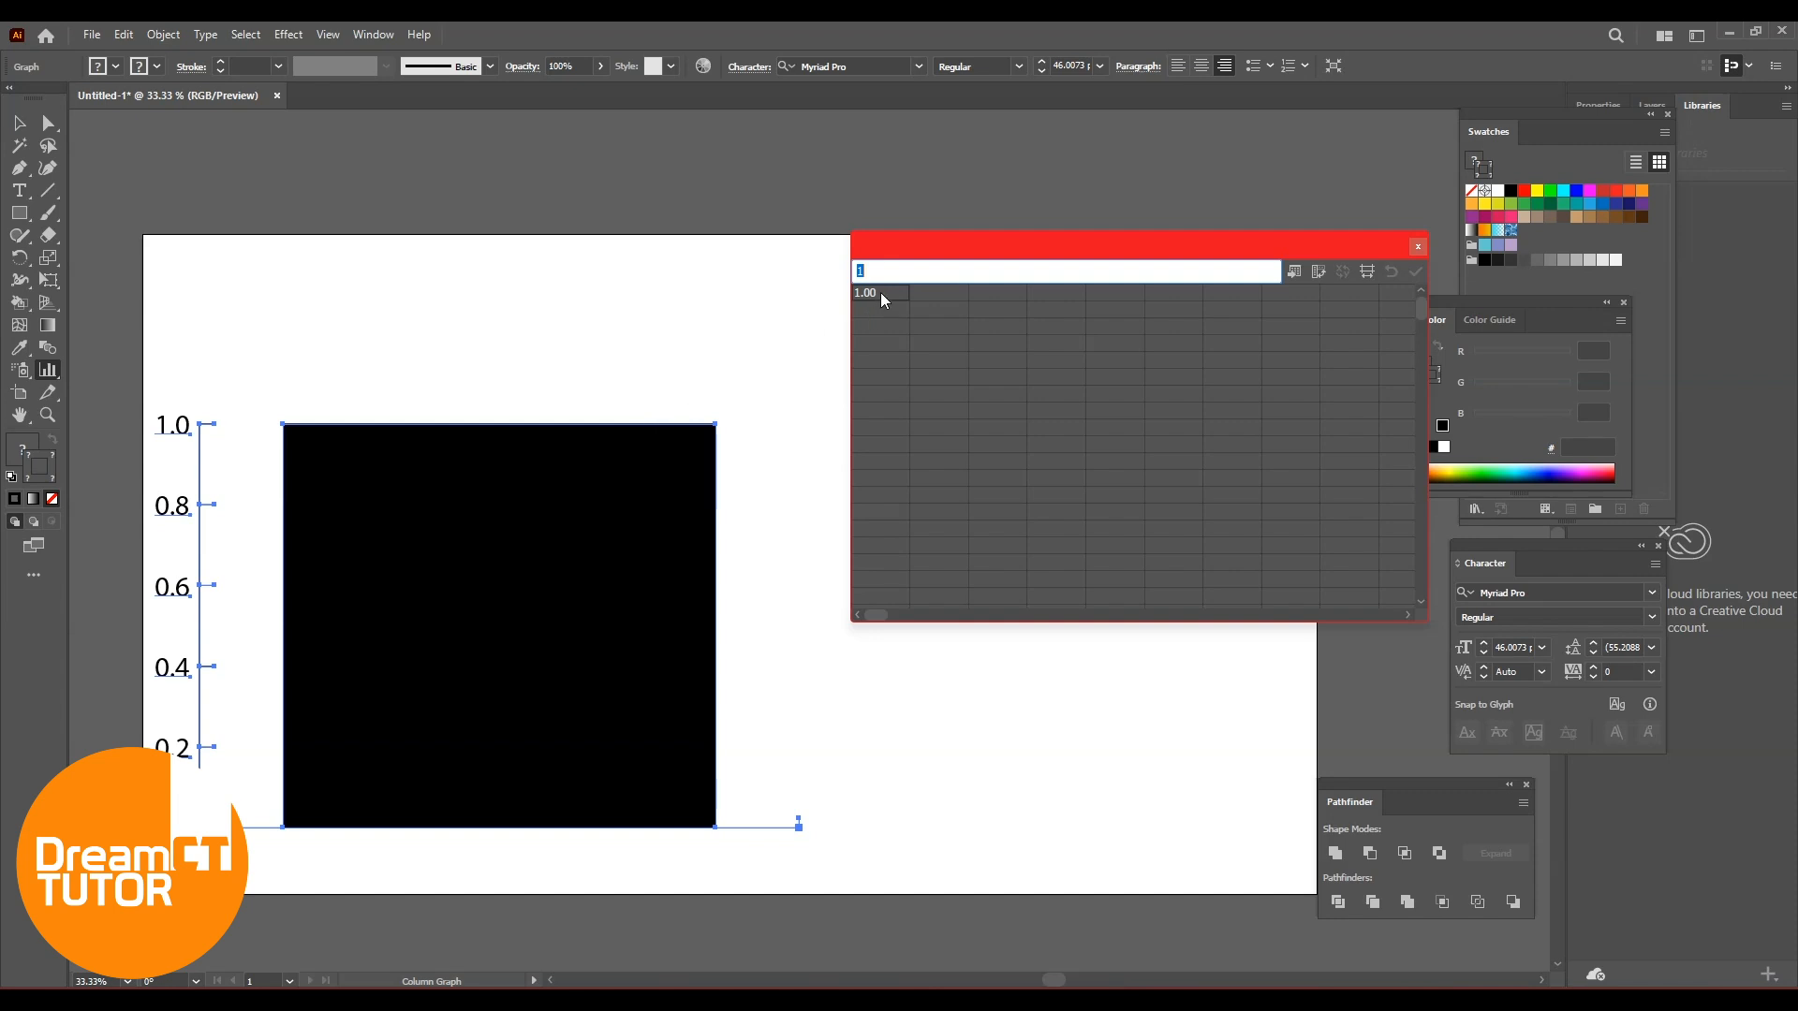
Clear the first data cell and enter Mango, Apple, Guava and Kivi as headings in the first row, starting in the second column
key("BackSpace")
left_click(951, 292)
type("mango")
left_click(1010, 293)
left_click(925, 293)
type("Mango")
left_click(1003, 298)
type("Apple")
key("Tab")
type("Guava")
key("Tab")
type("Kivi")
Enter the values 100000, 65000, 80000 and 10000 under Mango, Apple, Guava and Kivi in the second row
left_click(941, 308)
type("100000")
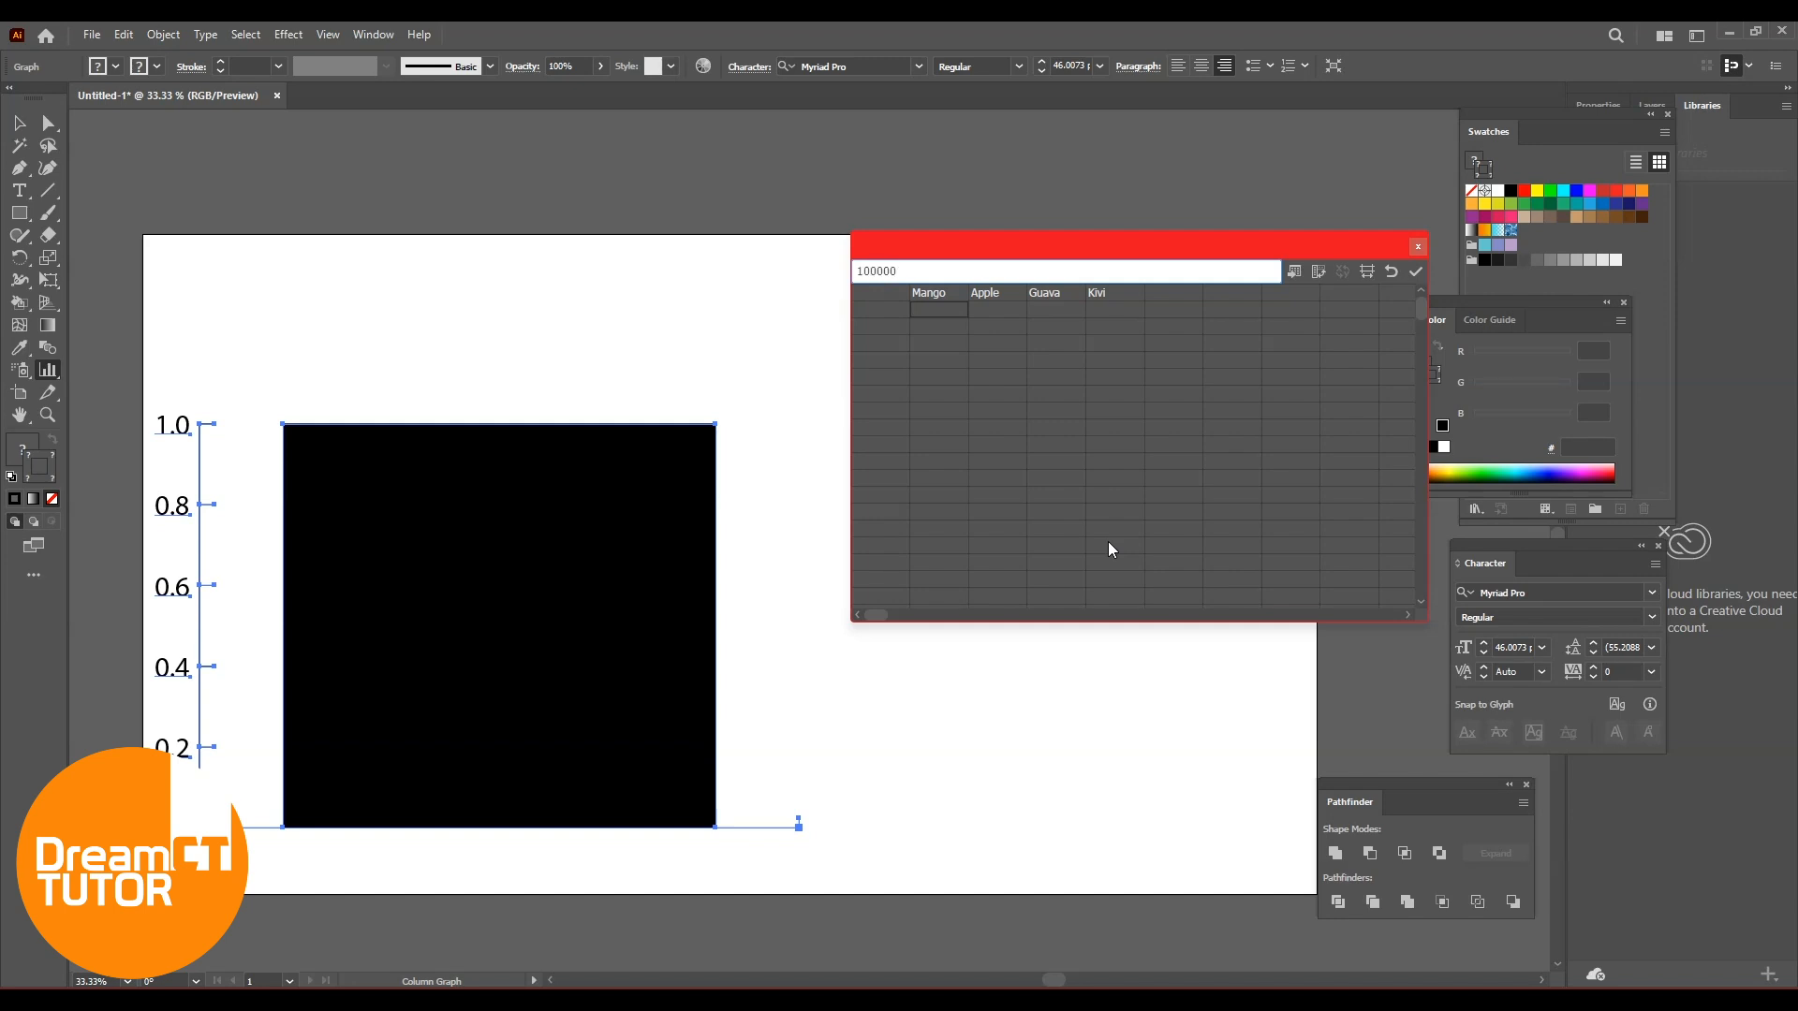
left_click_drag(902, 271, 833, 272)
left_click(980, 309)
type("65000")
left_click(1049, 305)
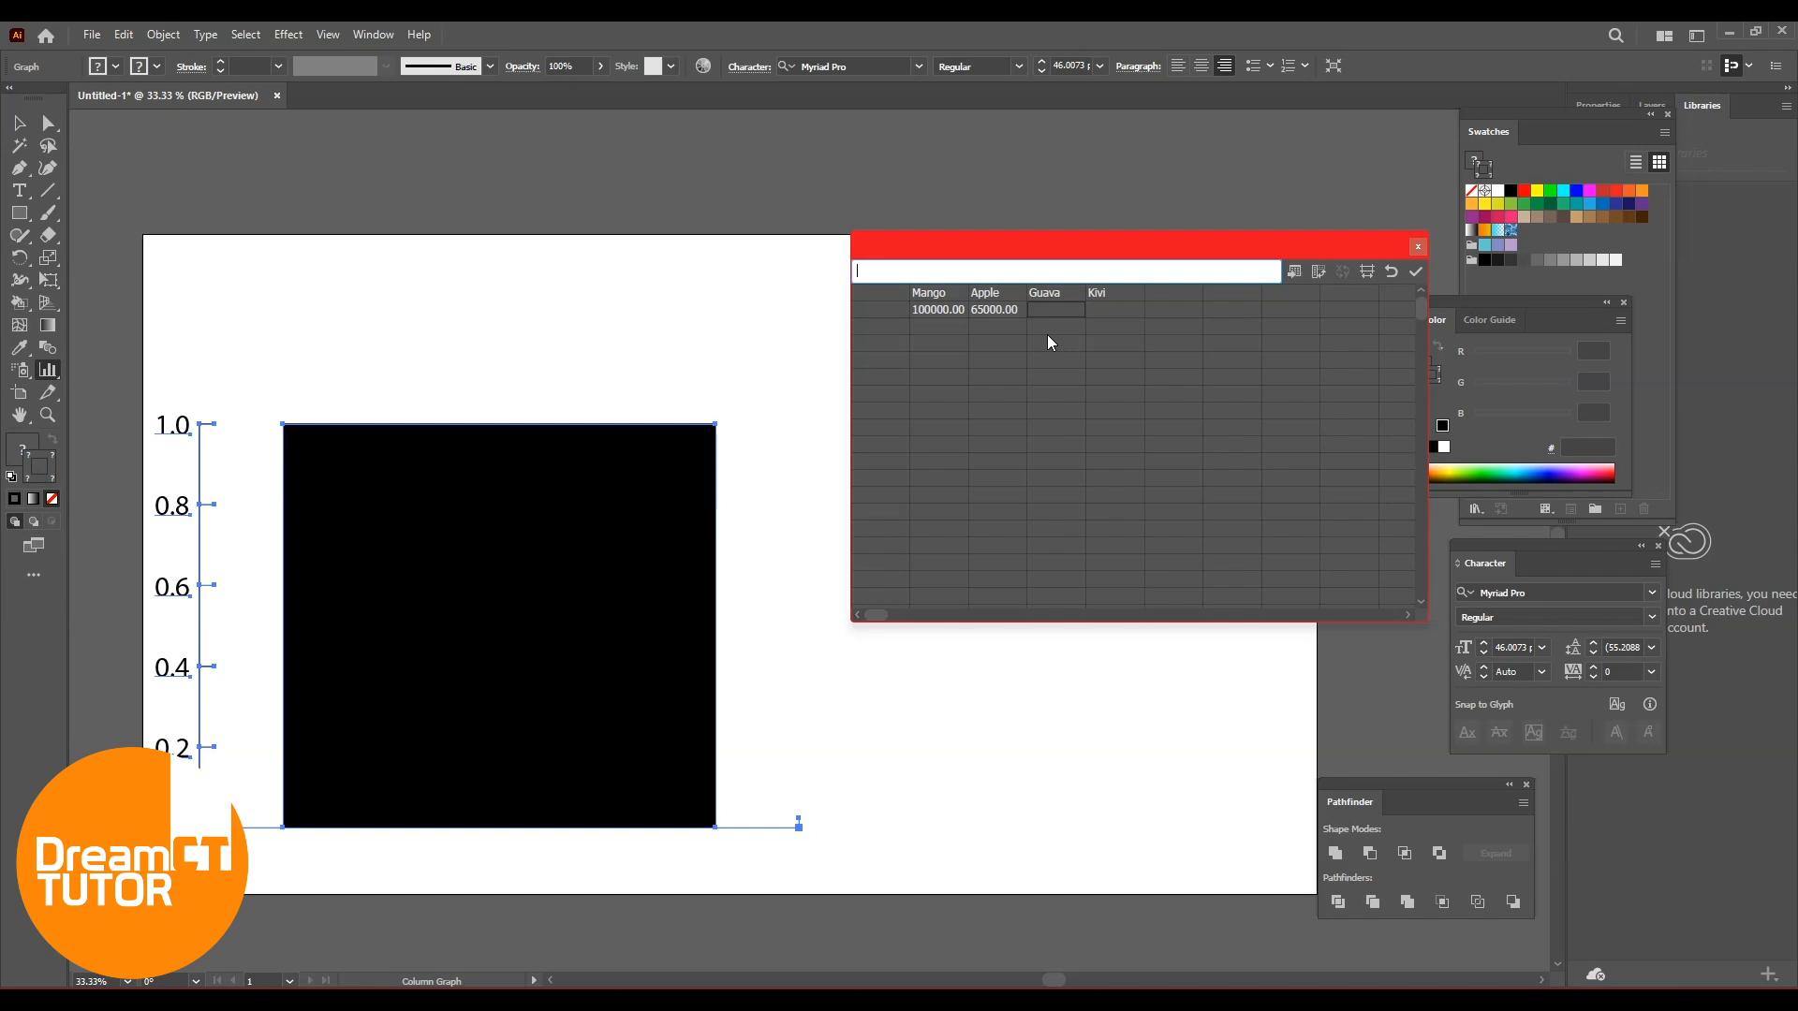
type("80000")
left_click(1117, 302)
Label the data row 2023 and apply the data to the graph
left_click(940, 335)
left_click(891, 313)
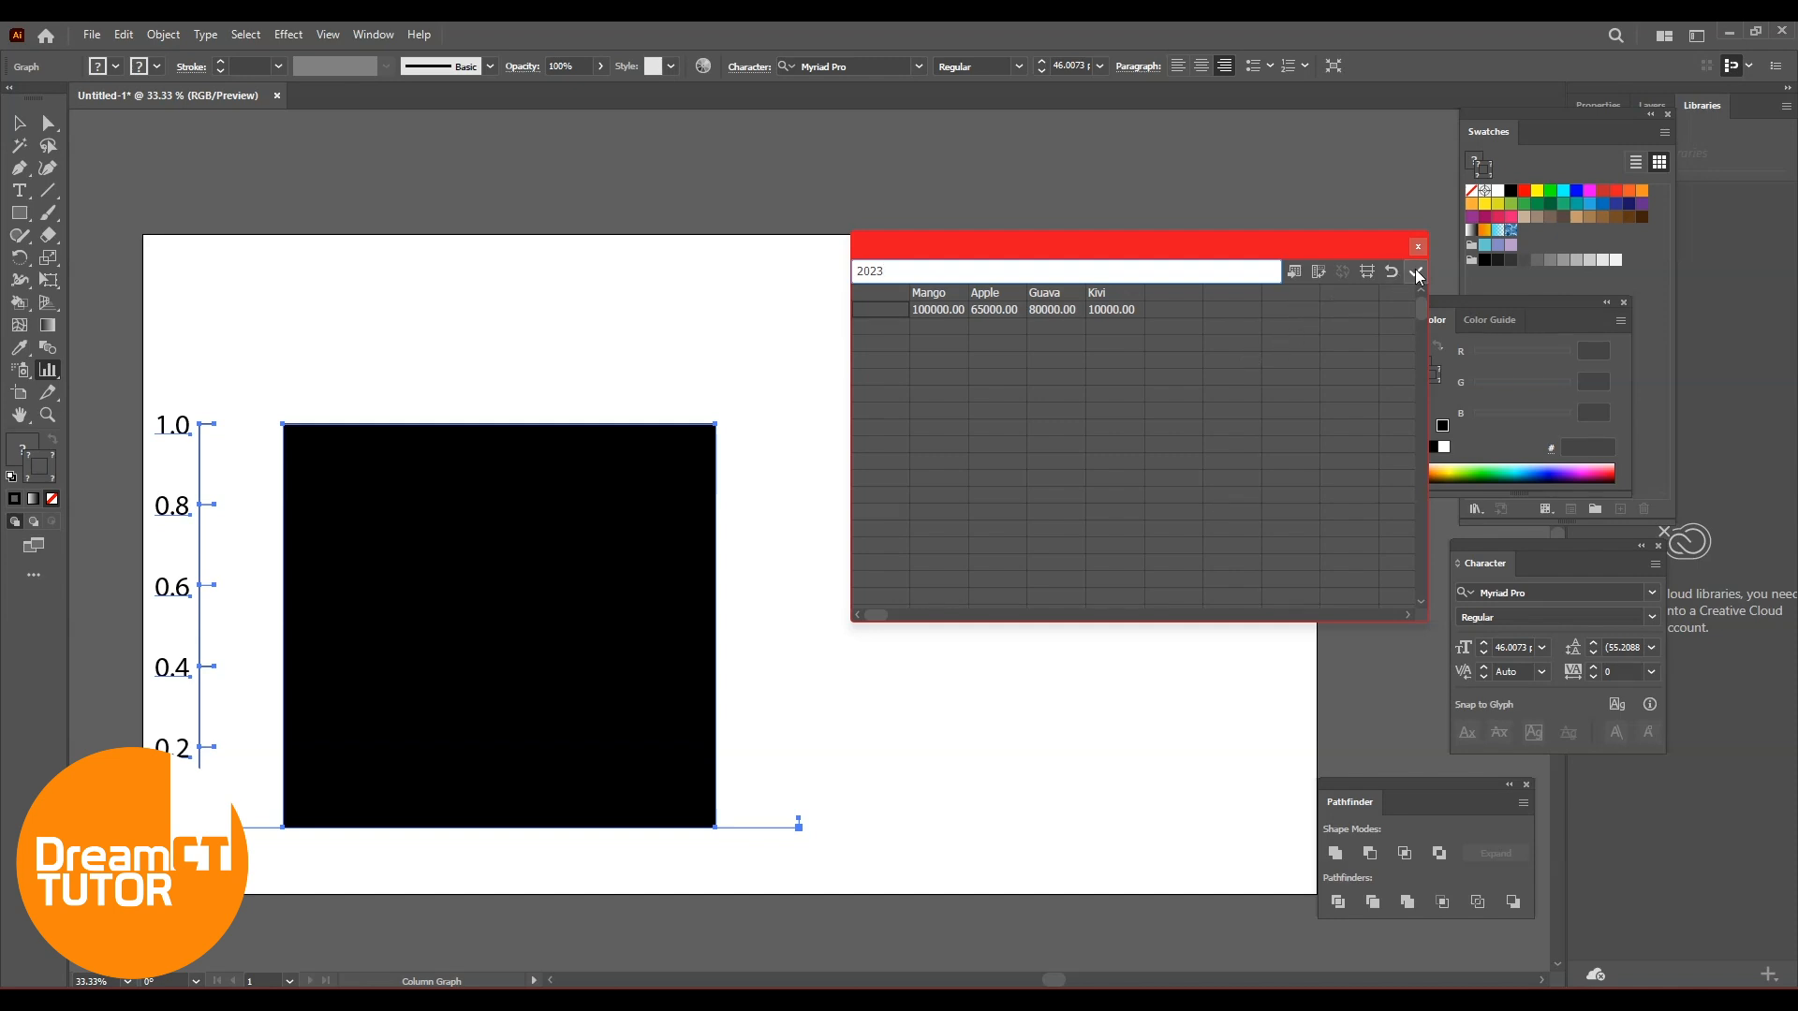
left_click_drag(1330, 247, 1212, 204)
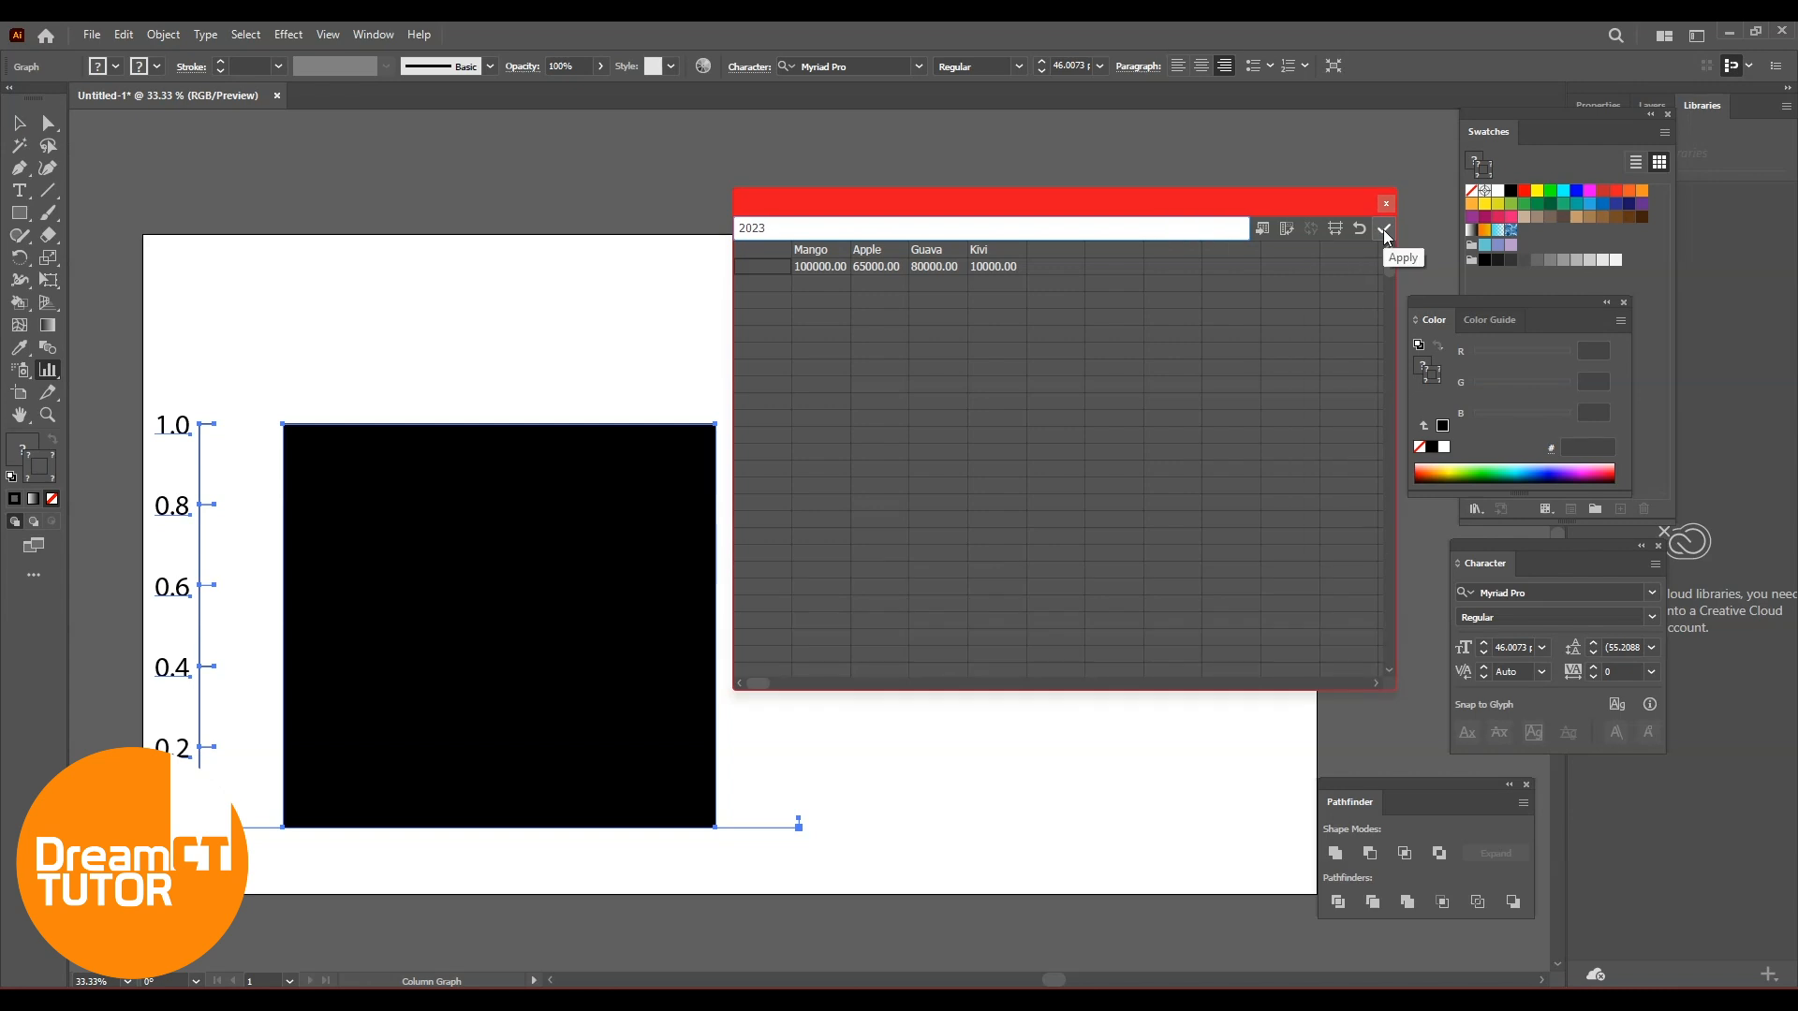
left_click(1385, 231)
left_click(1385, 230)
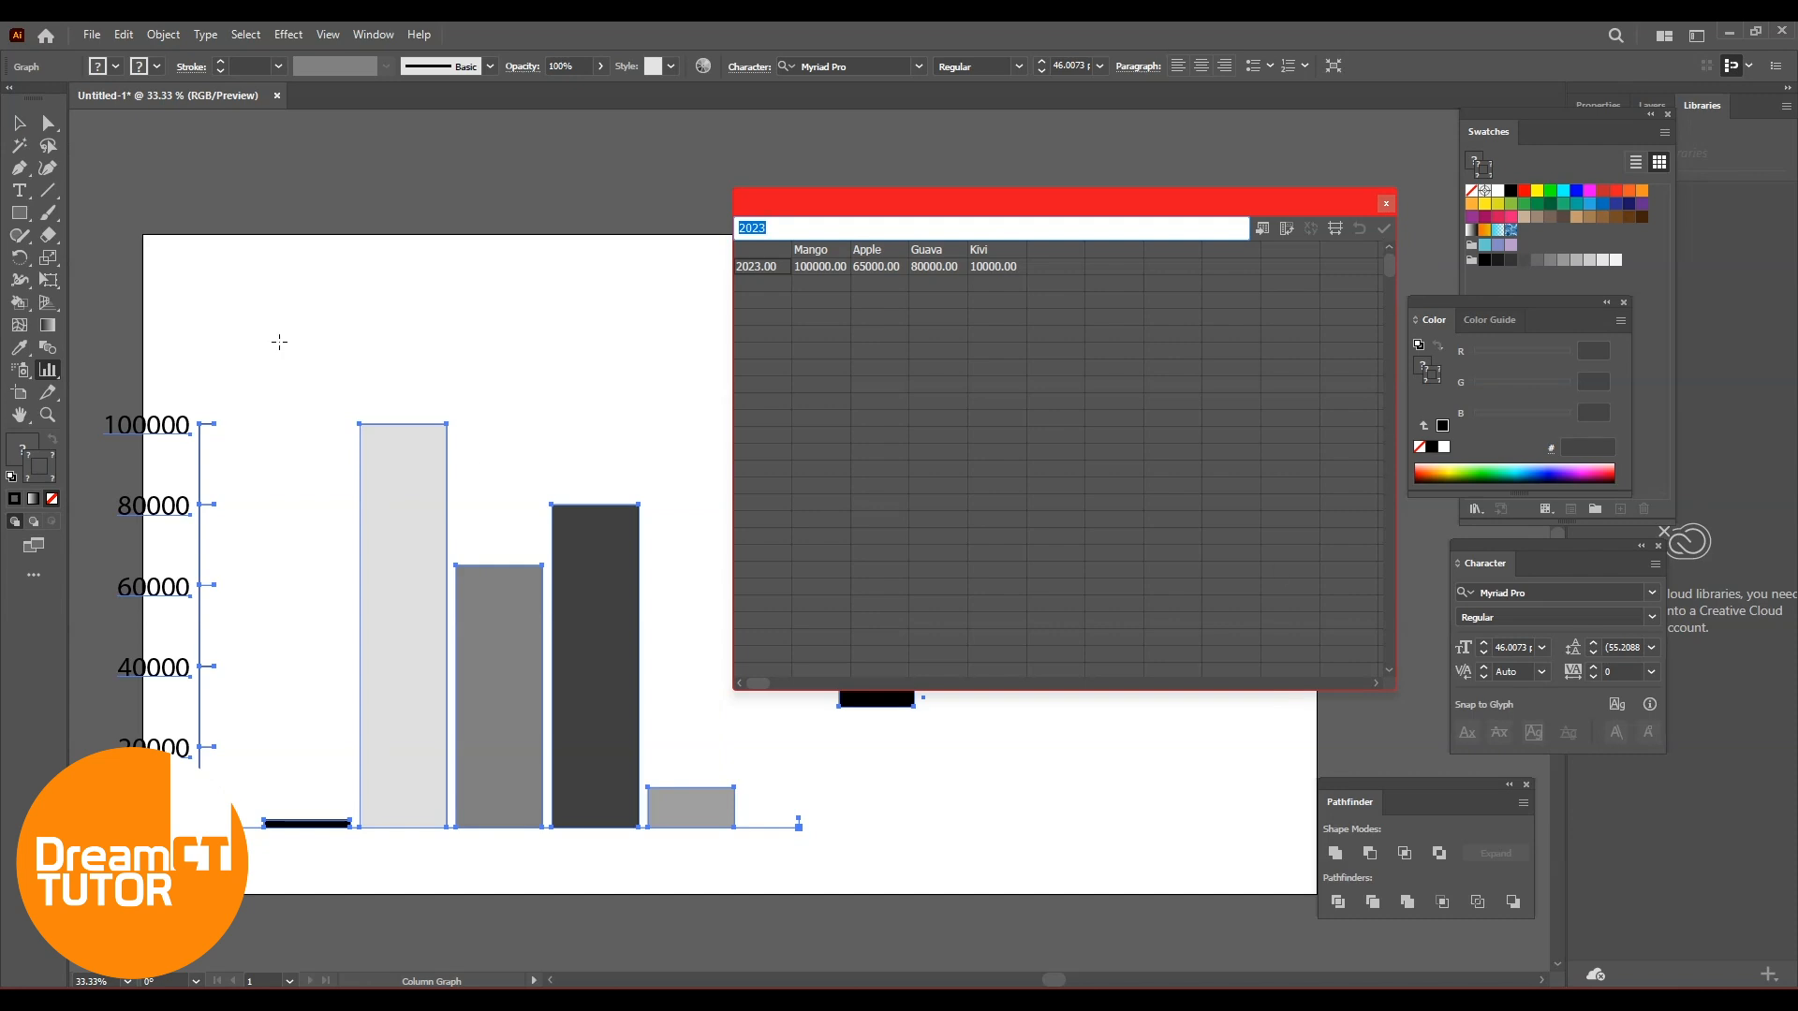
Move the data window off the artboard to uncover the graph and its legend
left_click(19, 123)
left_click_drag(1019, 195, 1498, 270)
left_click_drag(899, 529, 860, 439)
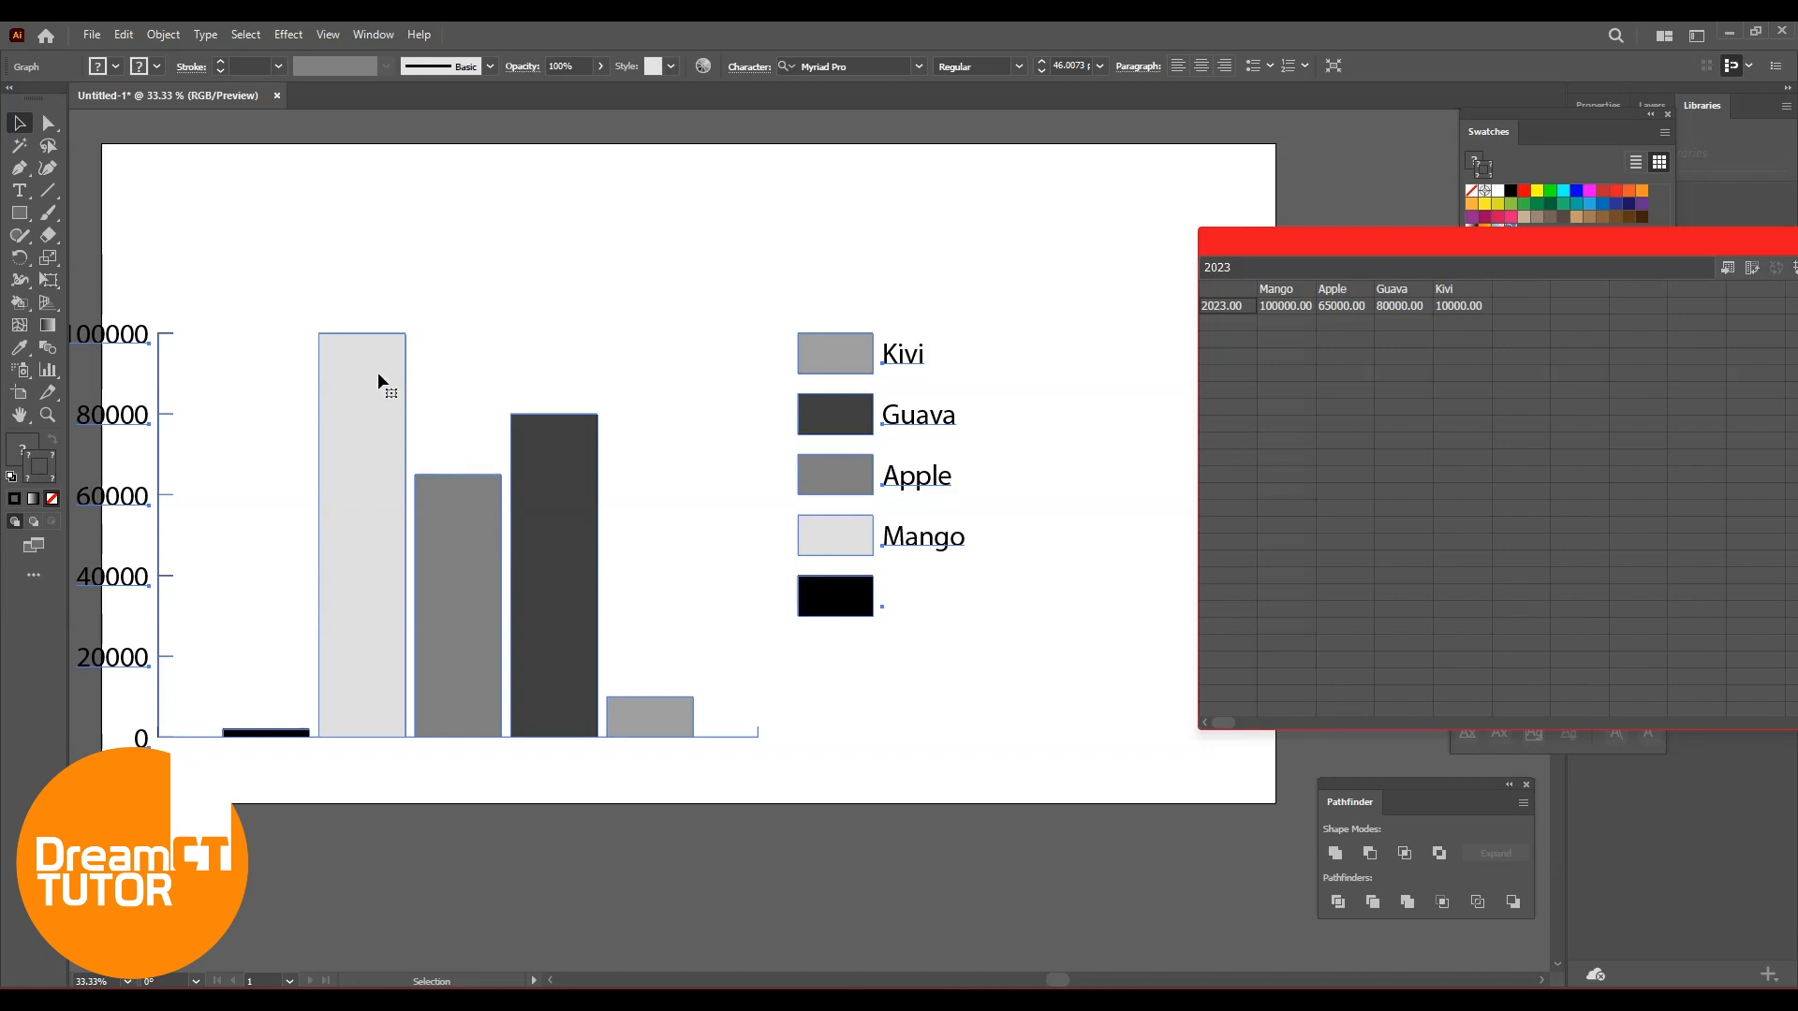
Select the Kivi legend box together with its column using Direct Selection, and move the data window clear of the colour swatches
left_click(48, 122)
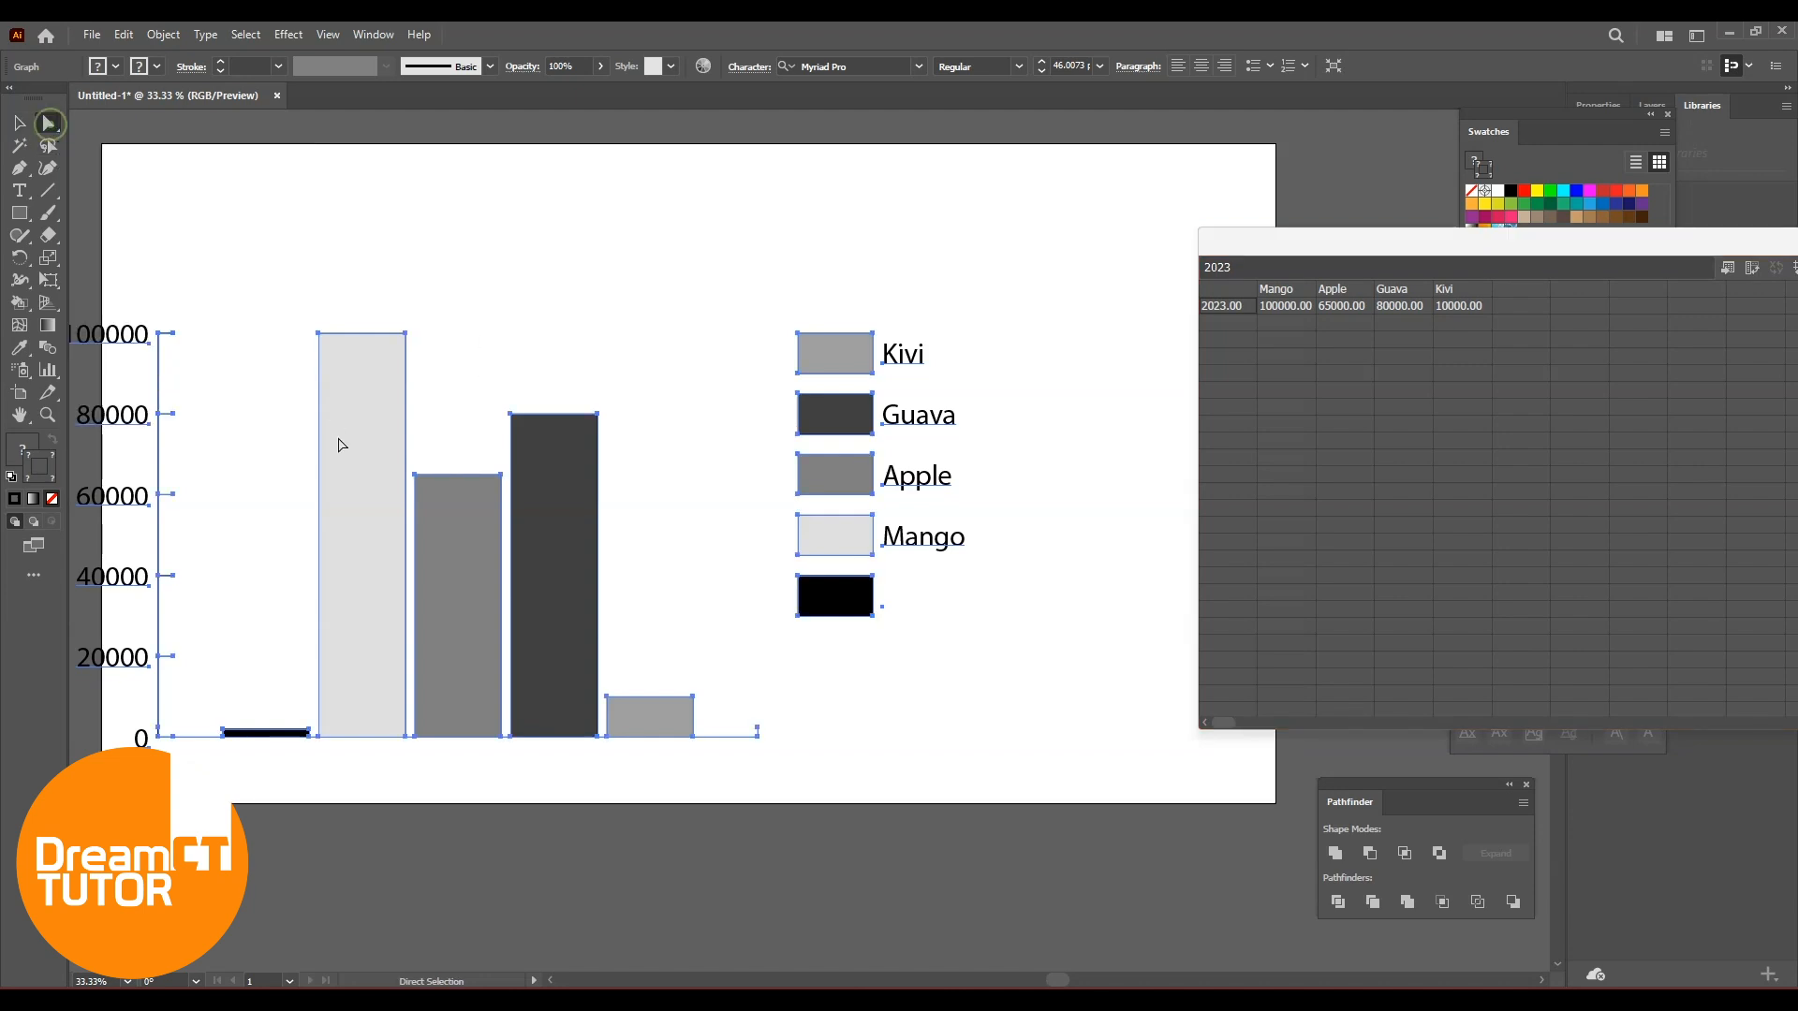
left_click(542, 330)
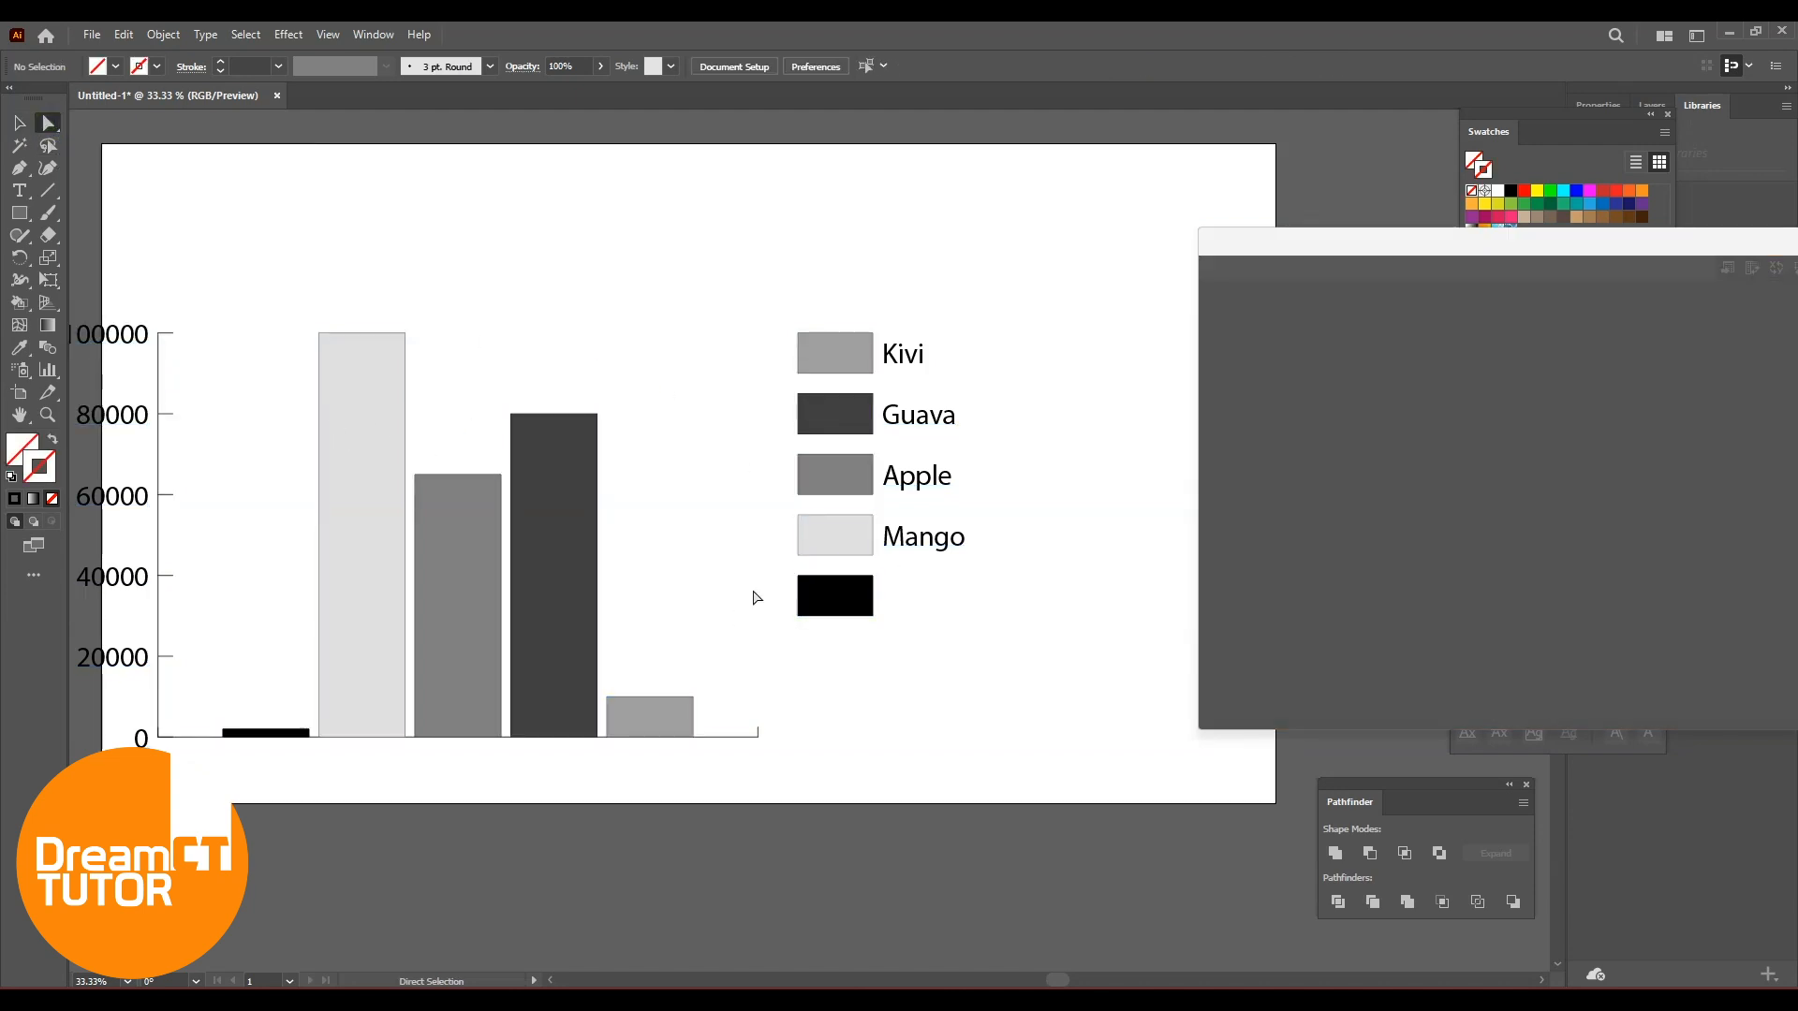
left_click(854, 545)
left_click(863, 356)
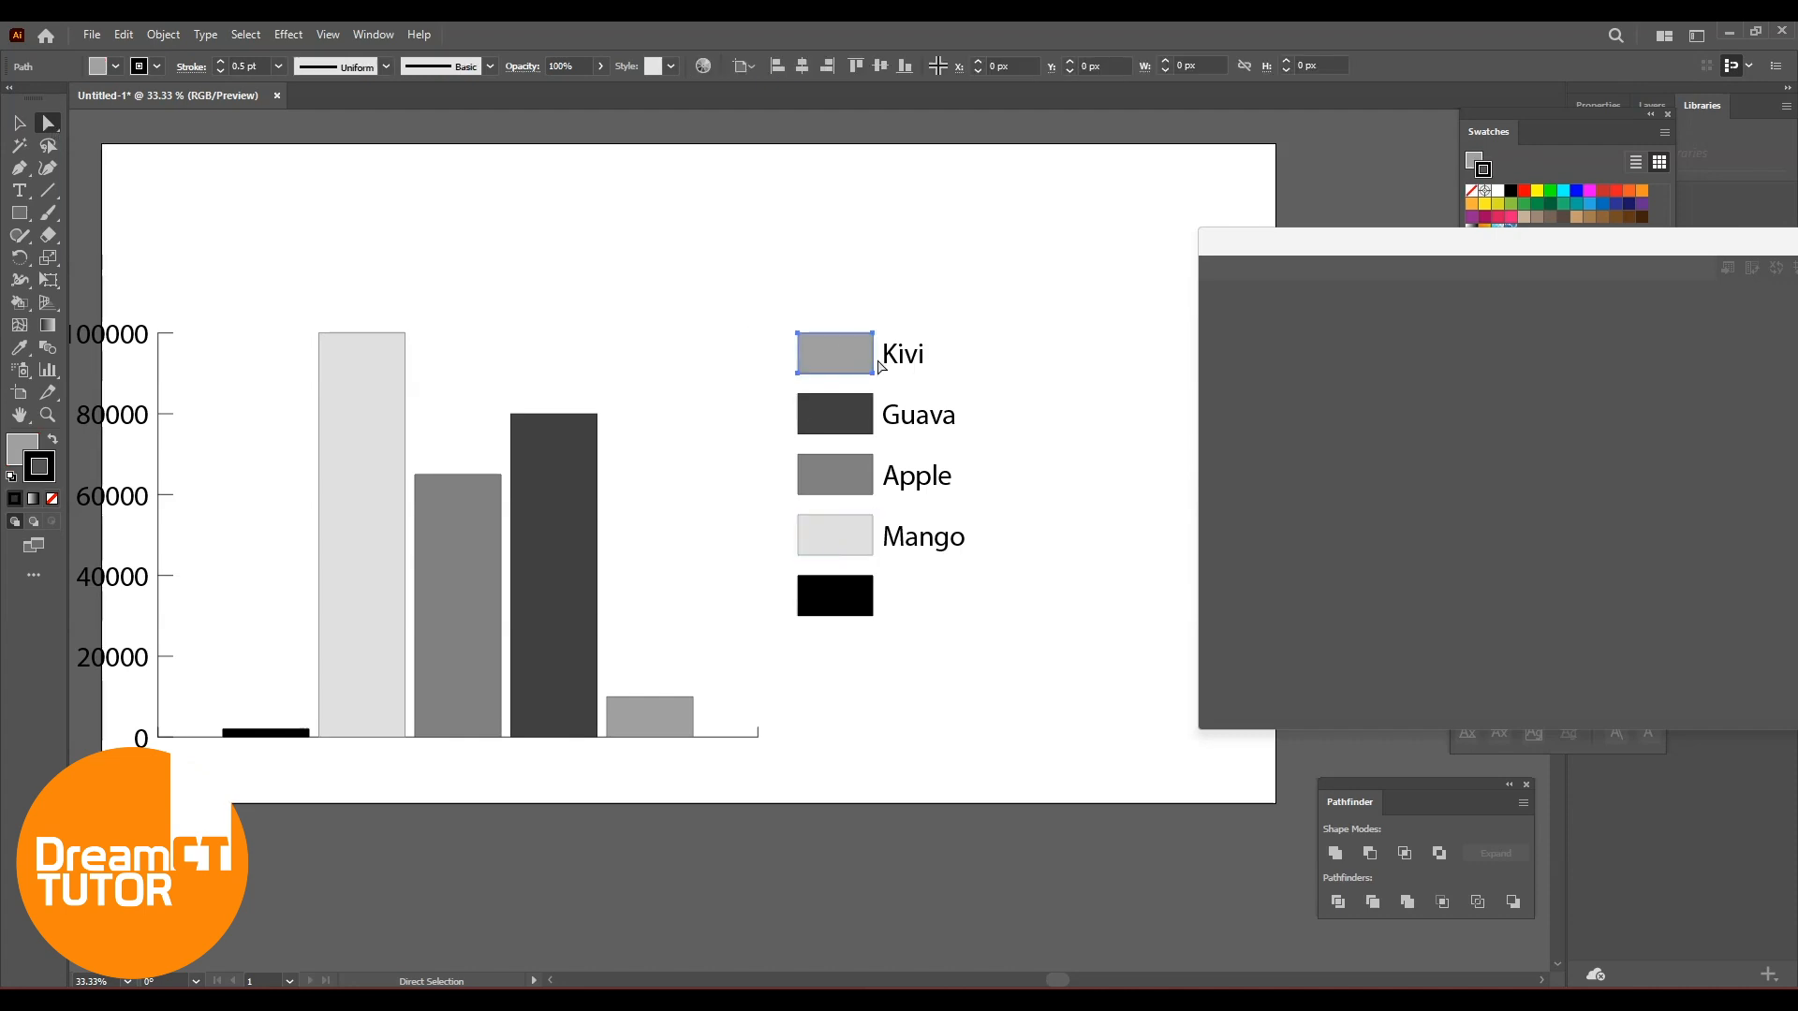
left_click(662, 717, "shift")
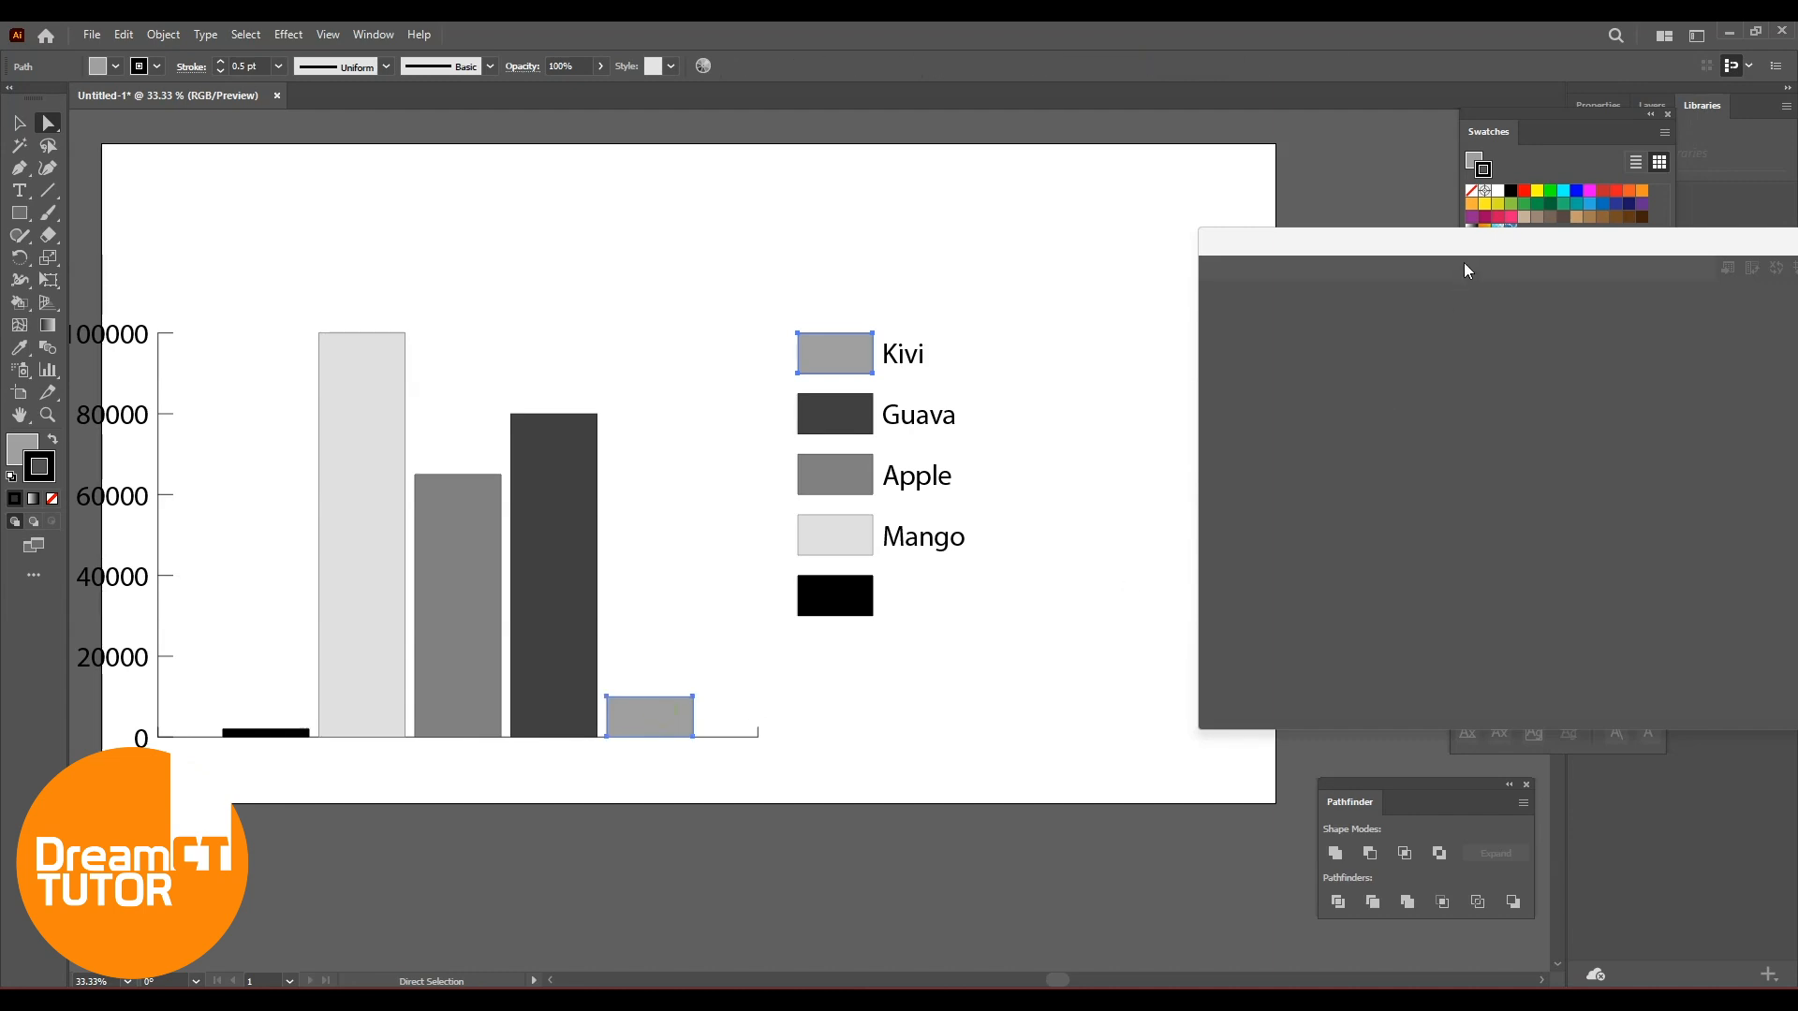
left_click_drag(1607, 283, 1284, 630)
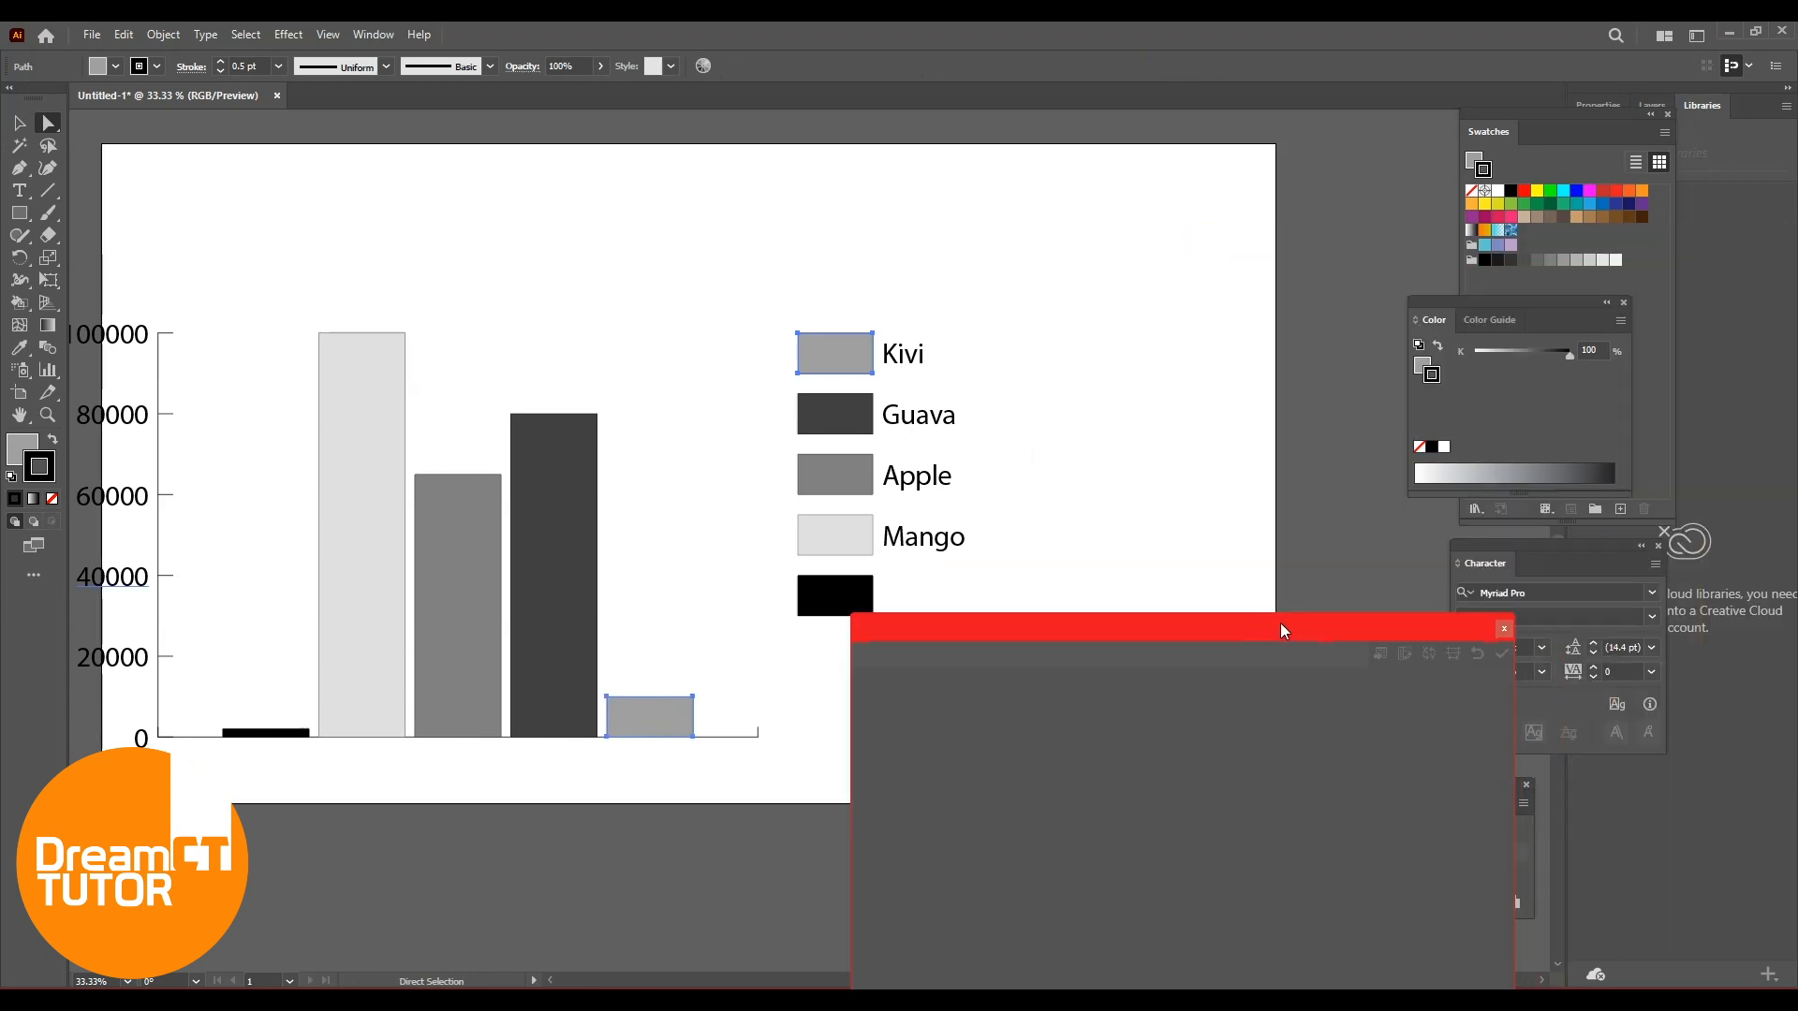
left_click_drag(967, 643, 1239, 790)
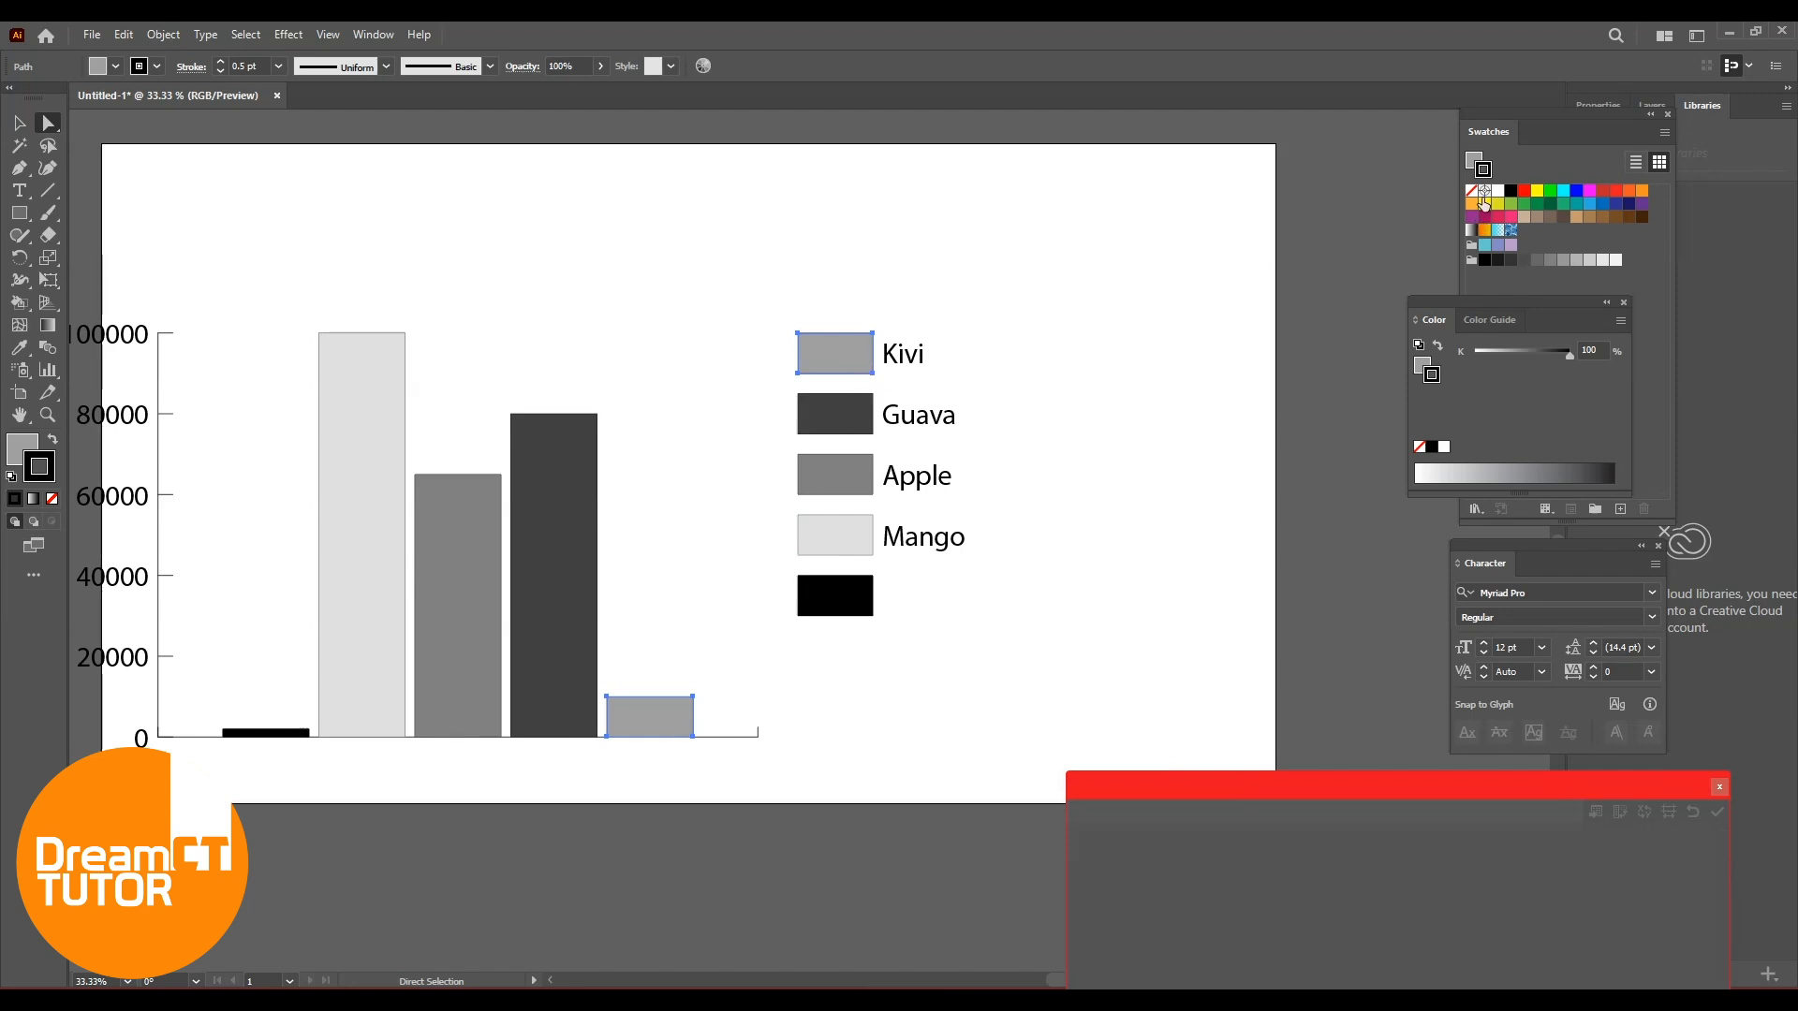
Remove the stroke from the selected Kivi legend box and column, trying a green fill before setting it to brown
left_click(1537, 204)
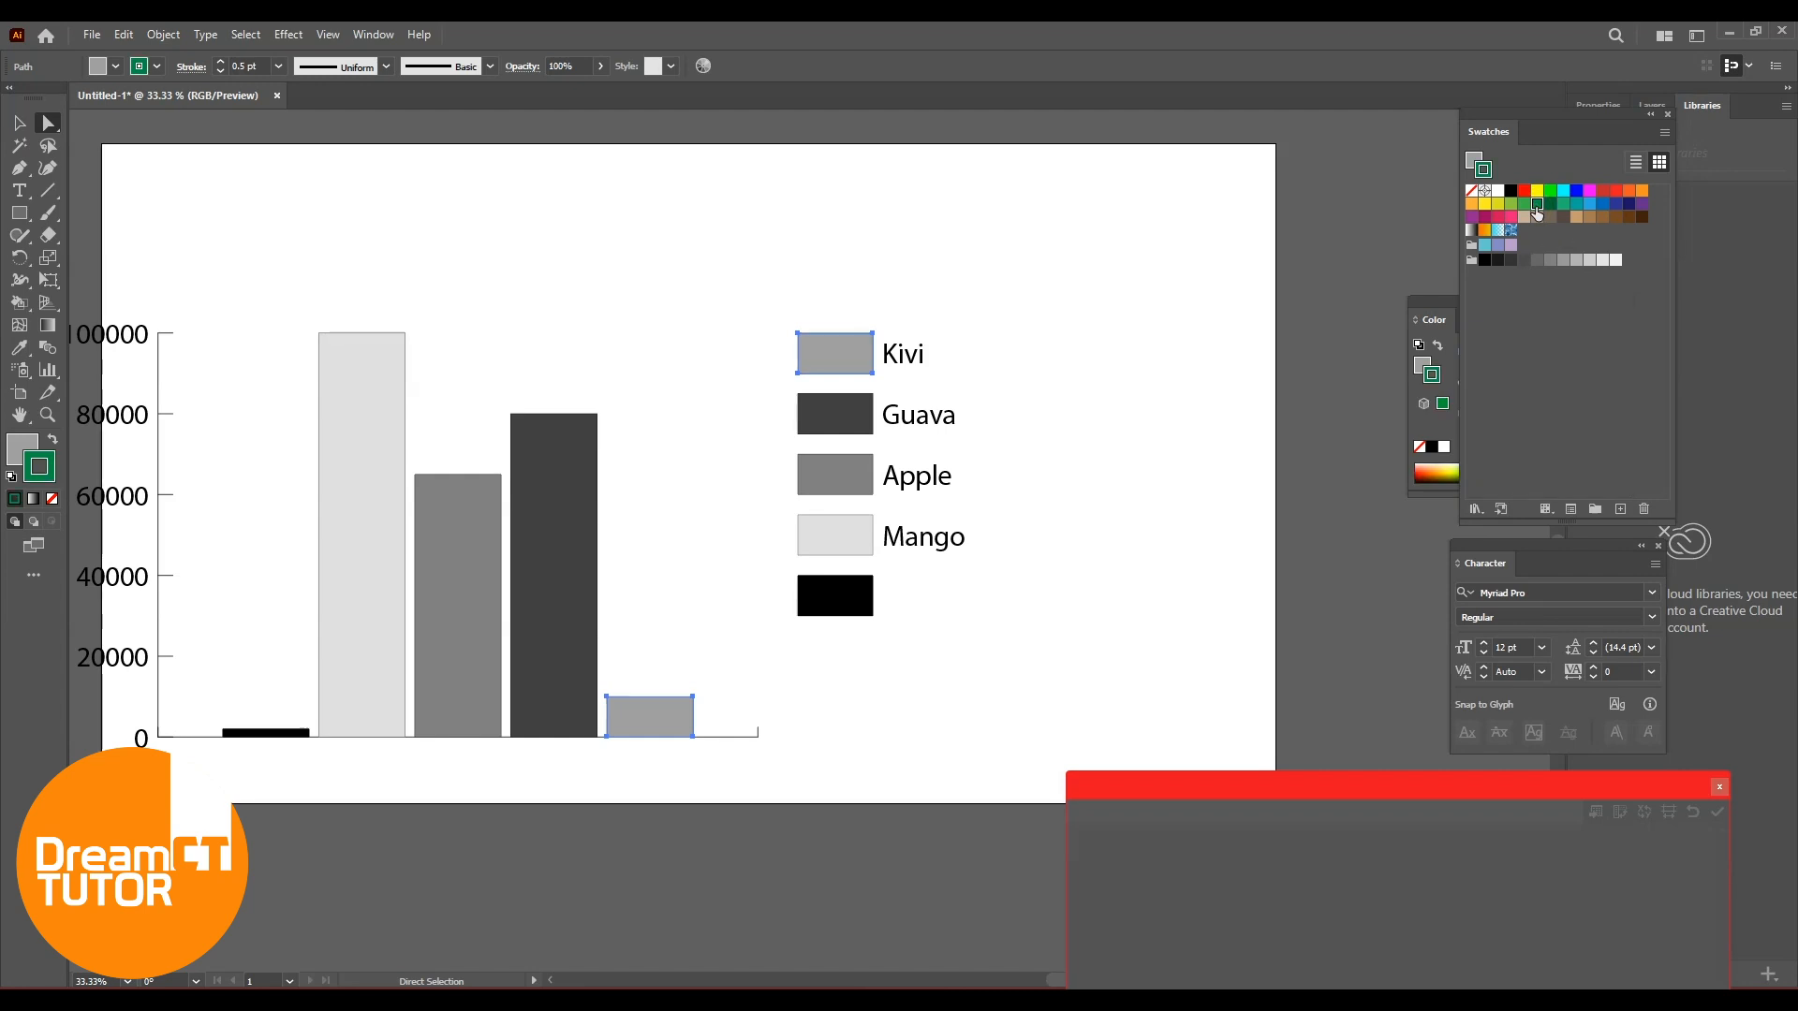
left_click(53, 439)
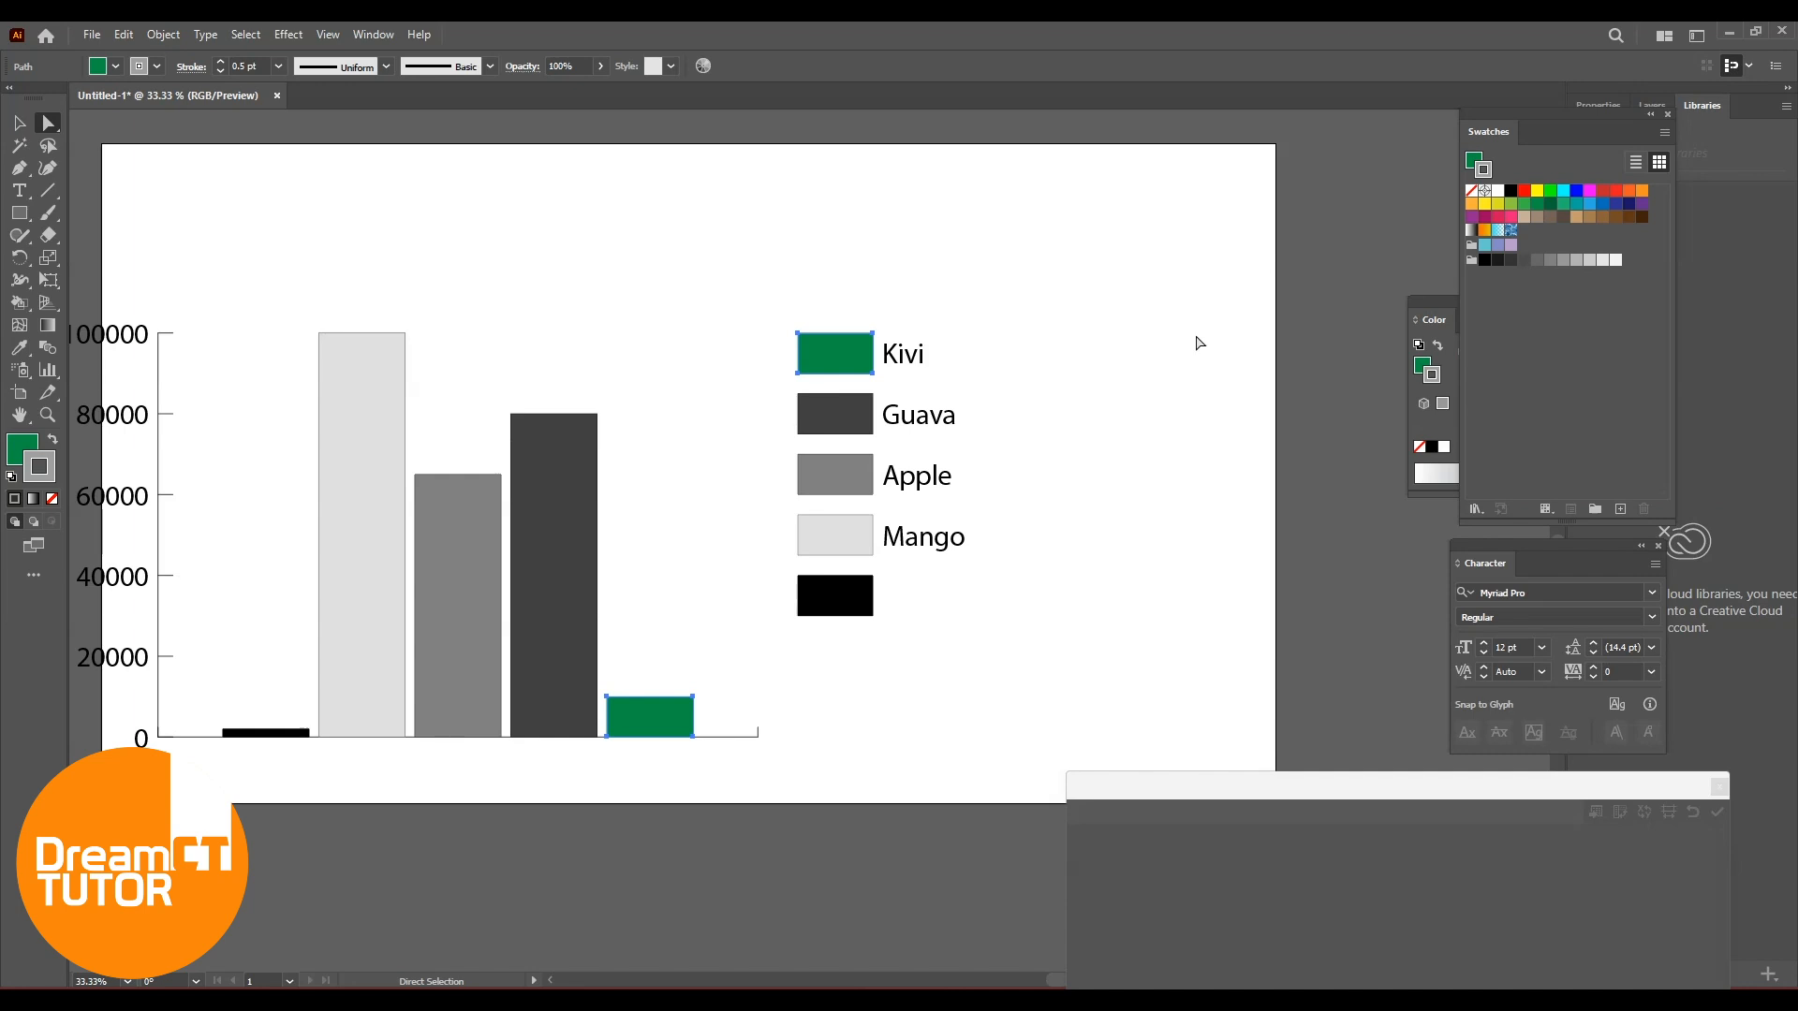
key("slash")
key("x")
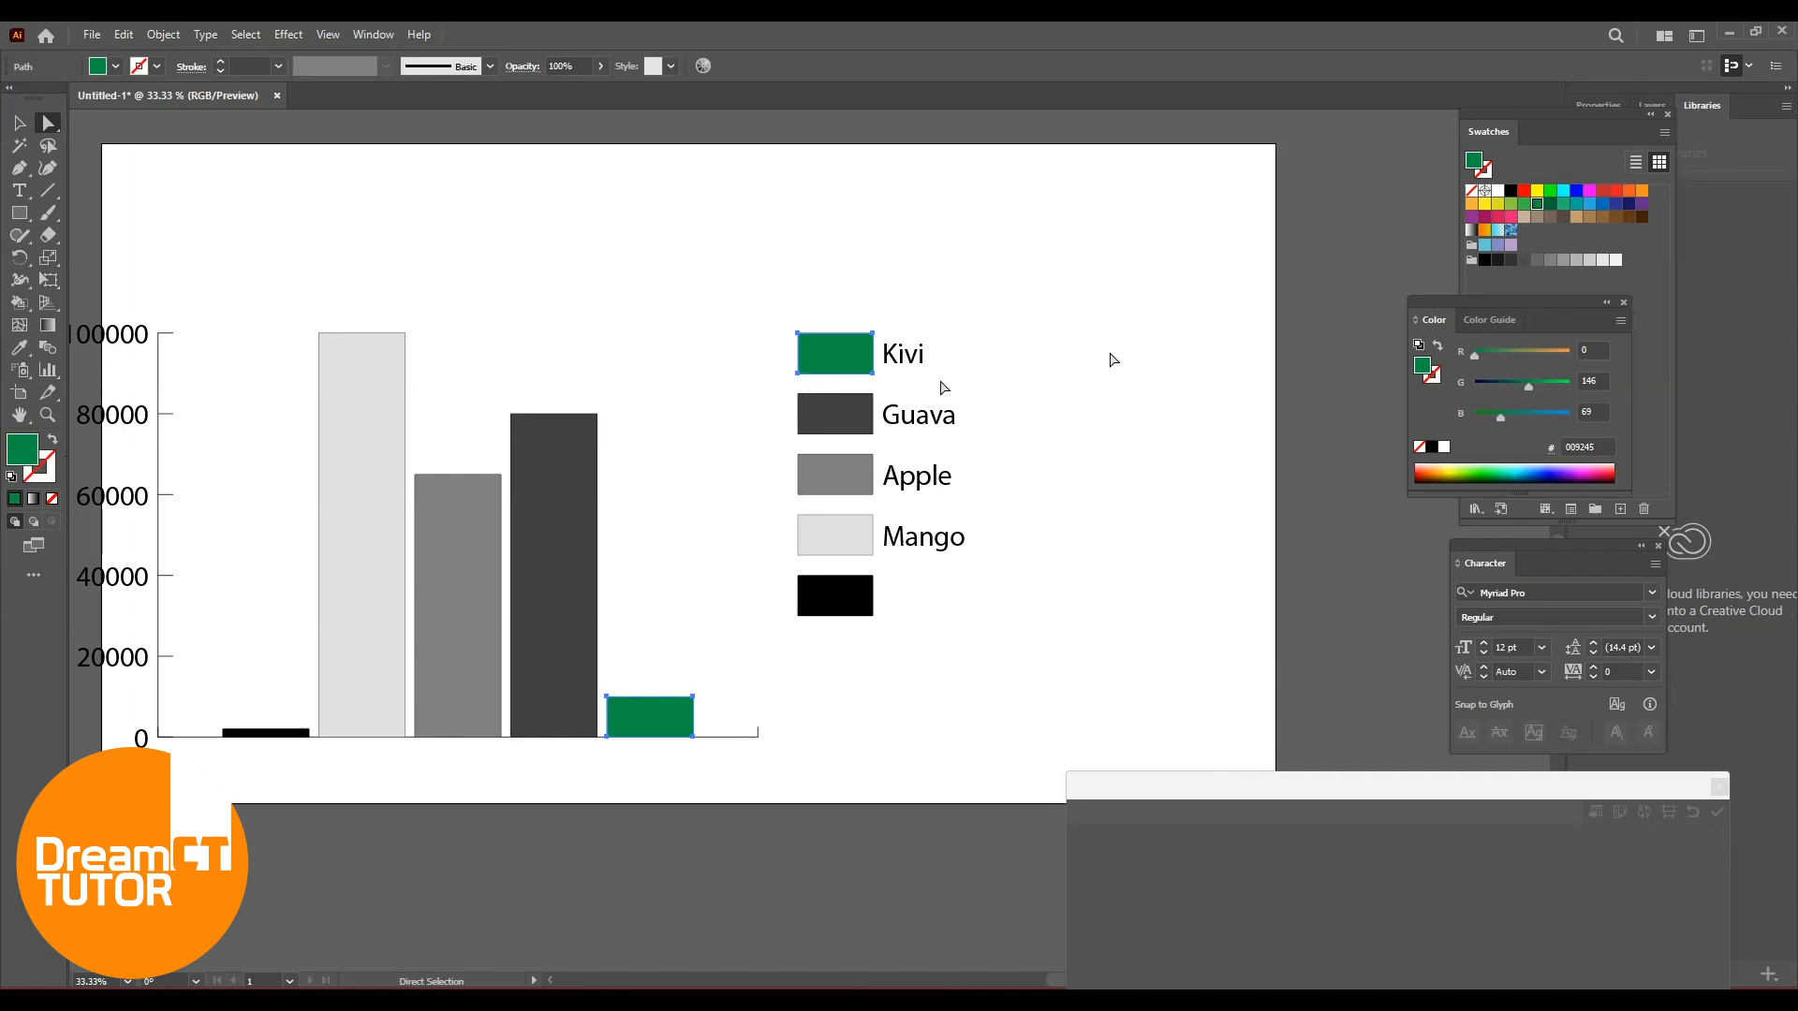
left_click(1602, 216)
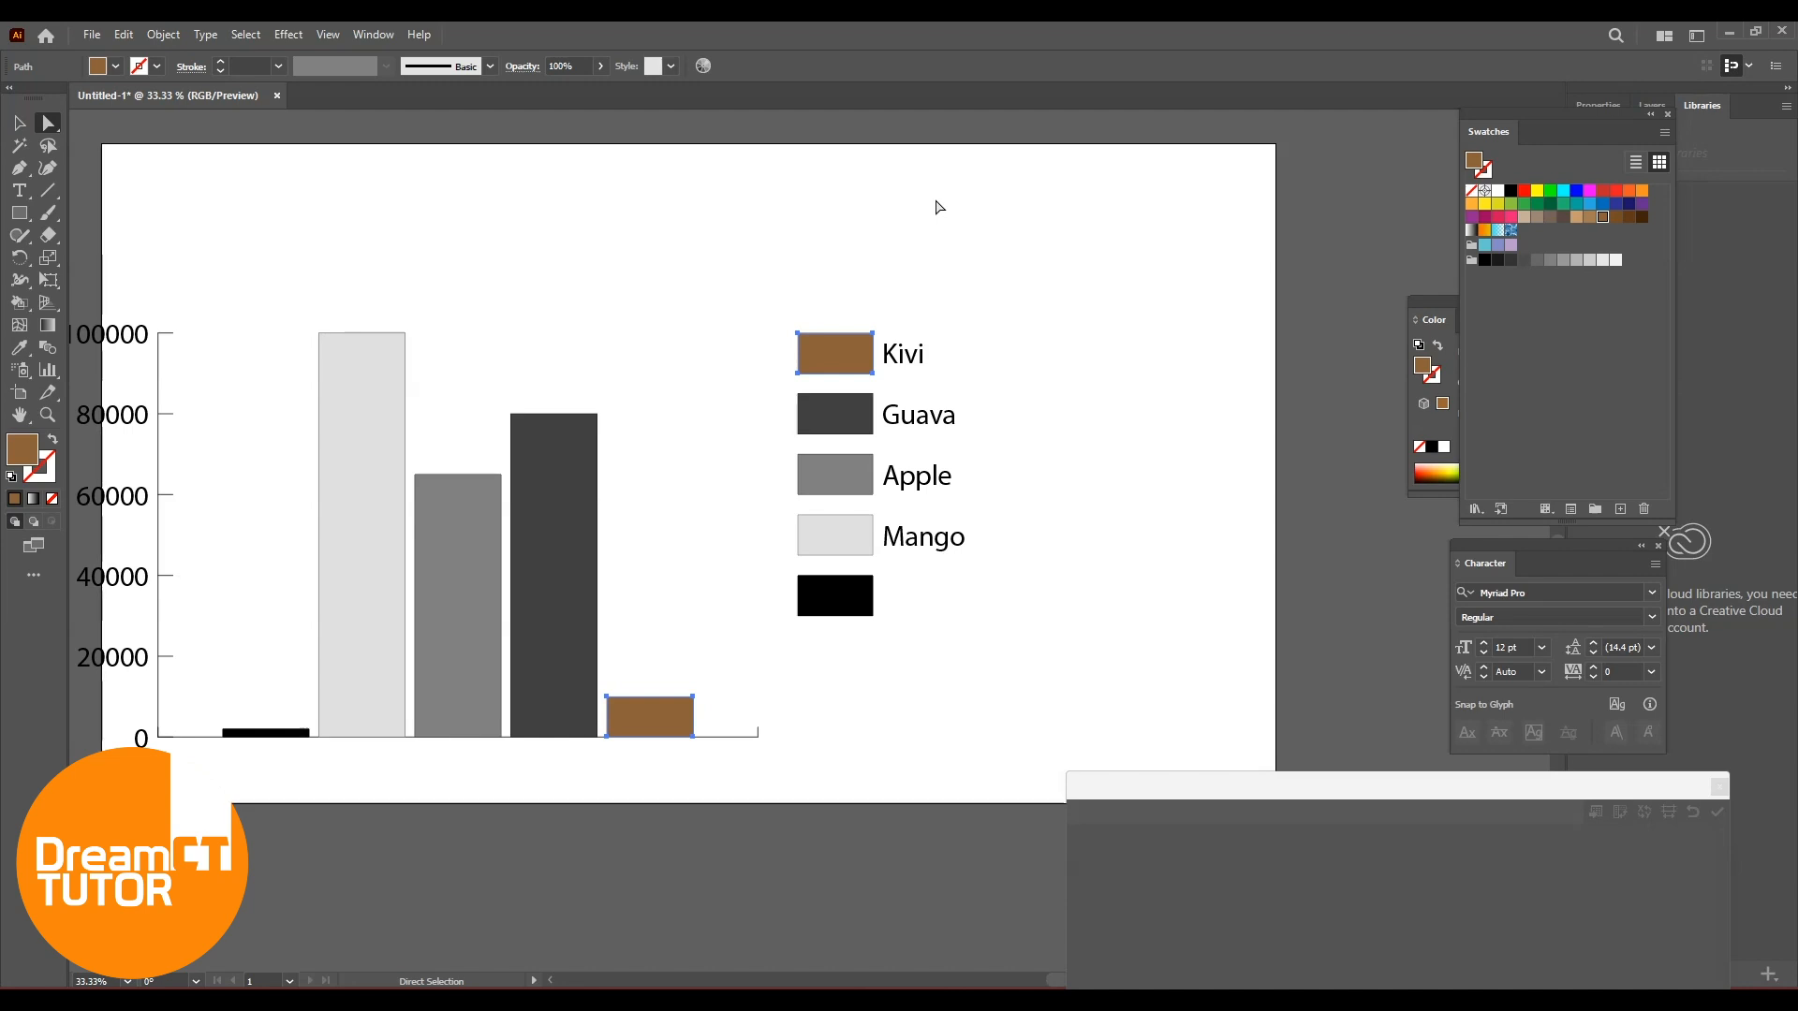
Select the Guava legend box together with its column and fill both with green
left_click(828, 413)
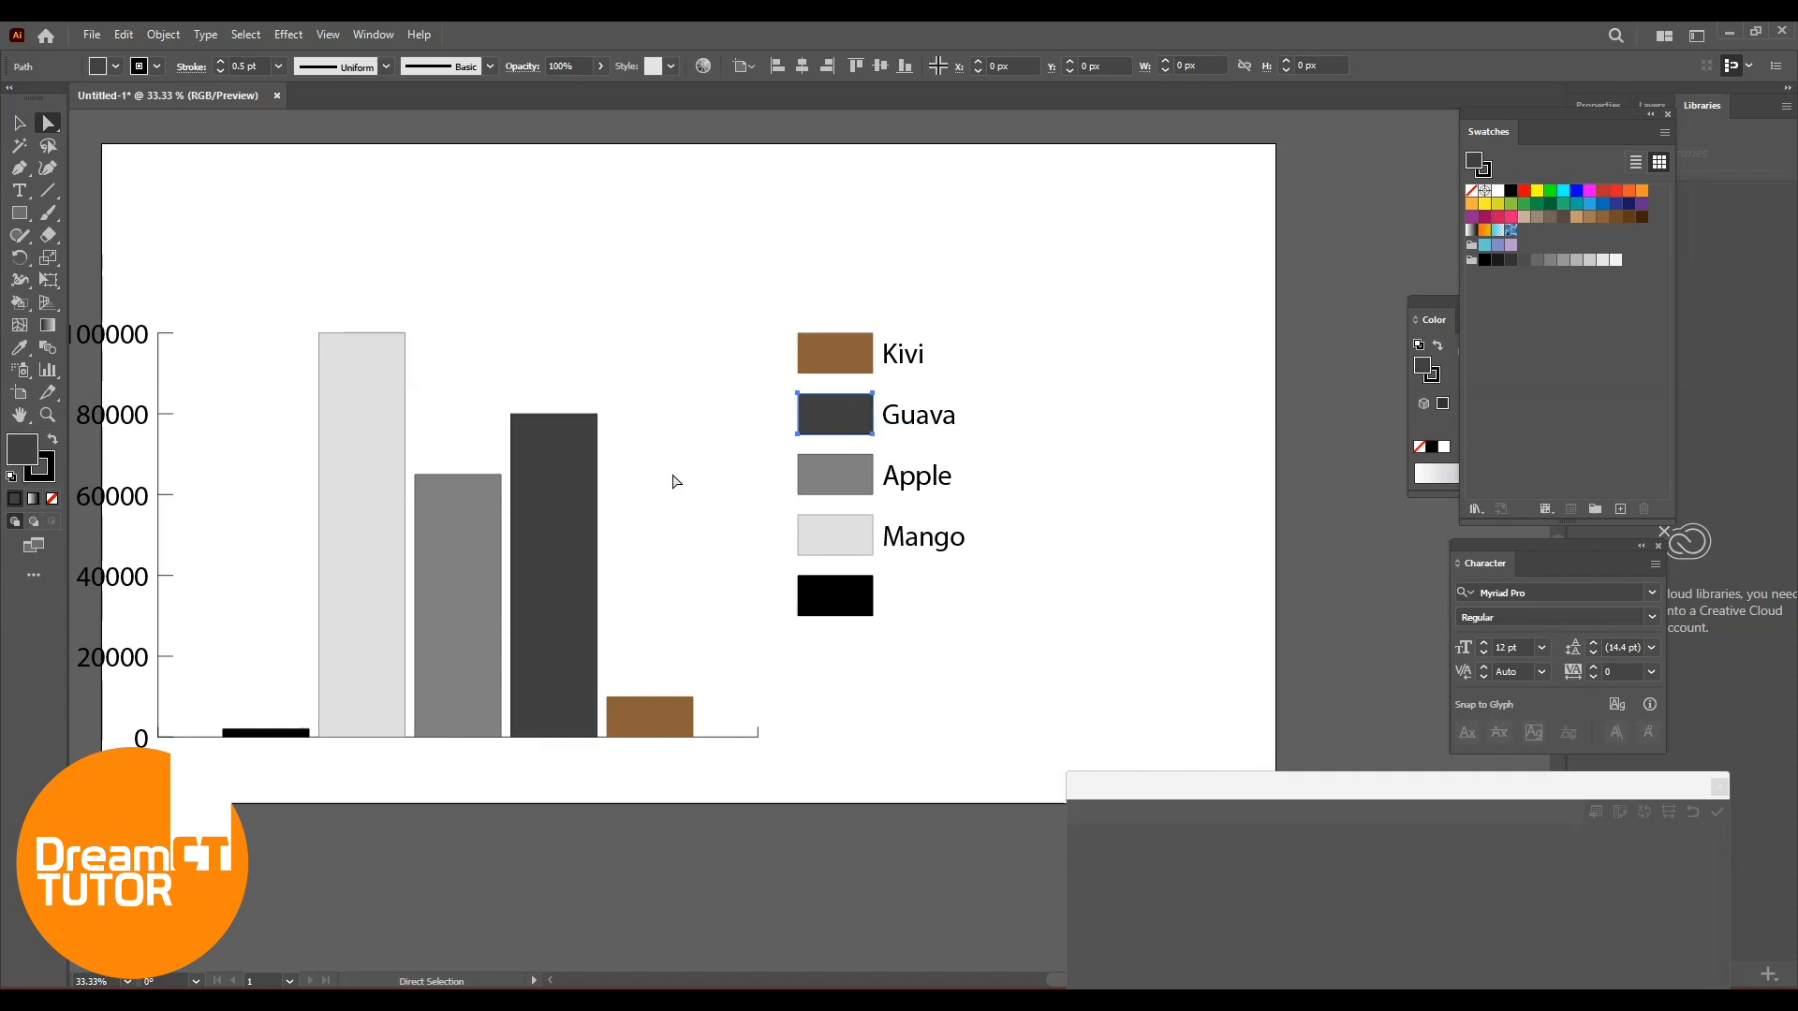
left_click(582, 497, "shift")
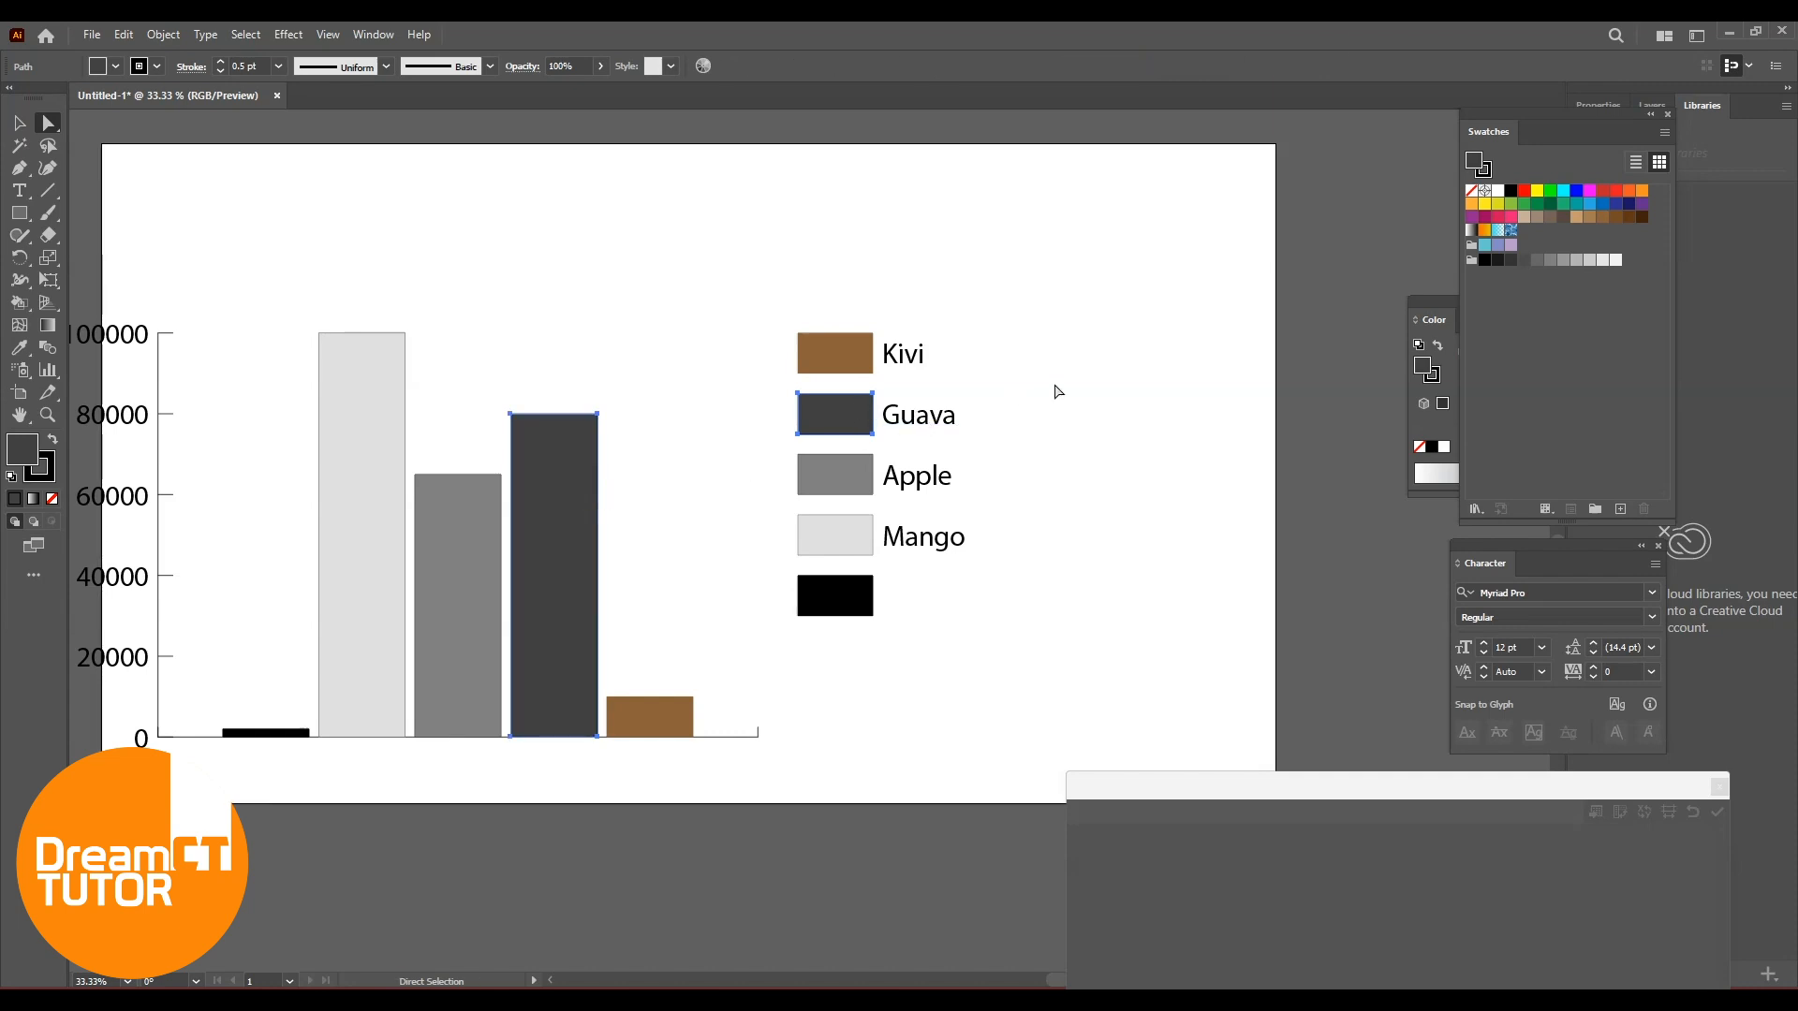
left_click(1524, 204)
left_click(1158, 293)
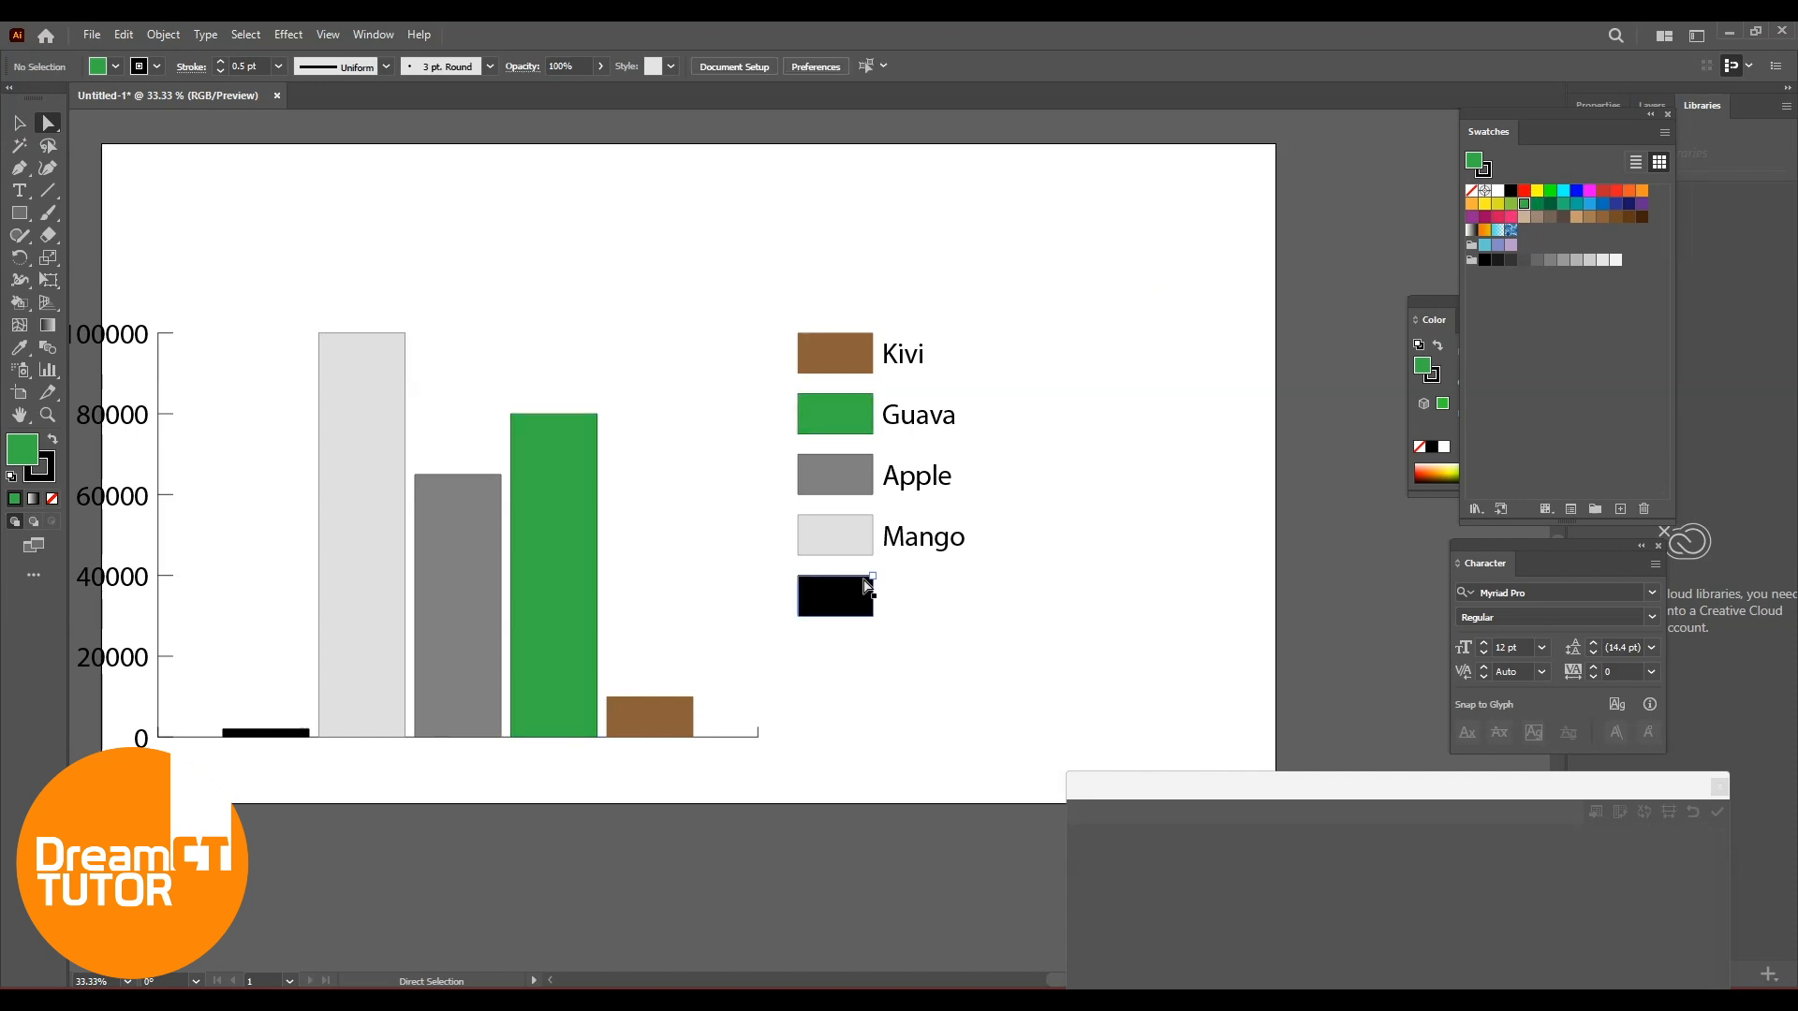
Select the Apple legend box together with its column and fill both with red
left_click(854, 470)
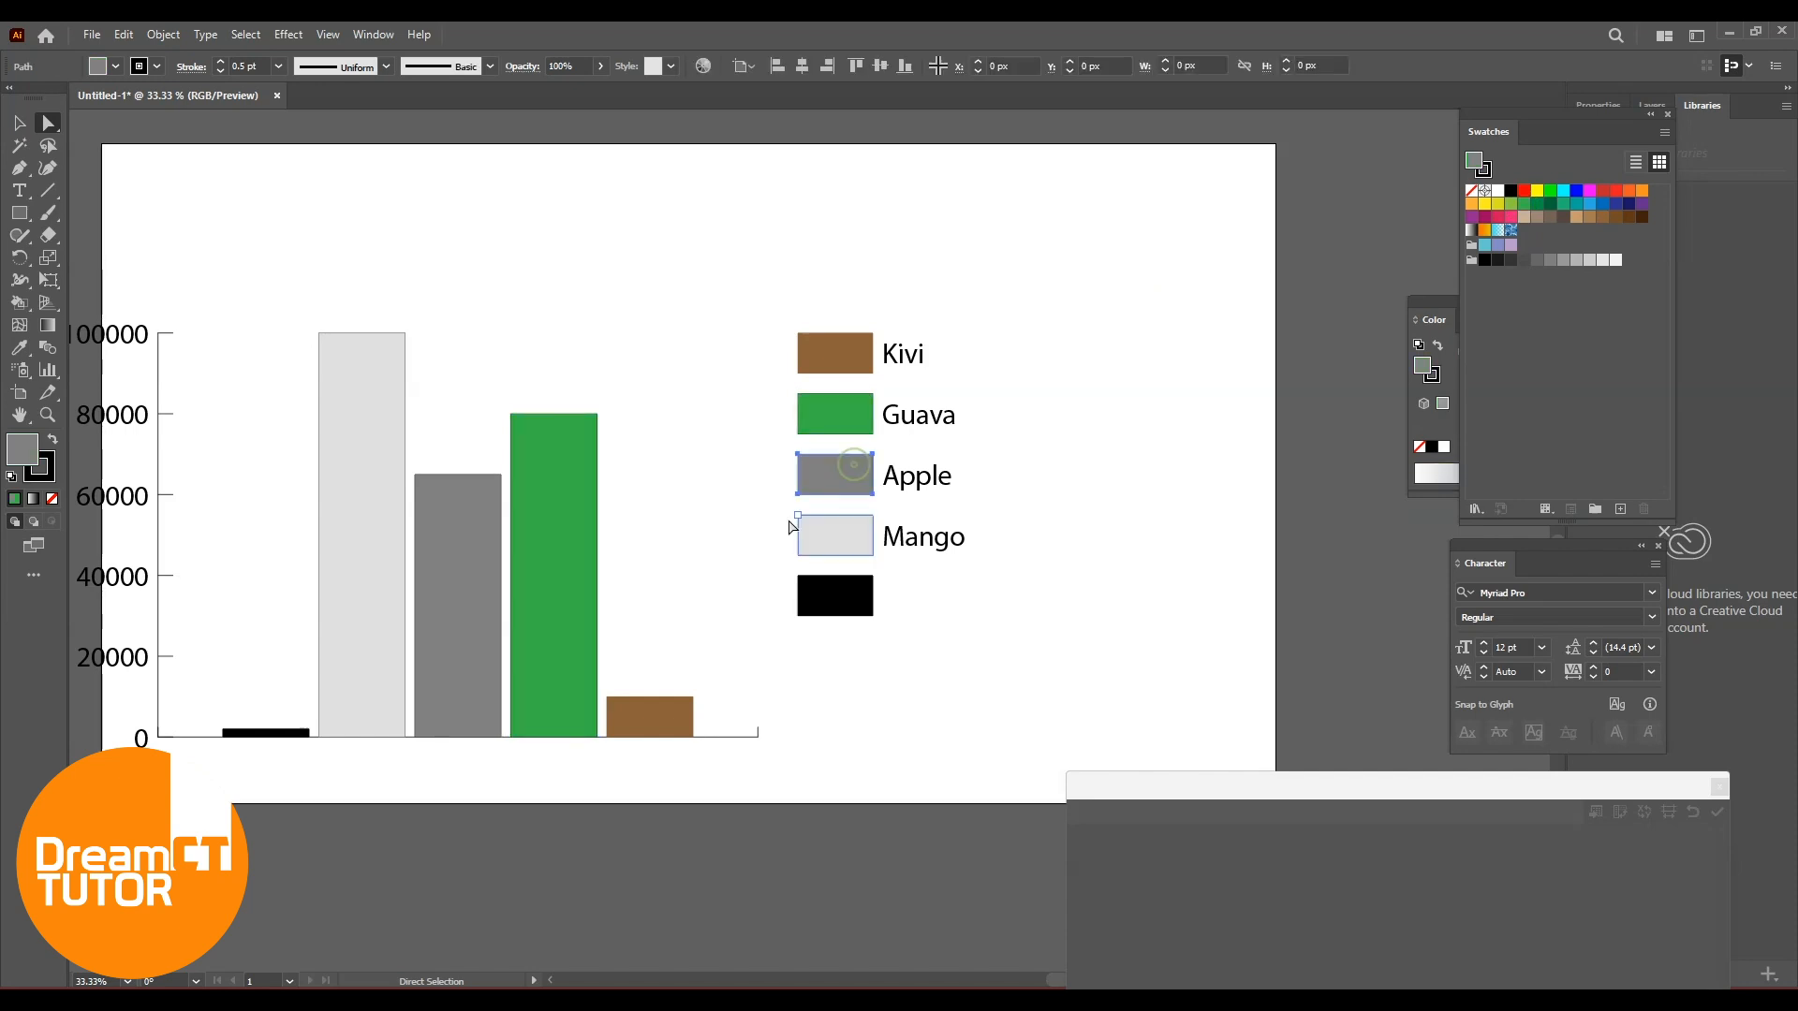
left_click(451, 558, "shift")
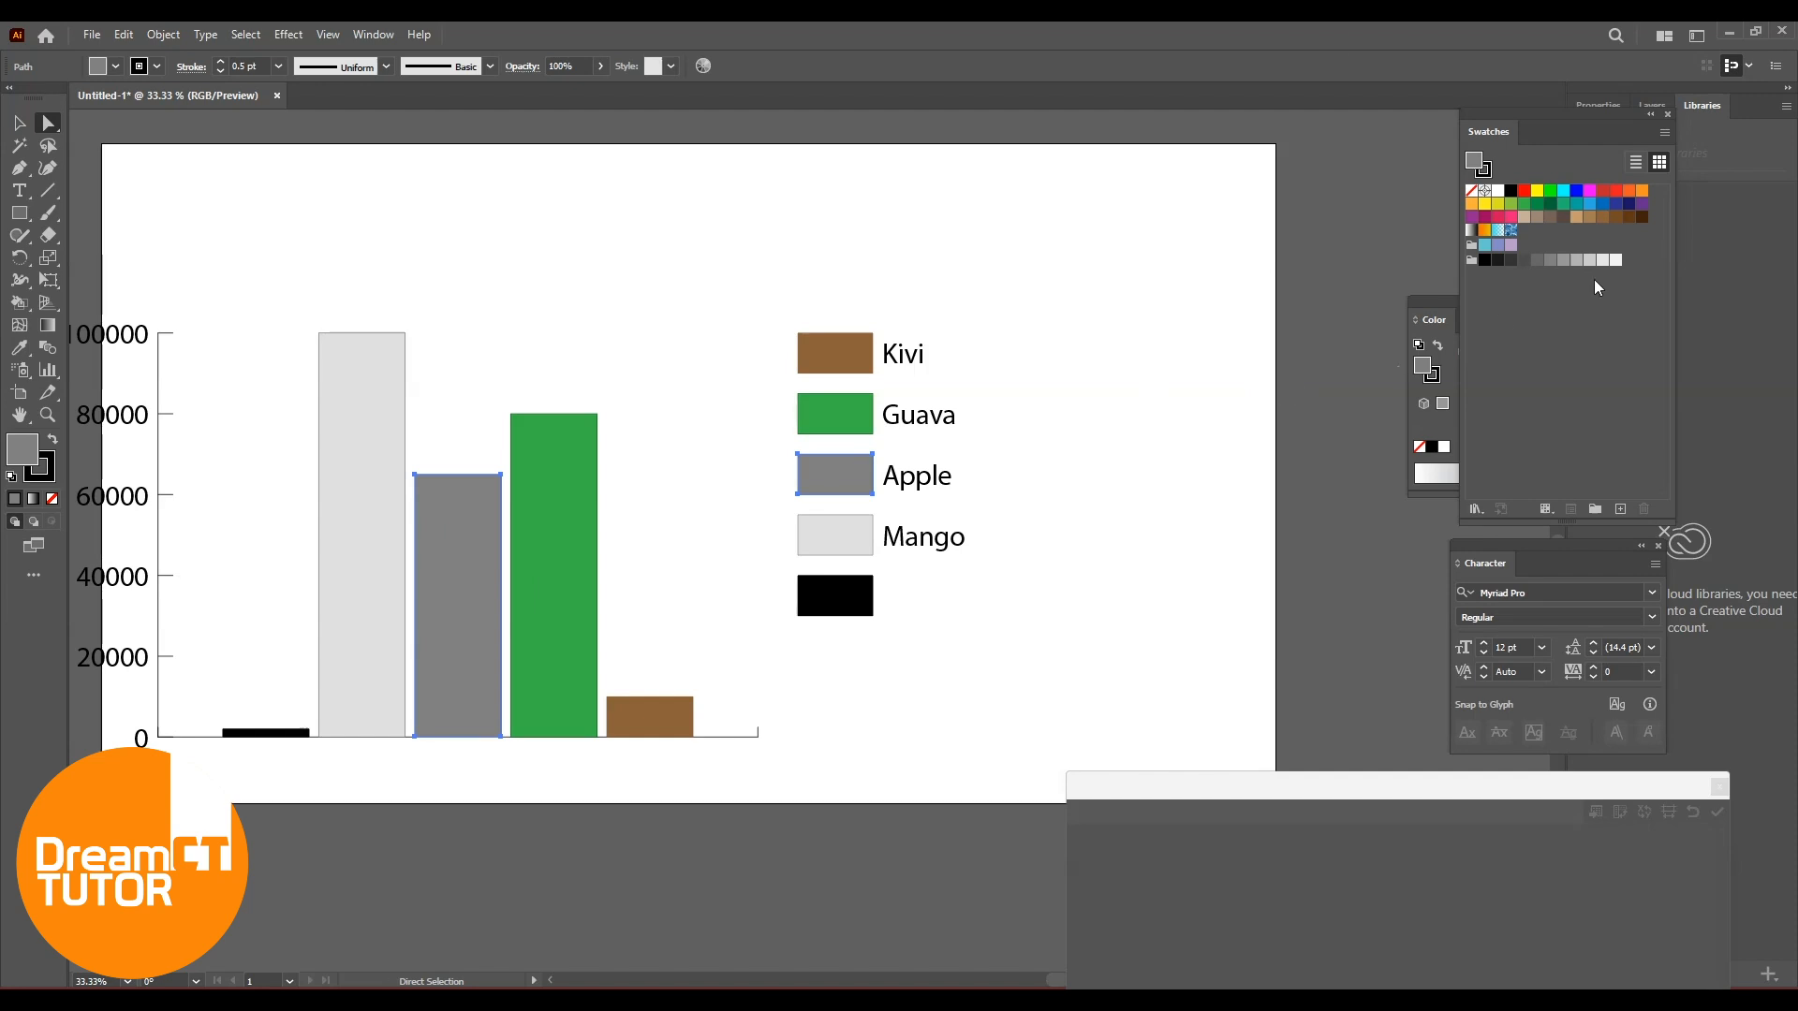
left_click(1522, 192)
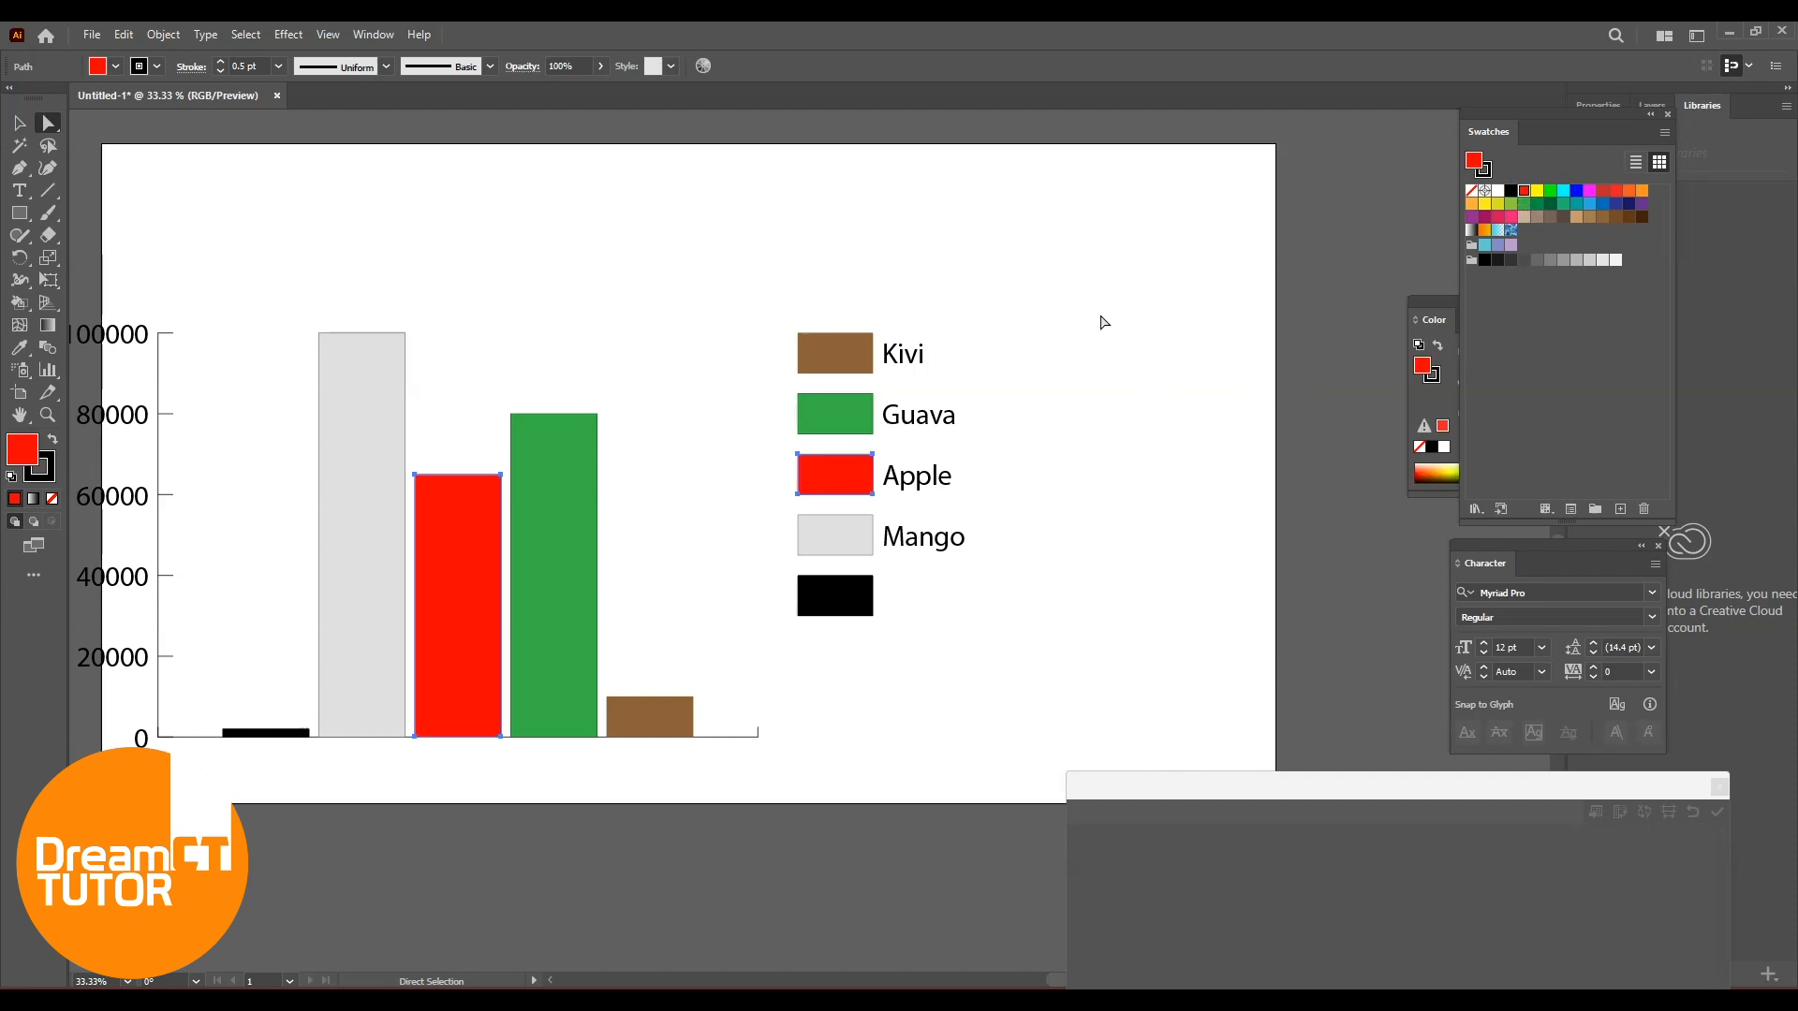
Fill the Mango legend box and its column with yellow-orange and deselect them
left_click(853, 542)
left_click(380, 464, "shift")
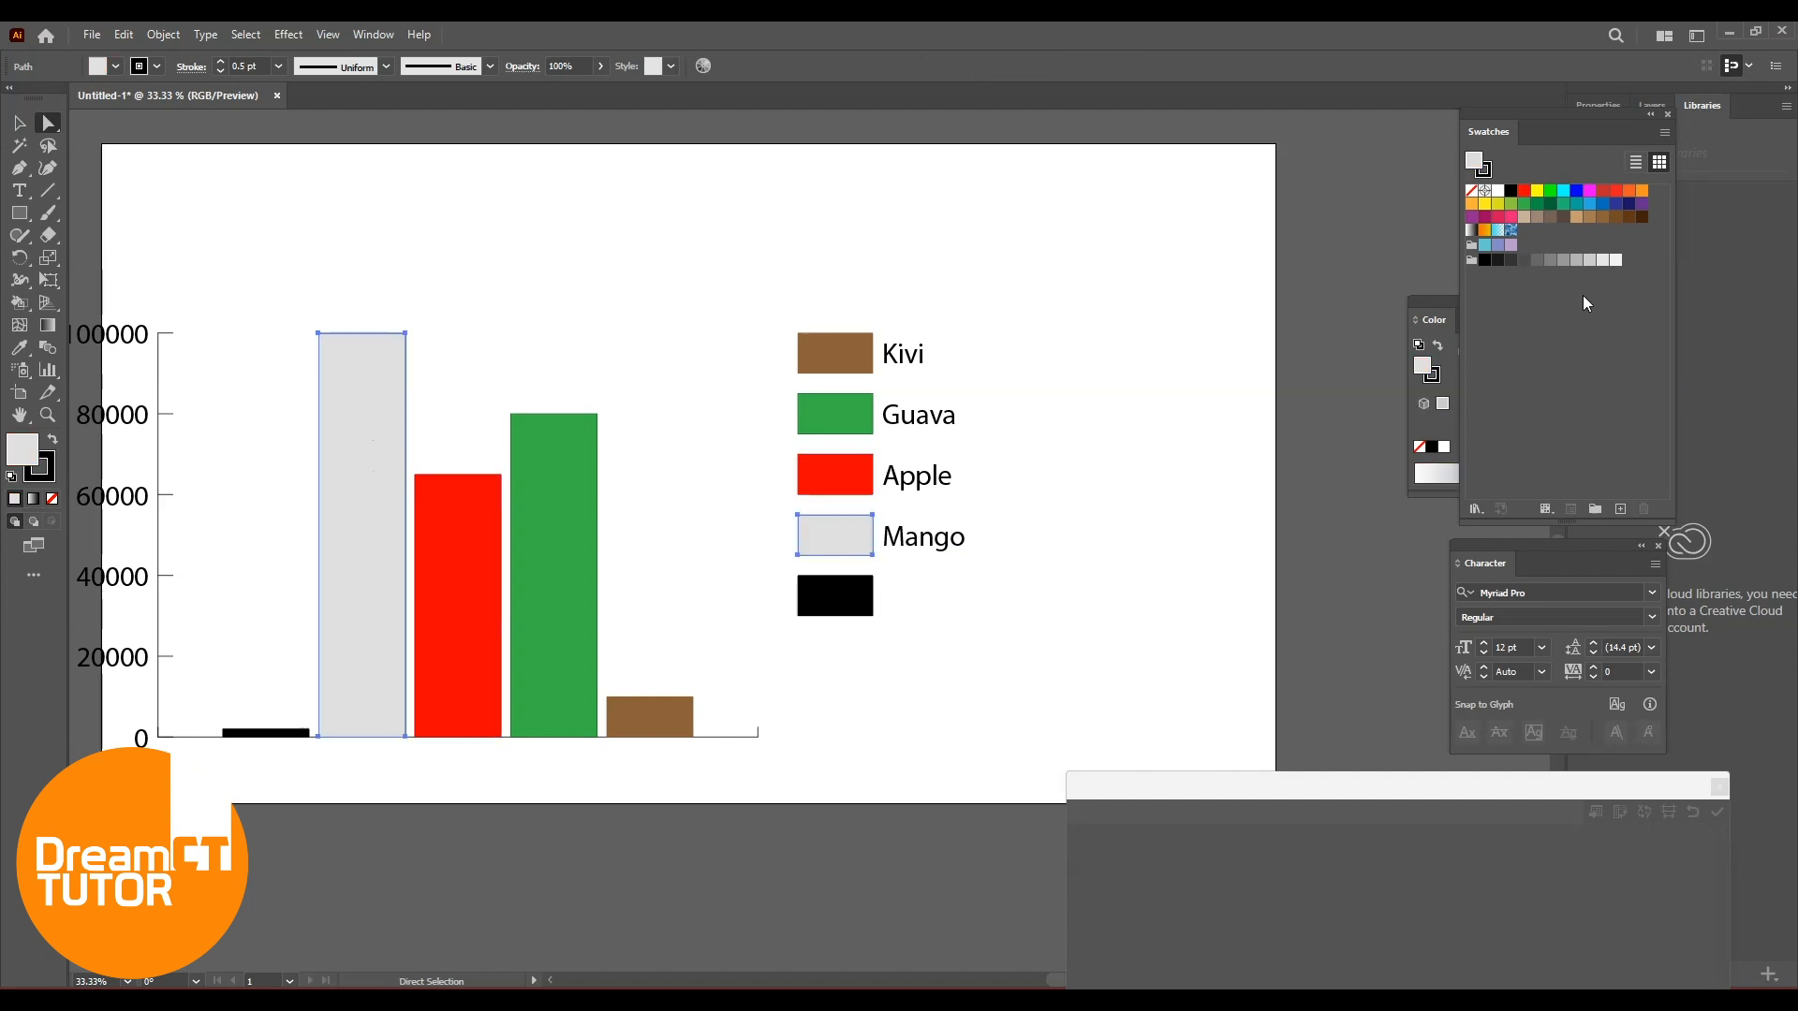
left_click(1484, 229)
left_click(1194, 367)
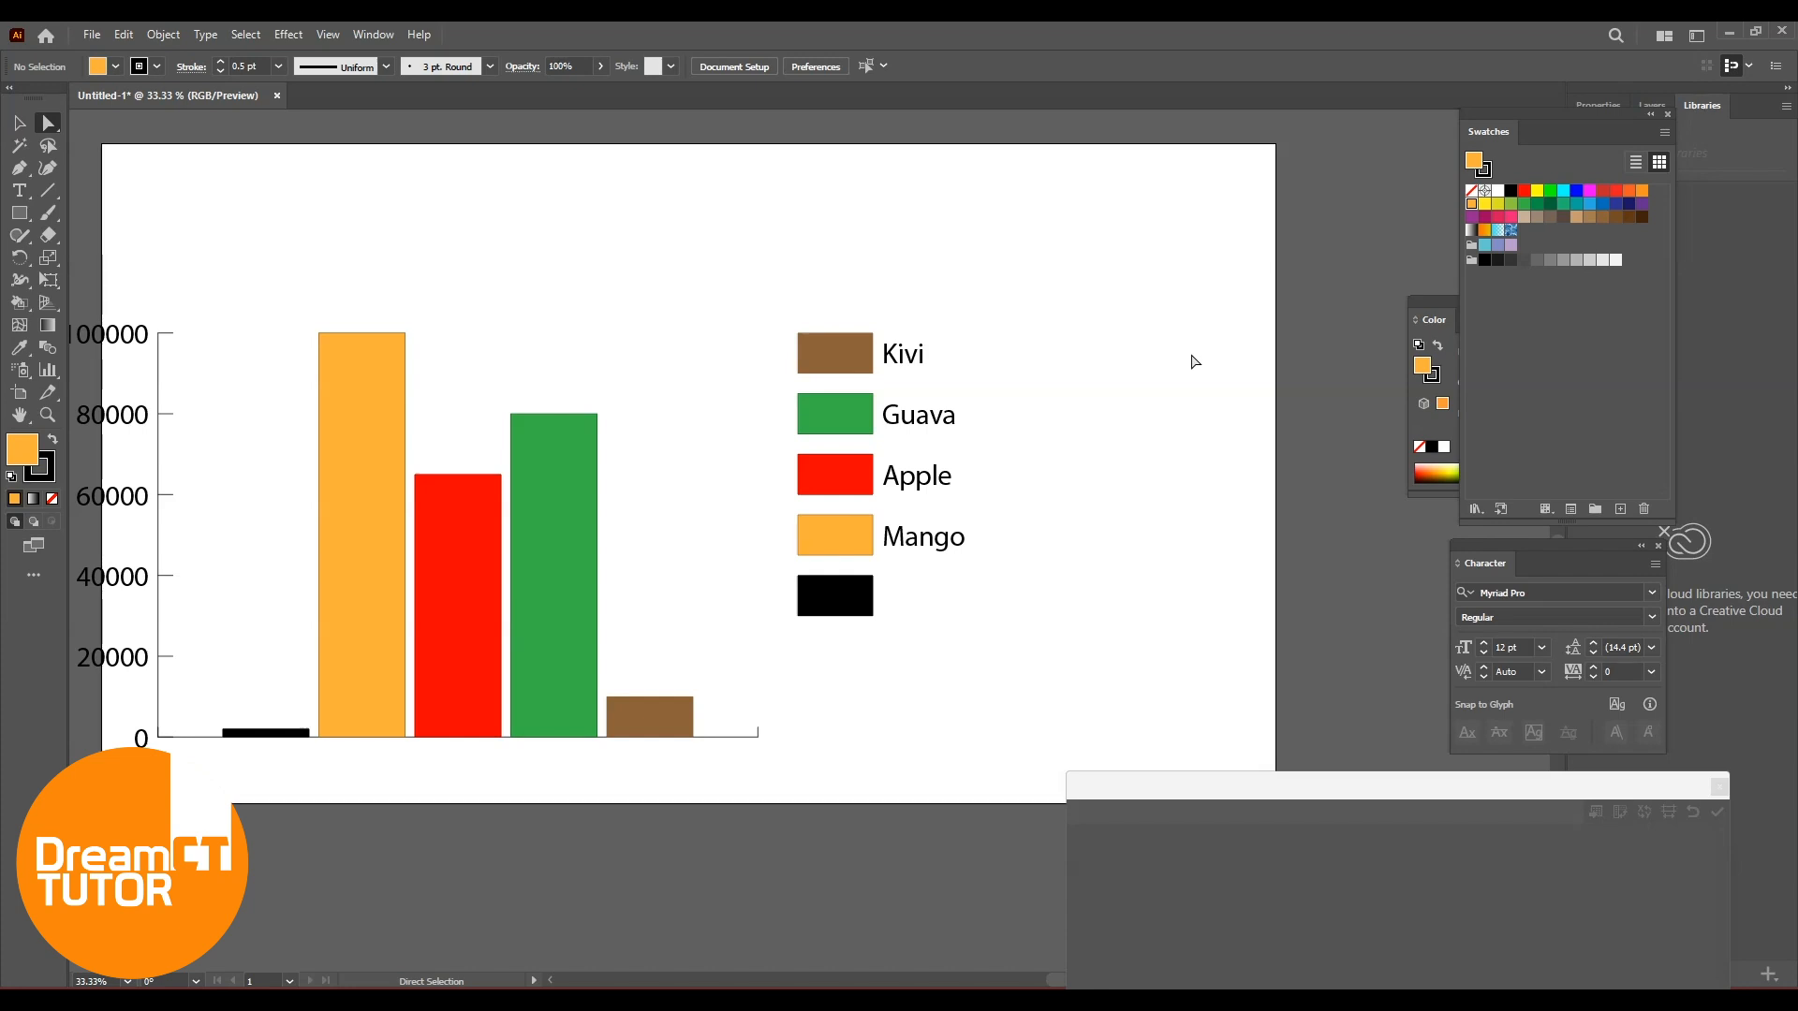
Select the whole graph, try the Stacked Bar graph type on it and undo the change
left_click_drag(1032, 418, 1132, 400)
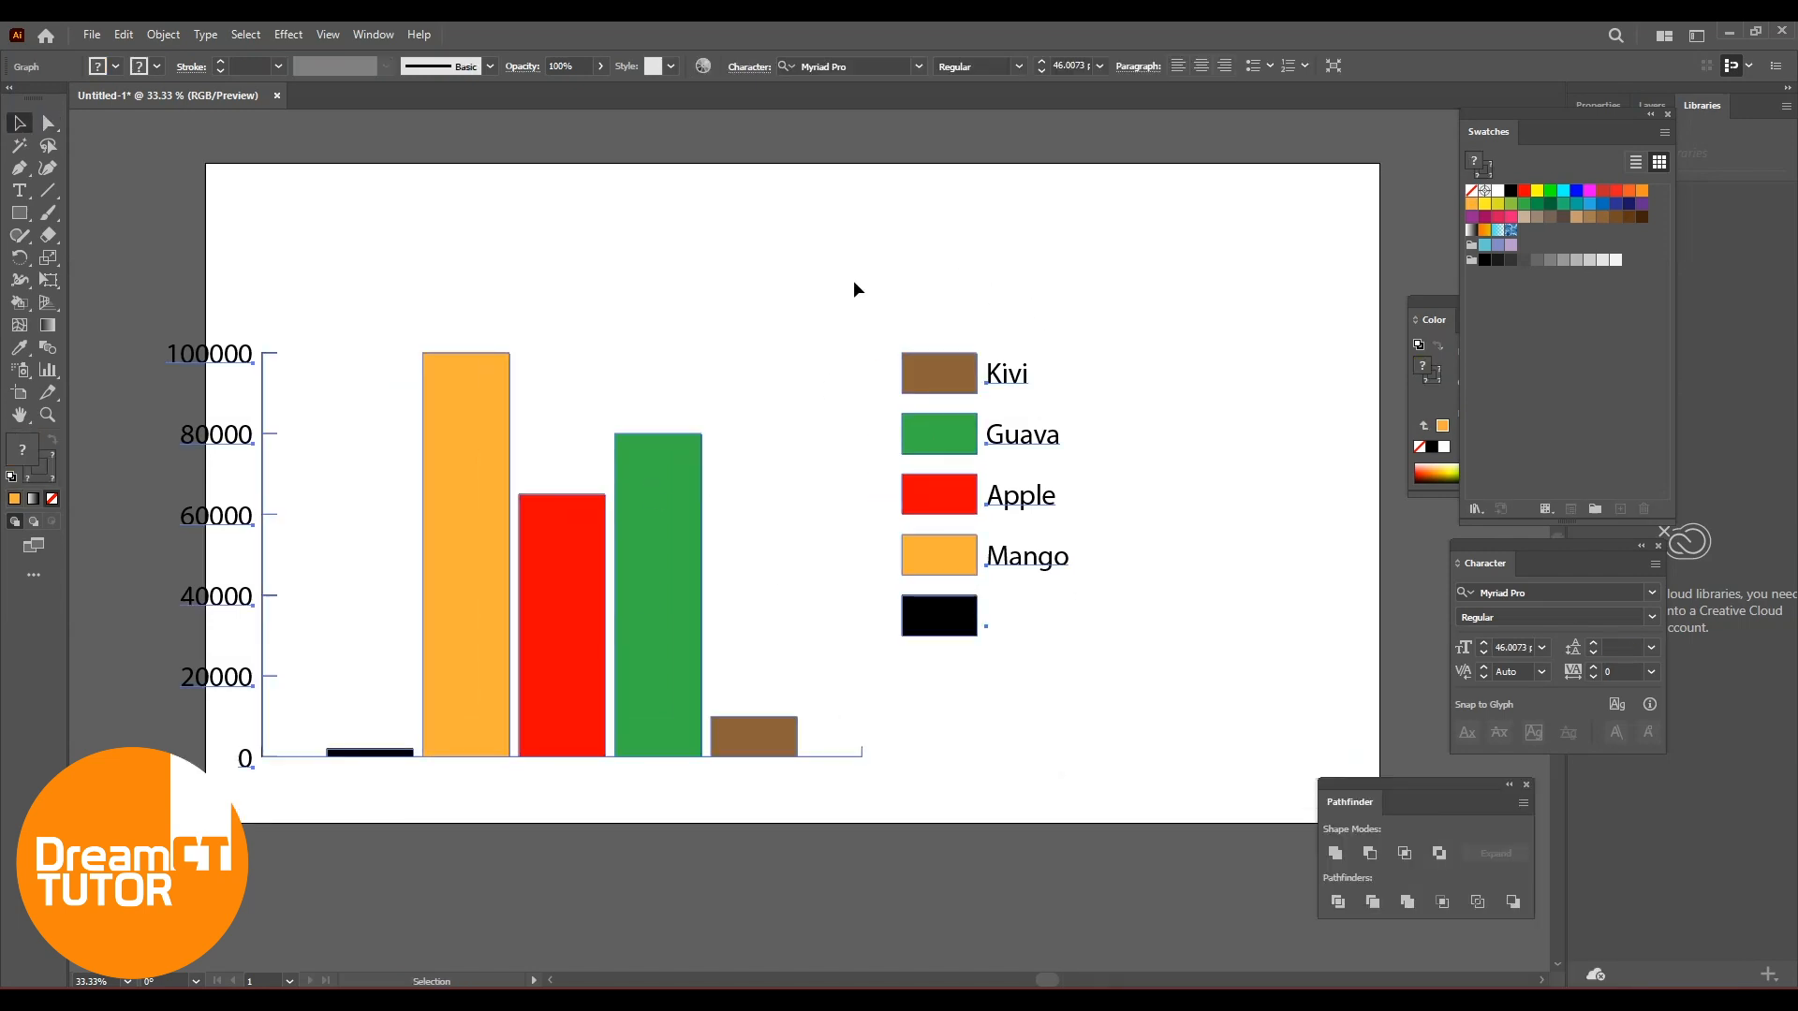
left_click_drag(1183, 279, 250, 753)
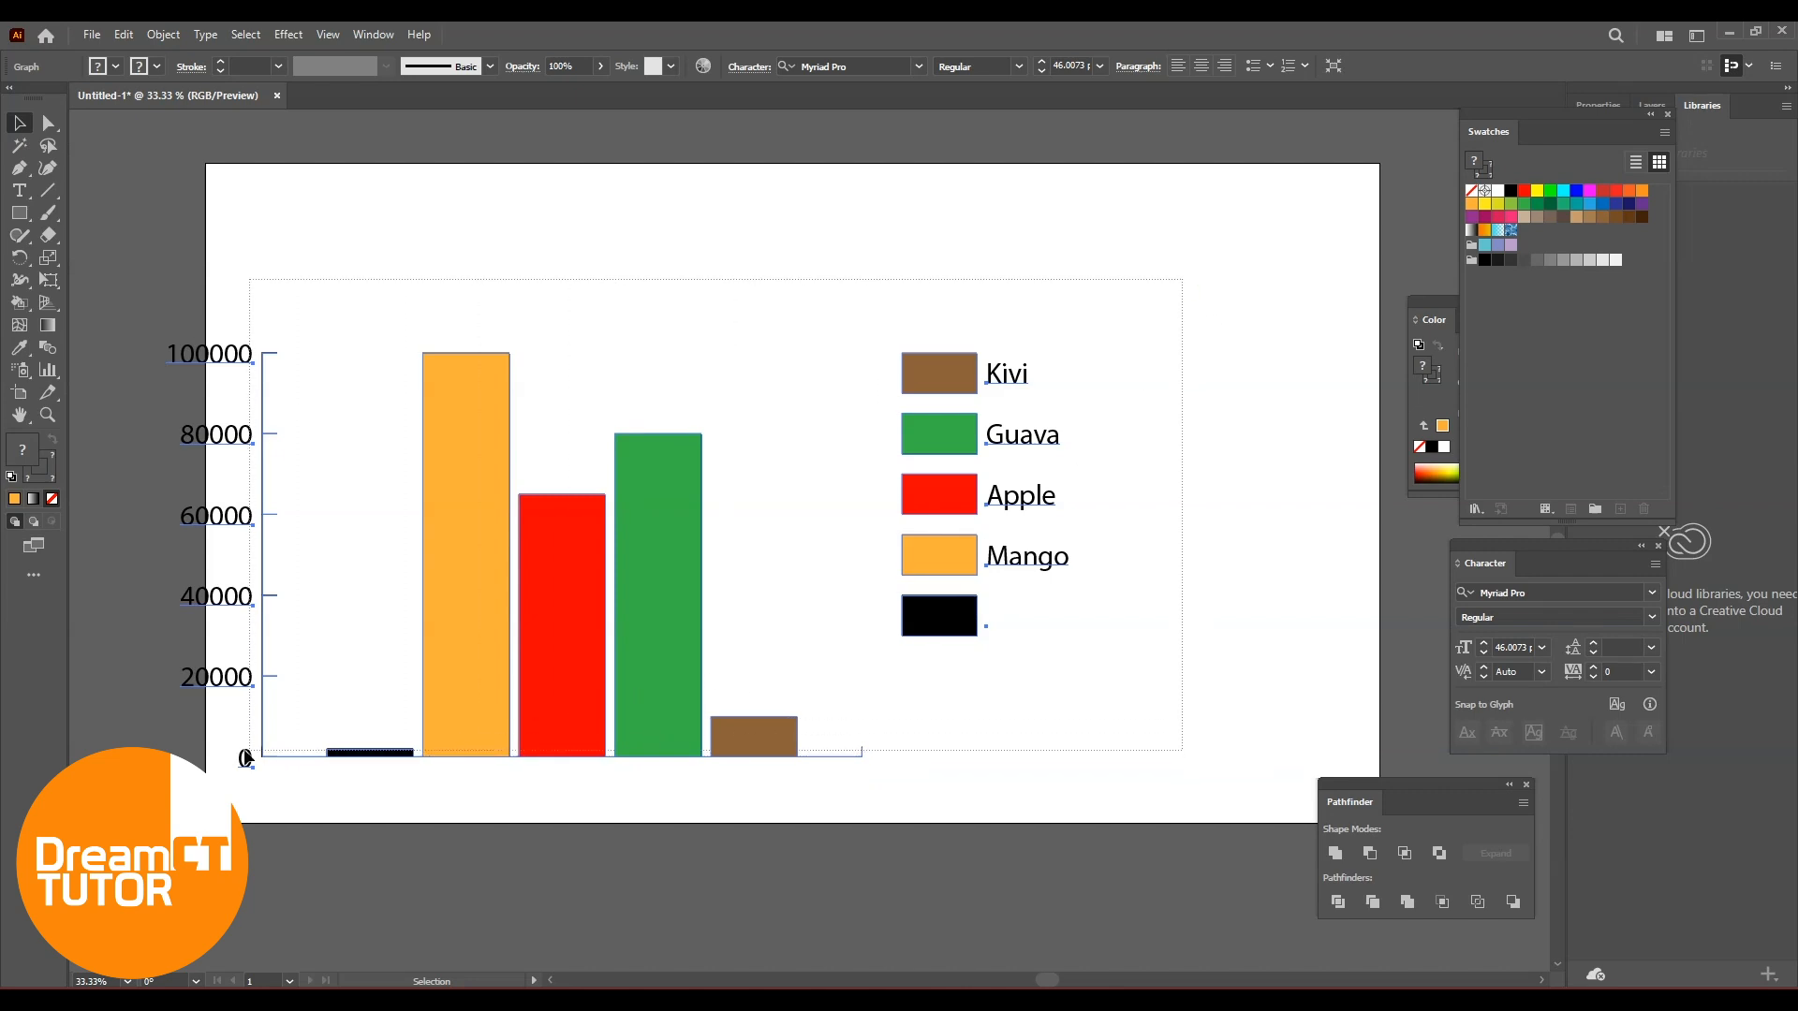
left_click(164, 35)
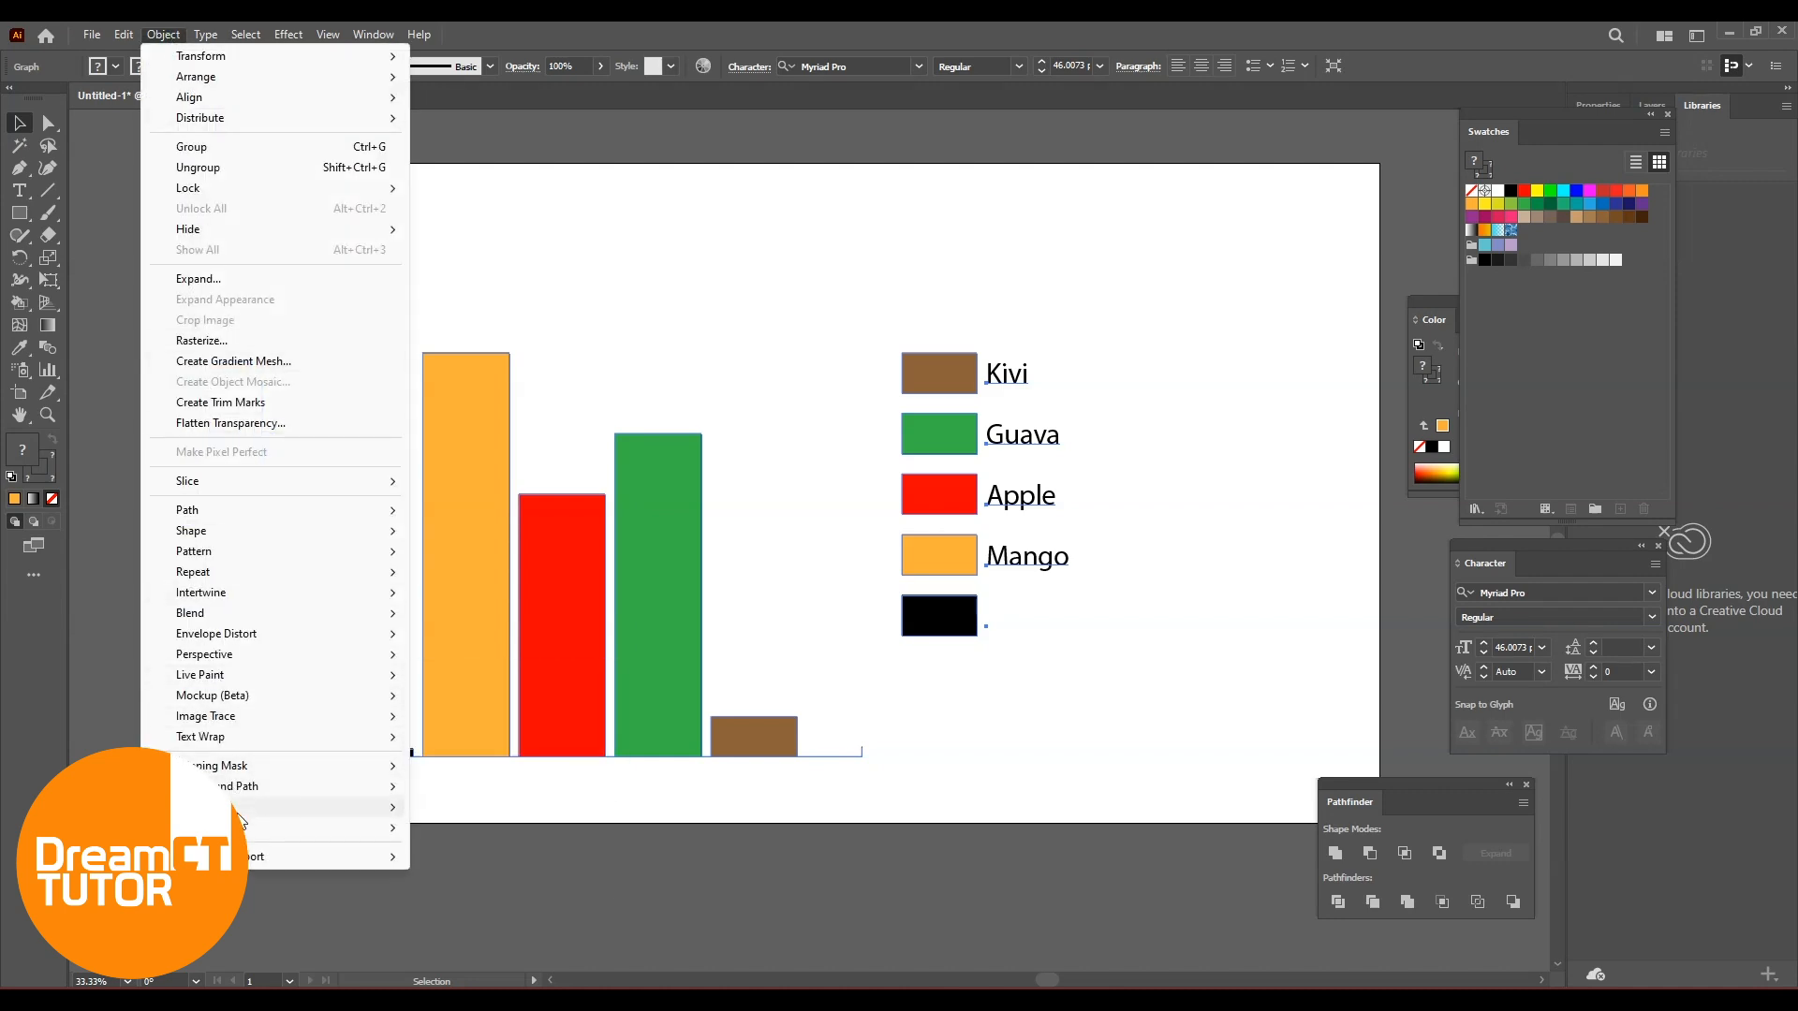
mouse_move(206, 828)
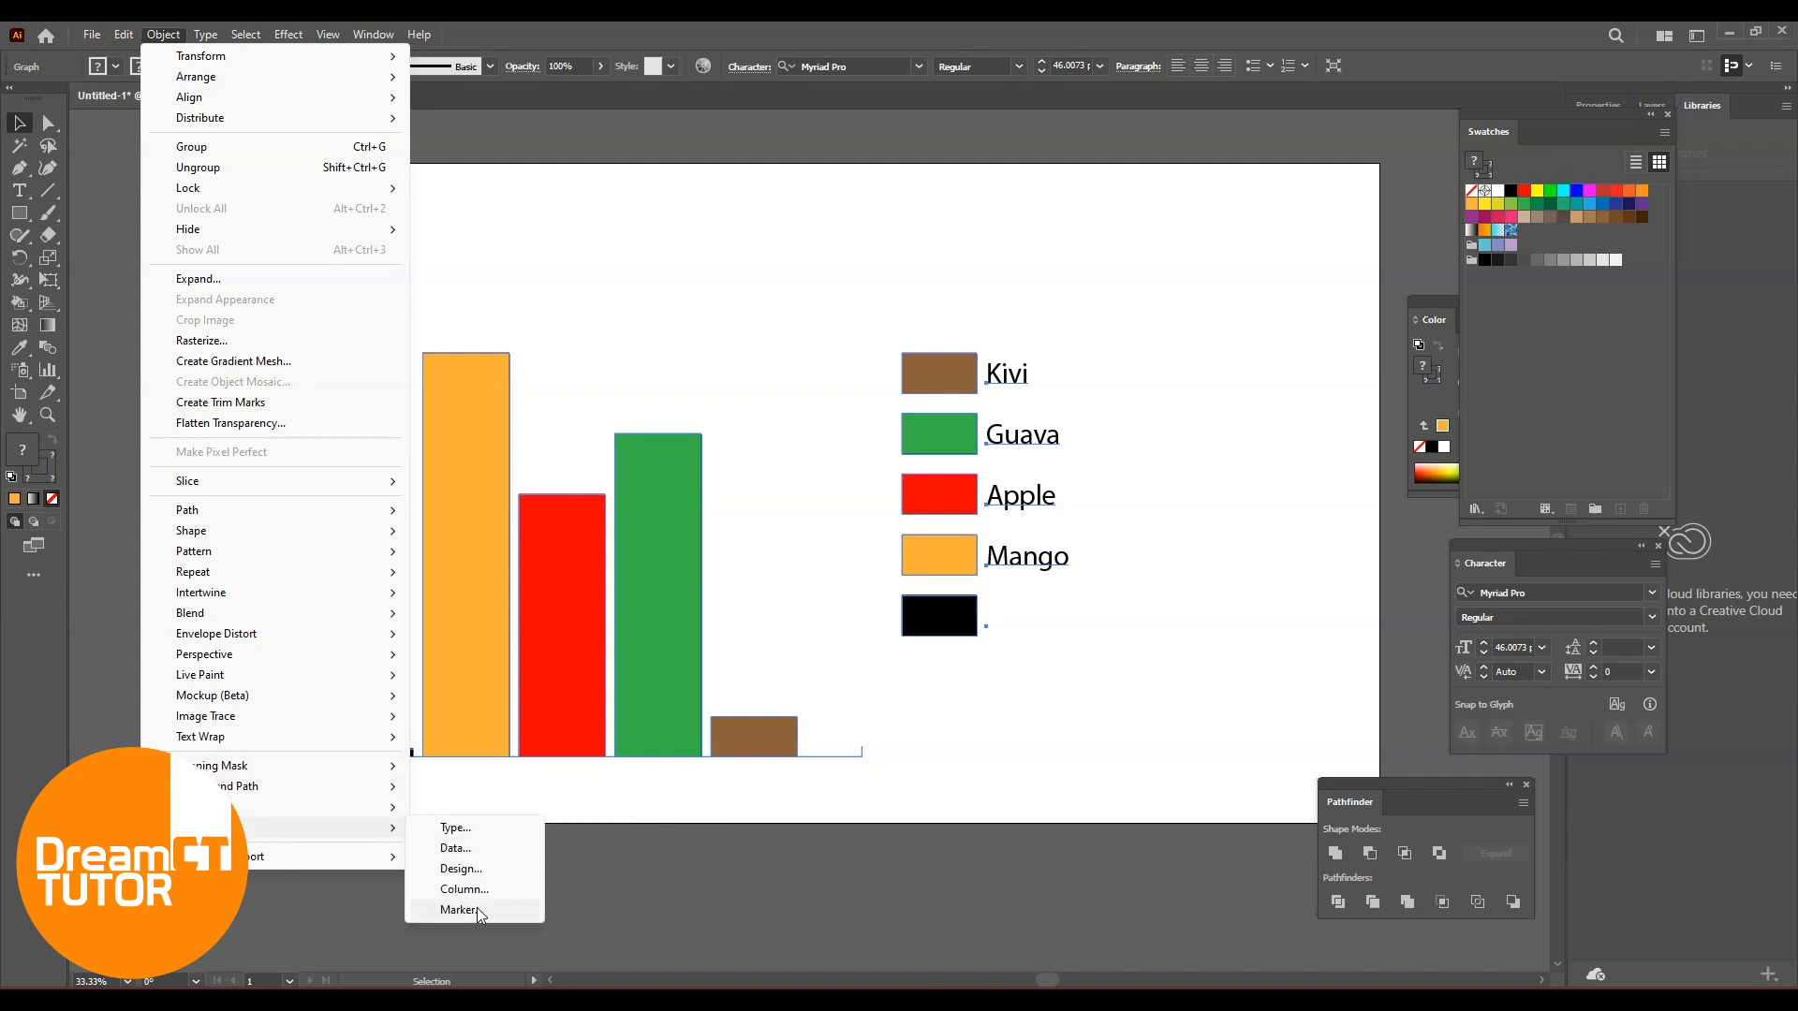
left_click(453, 828)
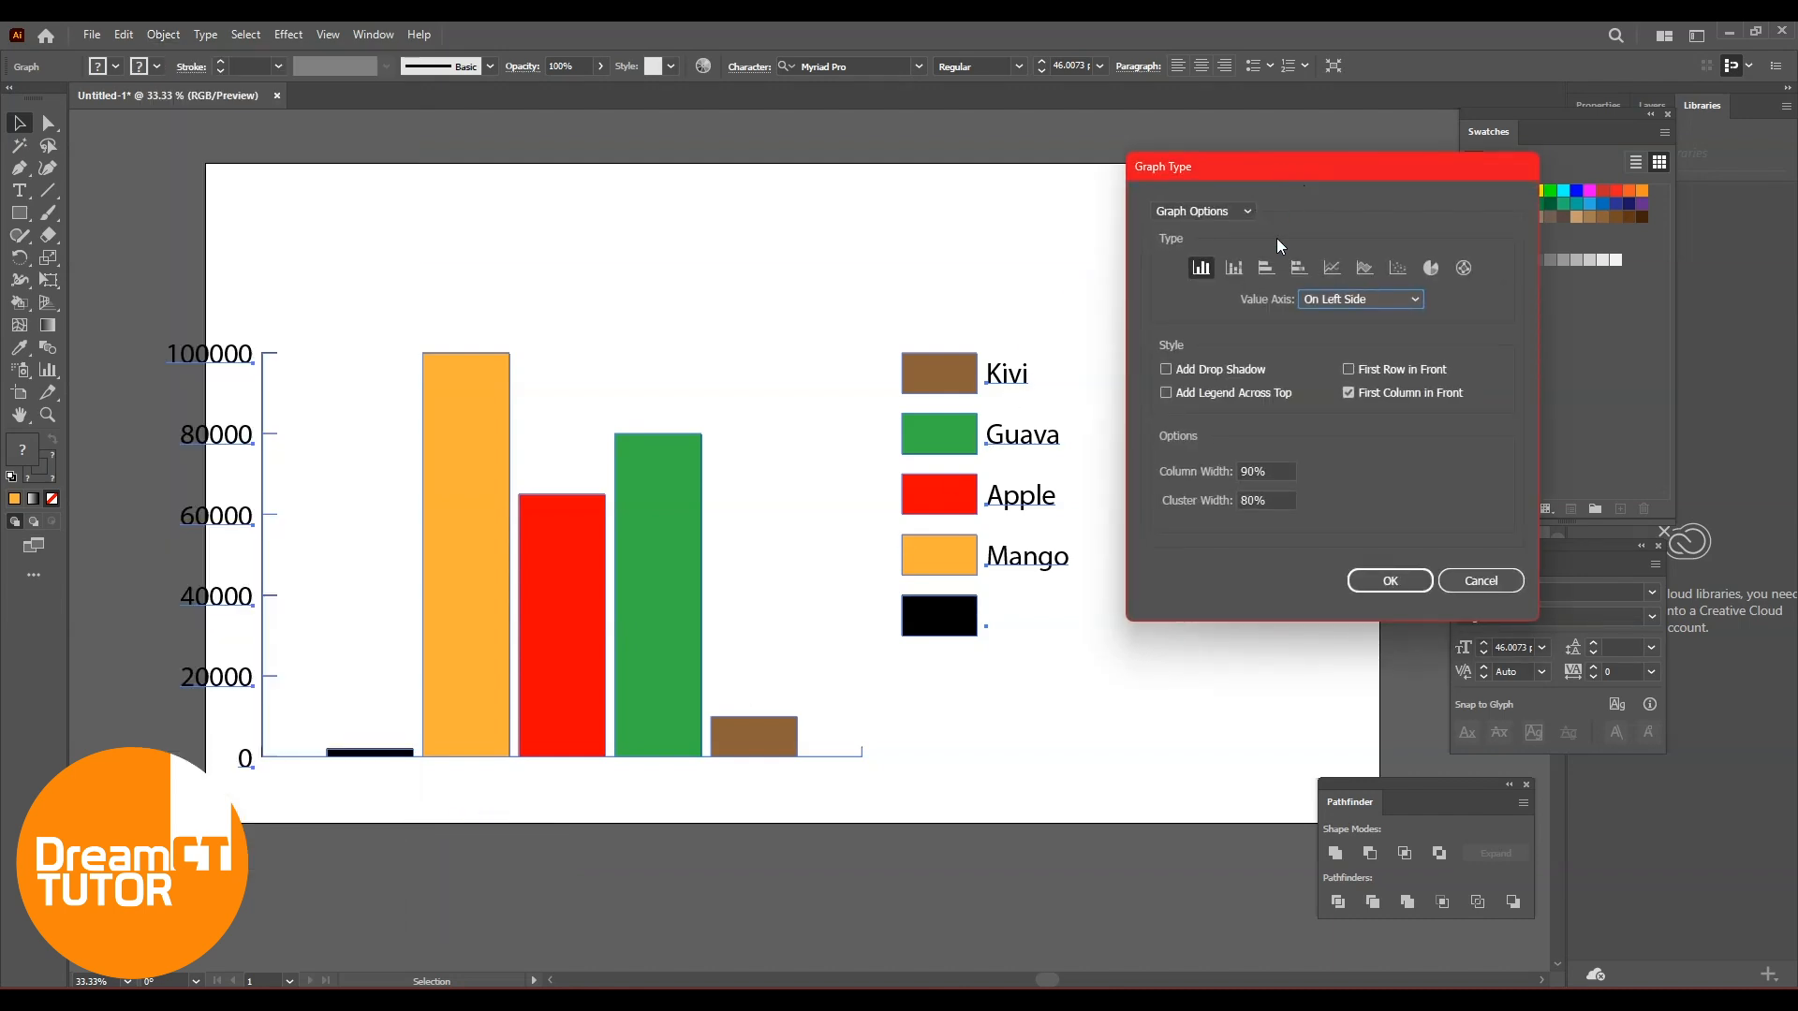
left_click(1299, 269)
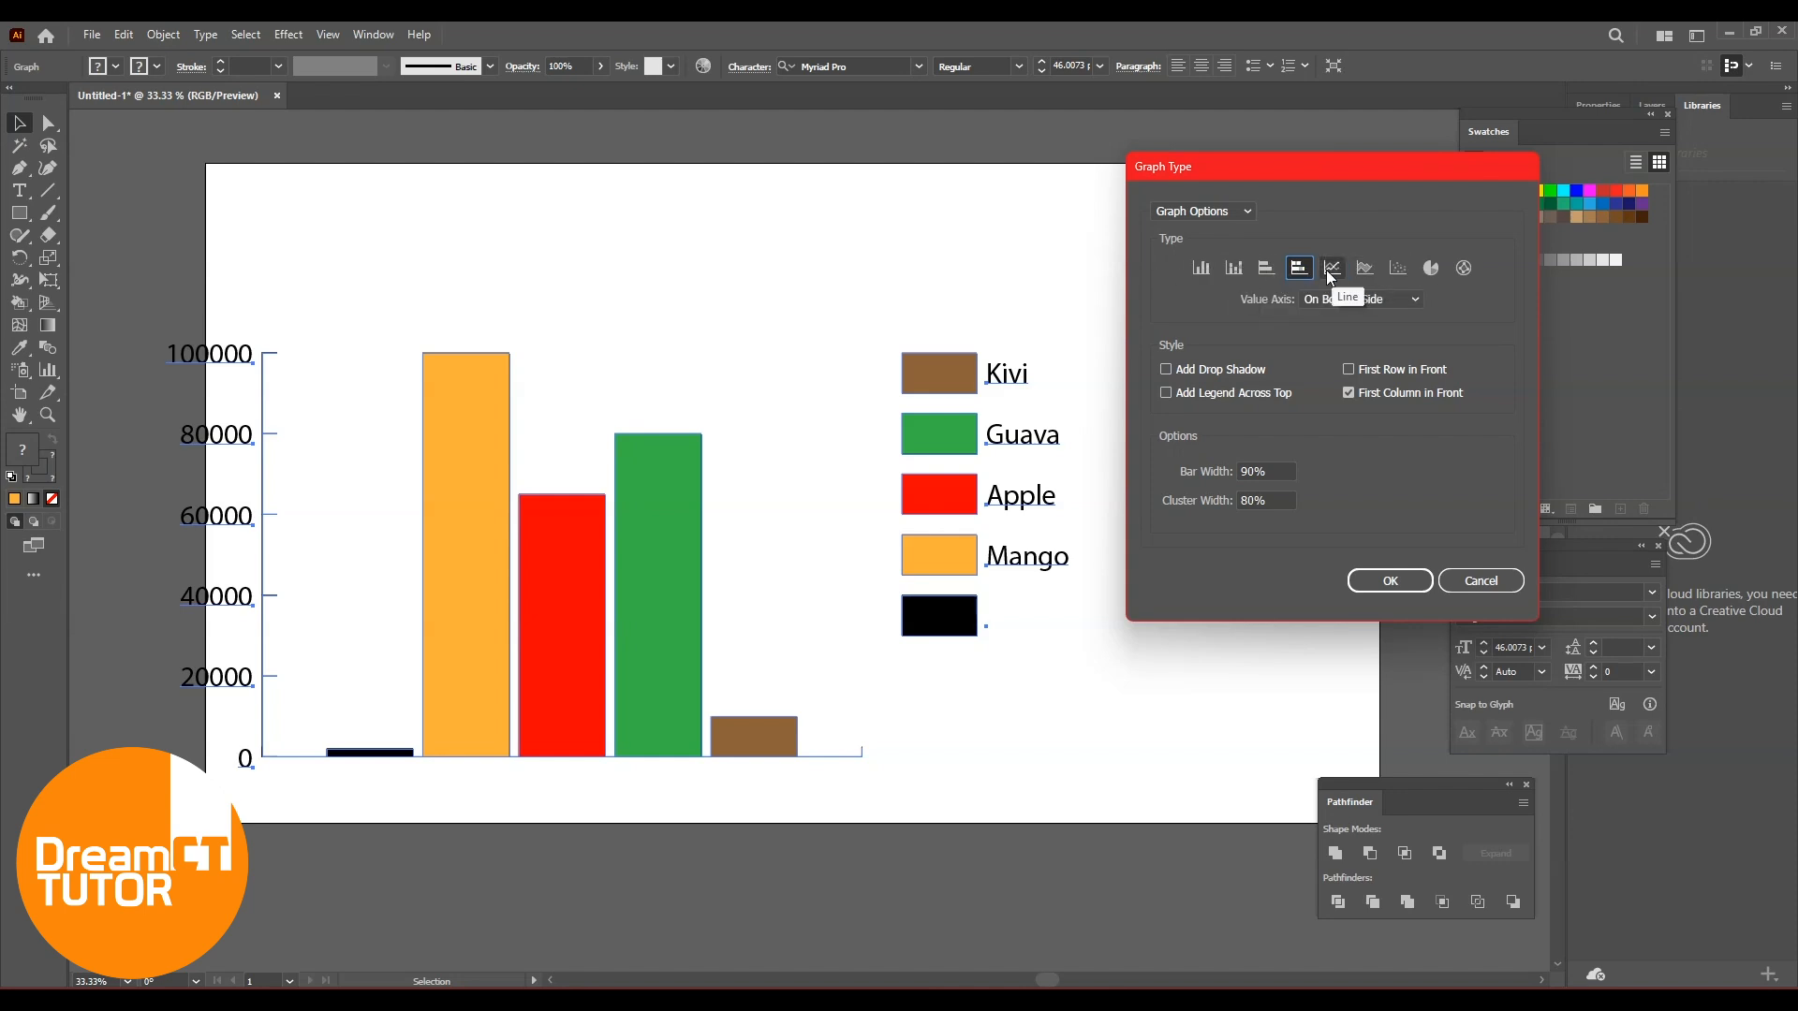
left_click(1392, 584)
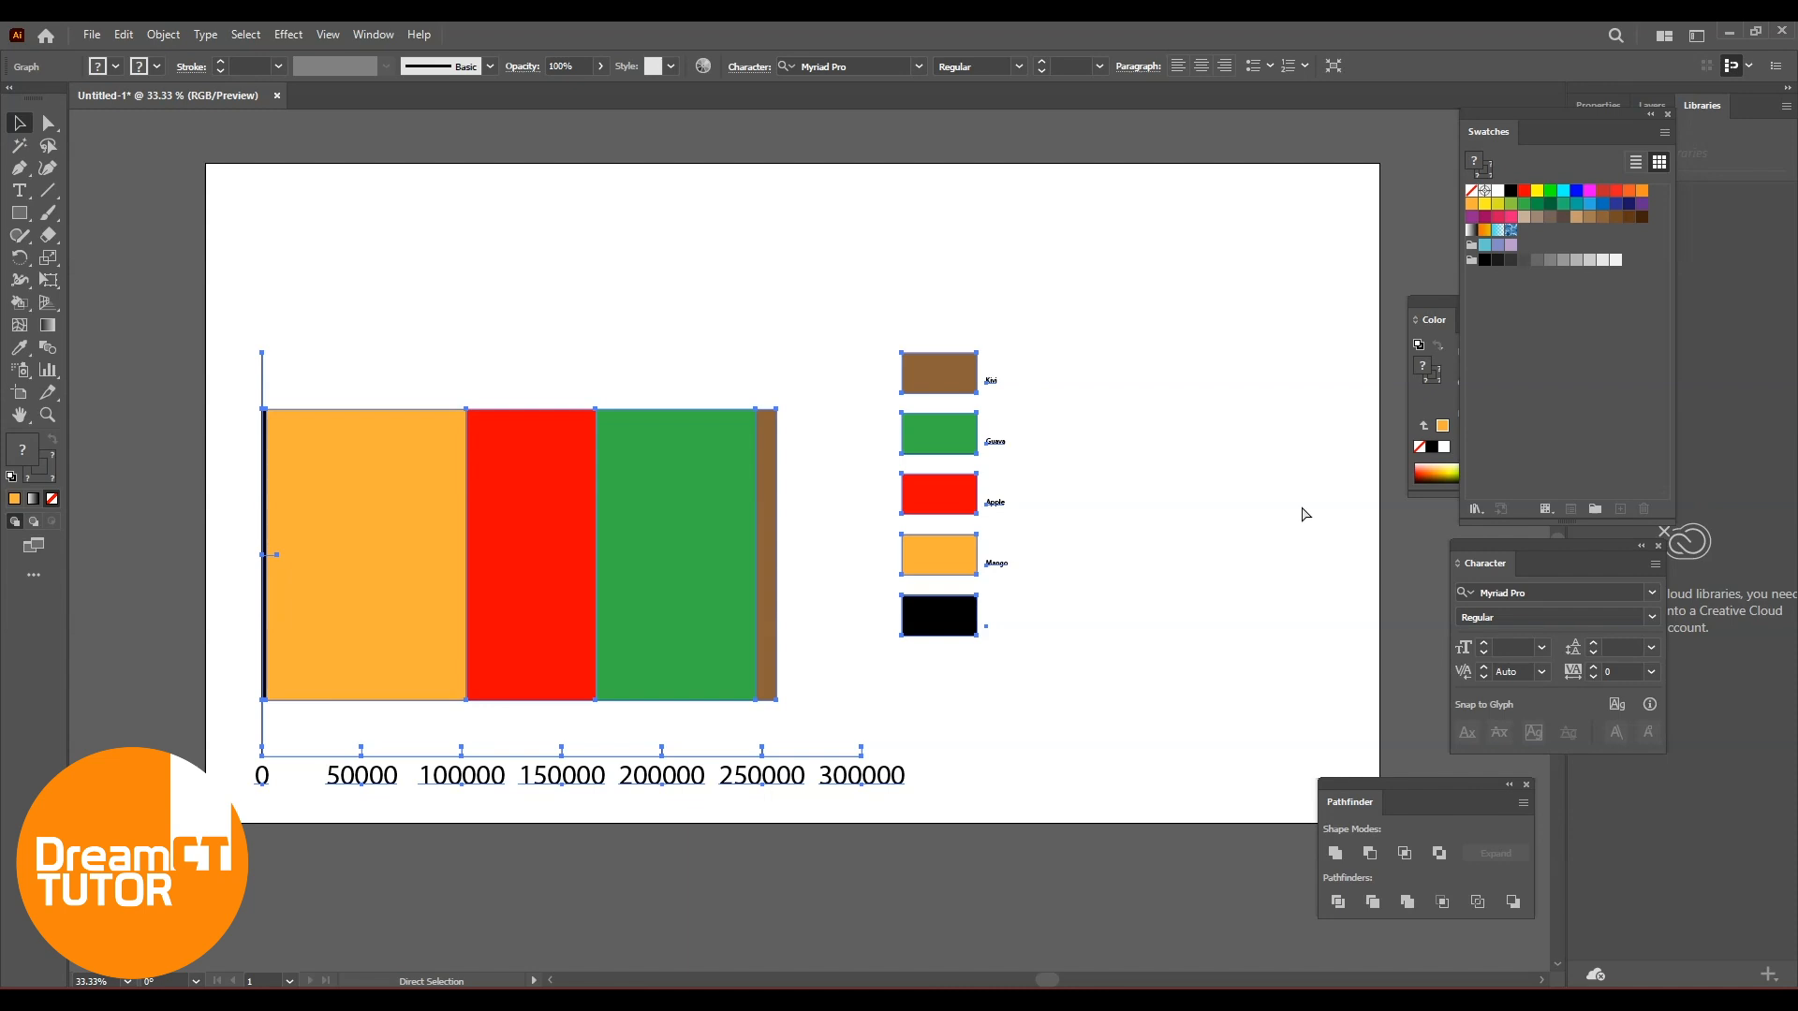
key("ctrl+z")
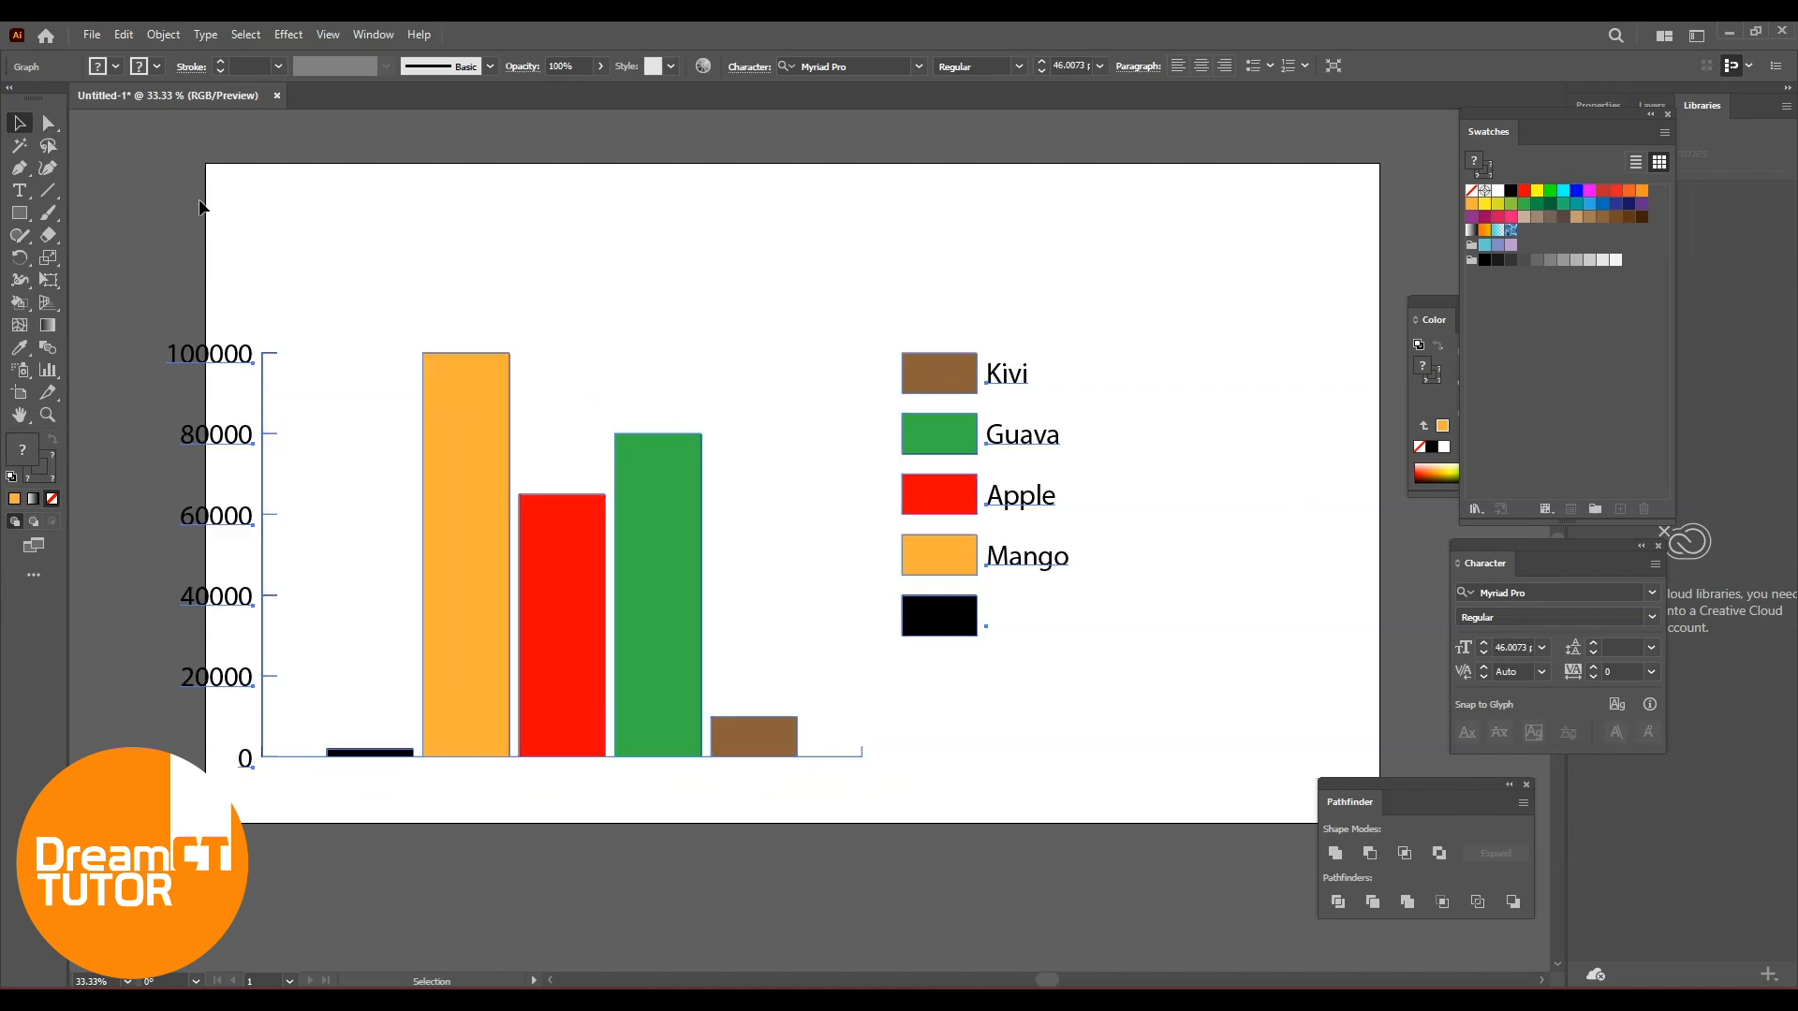
Try the Stacked Column graph type on the selected graph and undo the change
left_click(163, 34)
mouse_move(246, 829)
left_click(440, 835)
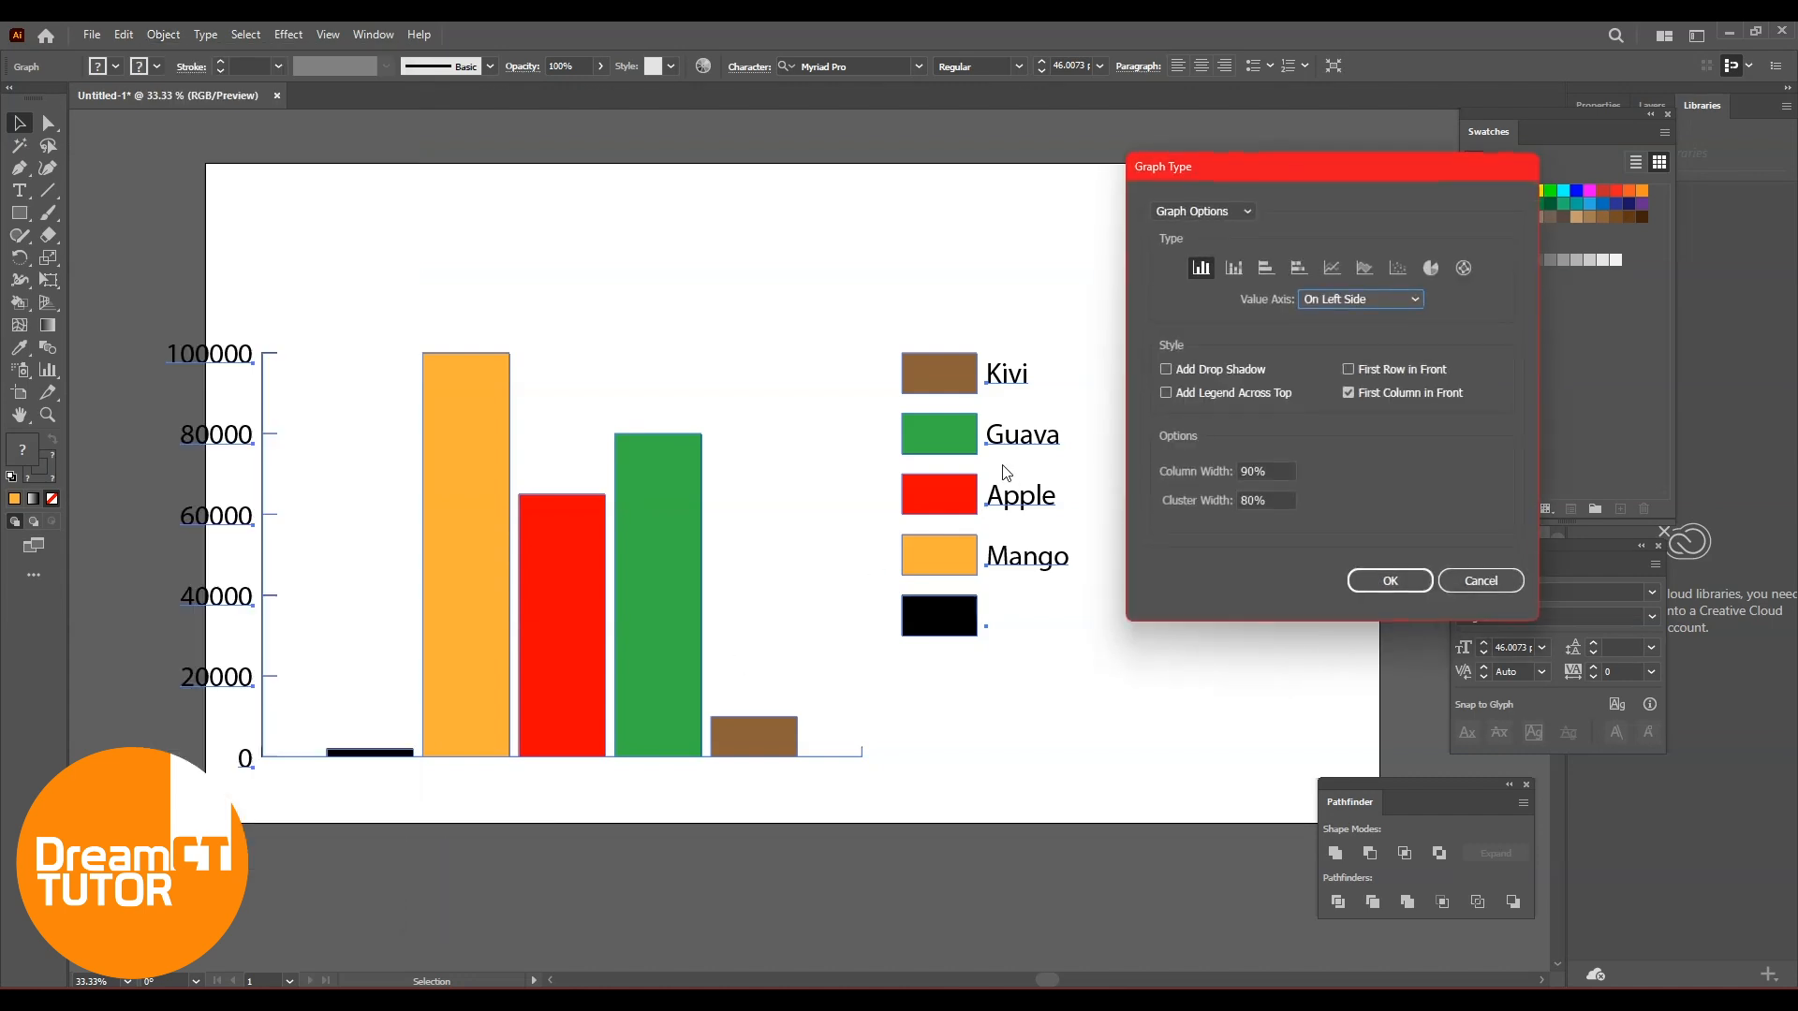
left_click(1234, 269)
left_click(1391, 583)
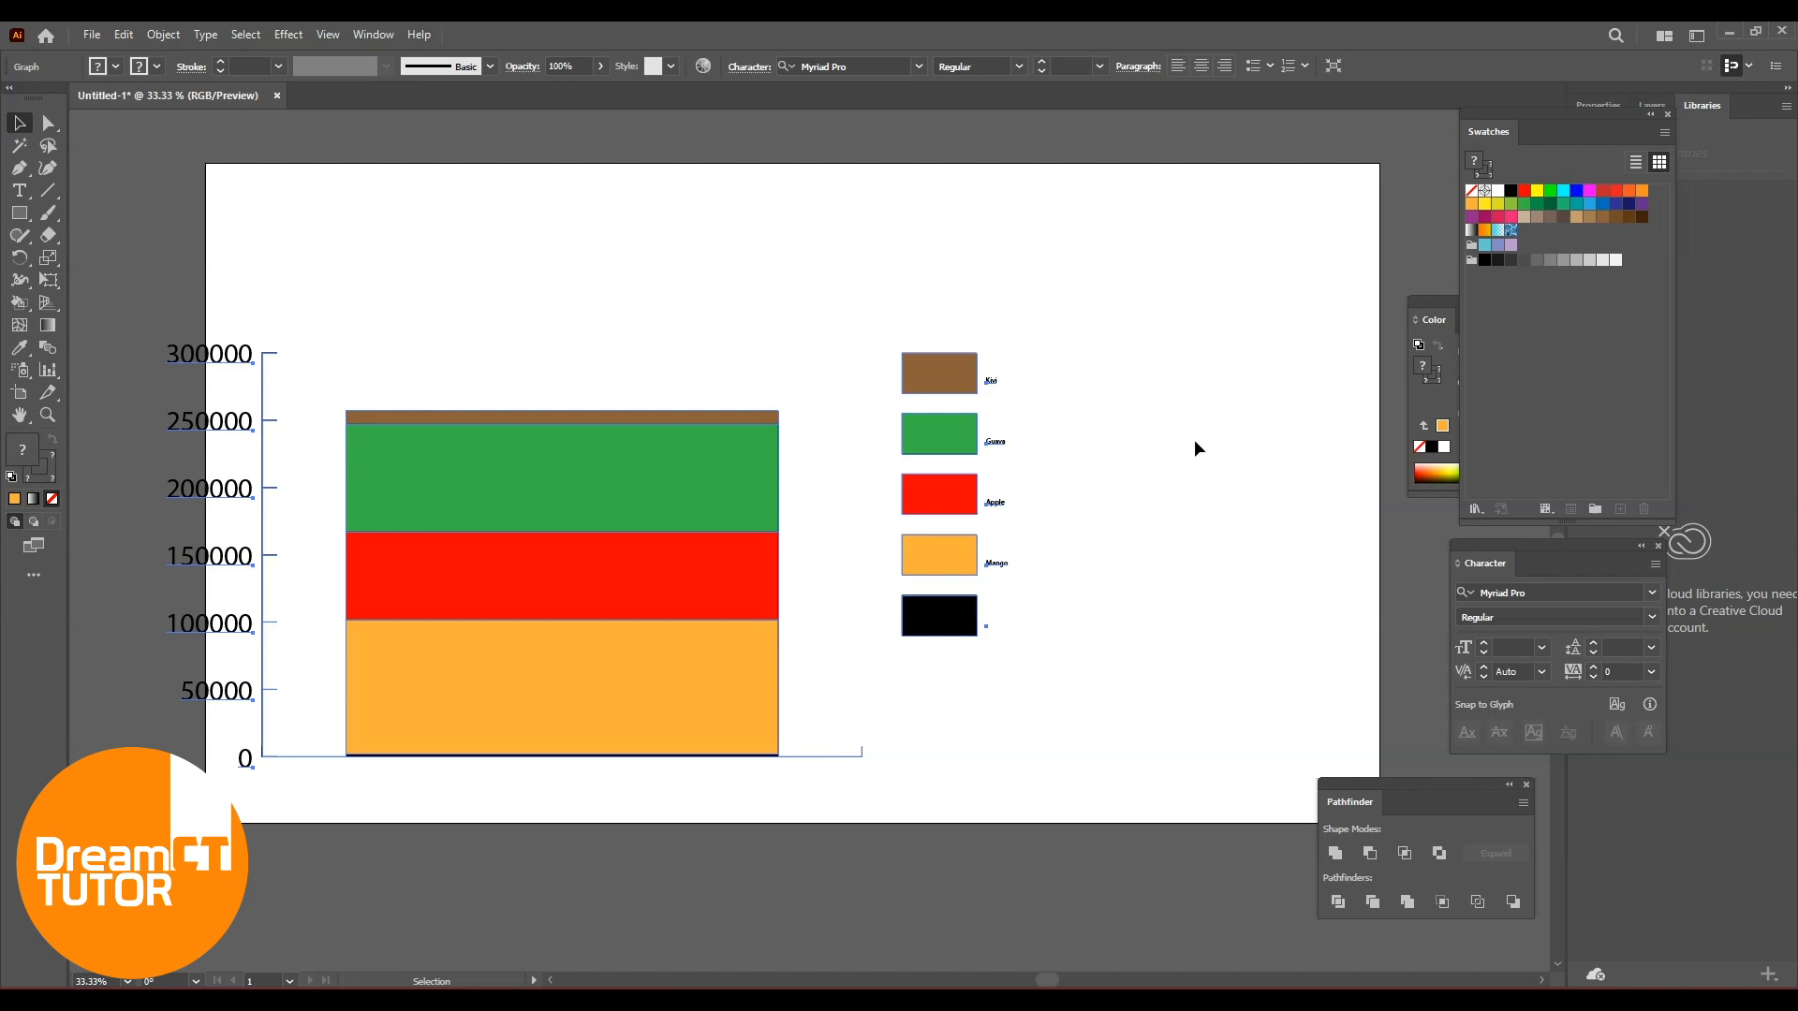
key("ctrl+z")
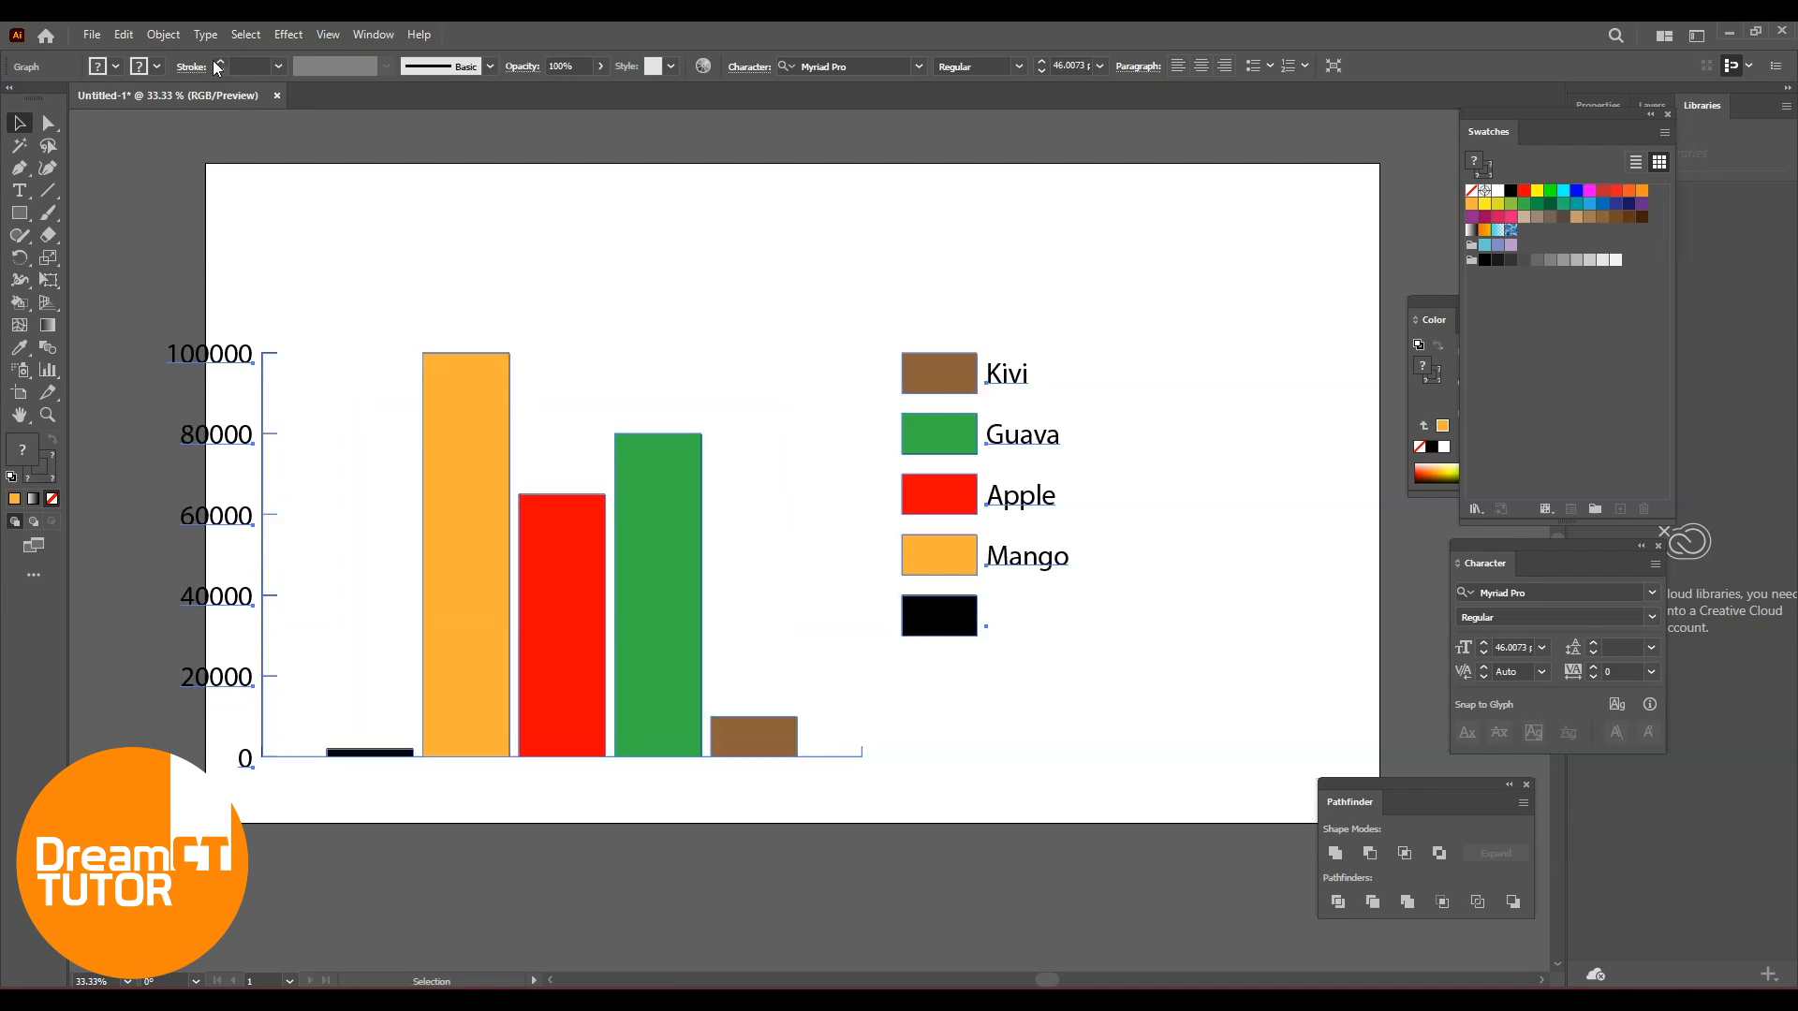
Try the Stacked Bar graph type on the selected graph once more and undo it
left_click(163, 35)
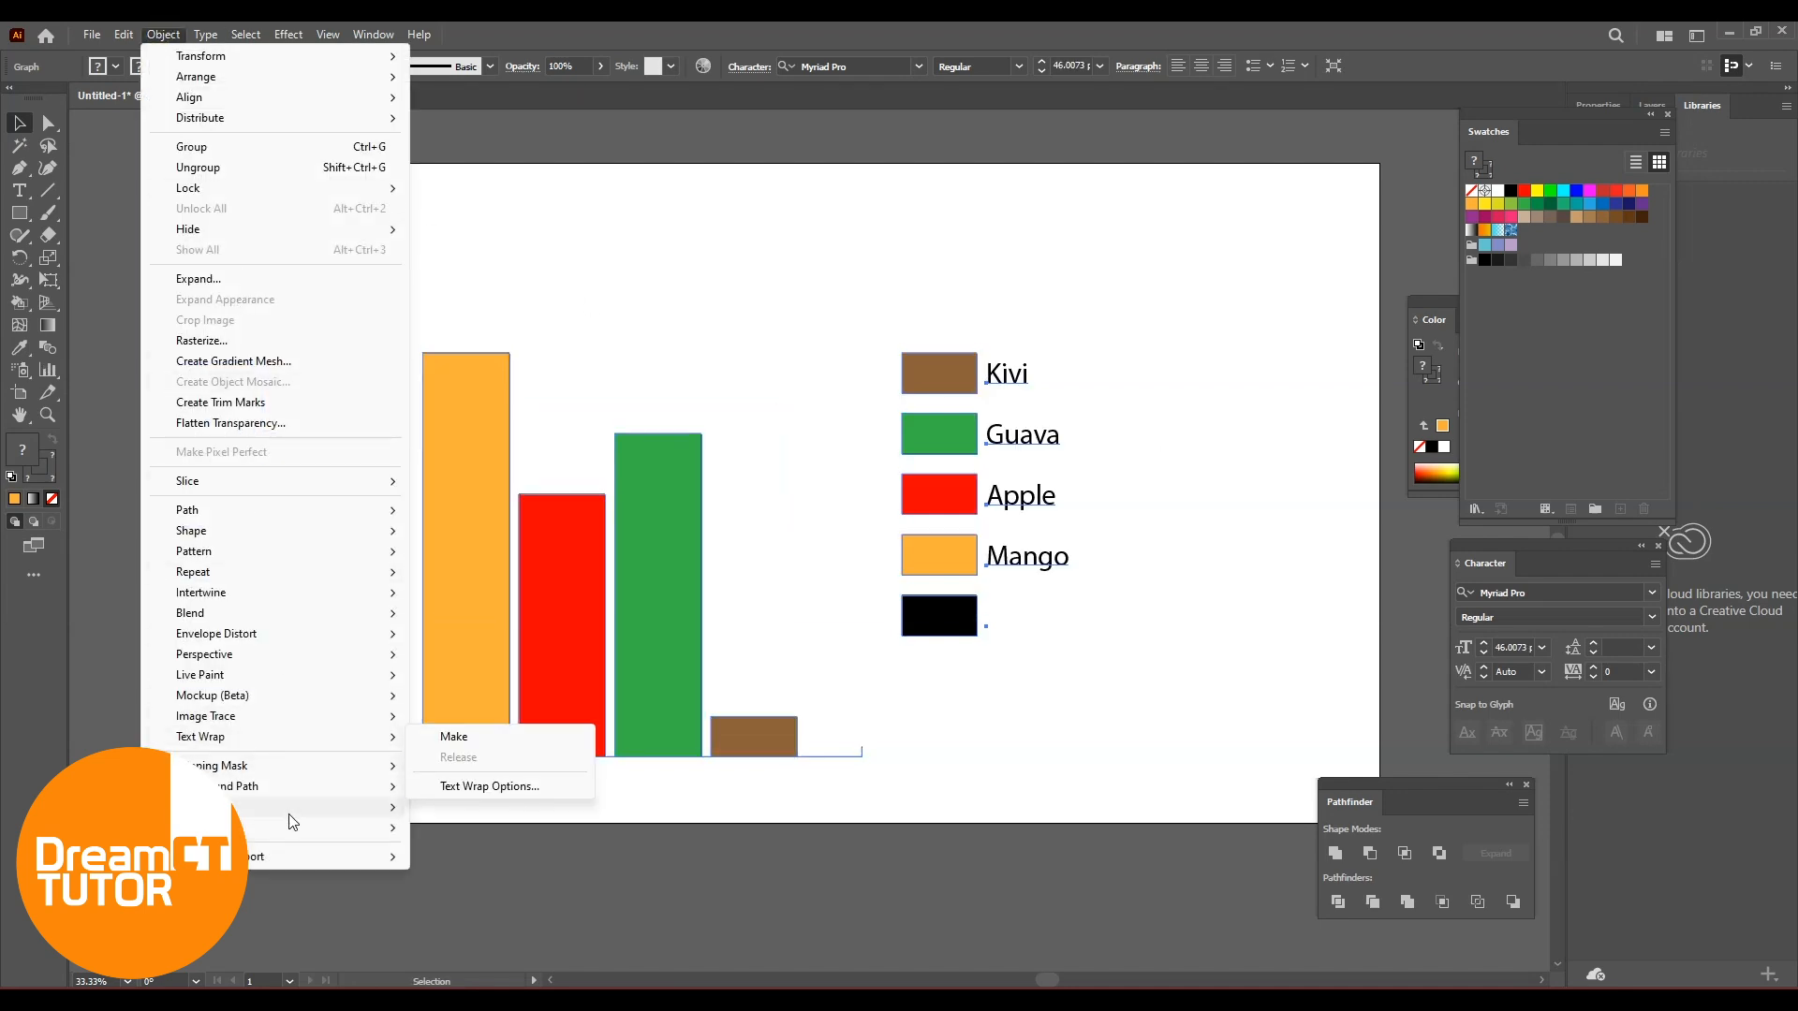
mouse_move(290, 833)
left_click(455, 834)
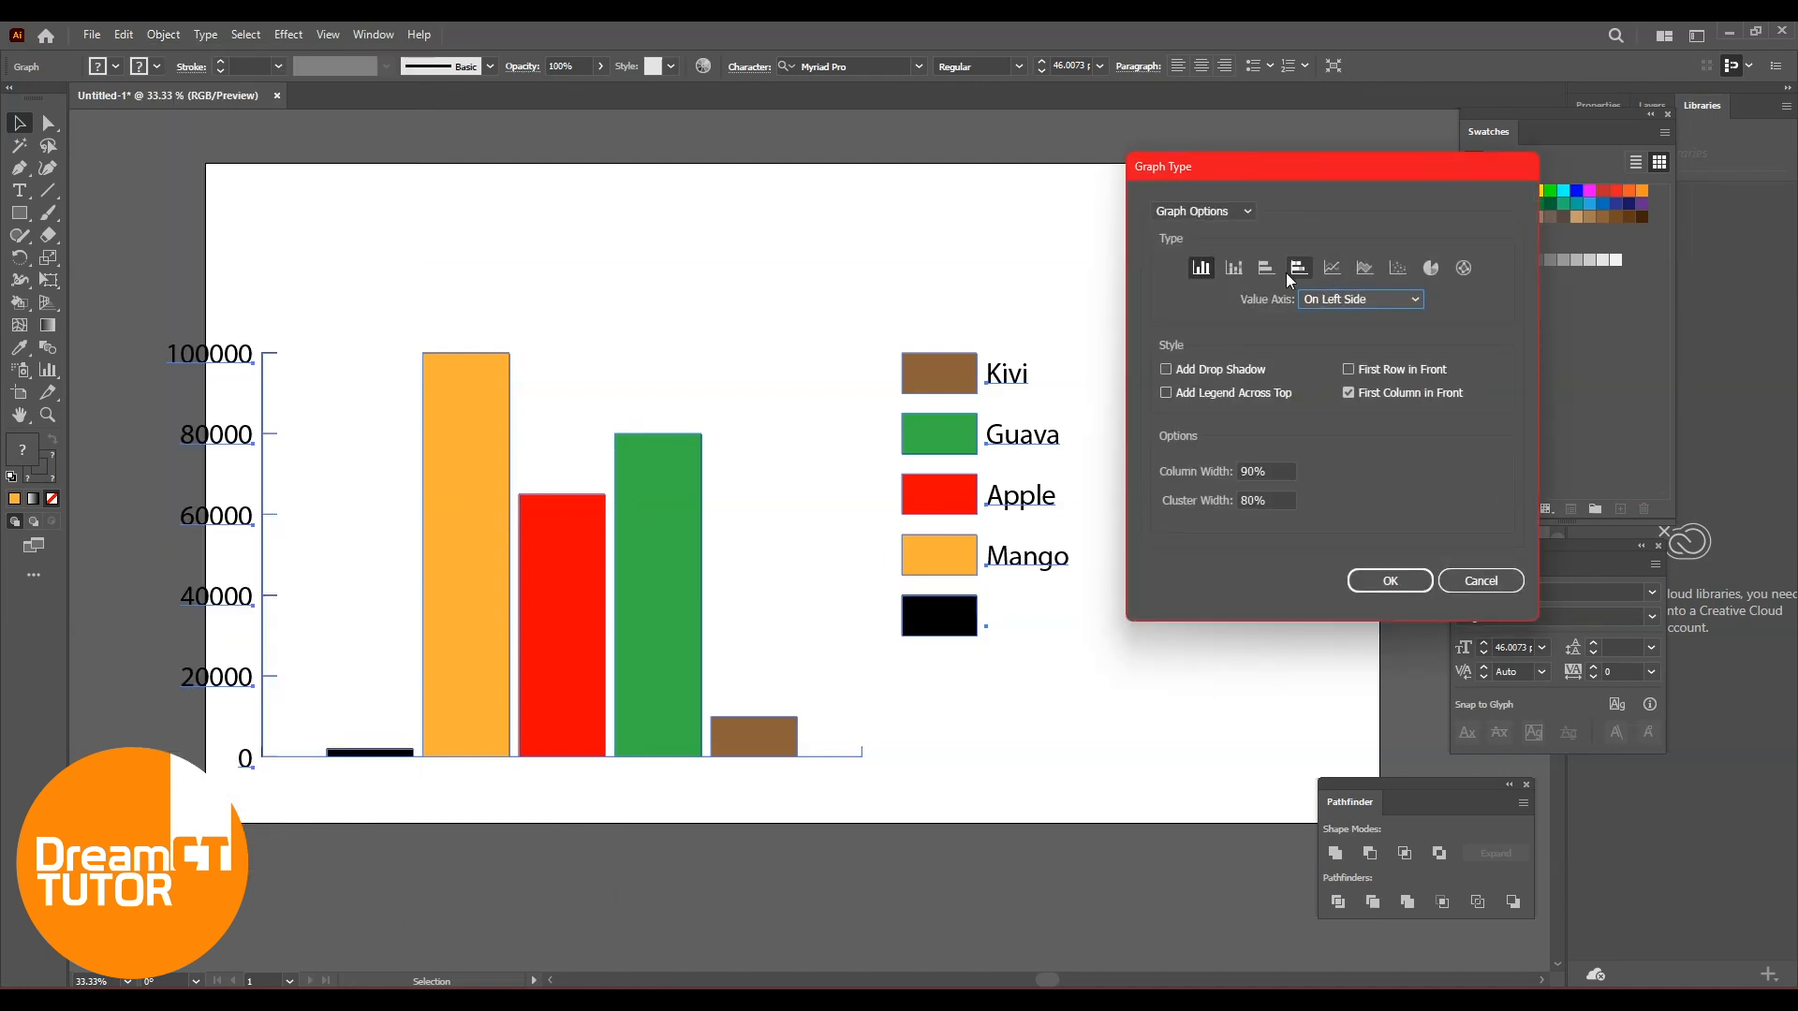
left_click(1298, 269)
left_click(1390, 582)
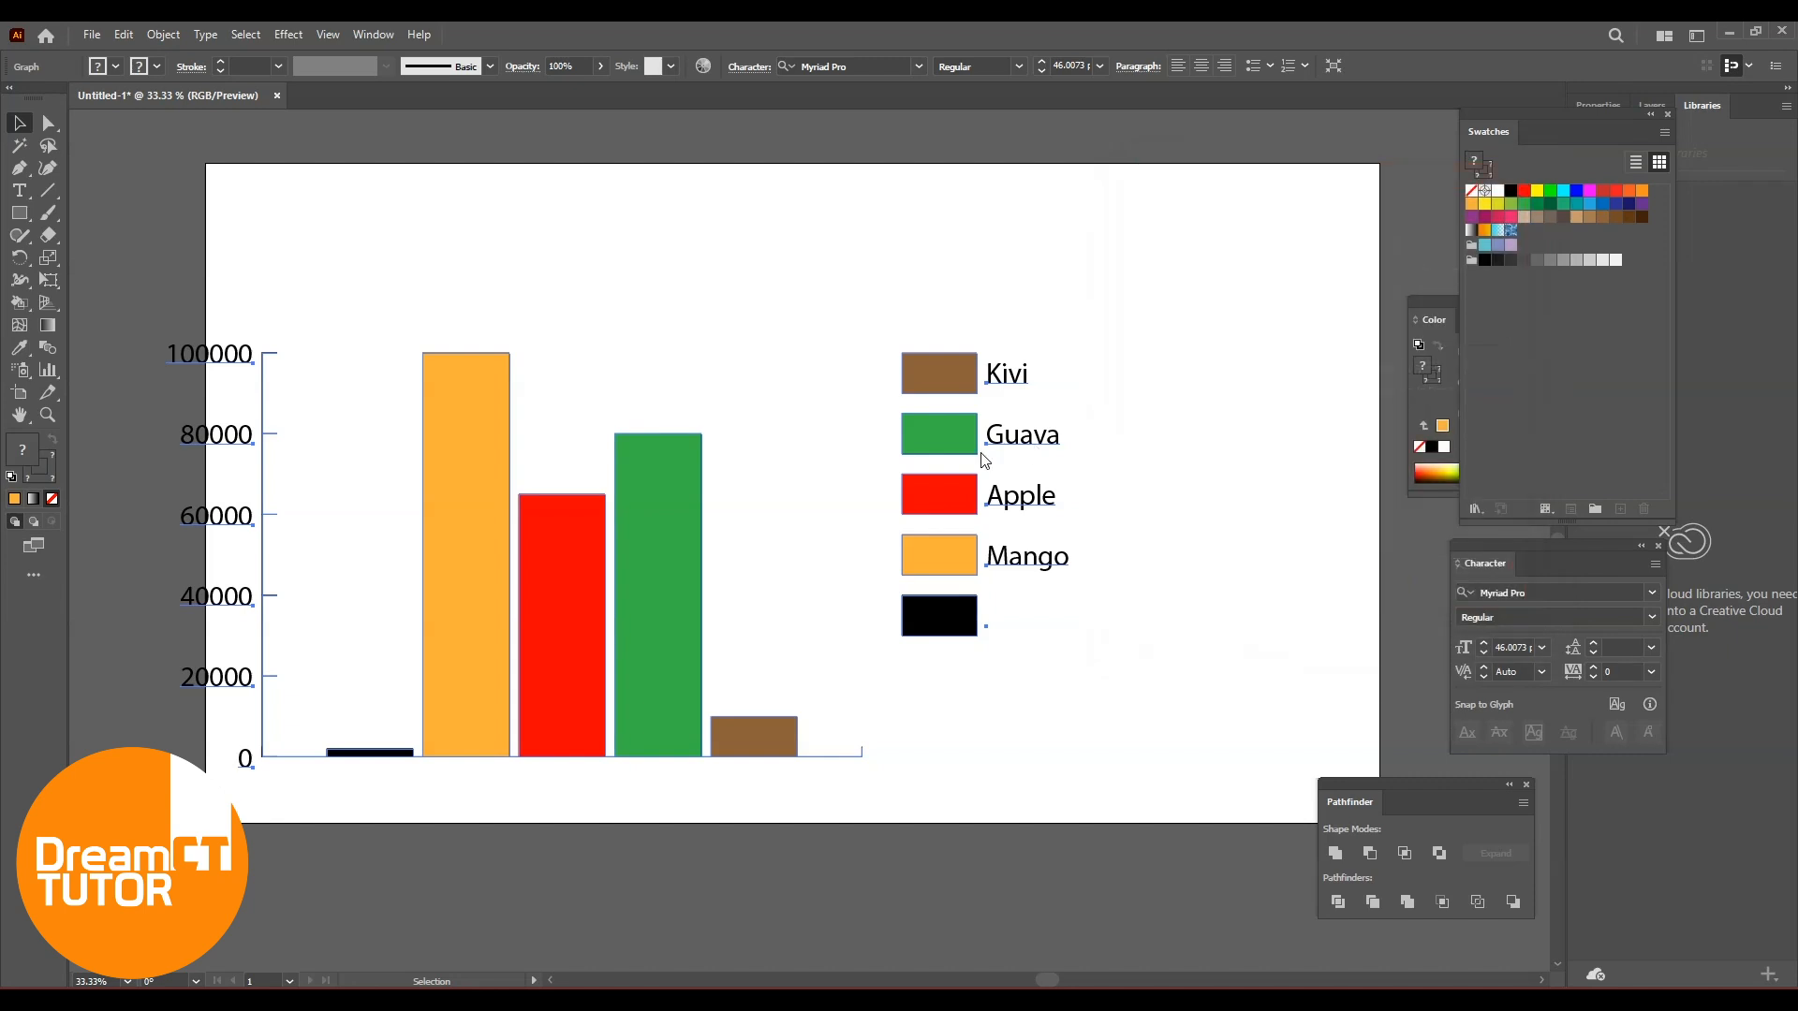
key("ctrl+z")
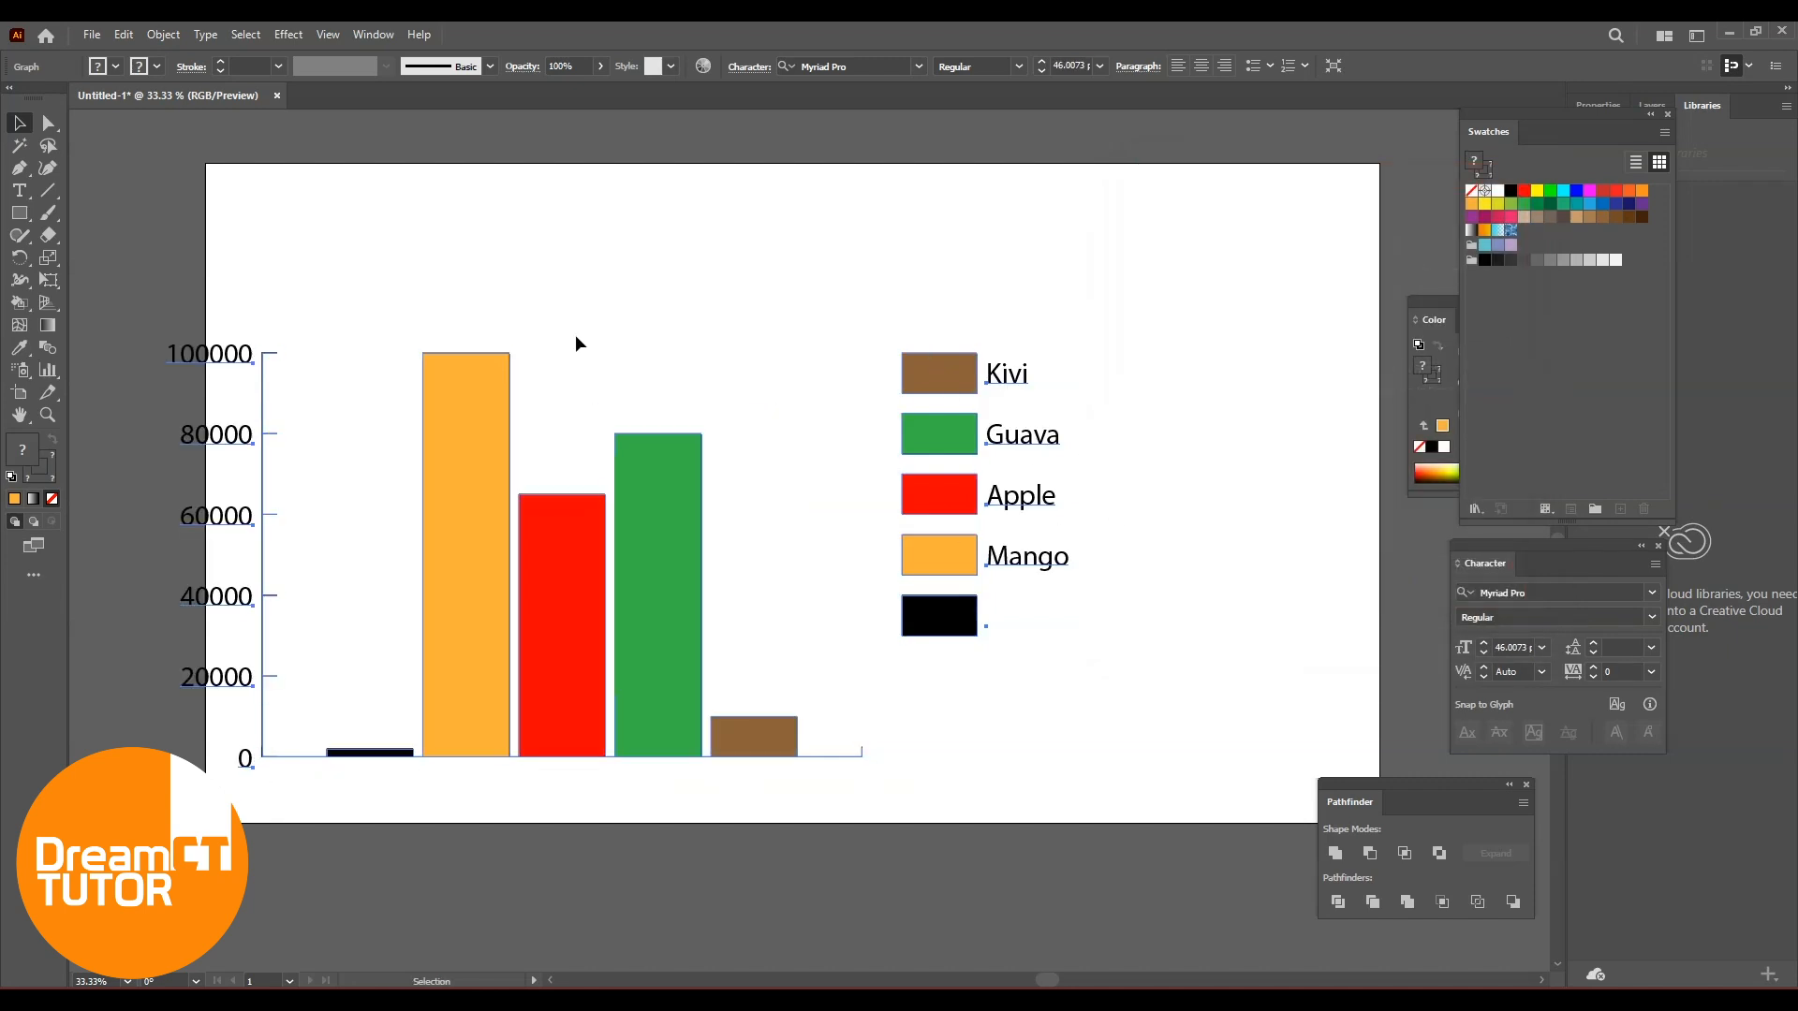
Change the graph type to Pie with a standard legend and ratio position, and deselect the graph
left_click(1431, 283)
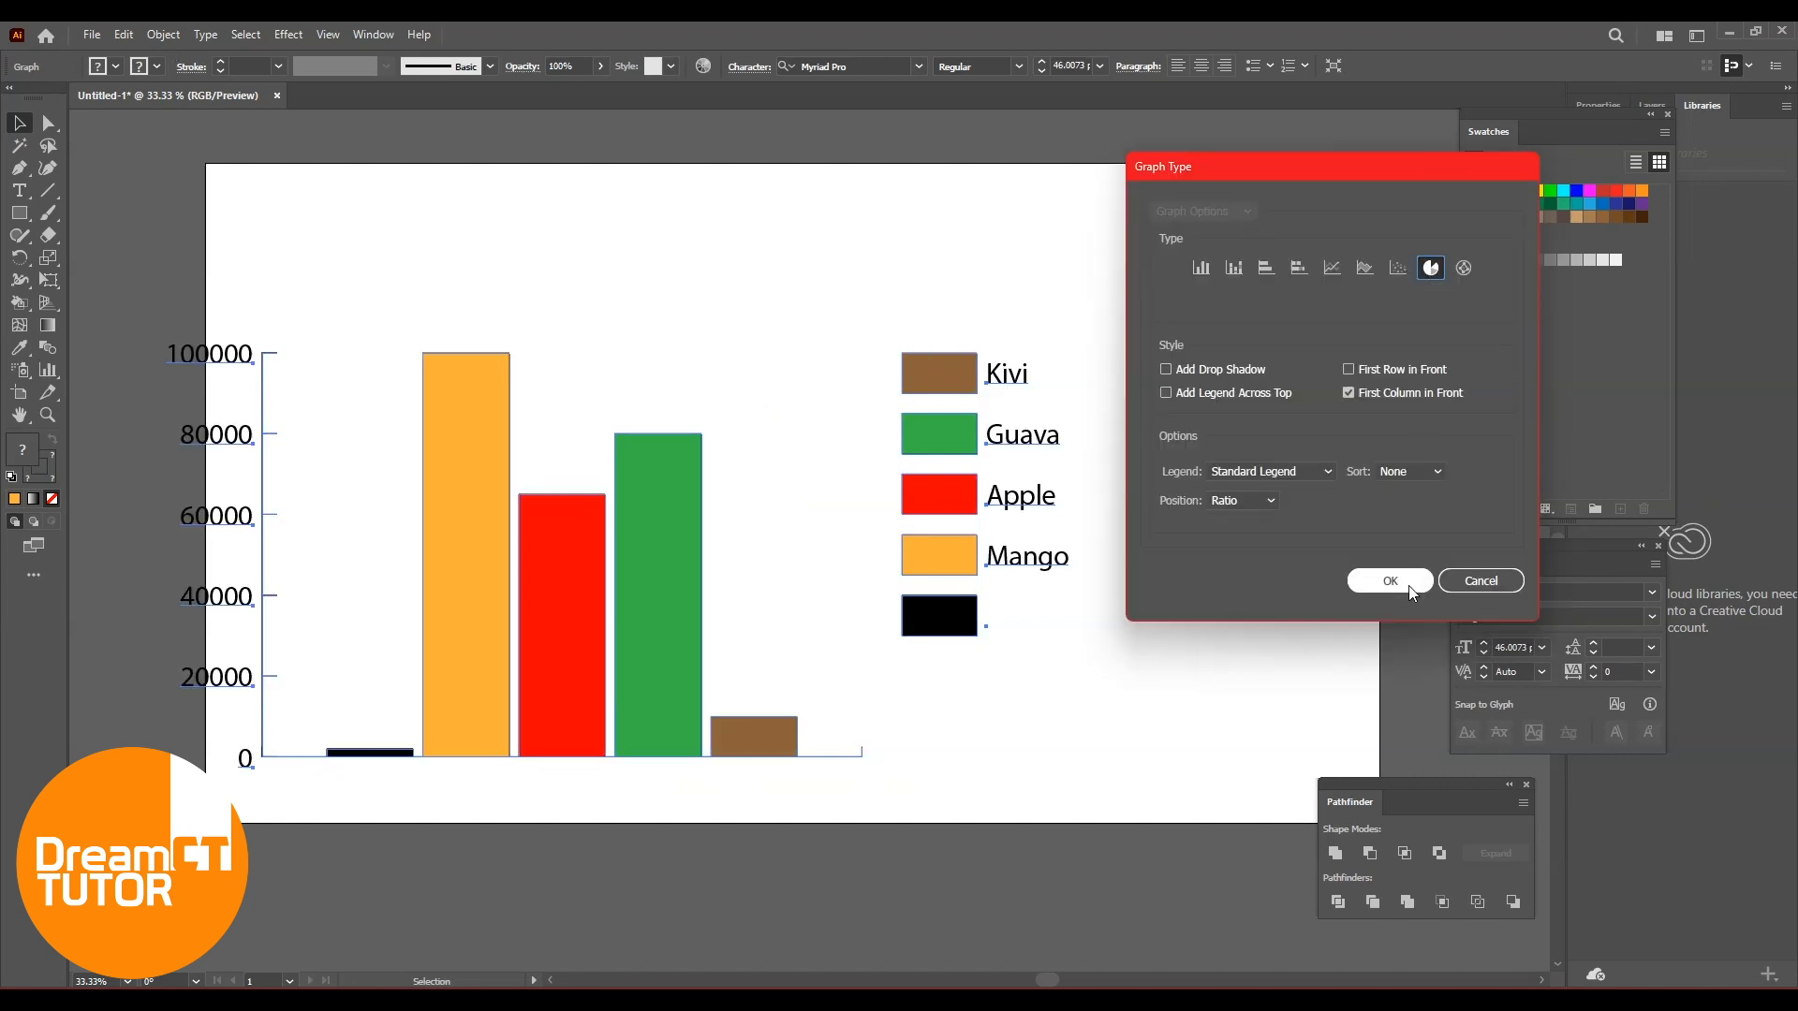
left_click(1409, 586)
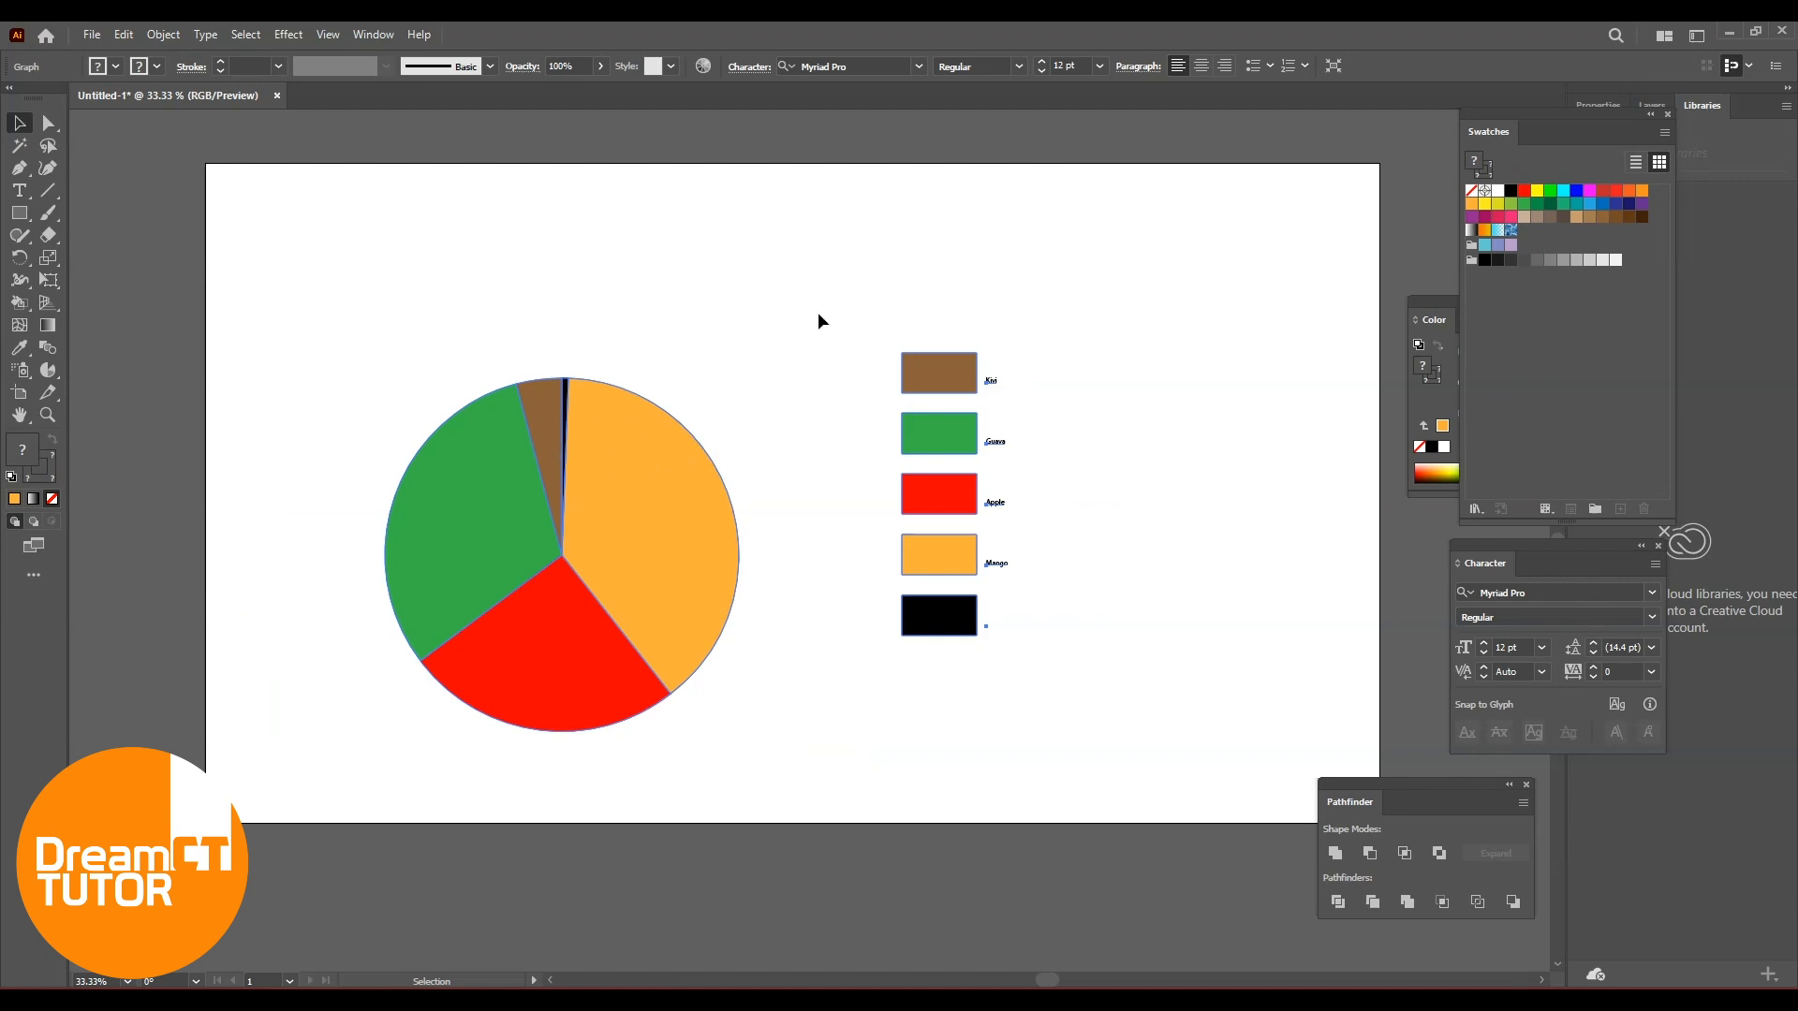
key("ctrl+plus")
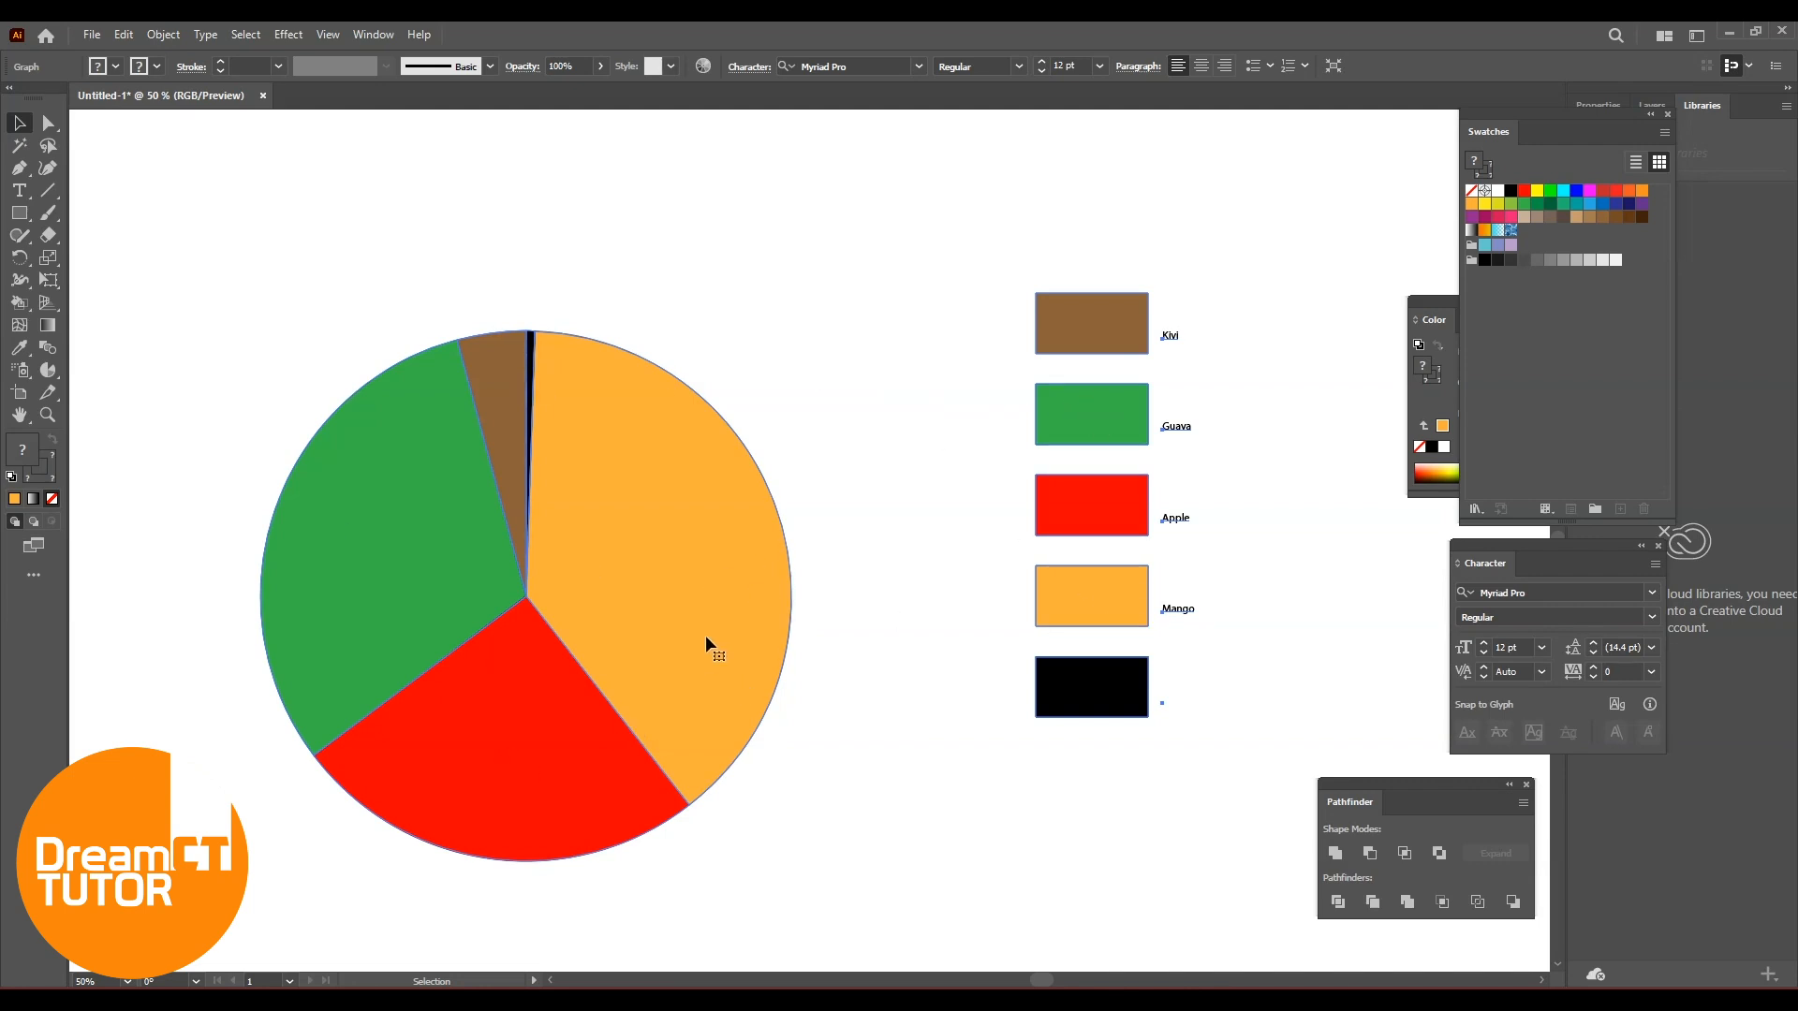
key("ctrl+minus")
key("ctrl+minus")
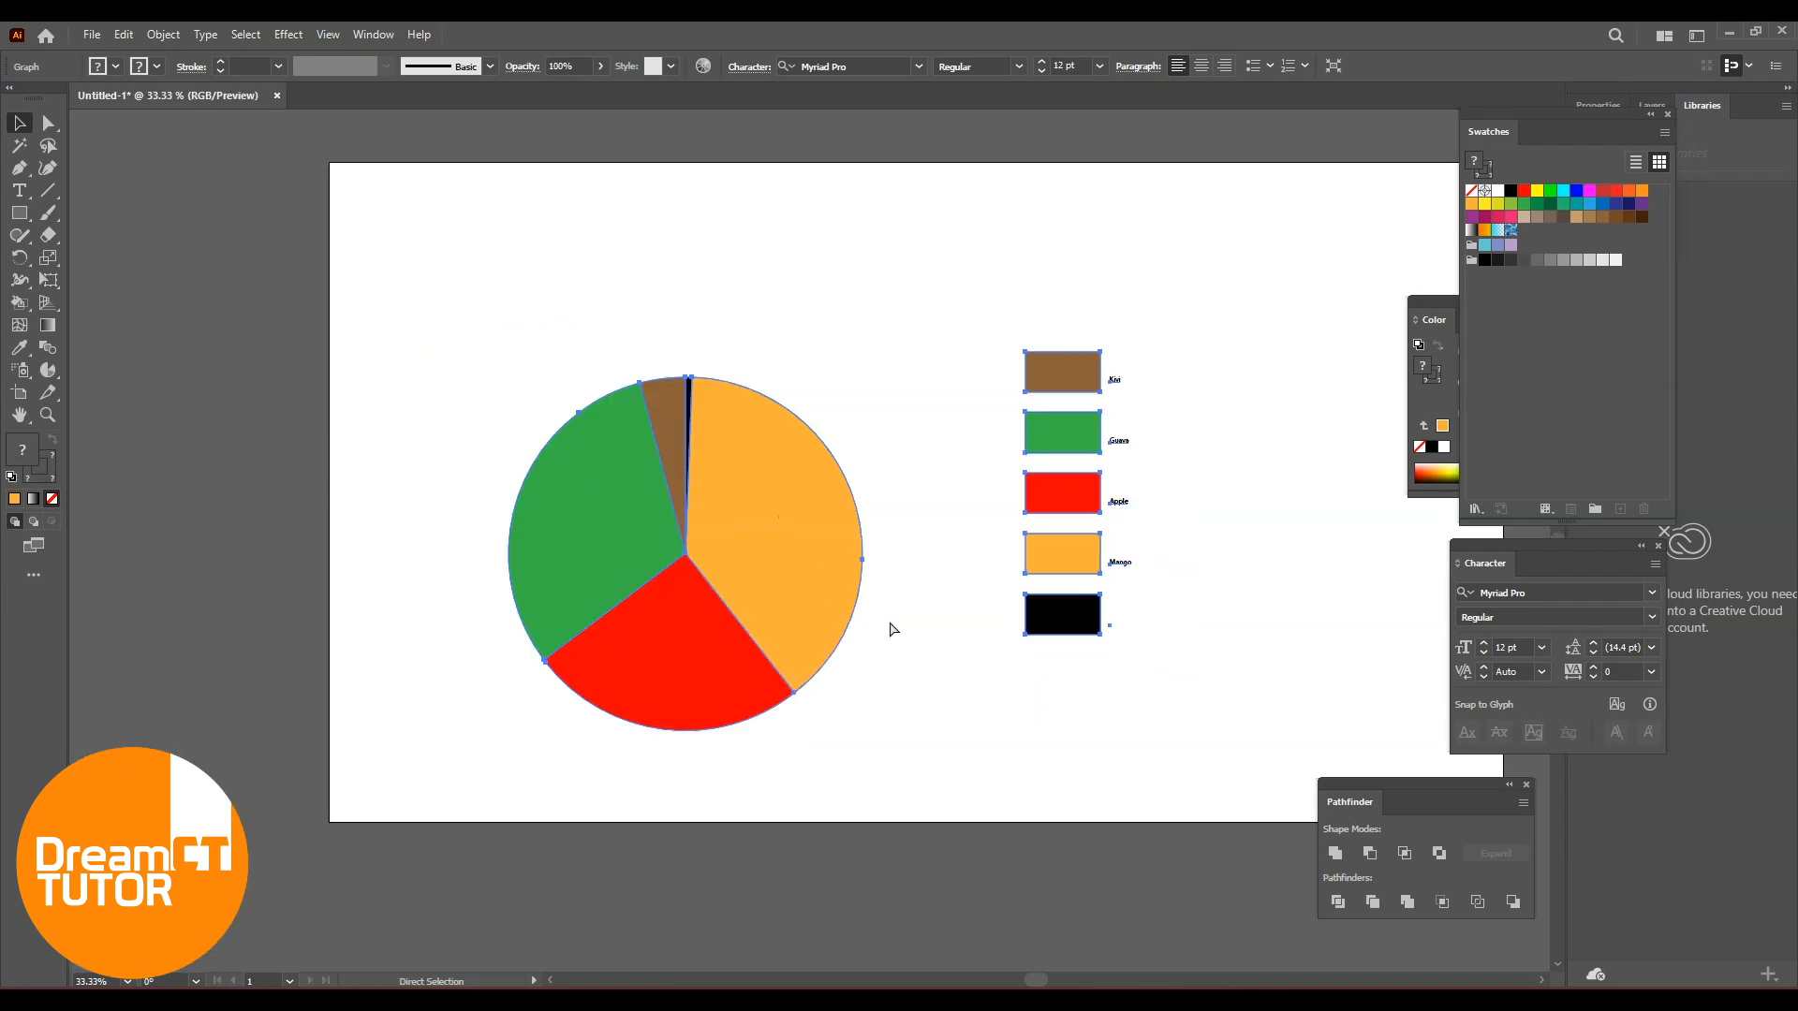
left_click(1160, 610)
scroll(1118, 573, "down", 1)
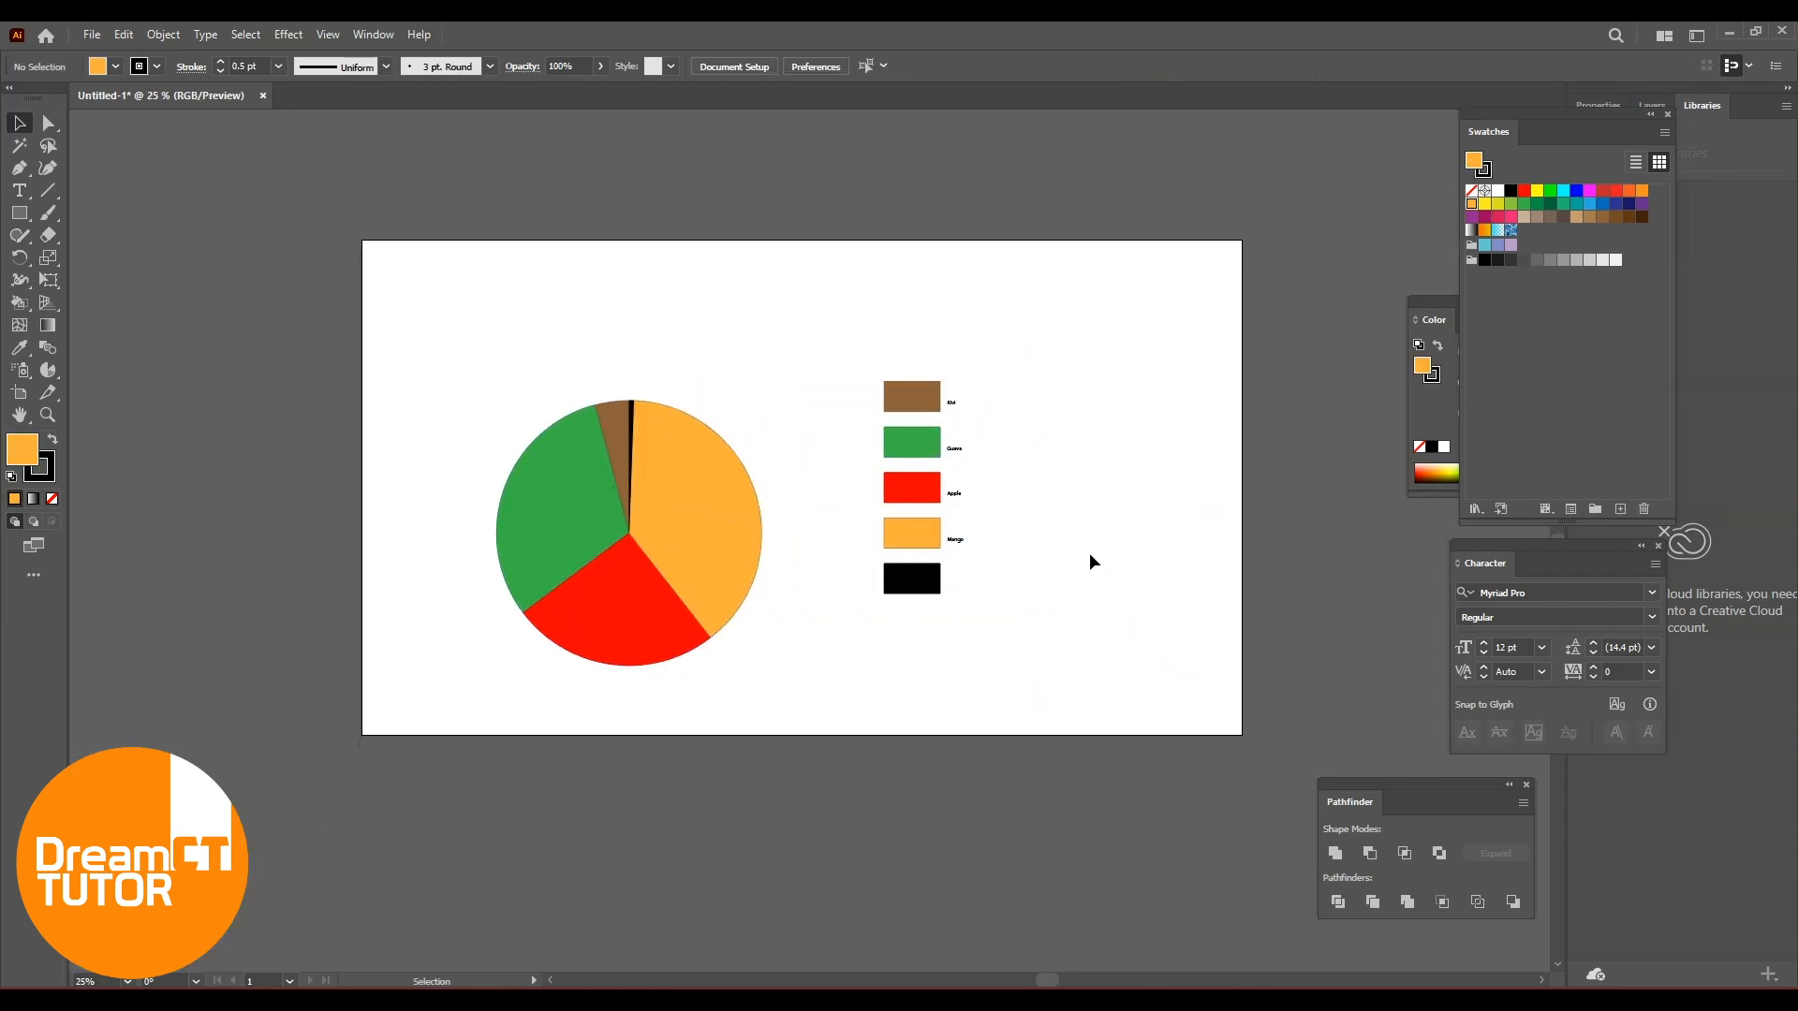
Select the whole pie graph with its legend, open its data window and select the Guava cell
key("ctrl+plus")
key("ctrl+plus")
left_click_drag(1119, 230, 1101, 553)
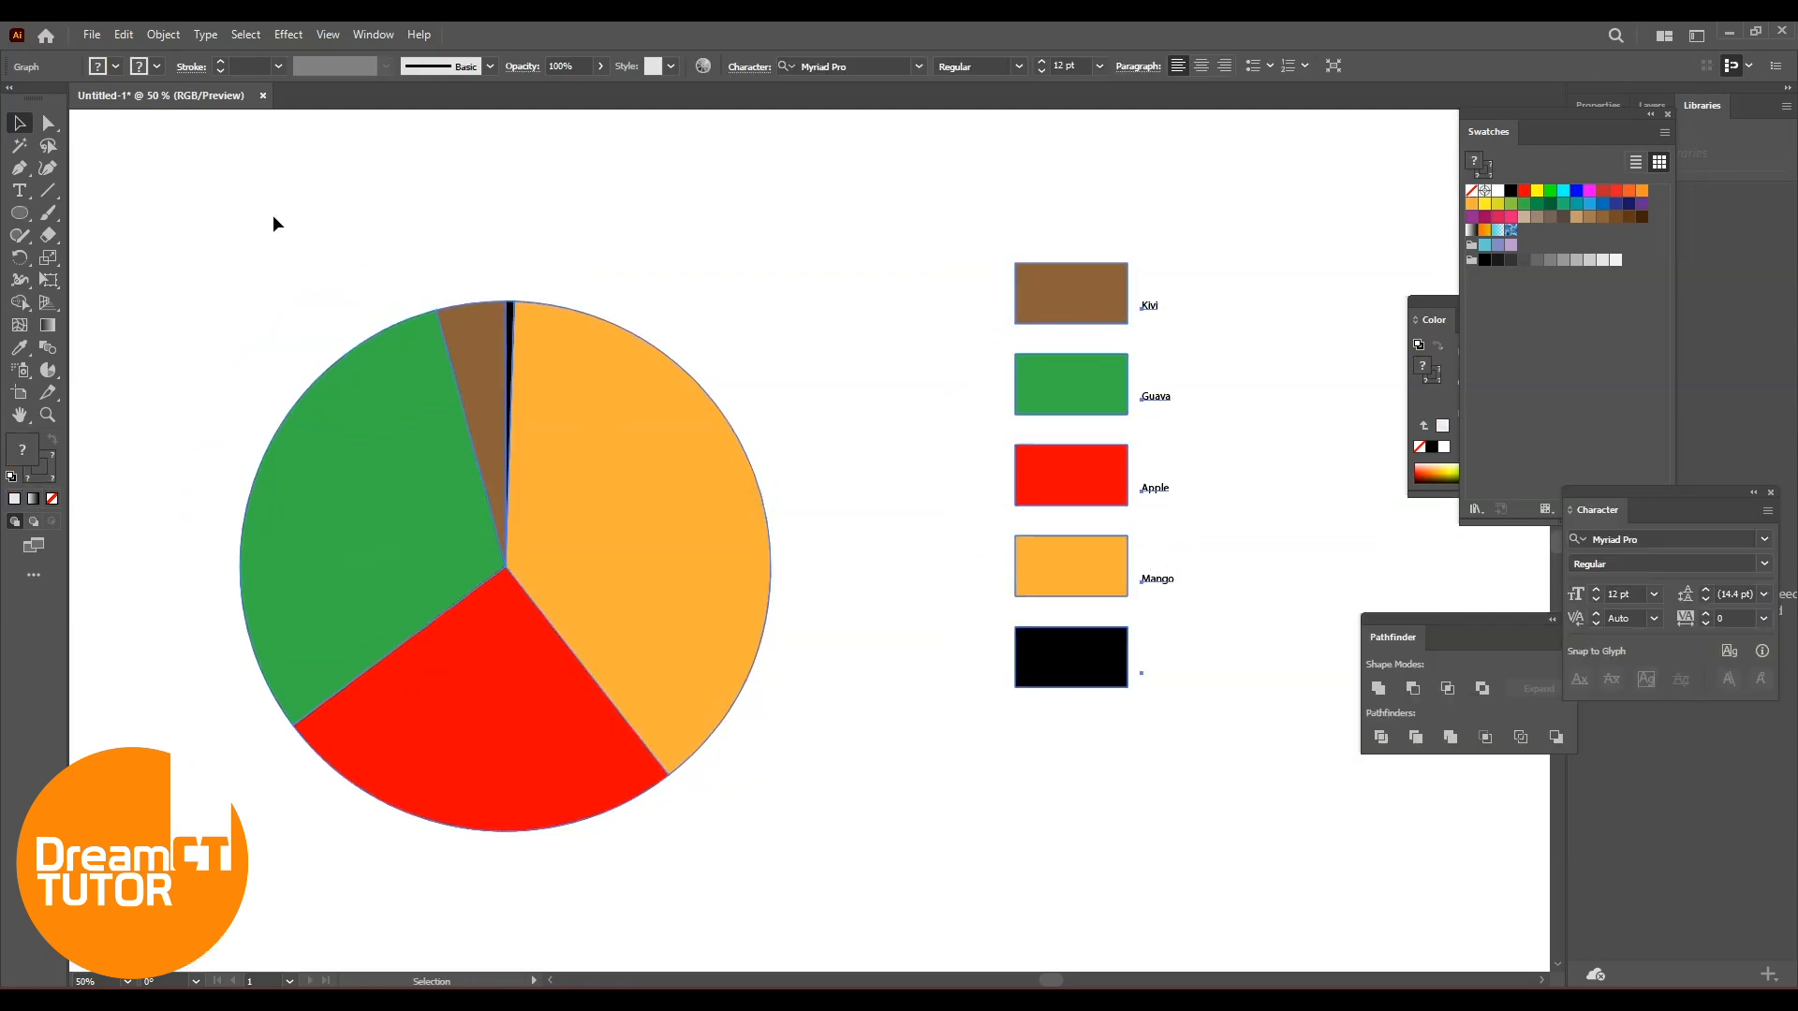
left_click_drag(275, 222, 1177, 766)
right_click(545, 458)
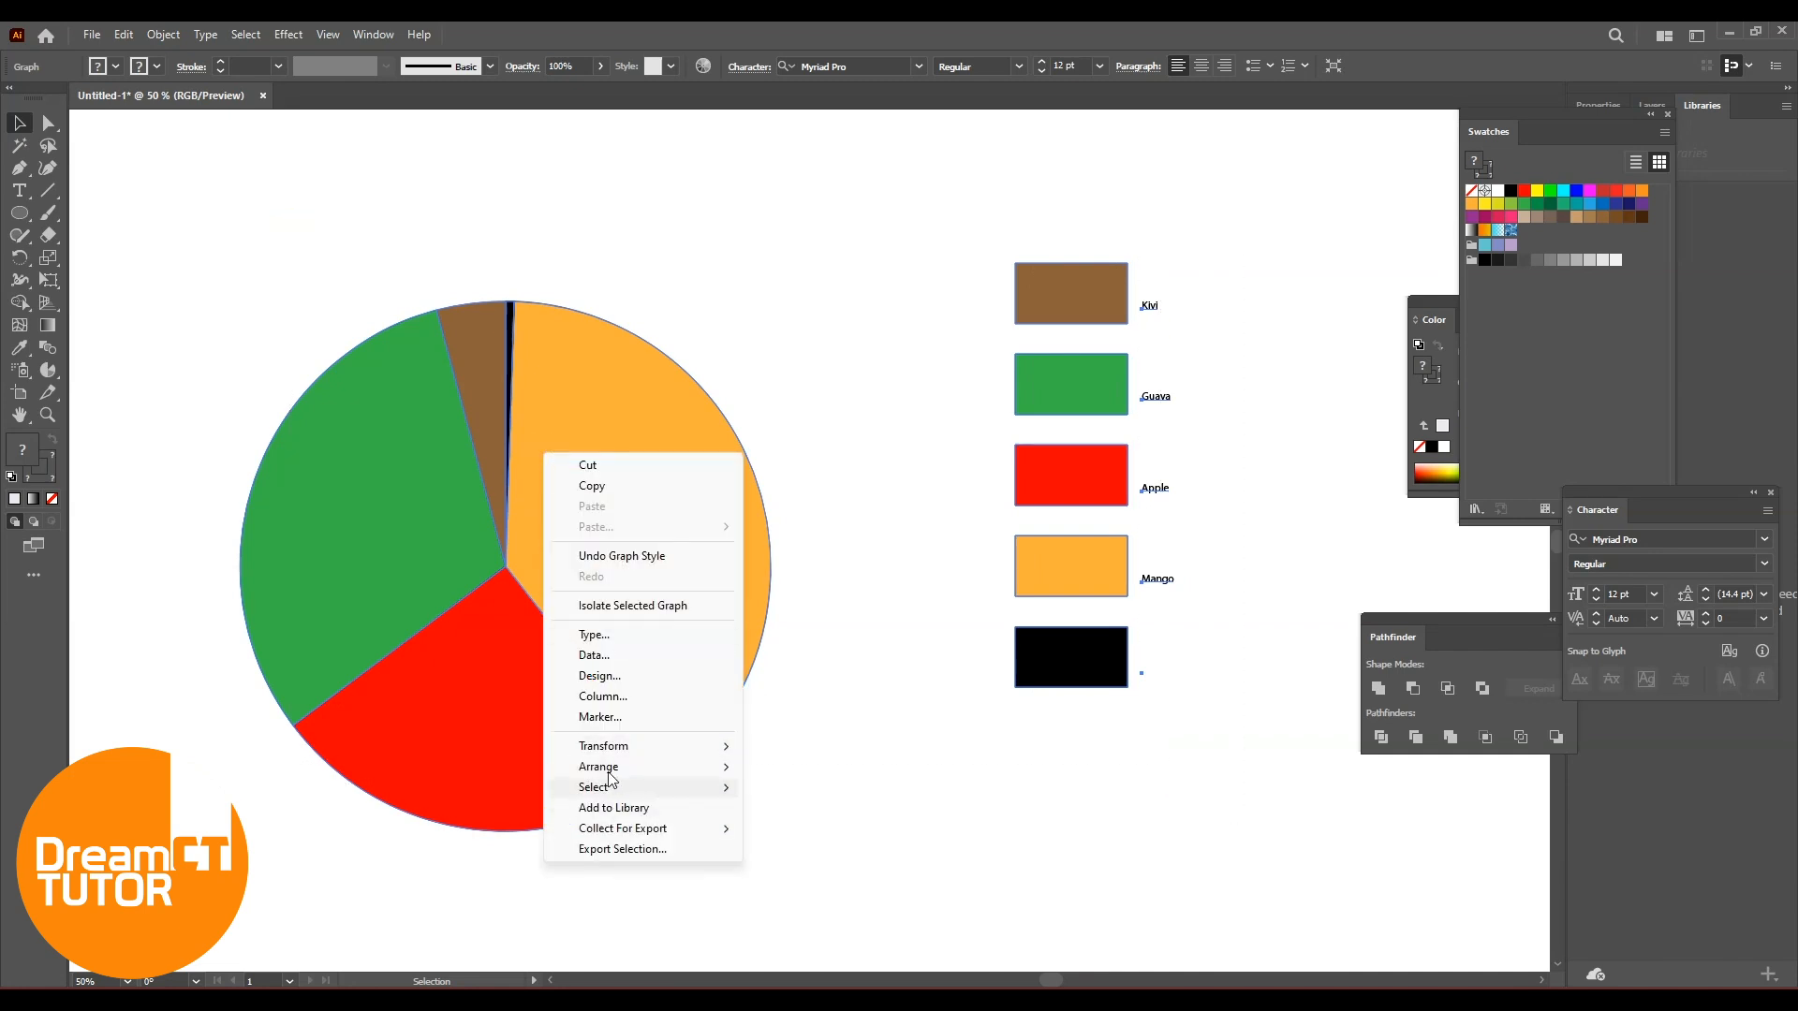
left_click(602, 656)
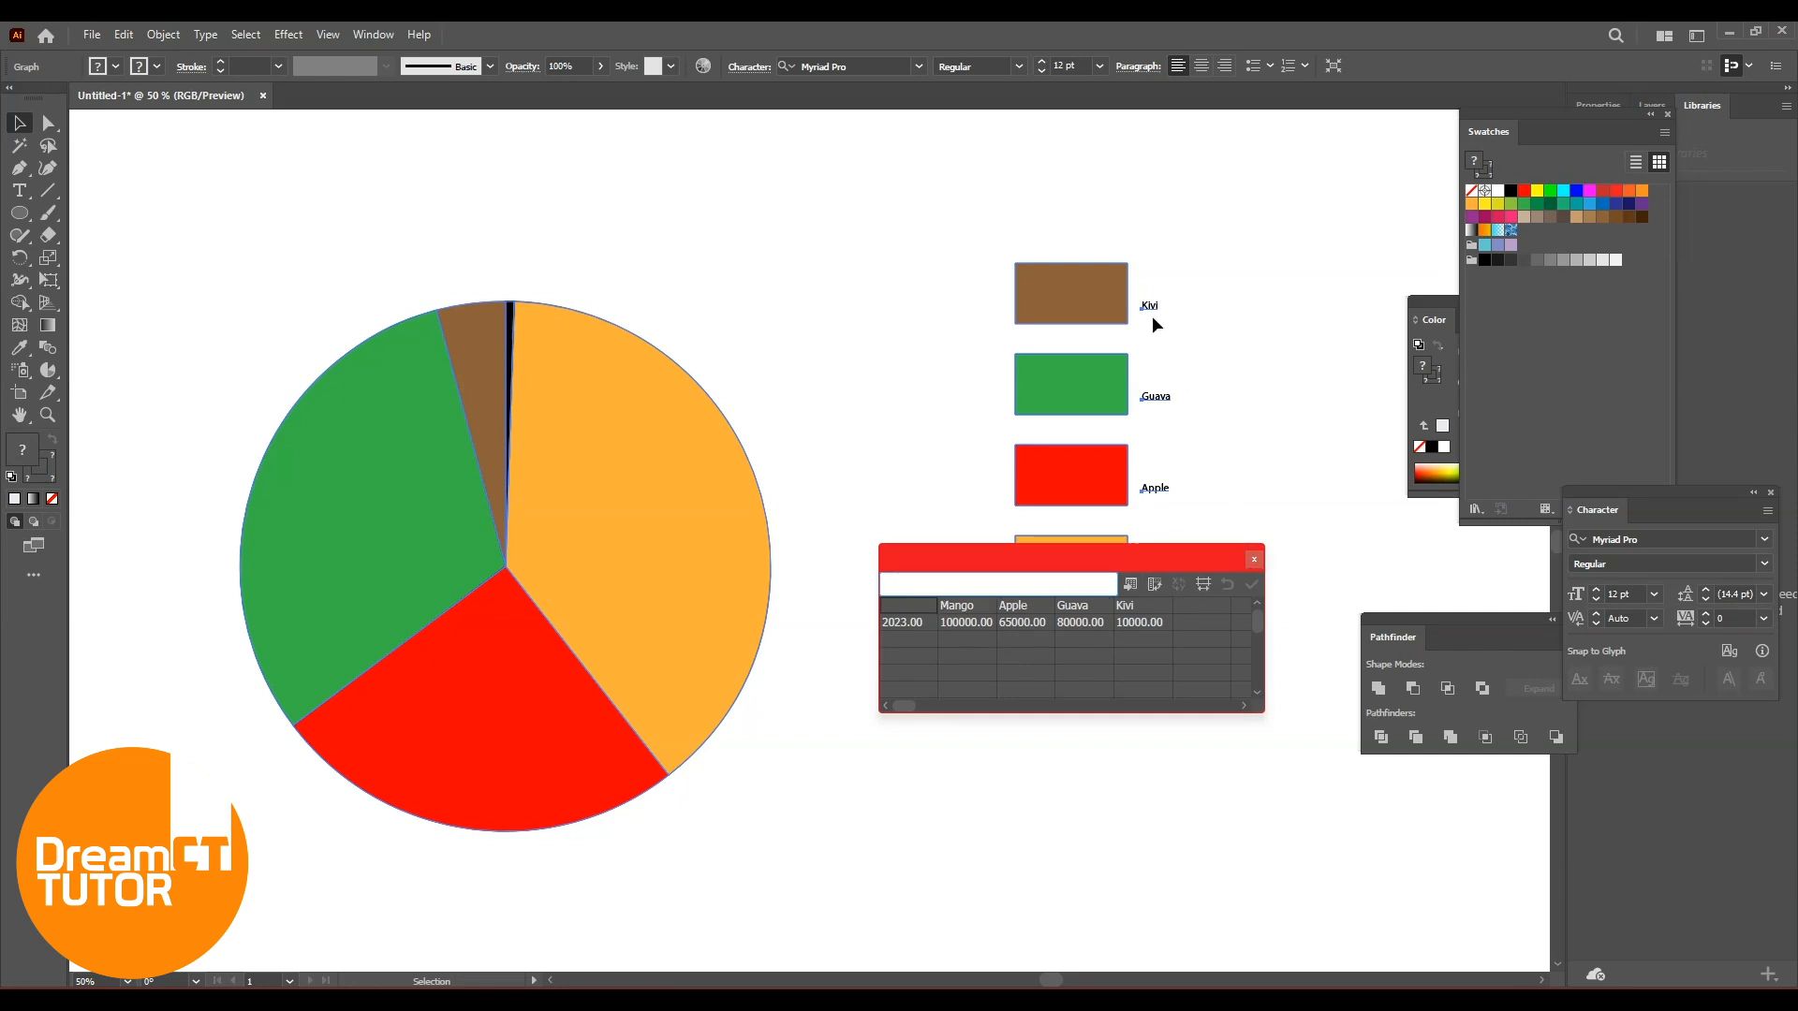
left_click(1069, 609)
Set the graph's legend text to the AMCAP Eternal font at 24 pt and close the data window
left_click(1648, 539)
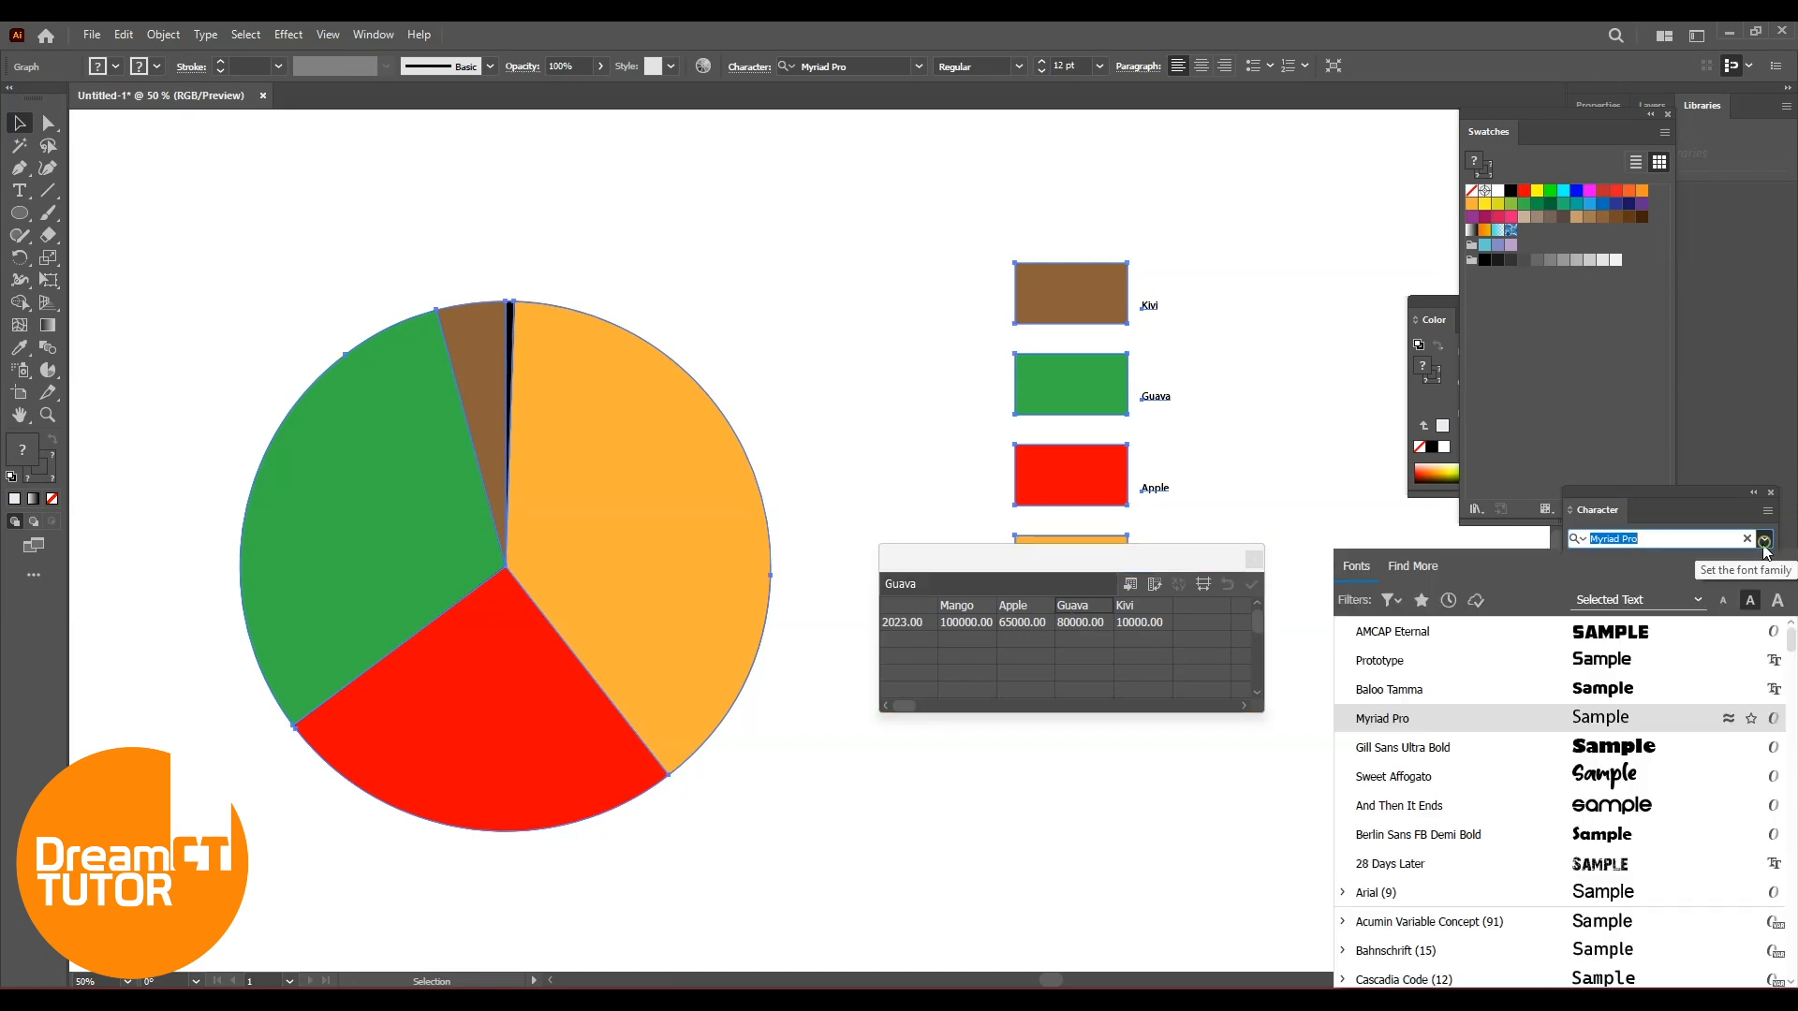
left_click(1641, 633)
left_click(1644, 601)
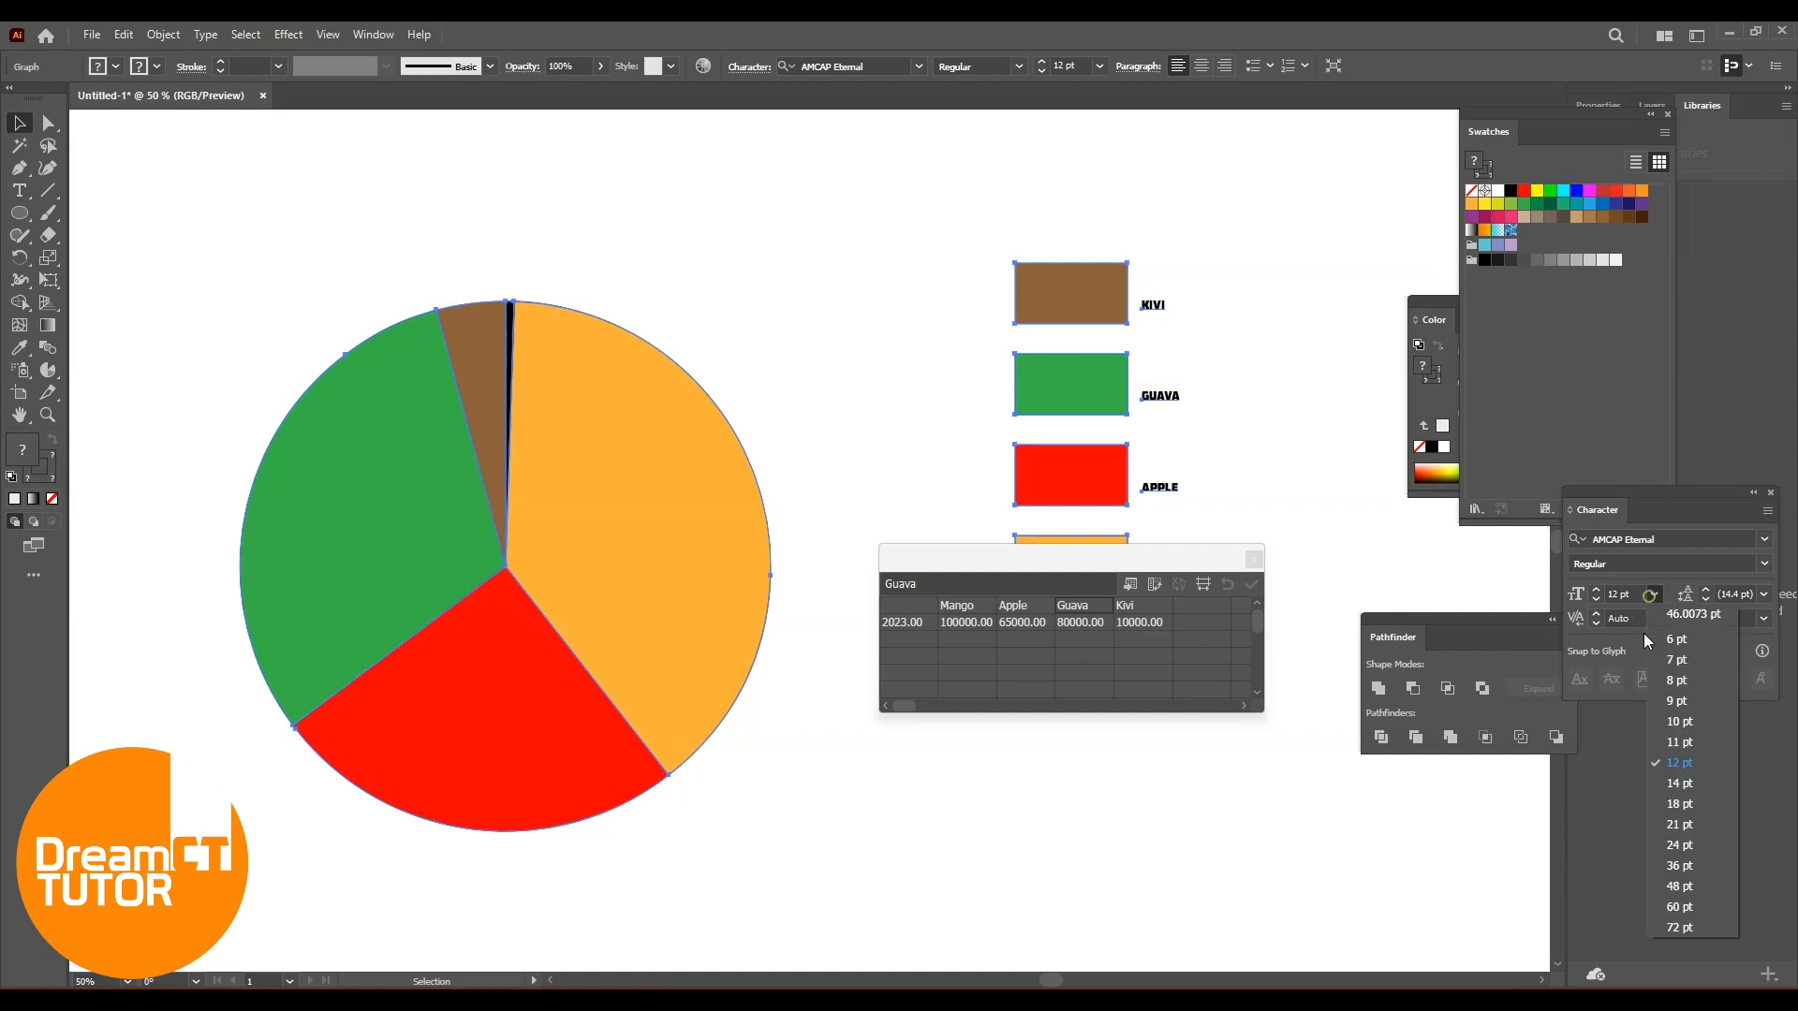
left_click(1683, 844)
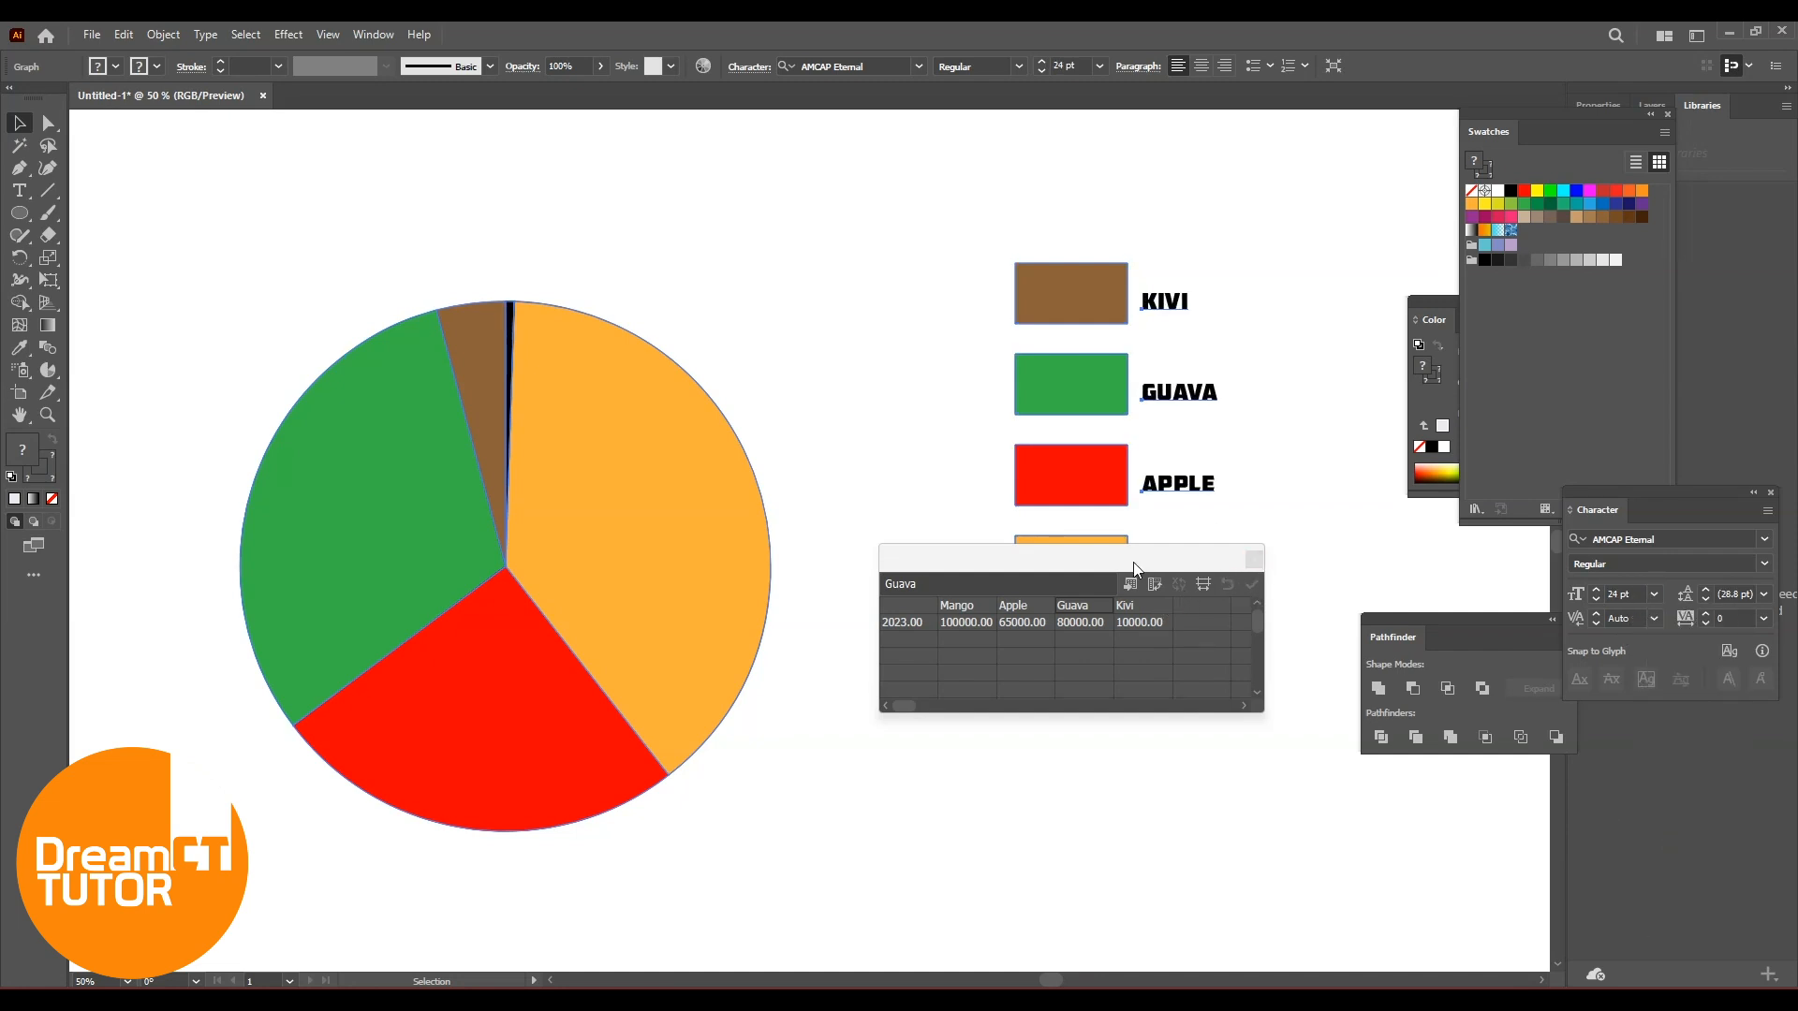
left_click_drag(1133, 562, 1207, 701)
left_click(1333, 697)
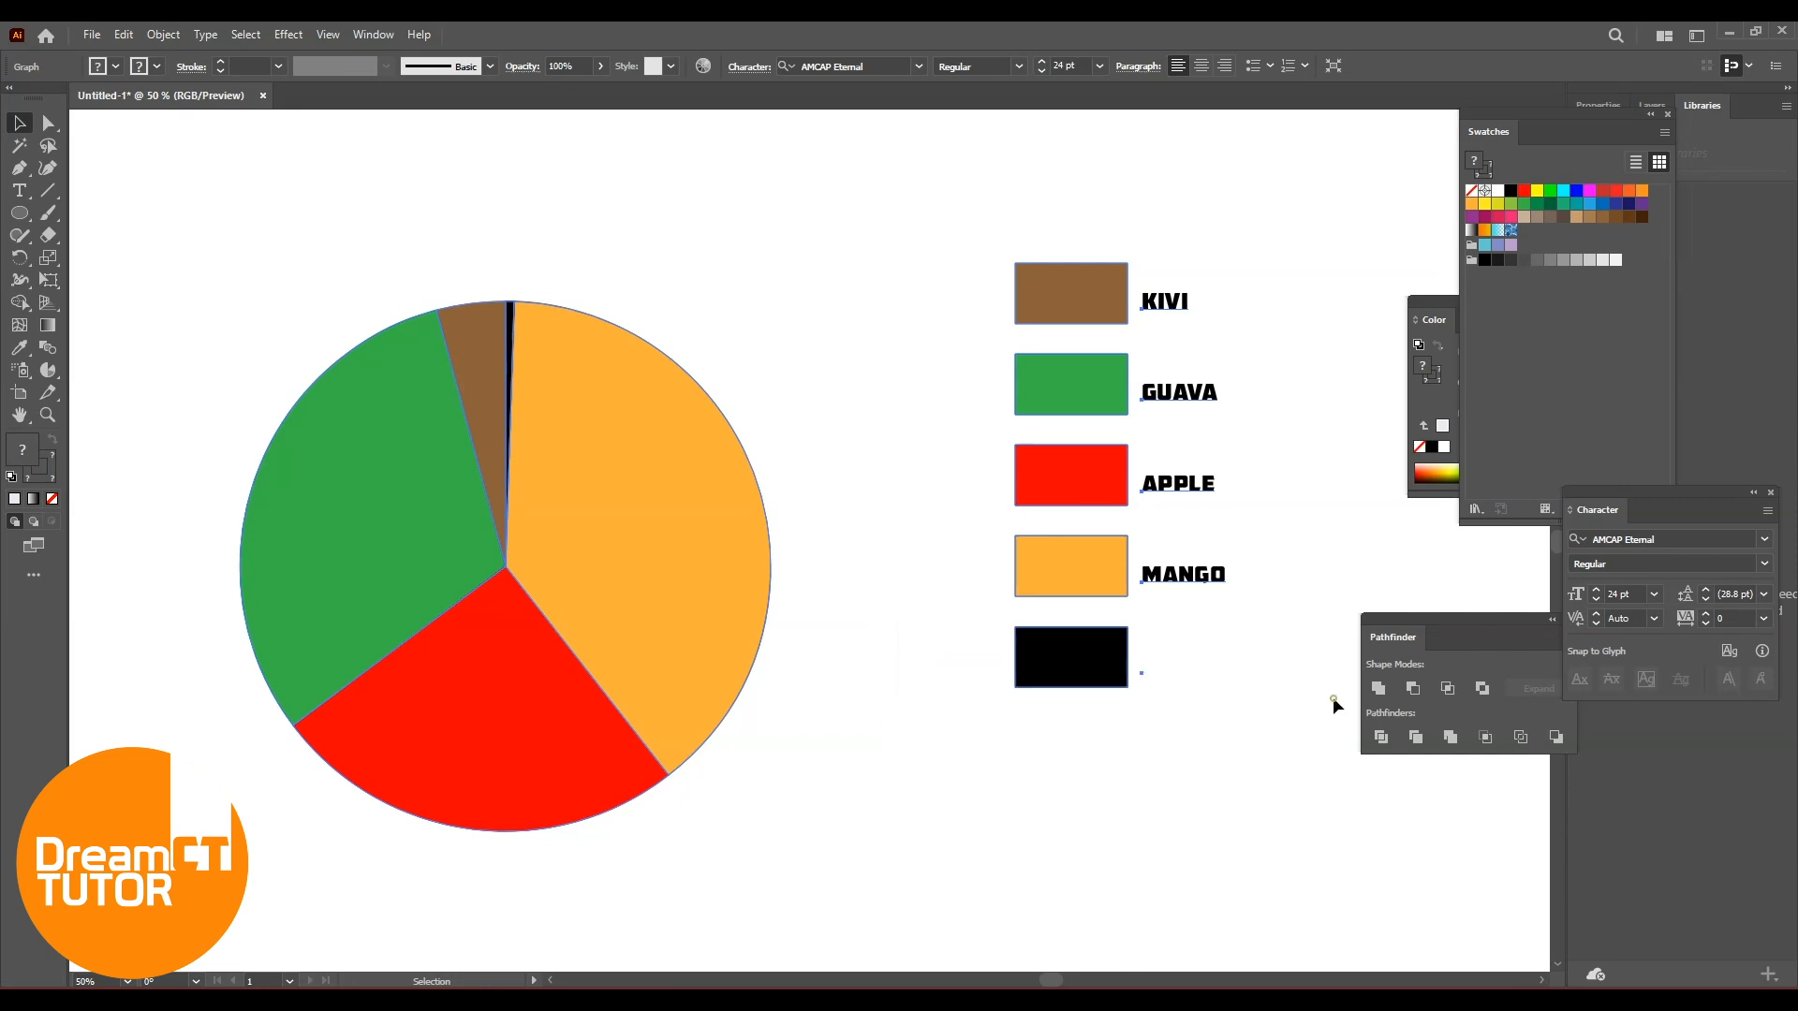
Reselect the whole pie graph and set its legend option to Legends in Wedges in the graph type settings
left_click(716, 215)
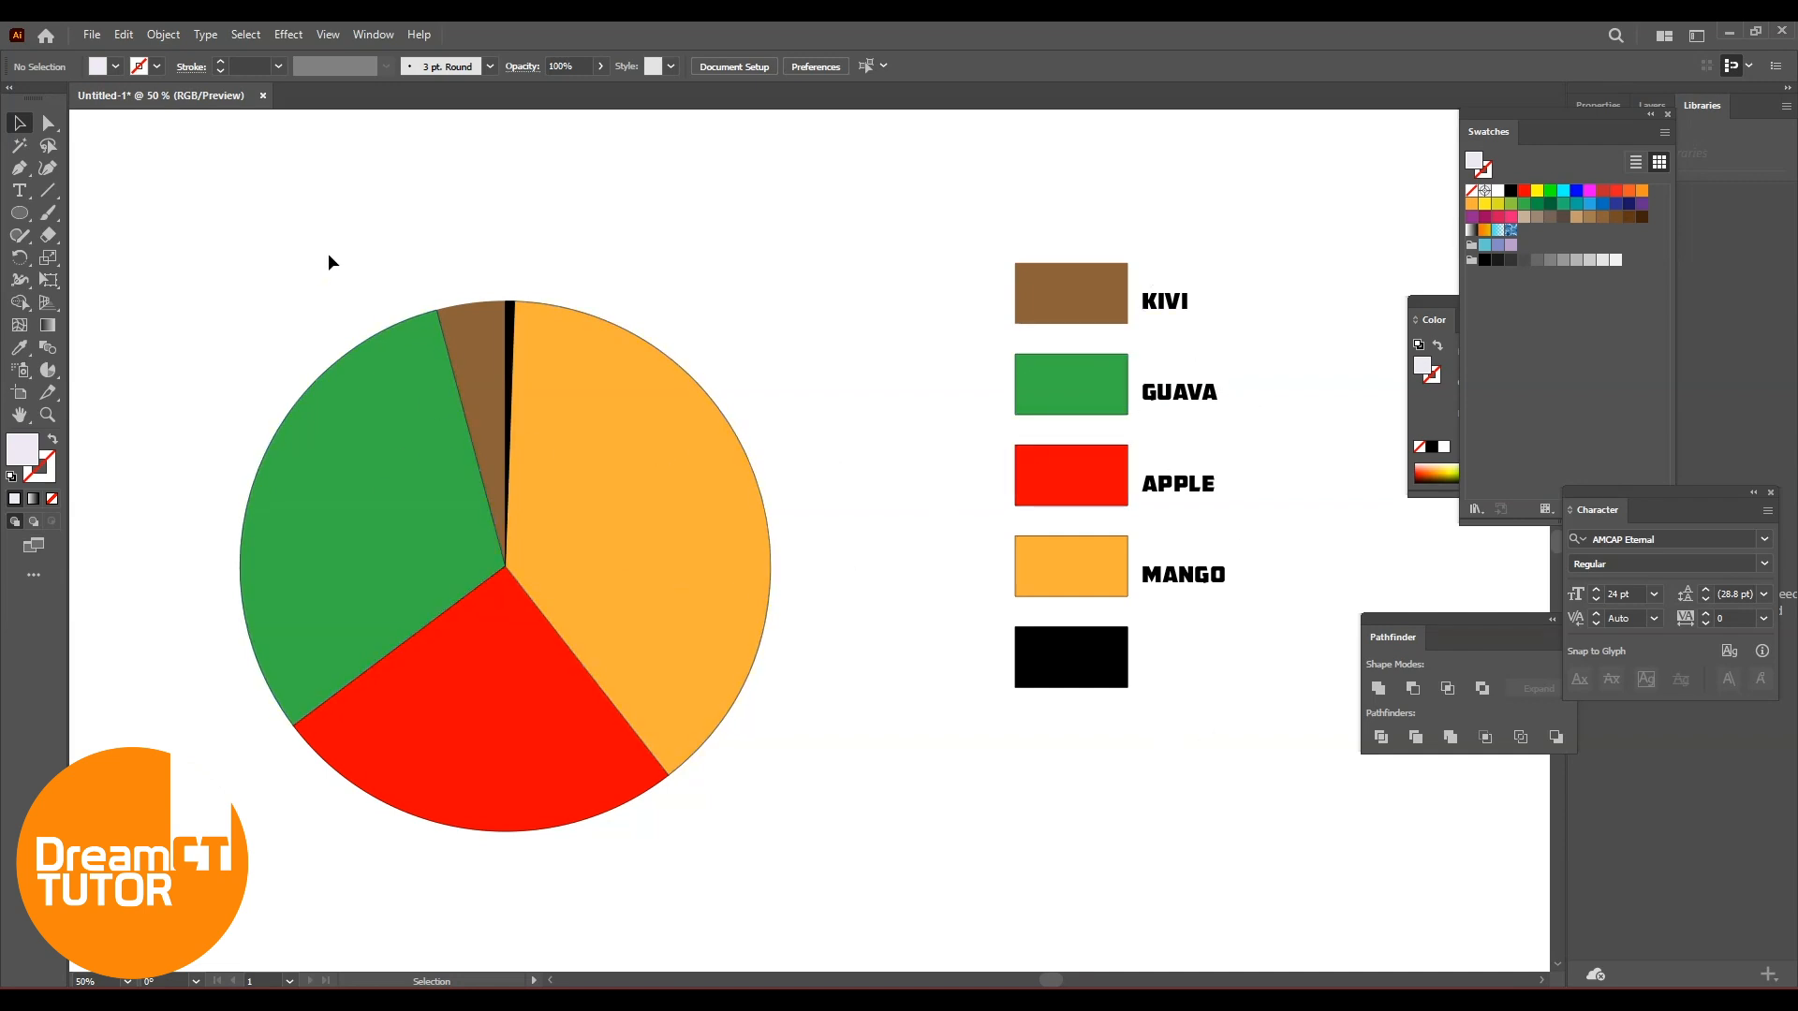
left_click_drag(281, 267, 1264, 844)
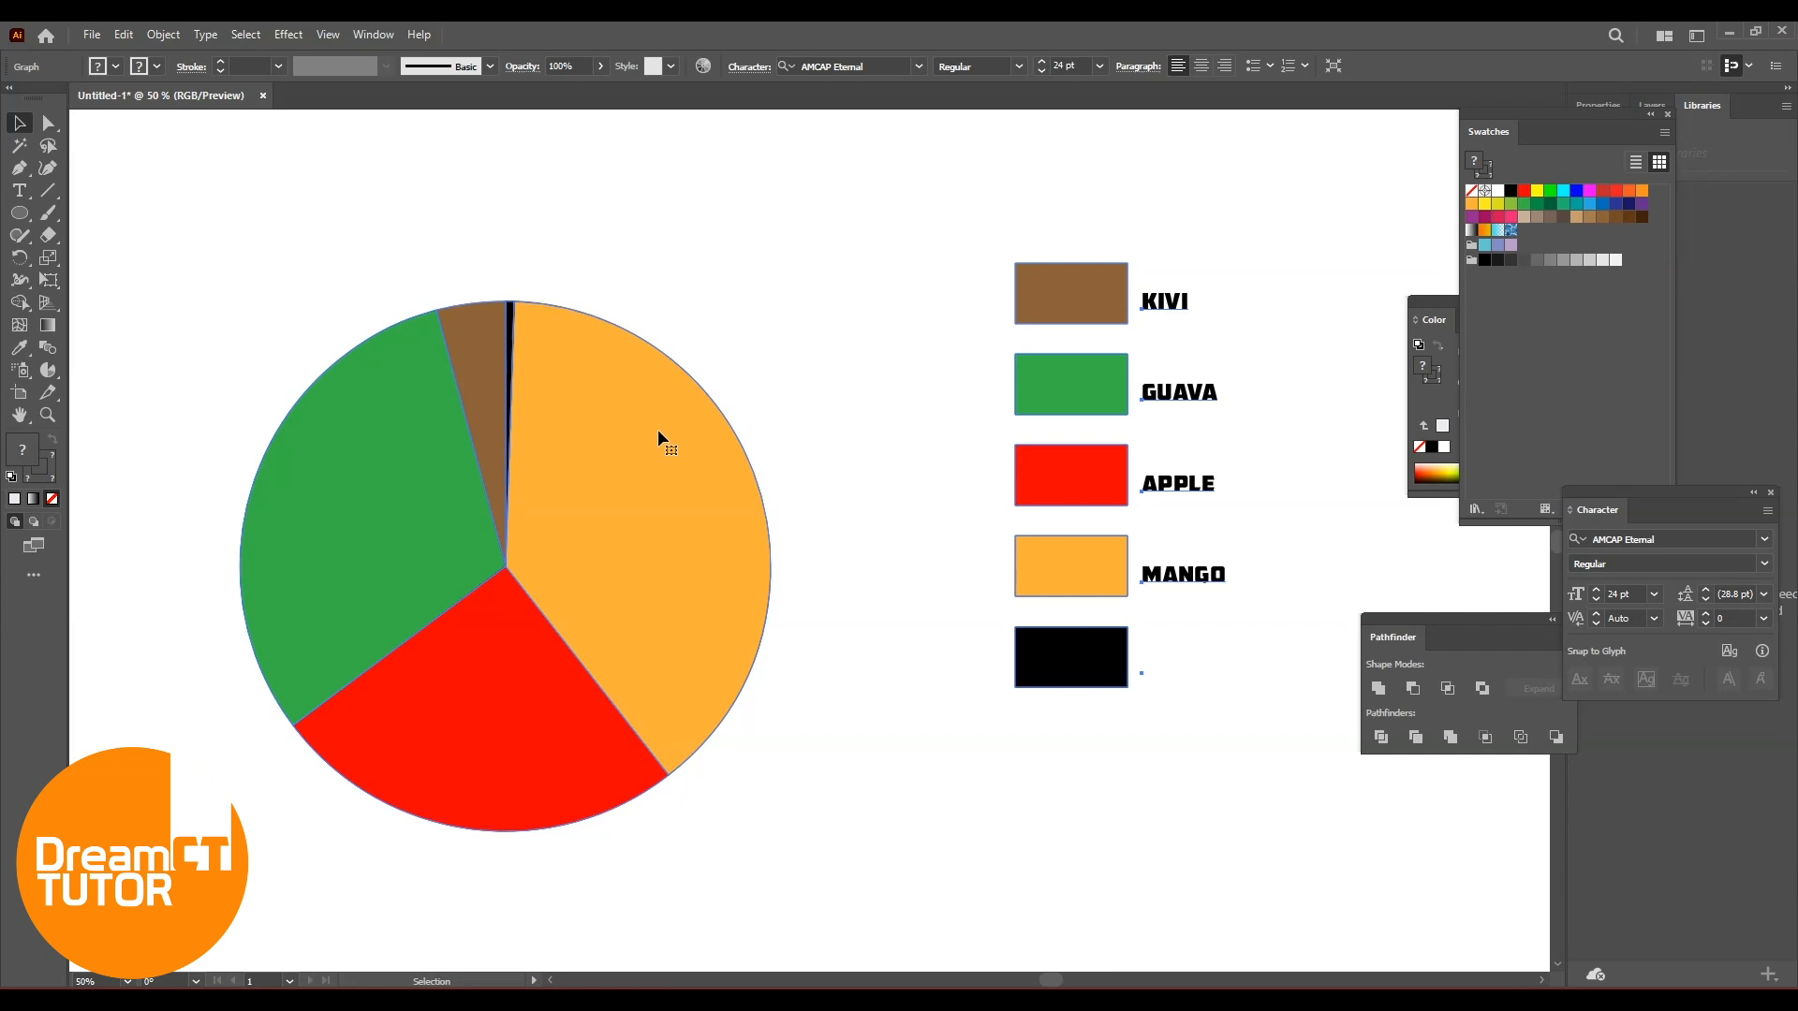
right_click(657, 431)
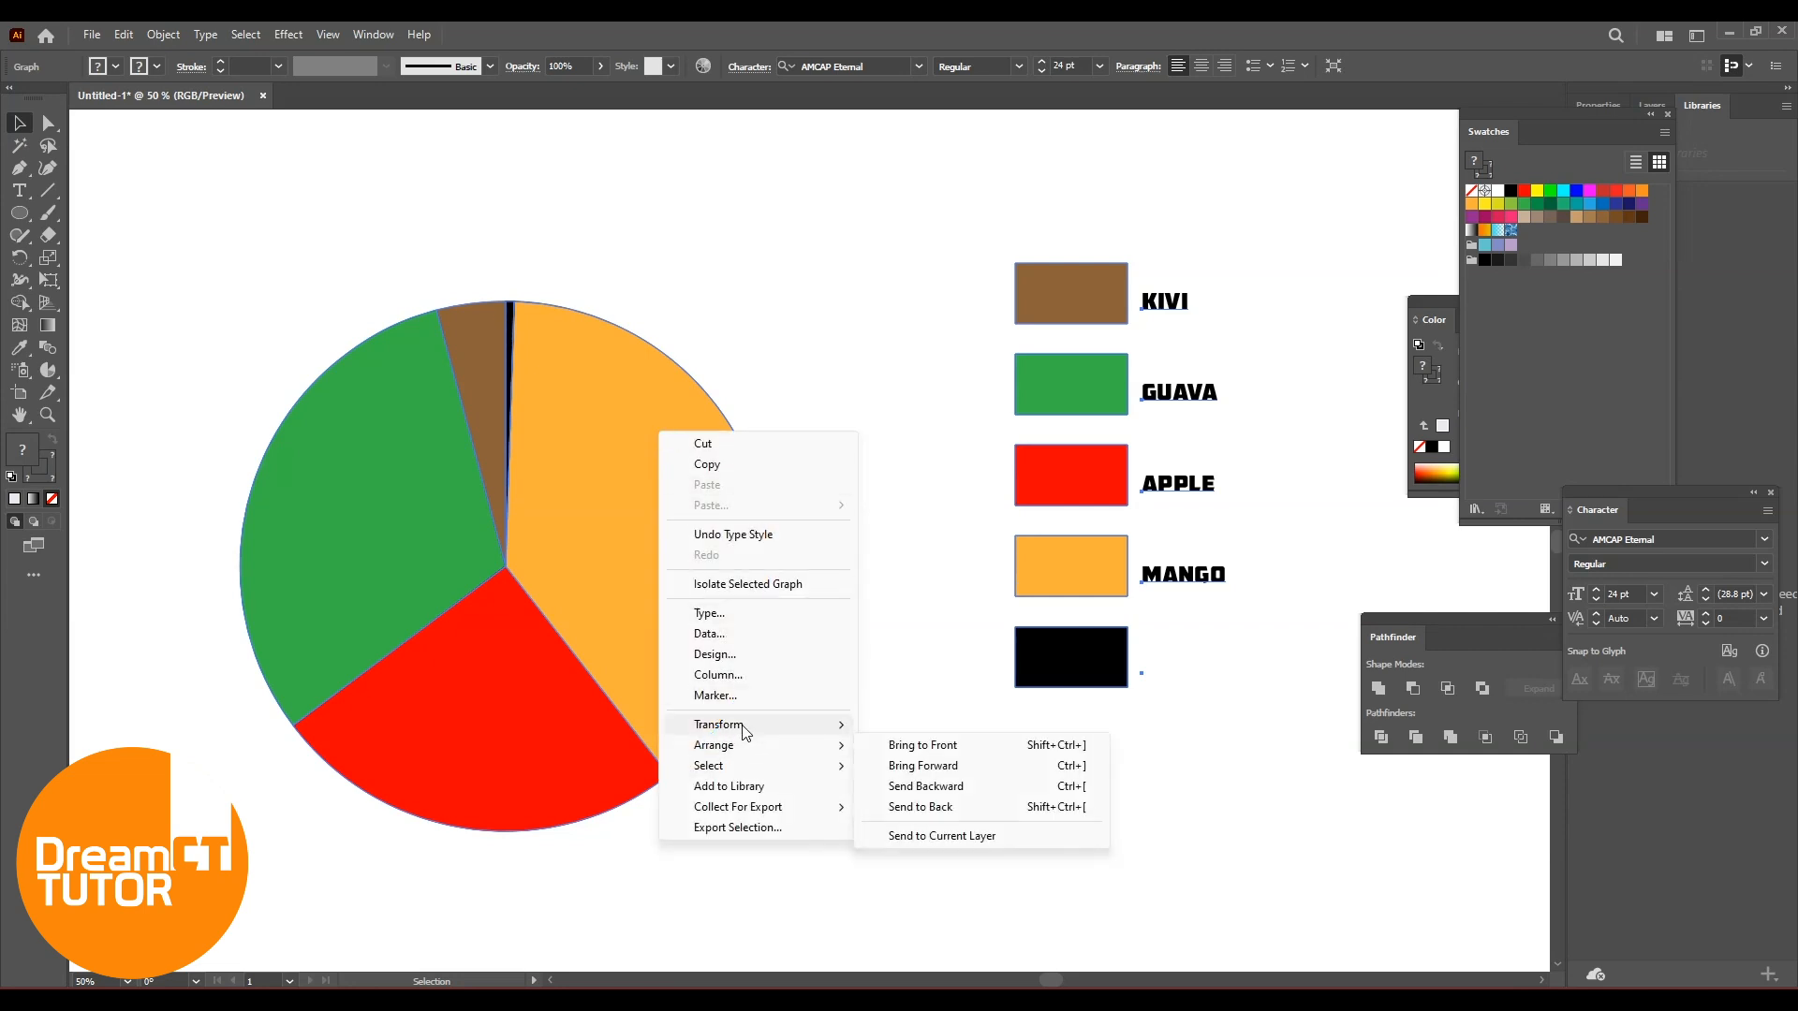
left_click(728, 618)
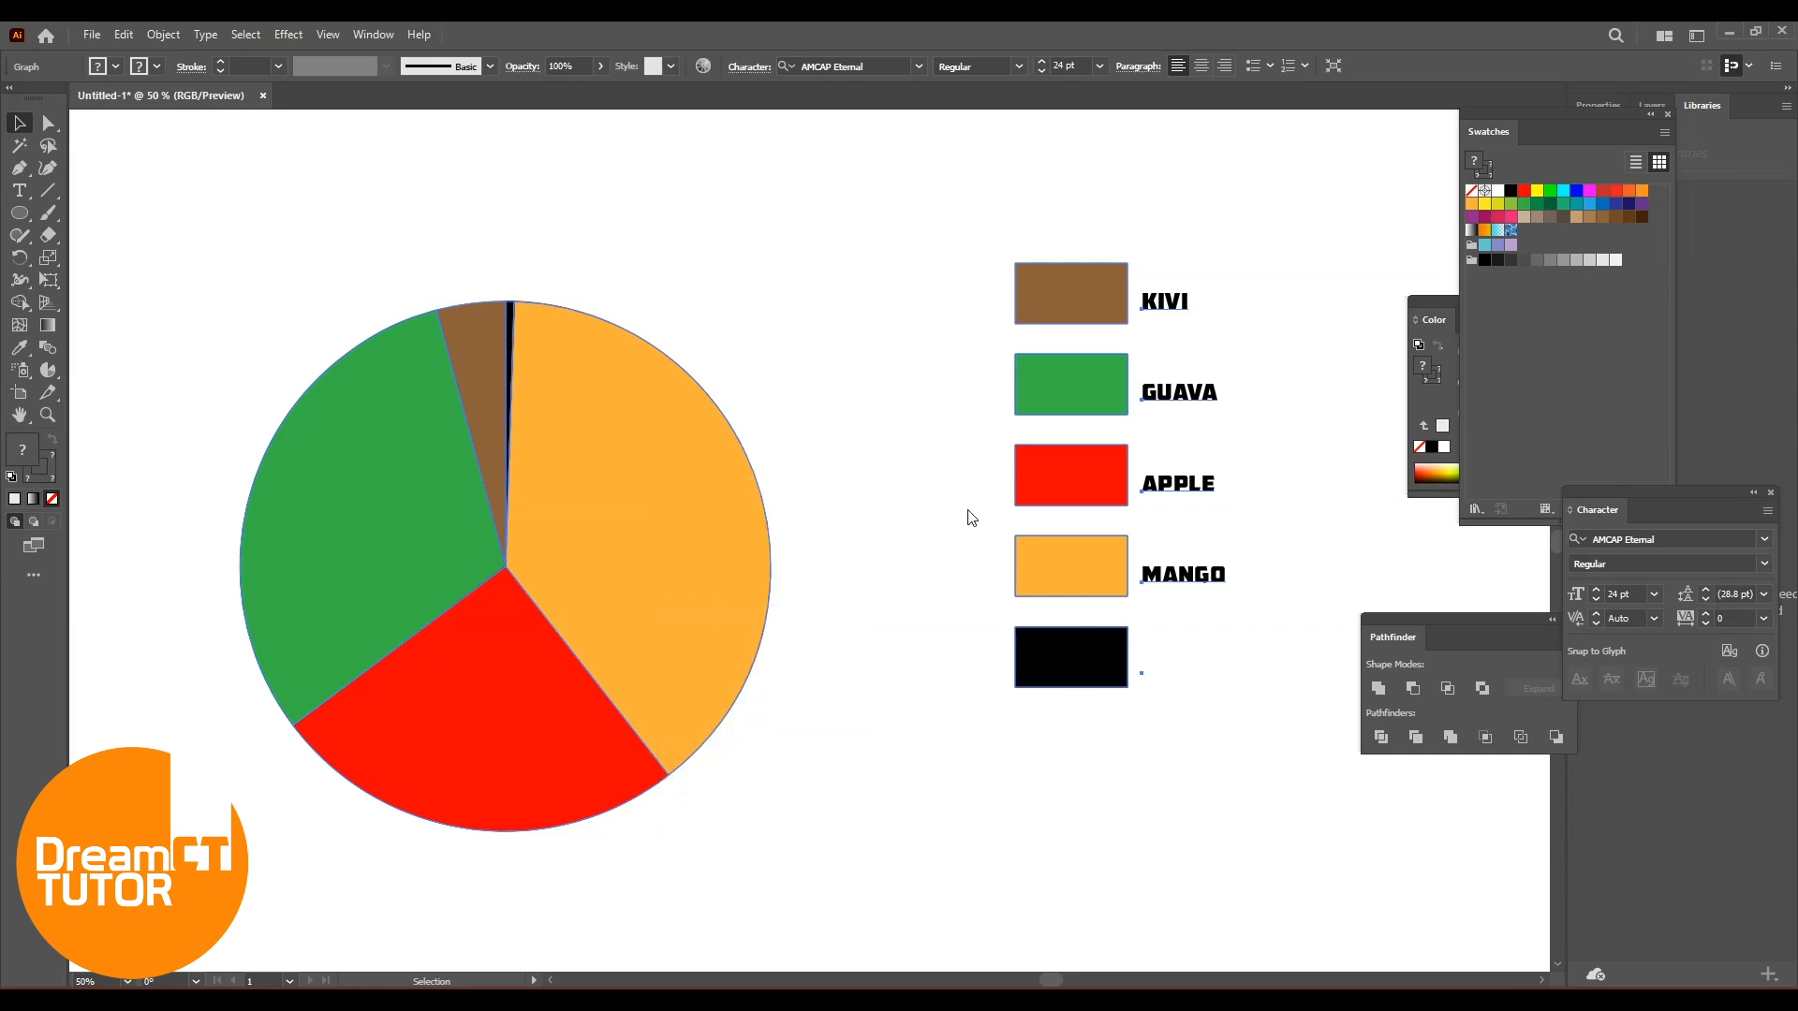
left_click_drag(1274, 257, 1329, 177)
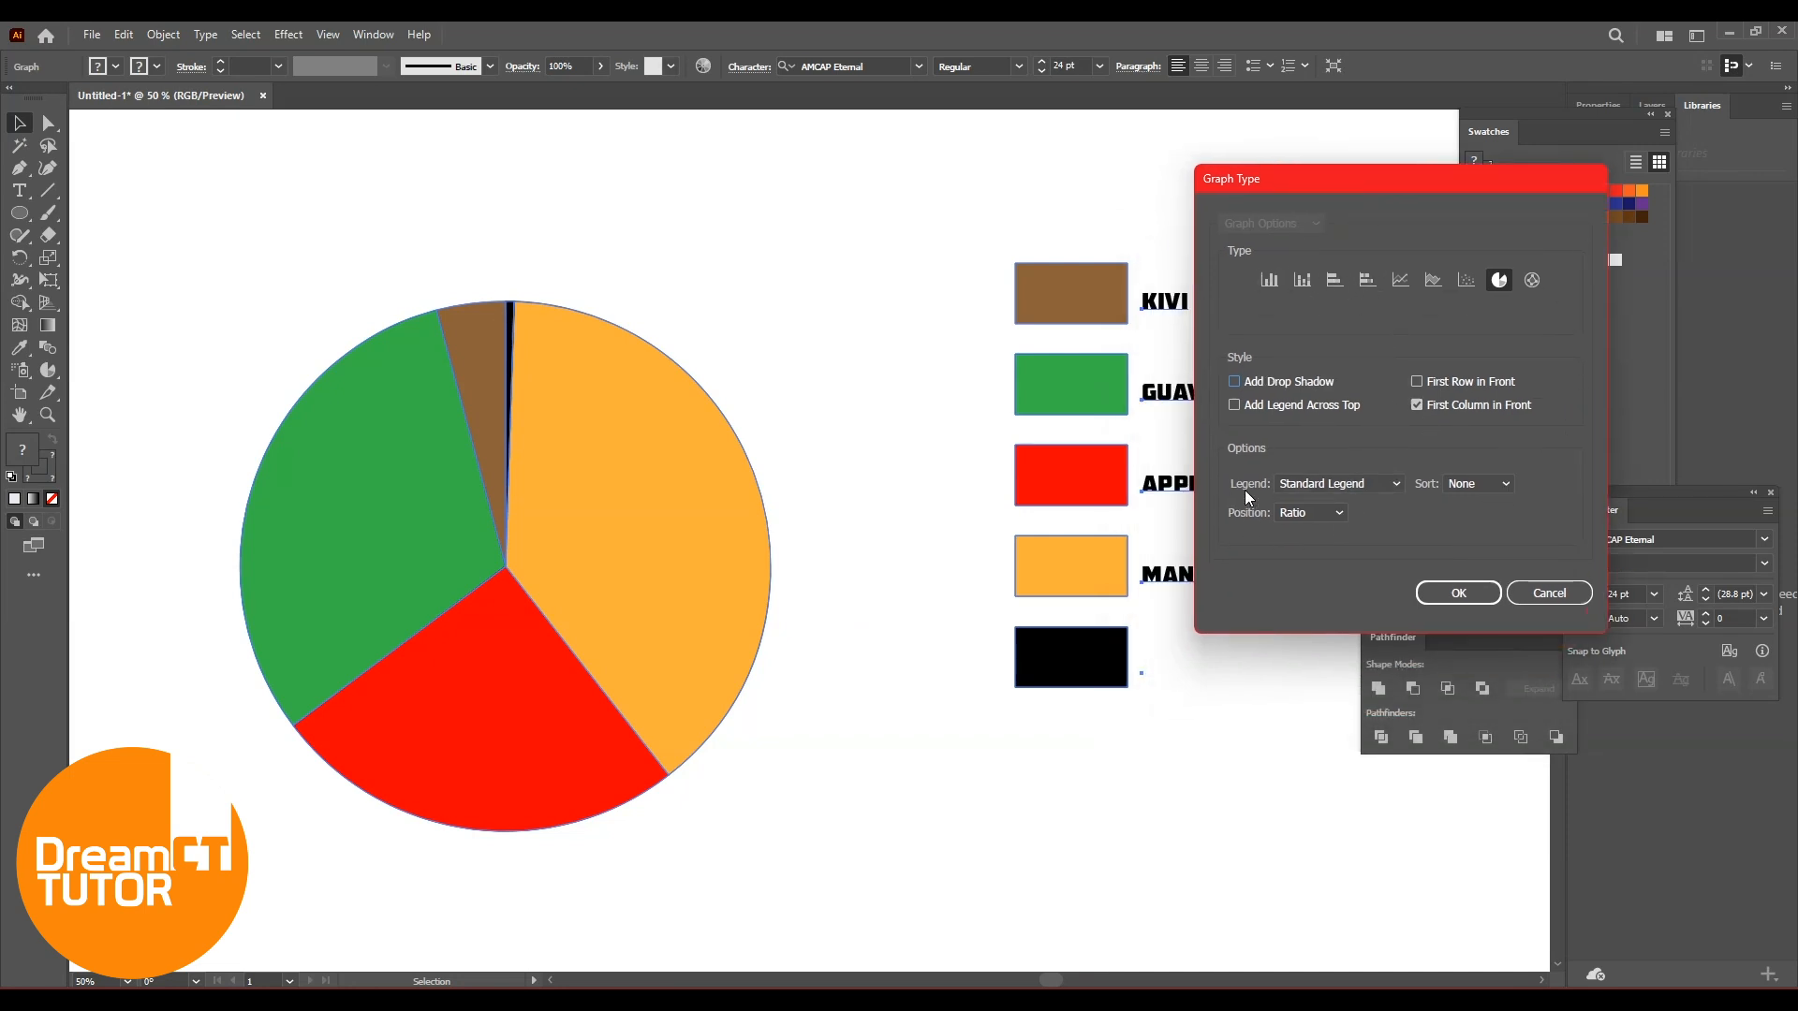
left_click(1393, 484)
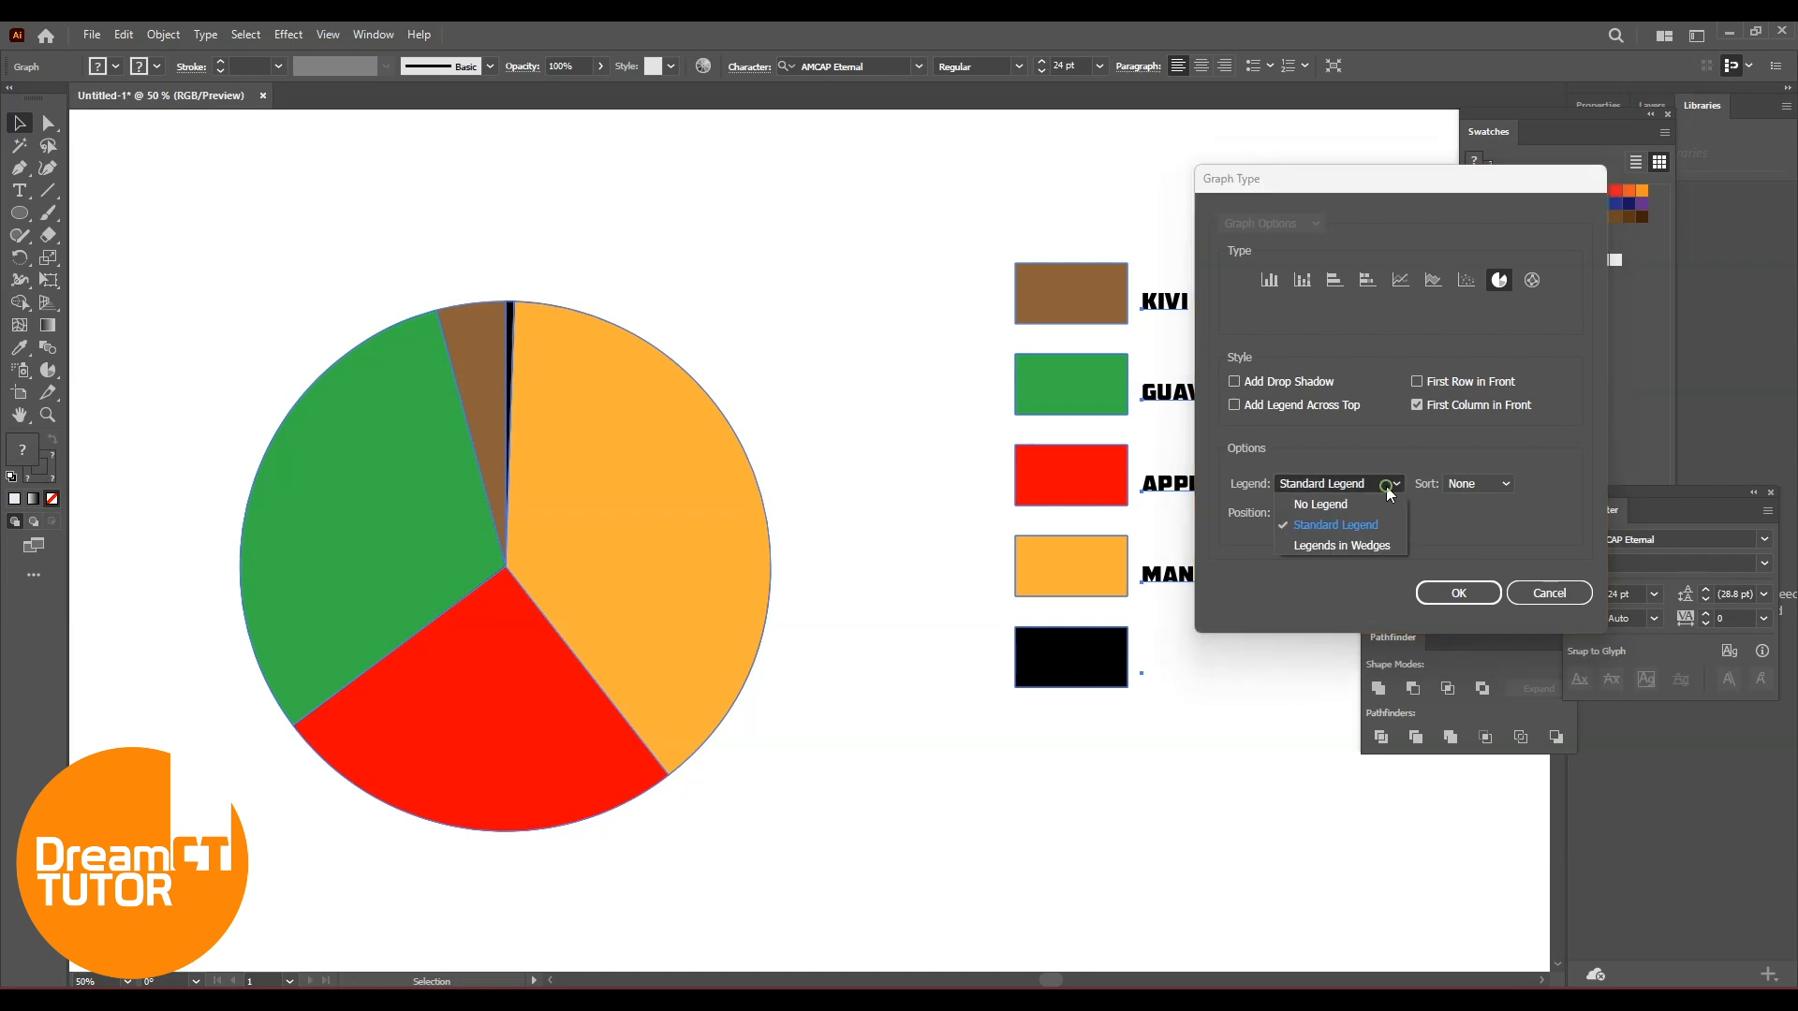
left_click(1356, 545)
left_click(1466, 594)
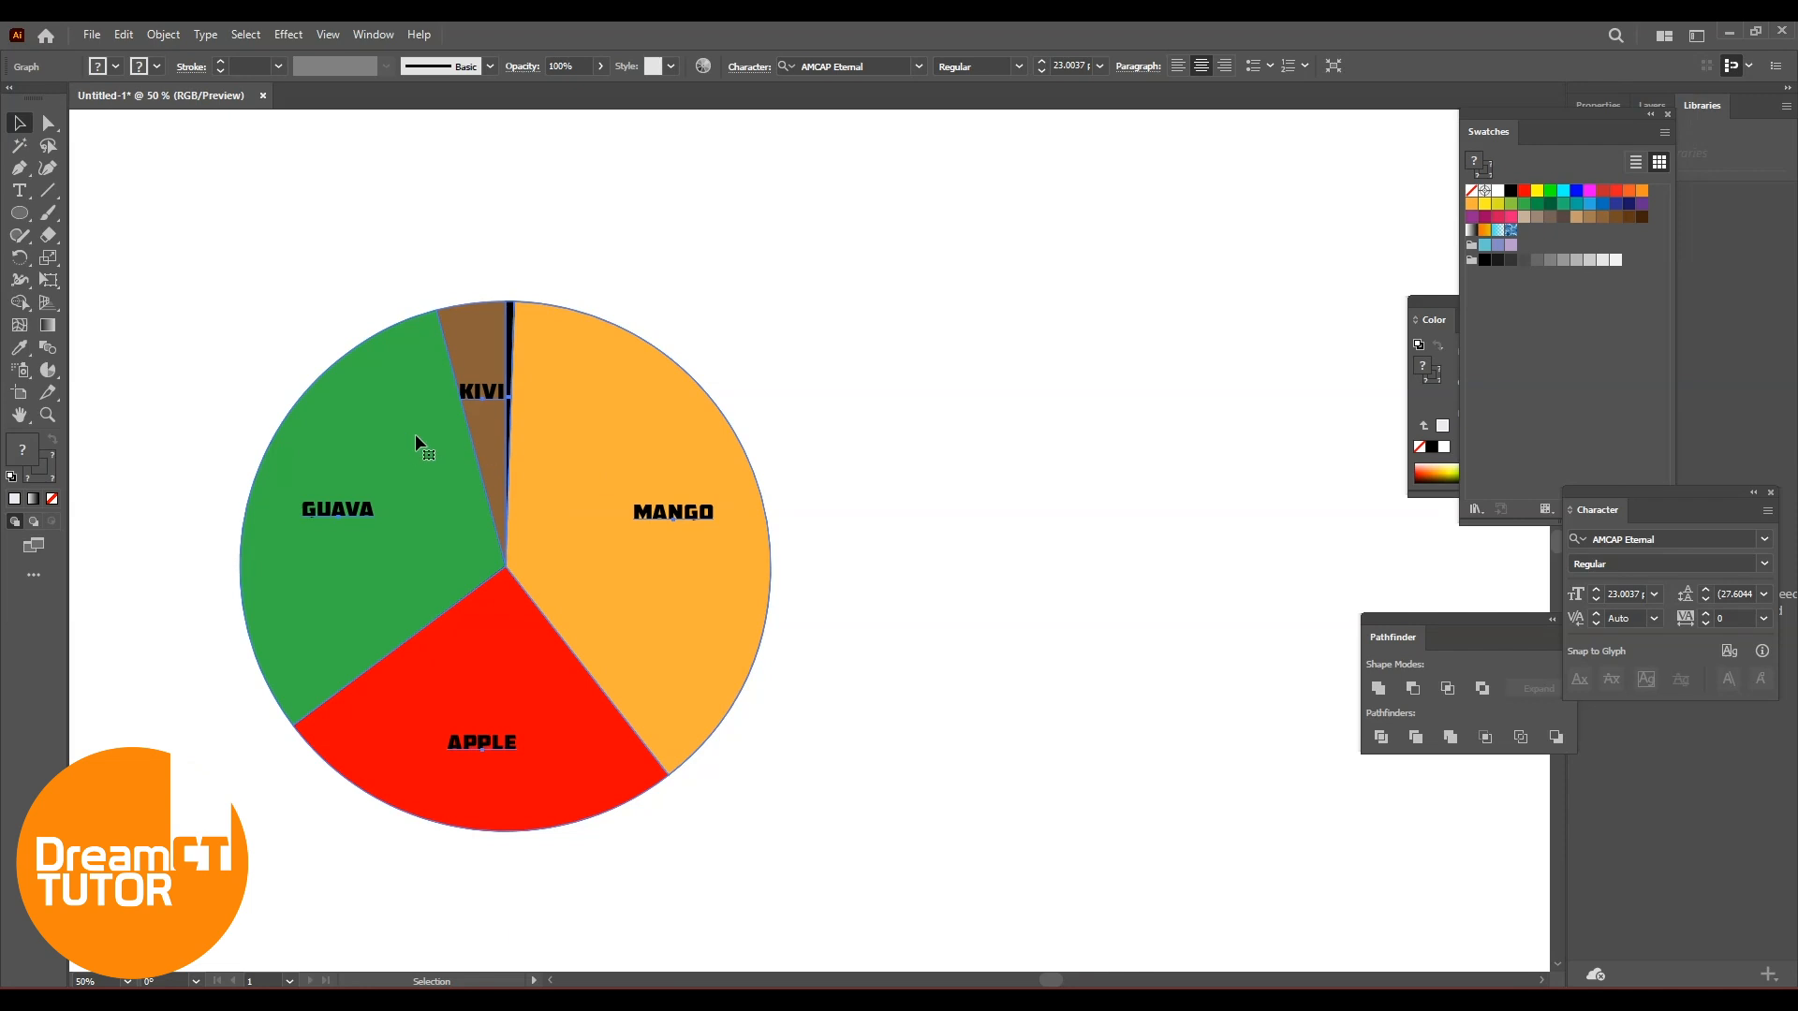
Set the pie graph's legend option to No Legend in the graph type settings
right_click(493, 400)
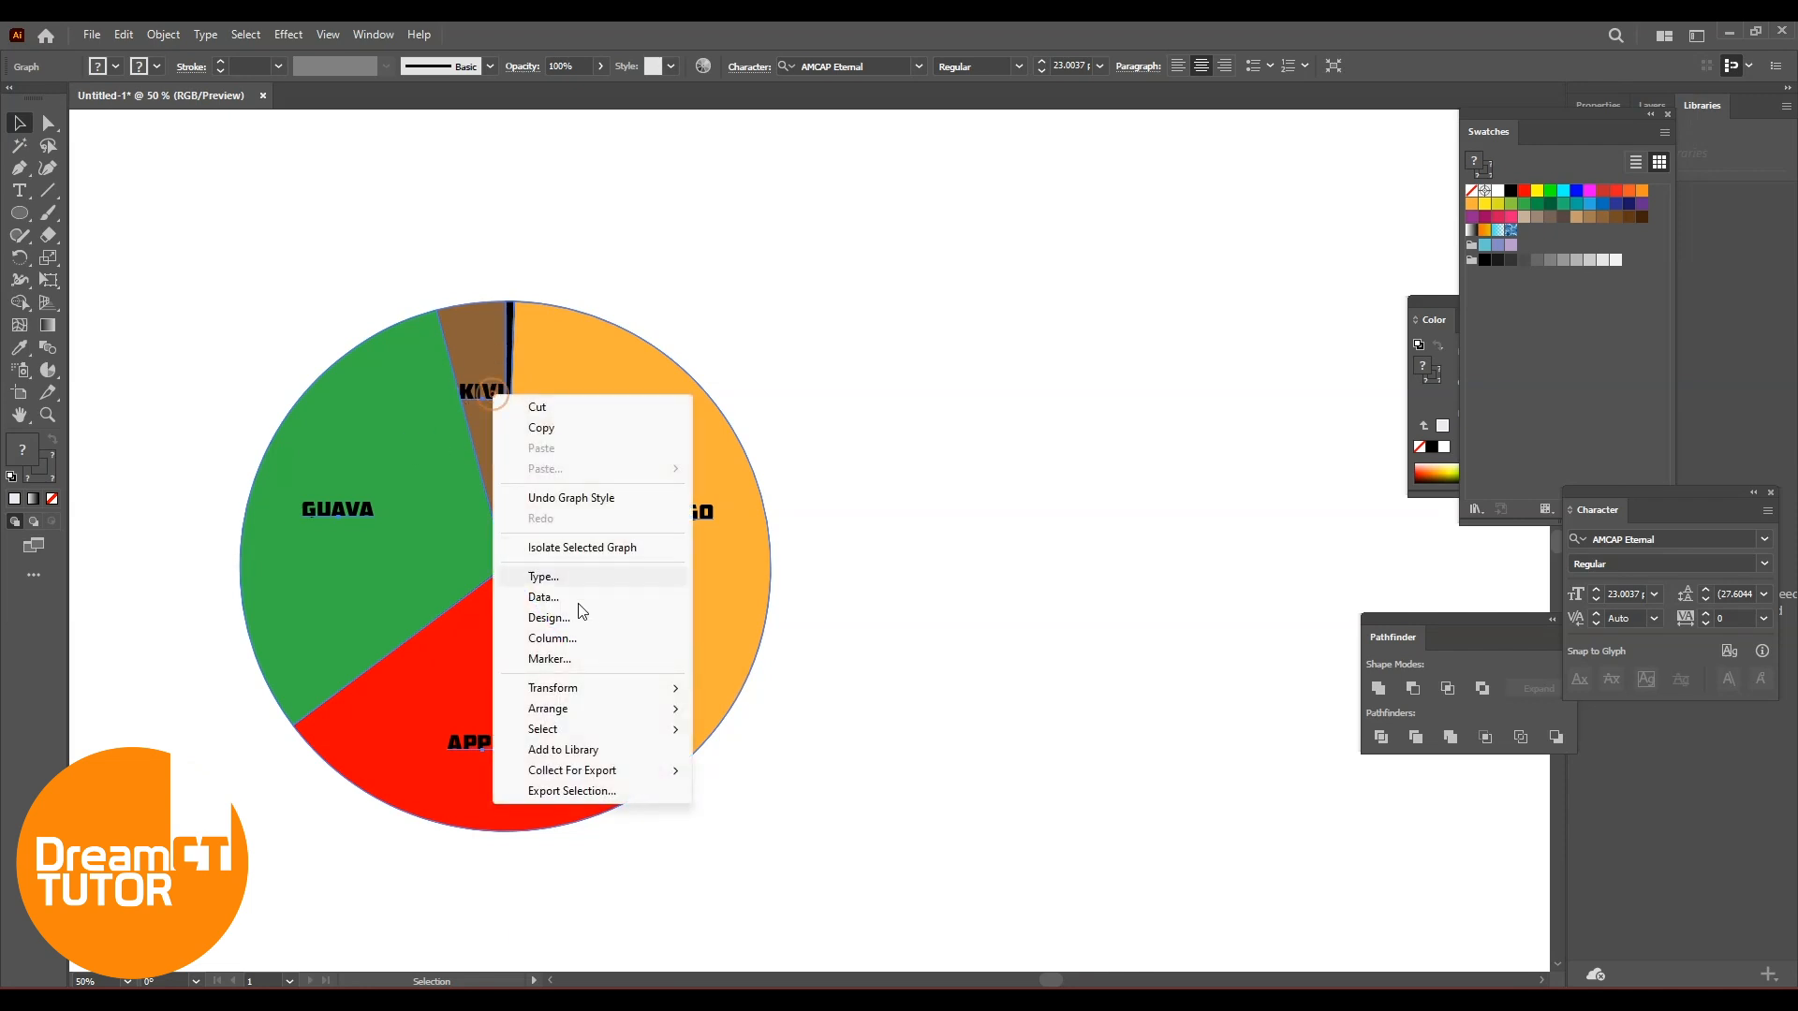
left_click(574, 577)
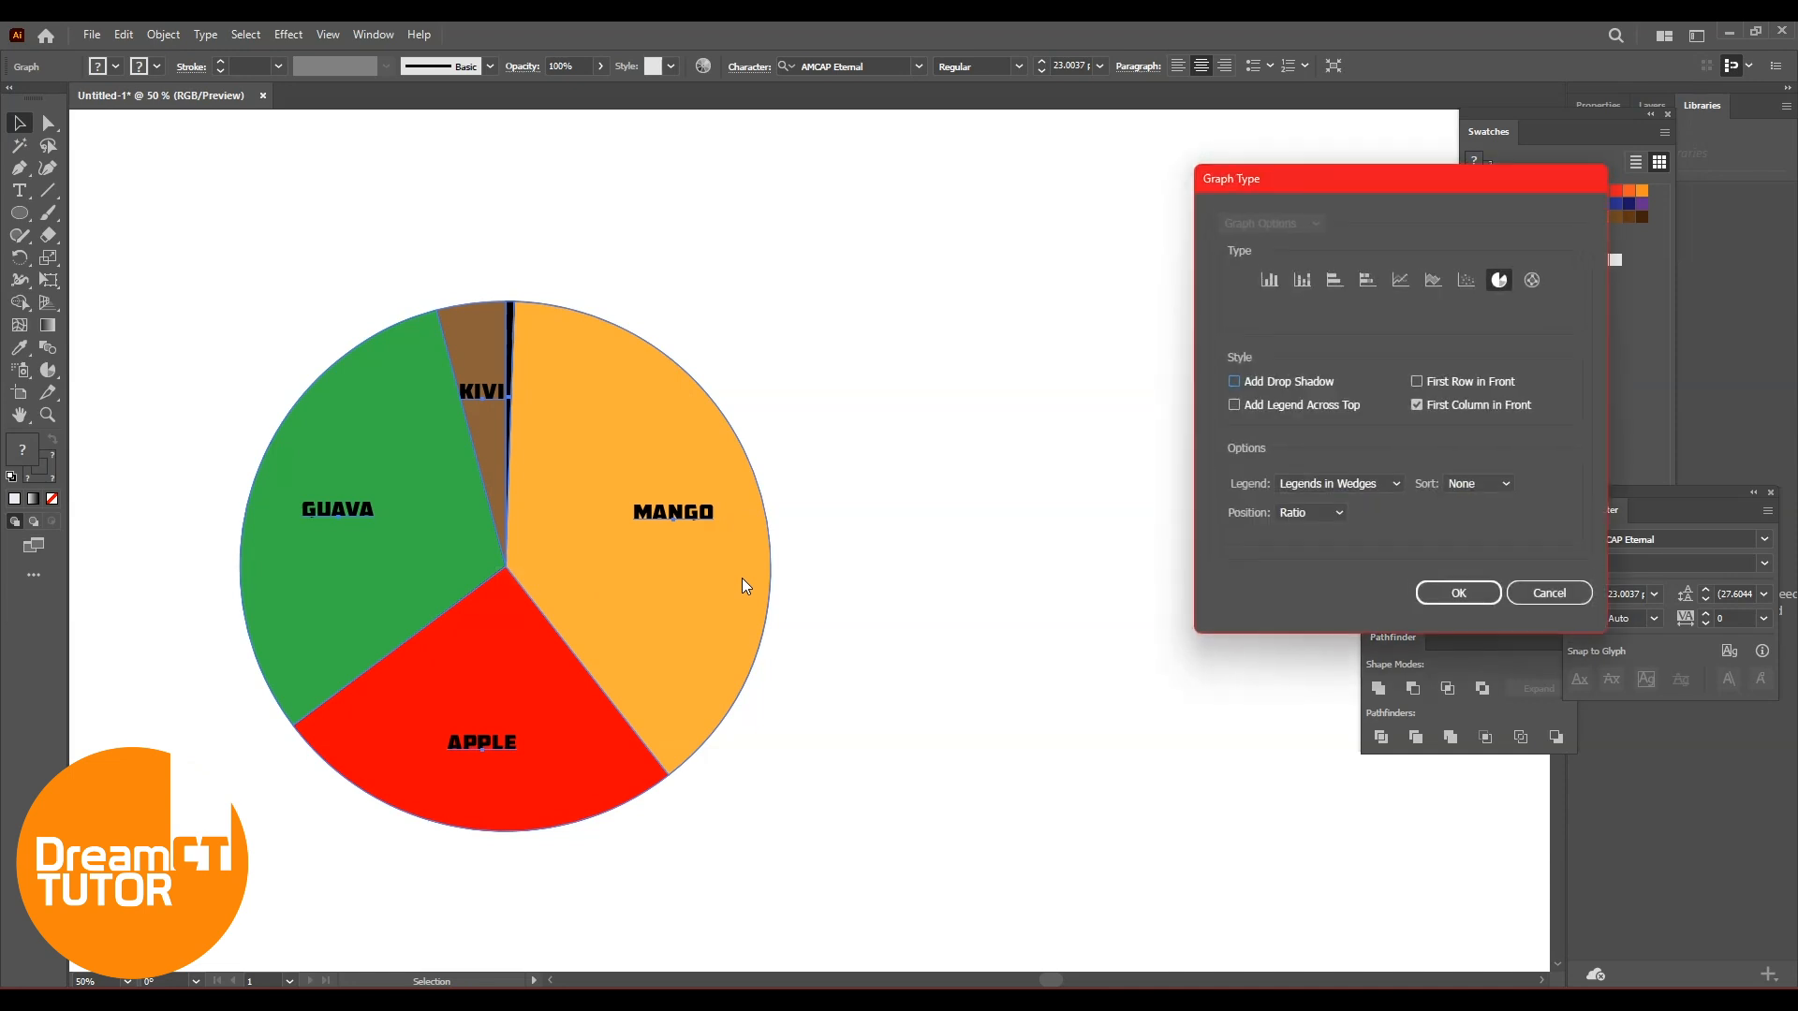
left_click(1388, 485)
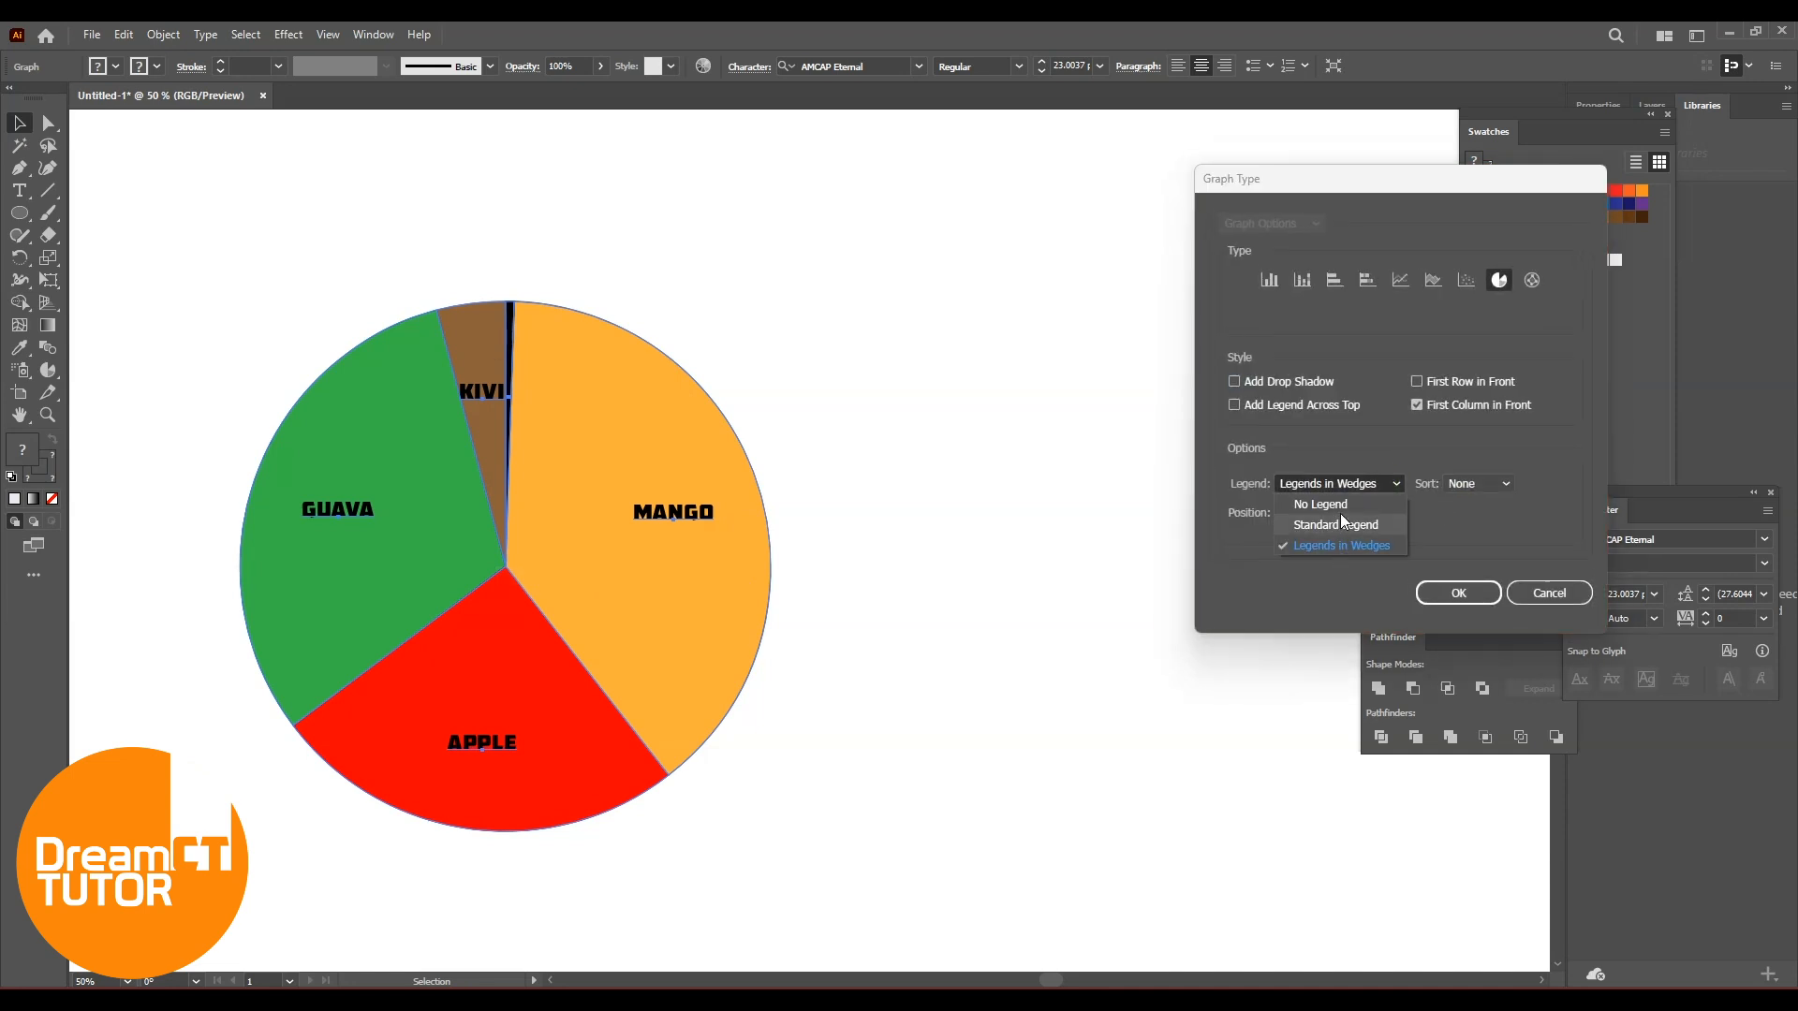
left_click(1341, 504)
left_click(1459, 594)
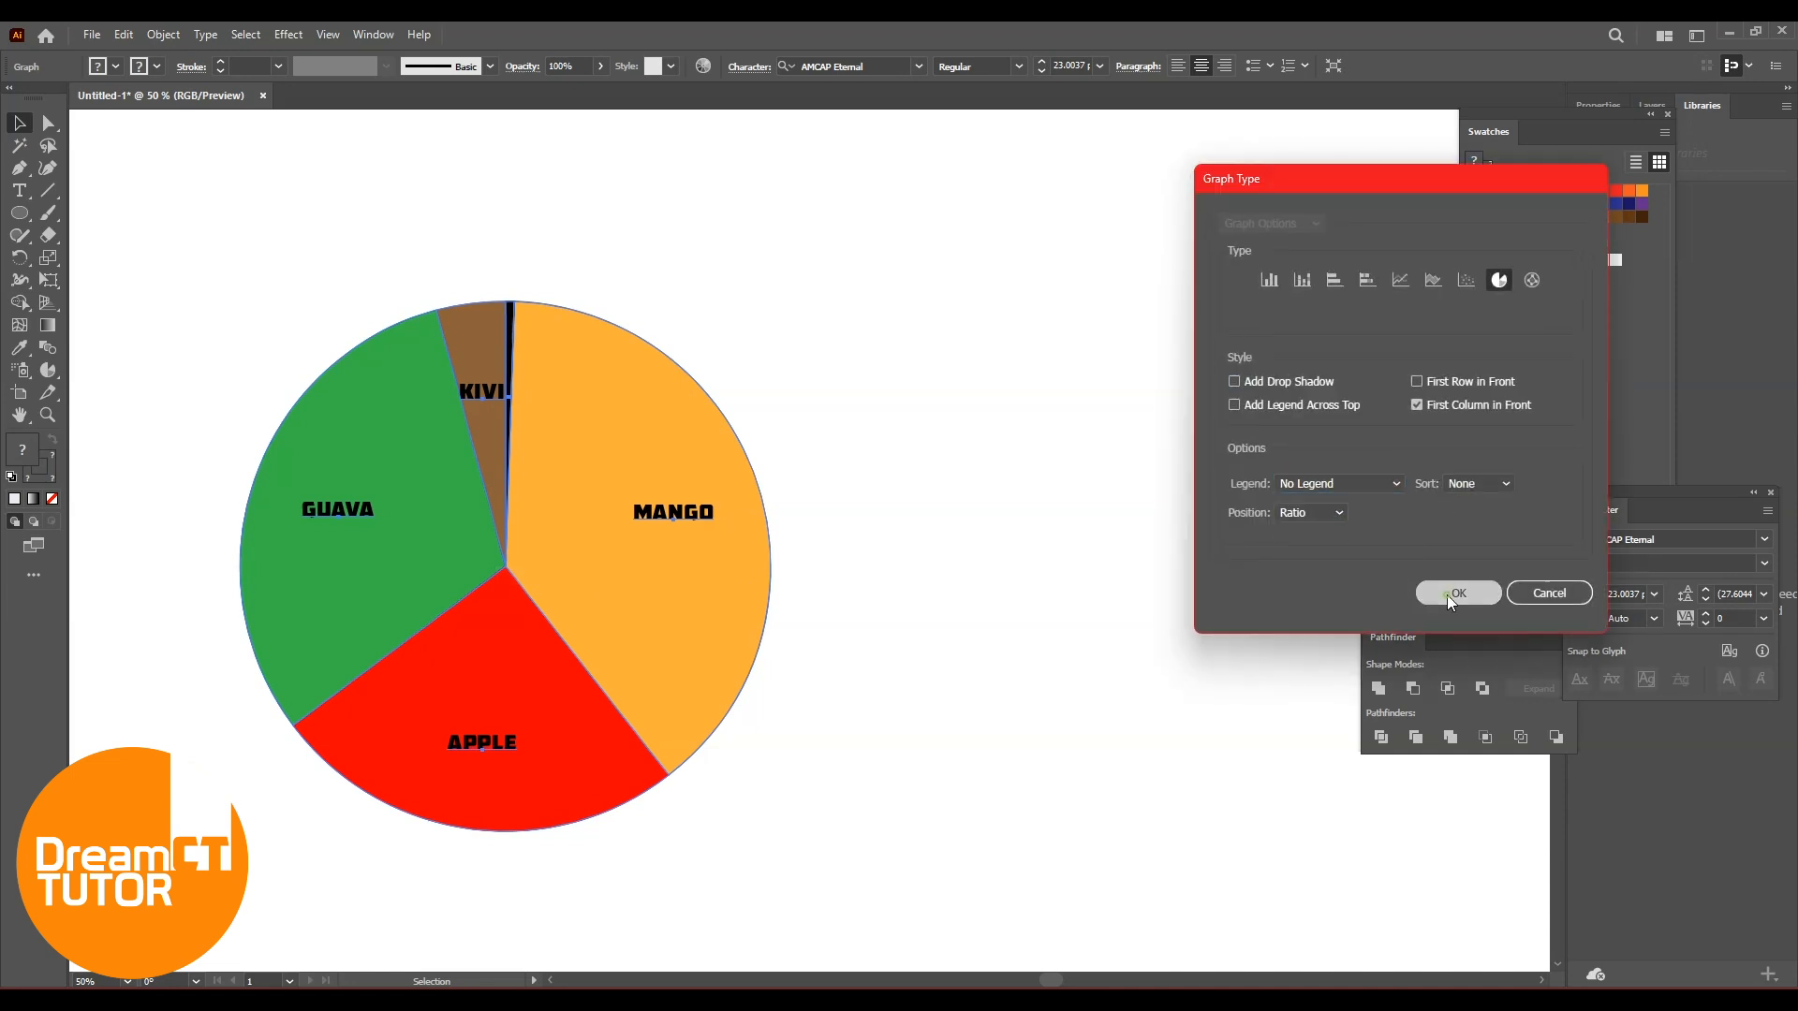
Change the pie graph to the Column graph type
right_click(566, 380)
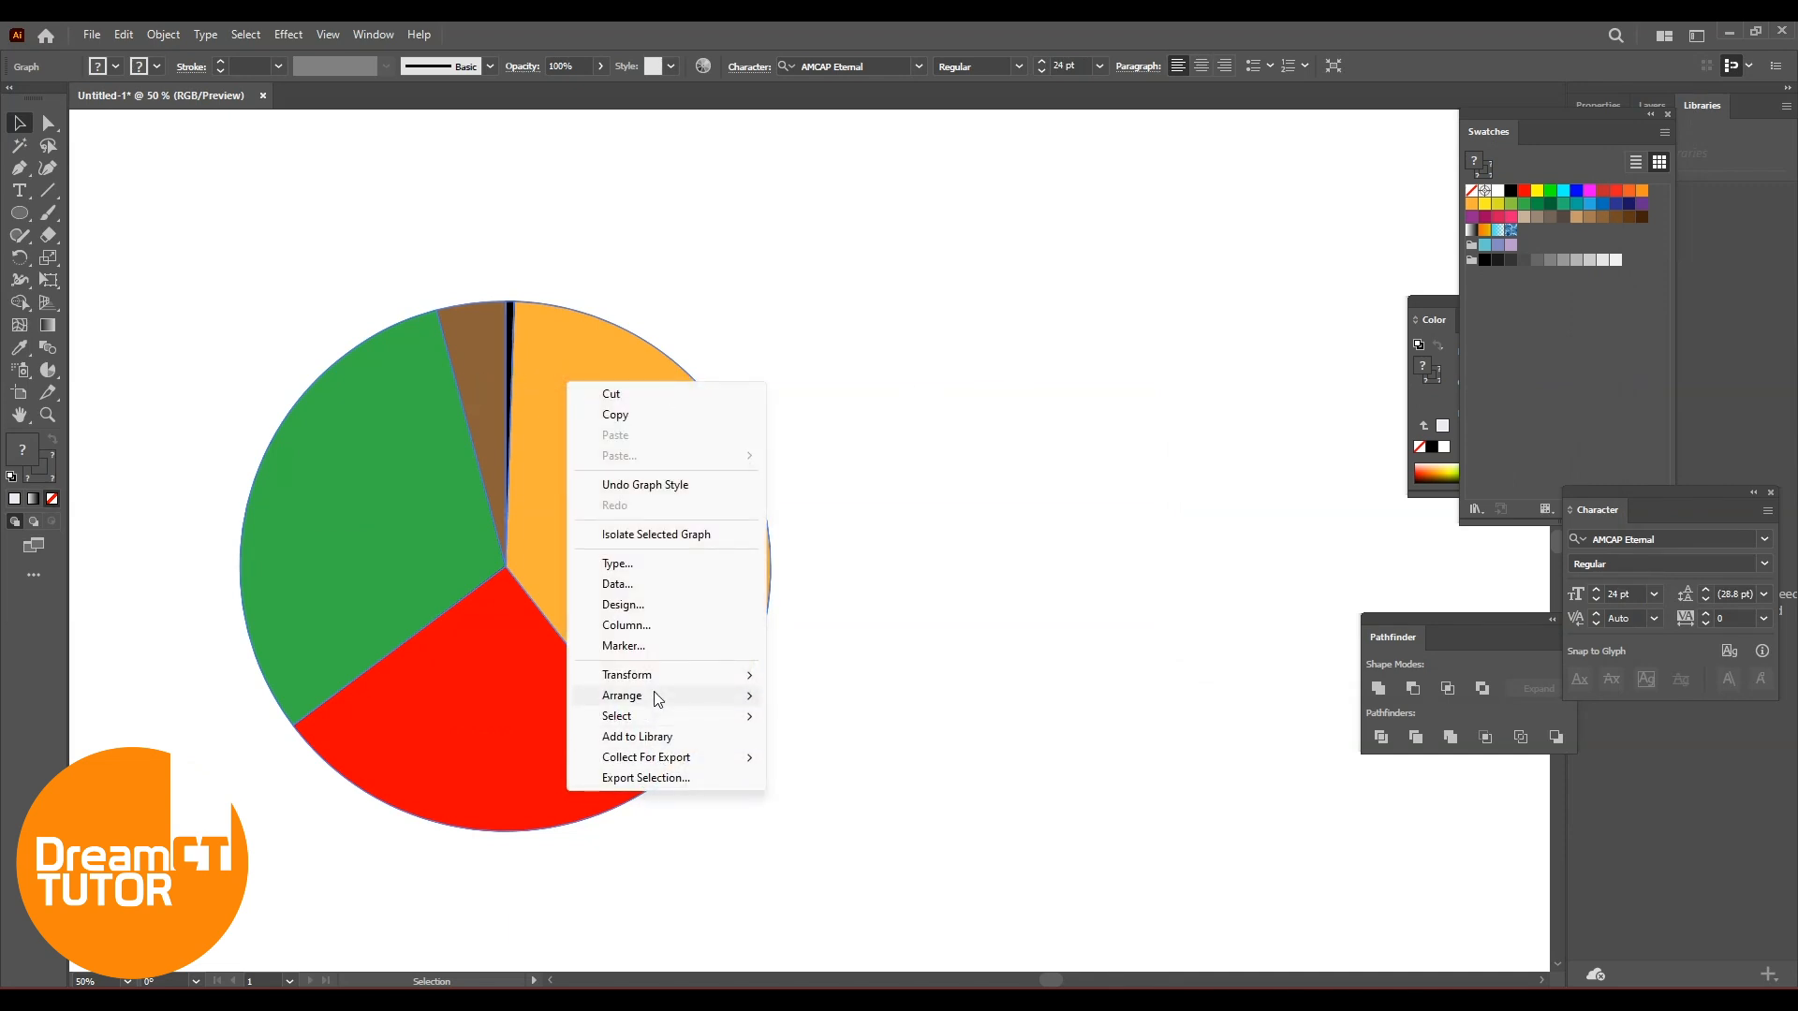
left_click(618, 563)
left_click(1270, 280)
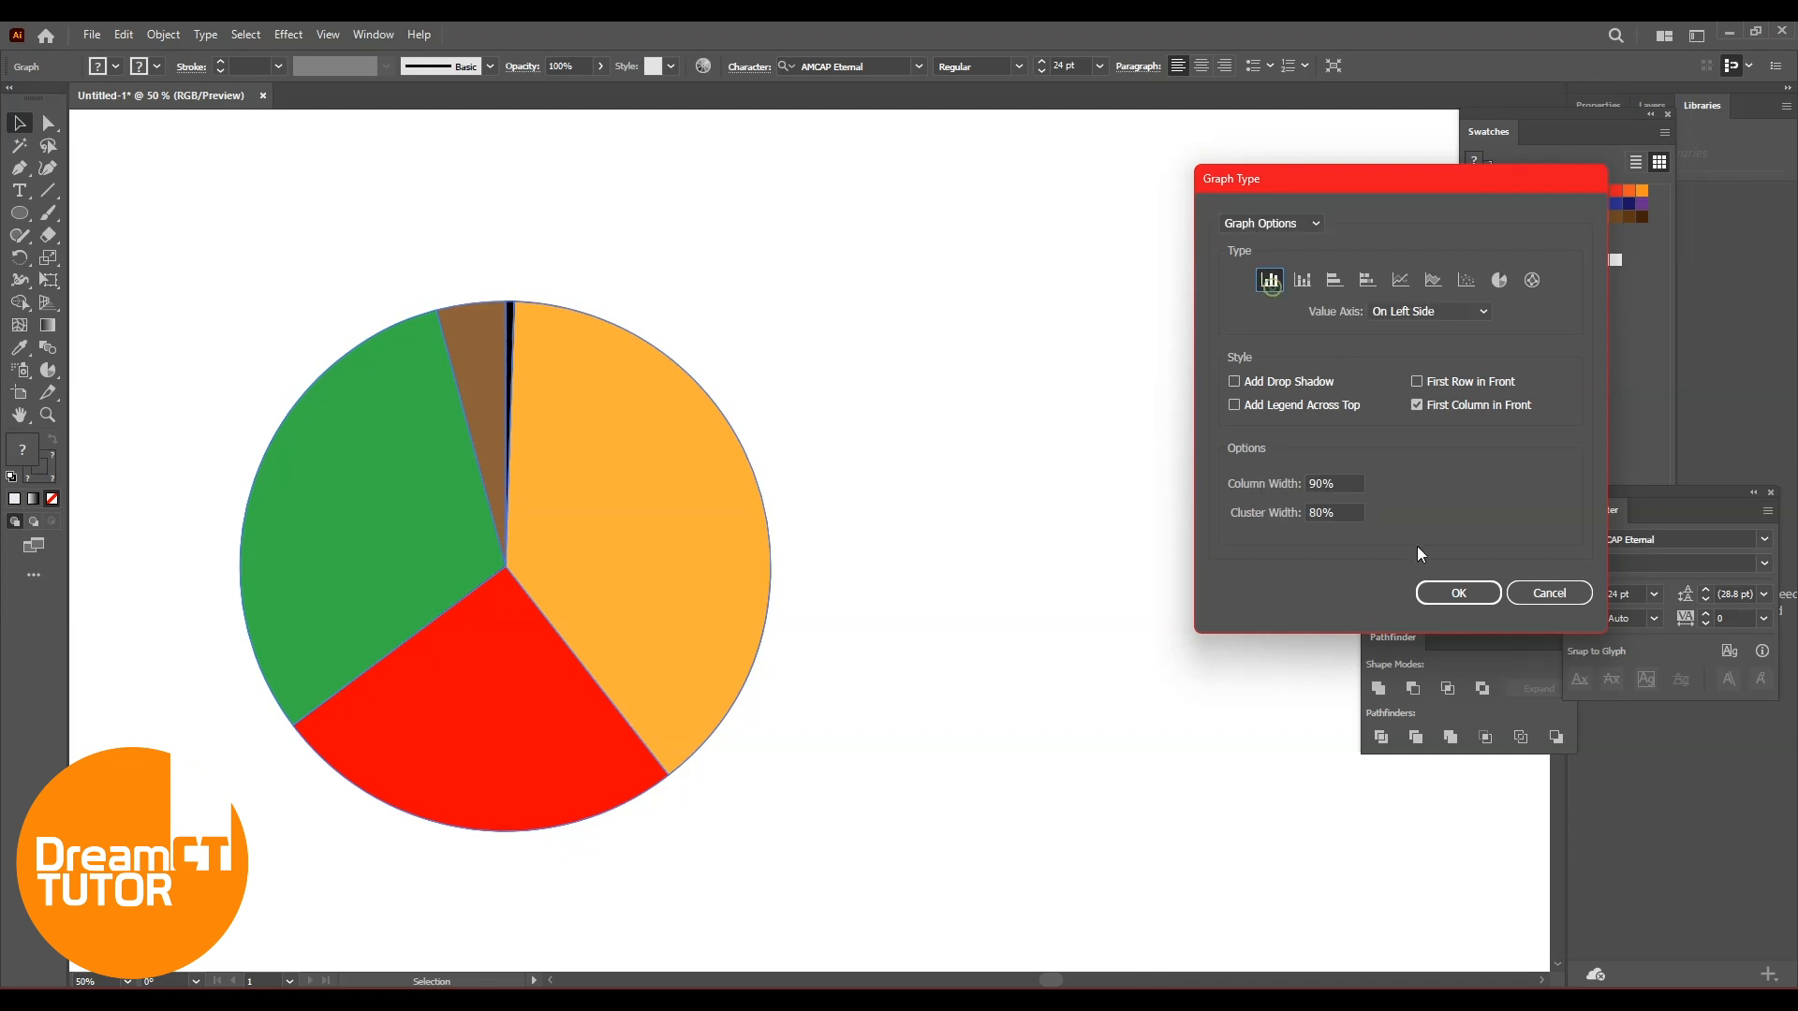
left_click(1477, 591)
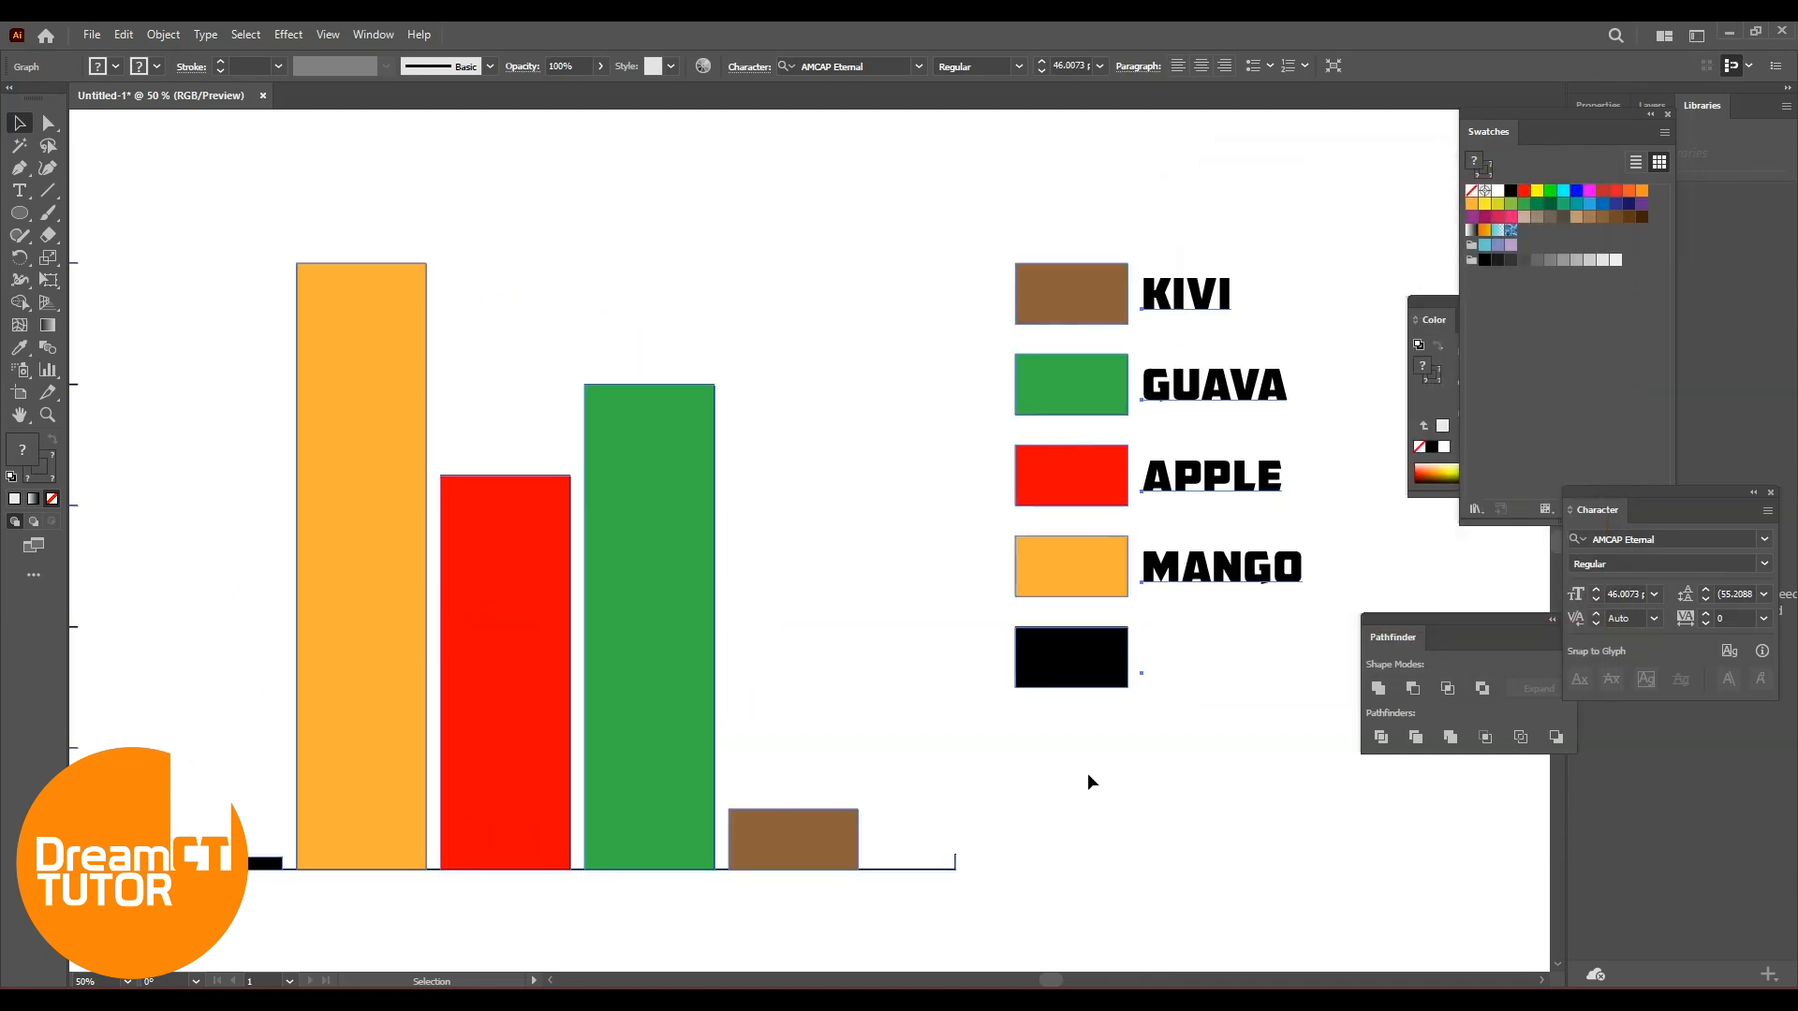
Change the column graph back to the Pie graph type with its standard legend
right_click(384, 291)
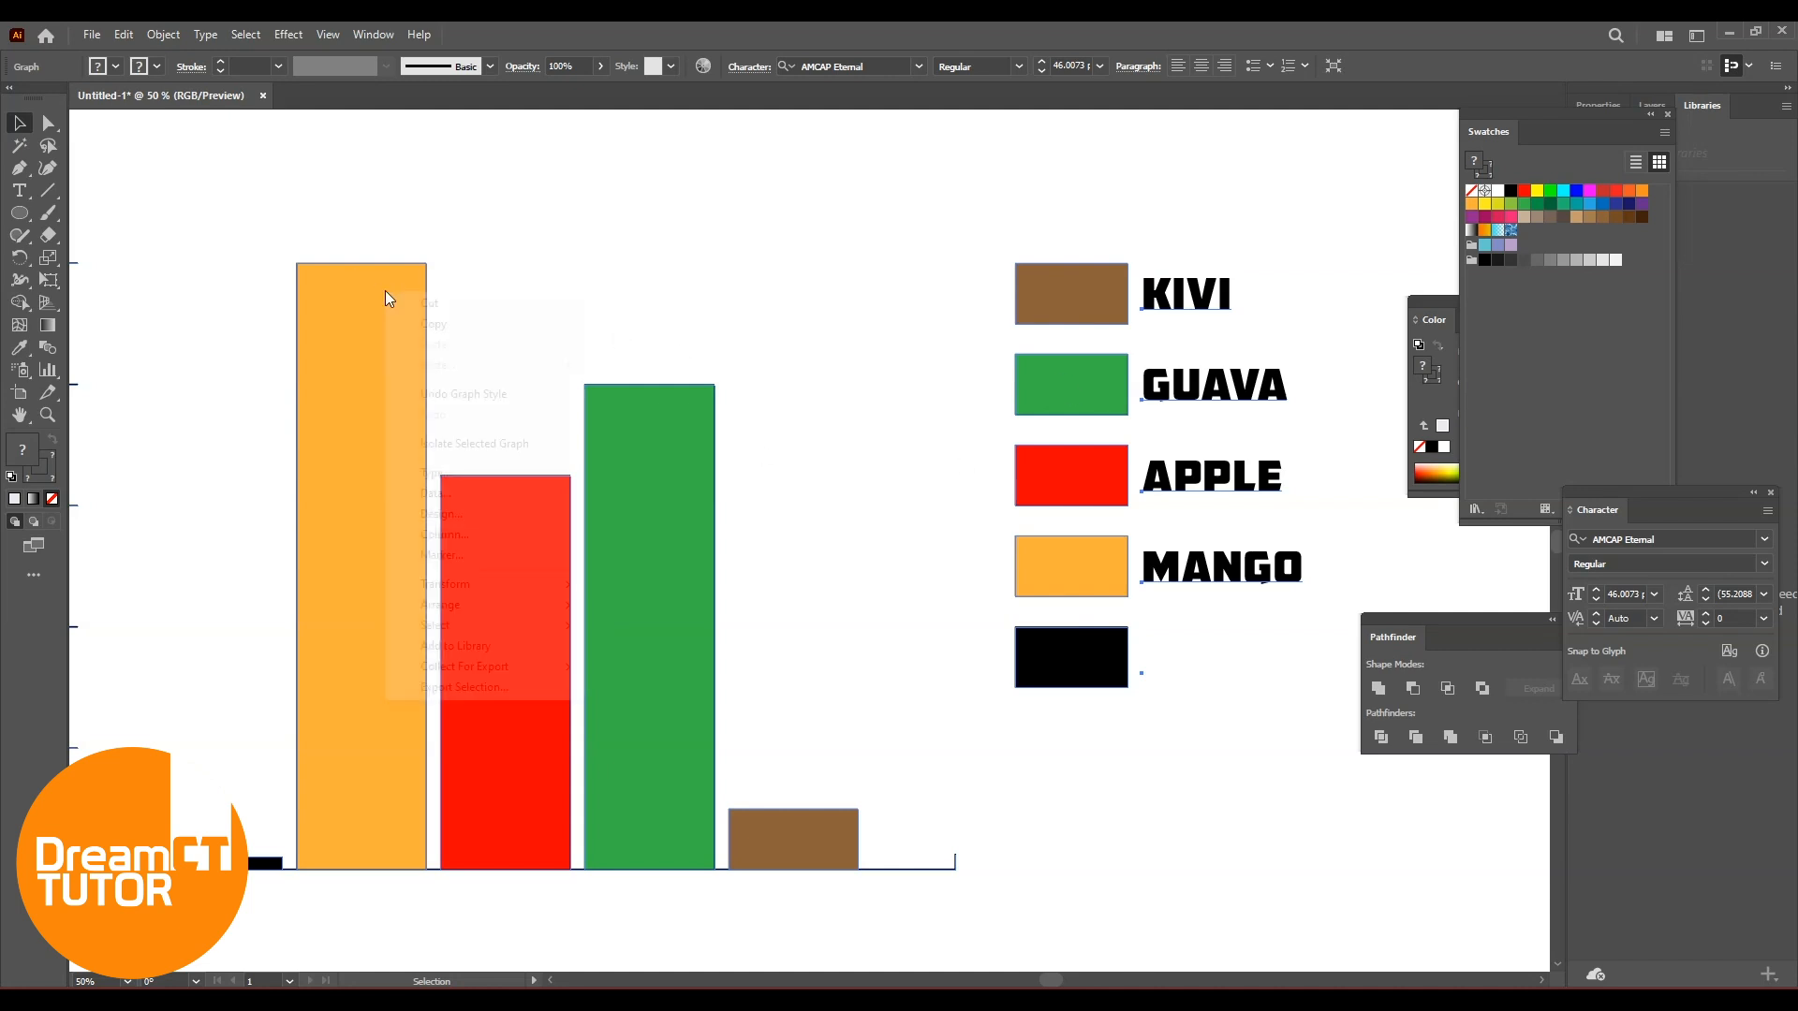
mouse_move(479, 596)
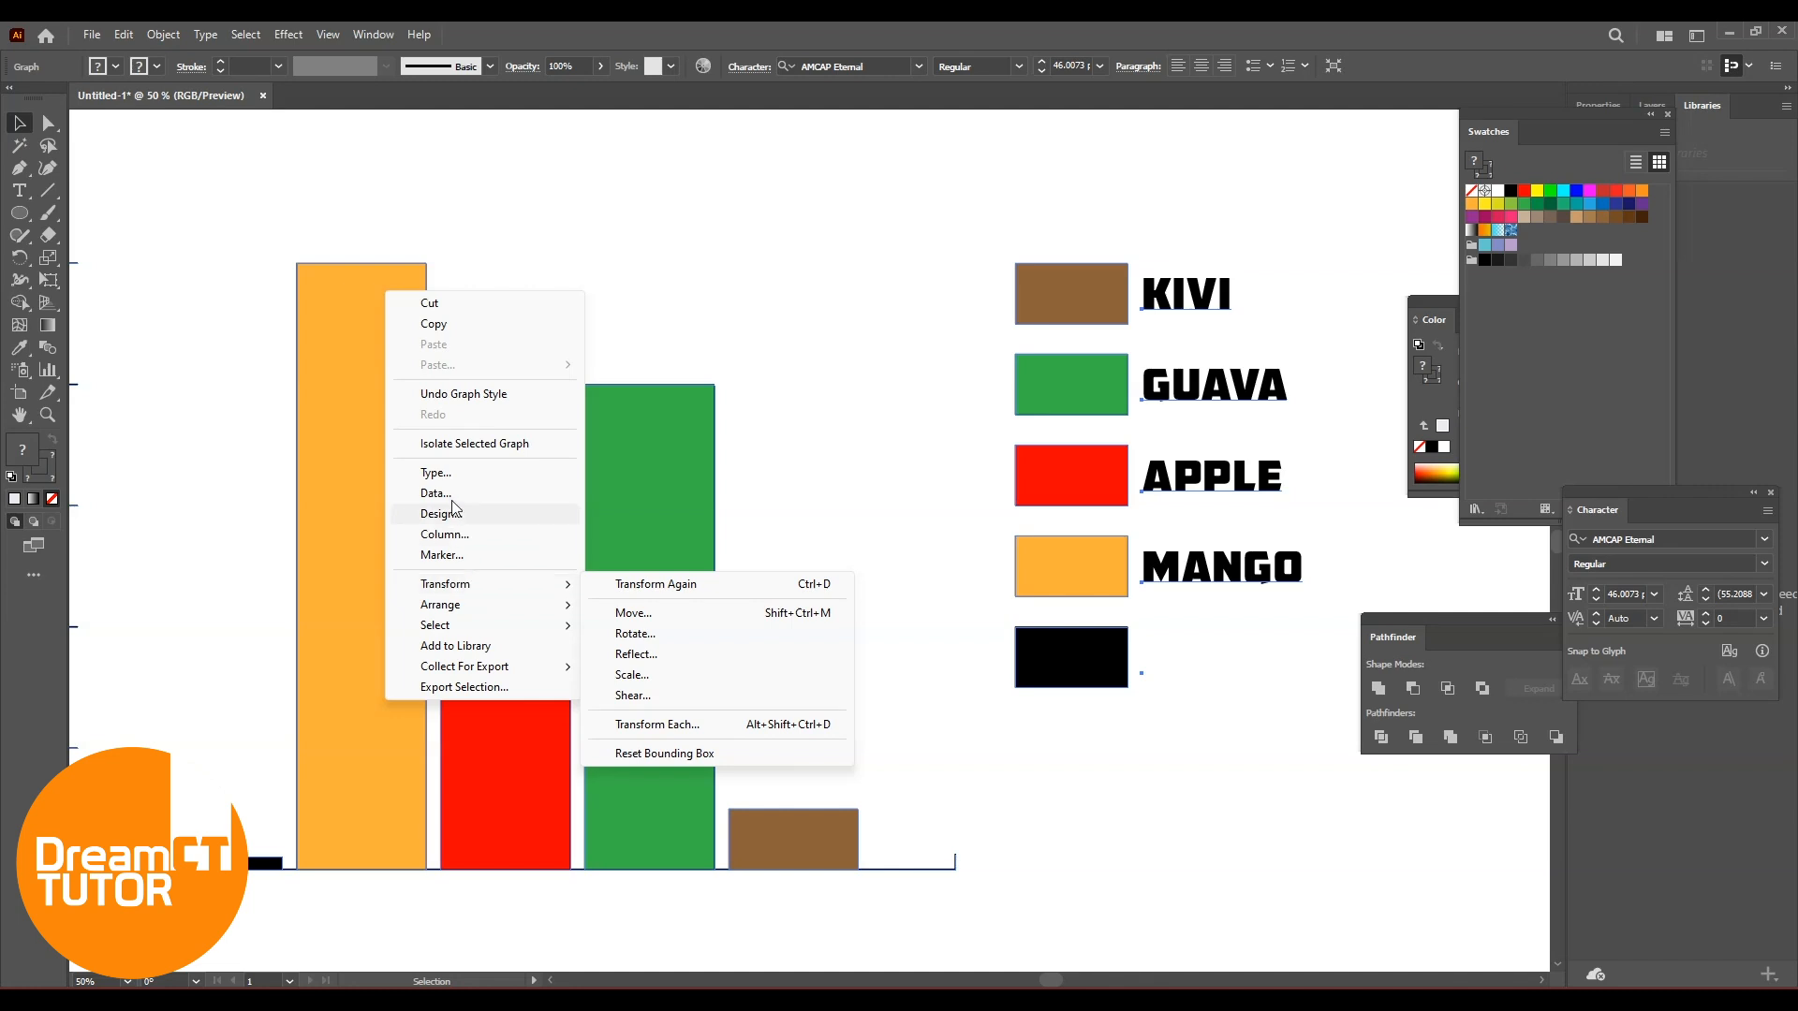
left_click(450, 471)
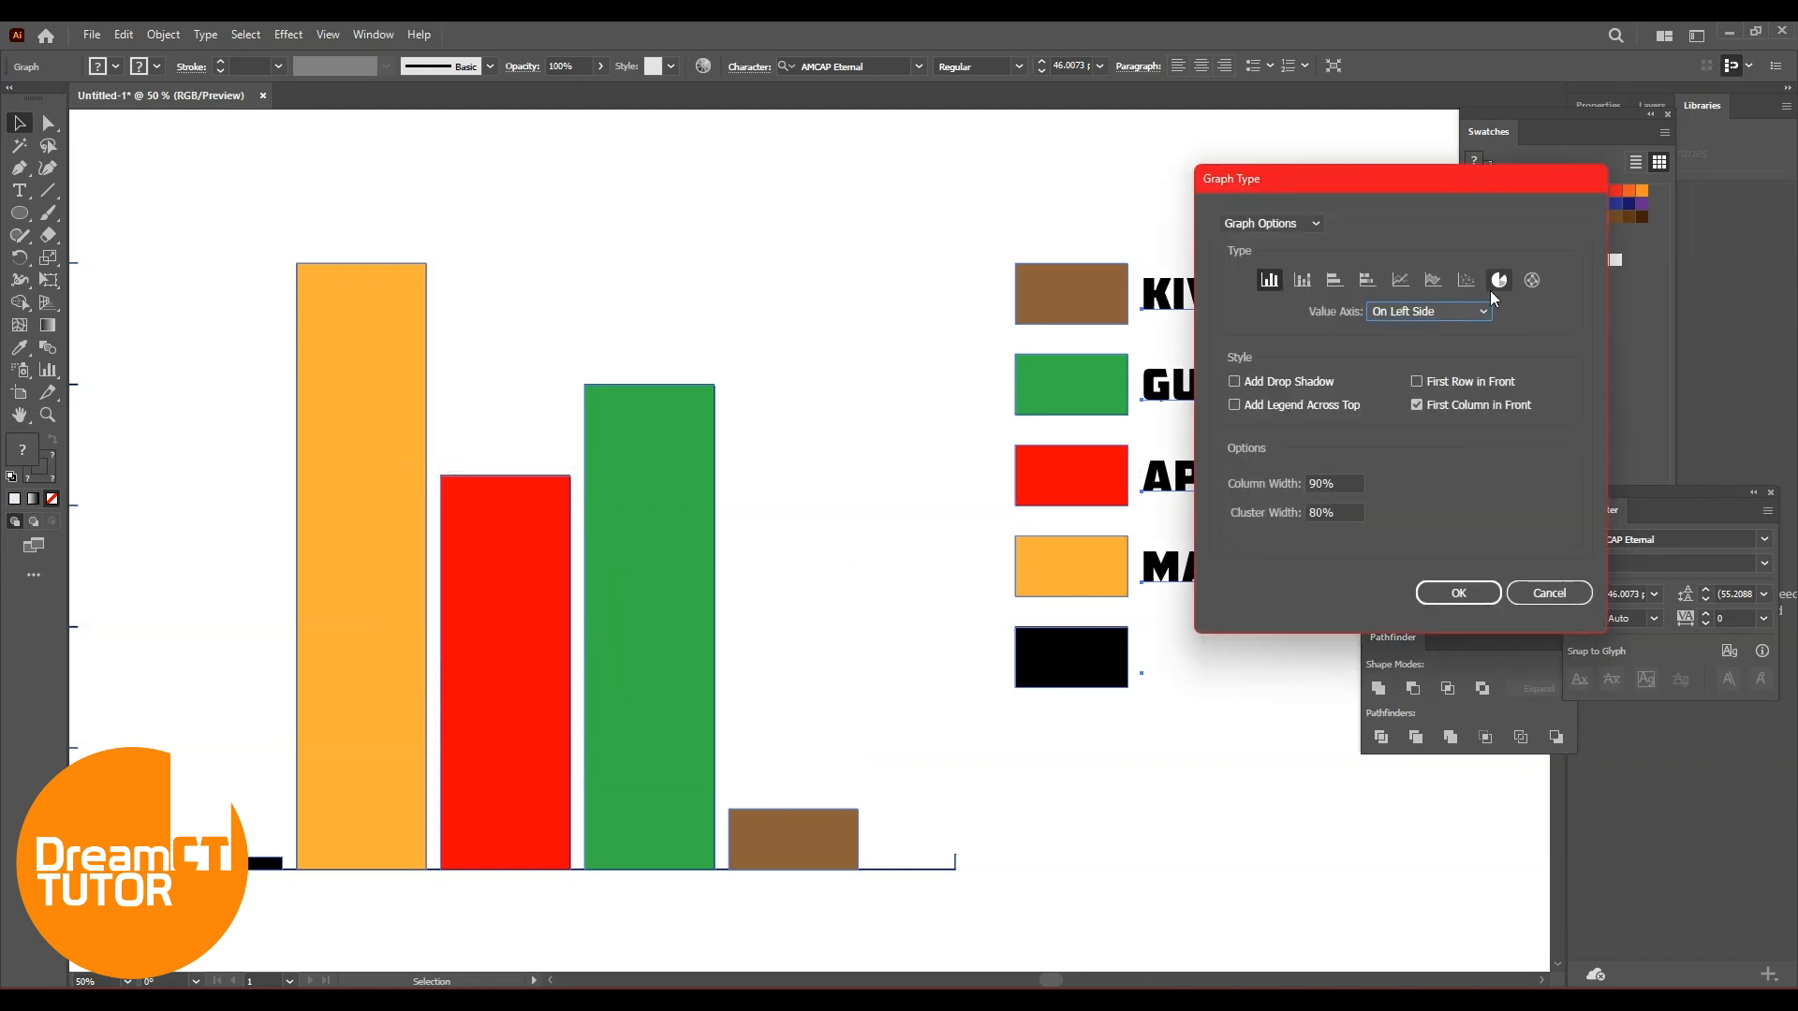
left_click(1496, 281)
left_click(1459, 593)
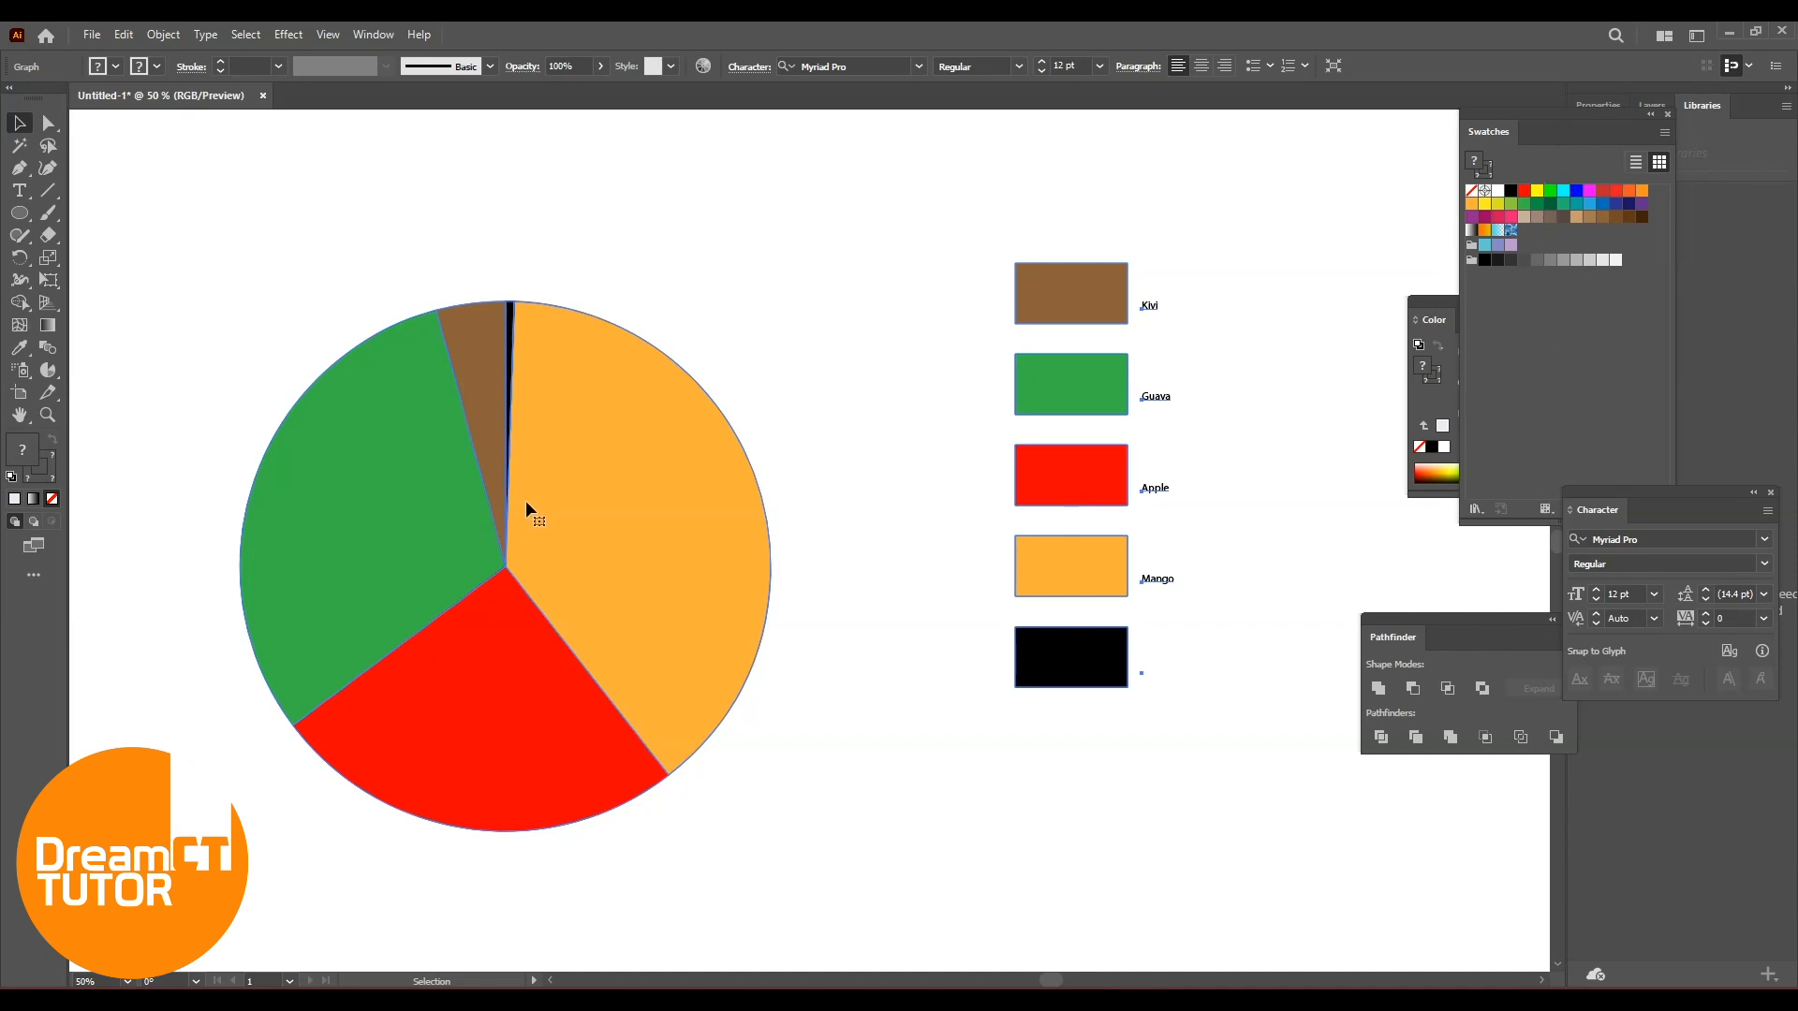
Move the floating Swatches, Color and Character panels off the dock and expand Layer 1 to show its graph object
left_click_drag(1506, 115, 1406, 171)
left_click_drag(1665, 491, 1380, 585)
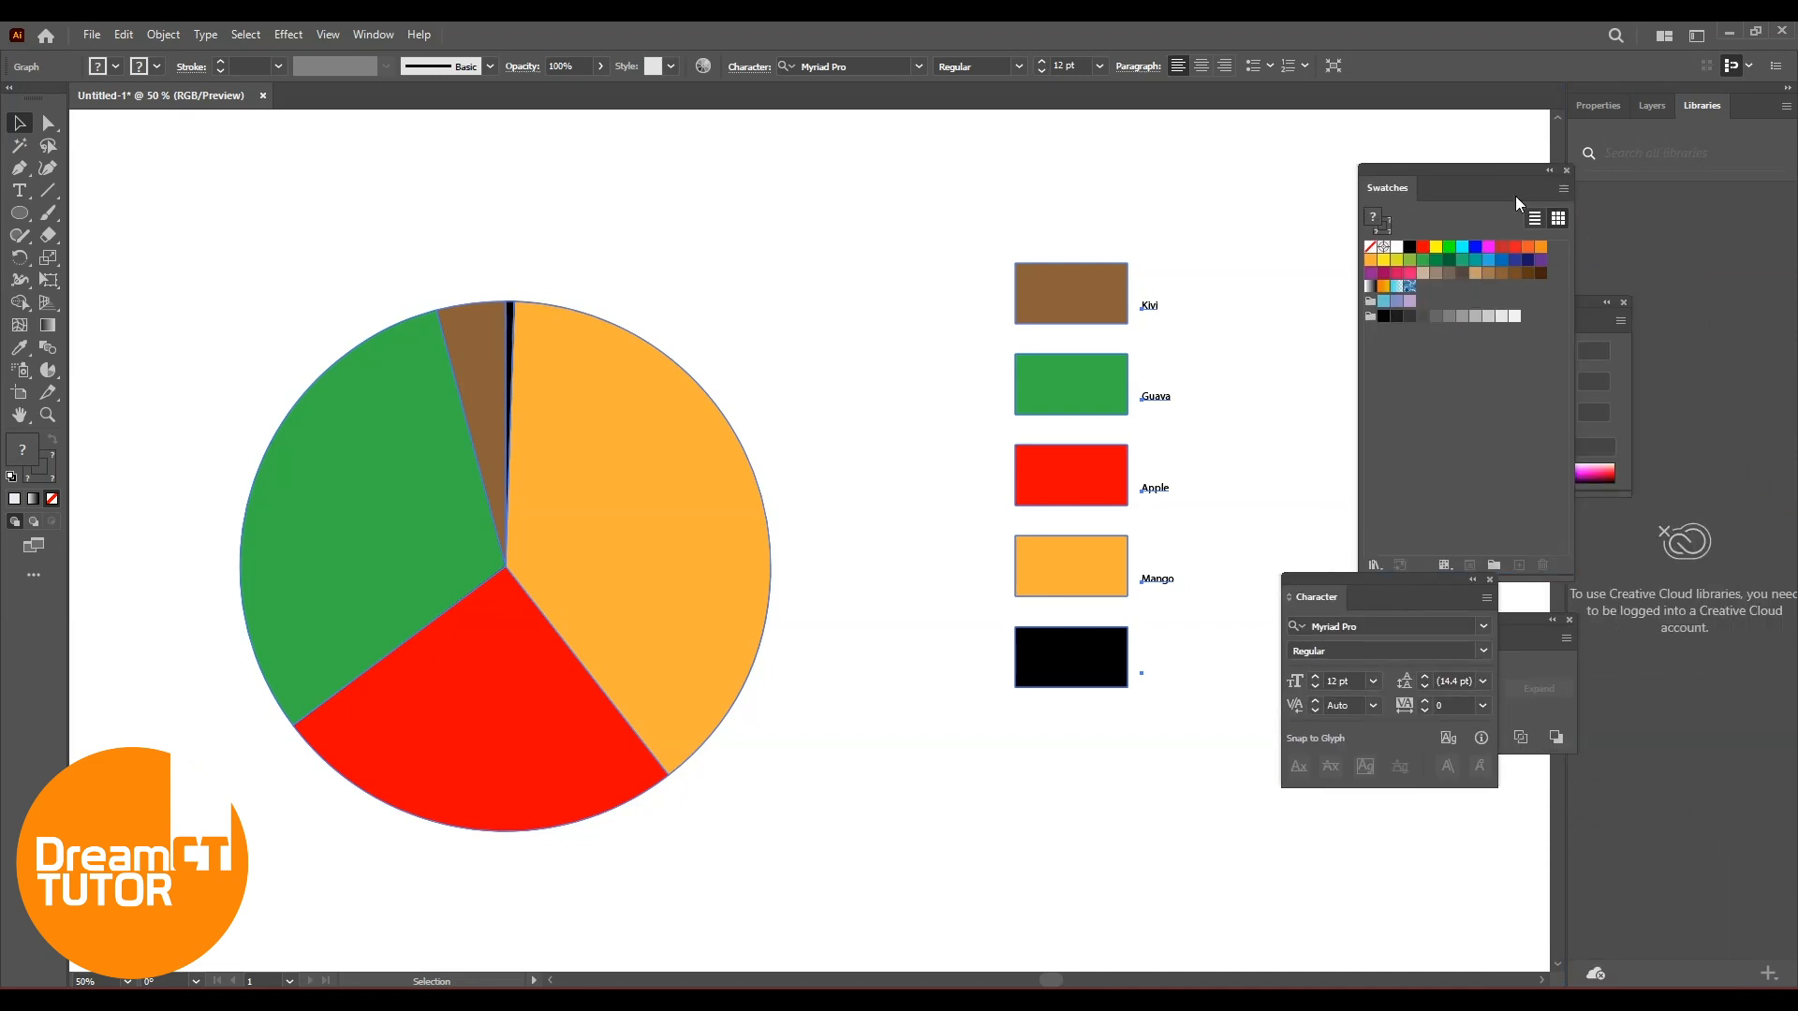
left_click(1648, 106)
left_click_drag(1471, 167, 1195, 193)
left_click_drag(1523, 306, 1461, 189)
left_click_drag(1266, 204, 1464, 570)
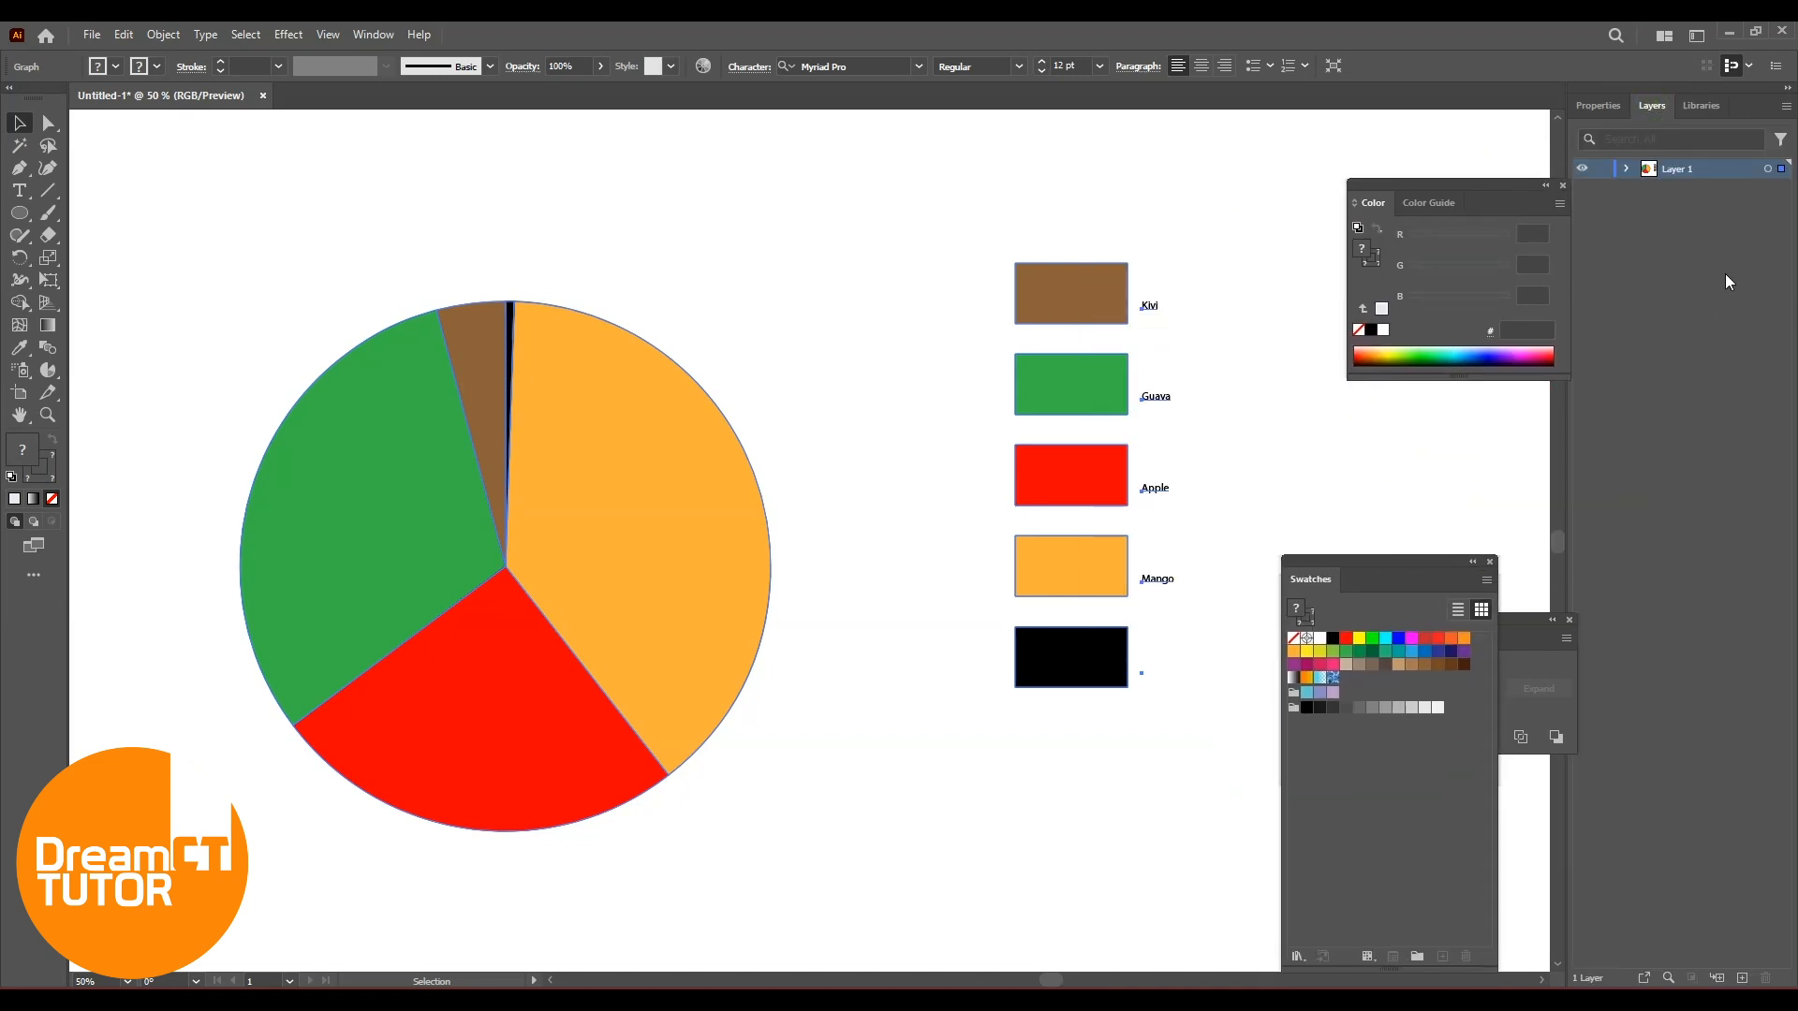
left_click(1625, 170)
left_click(1701, 195)
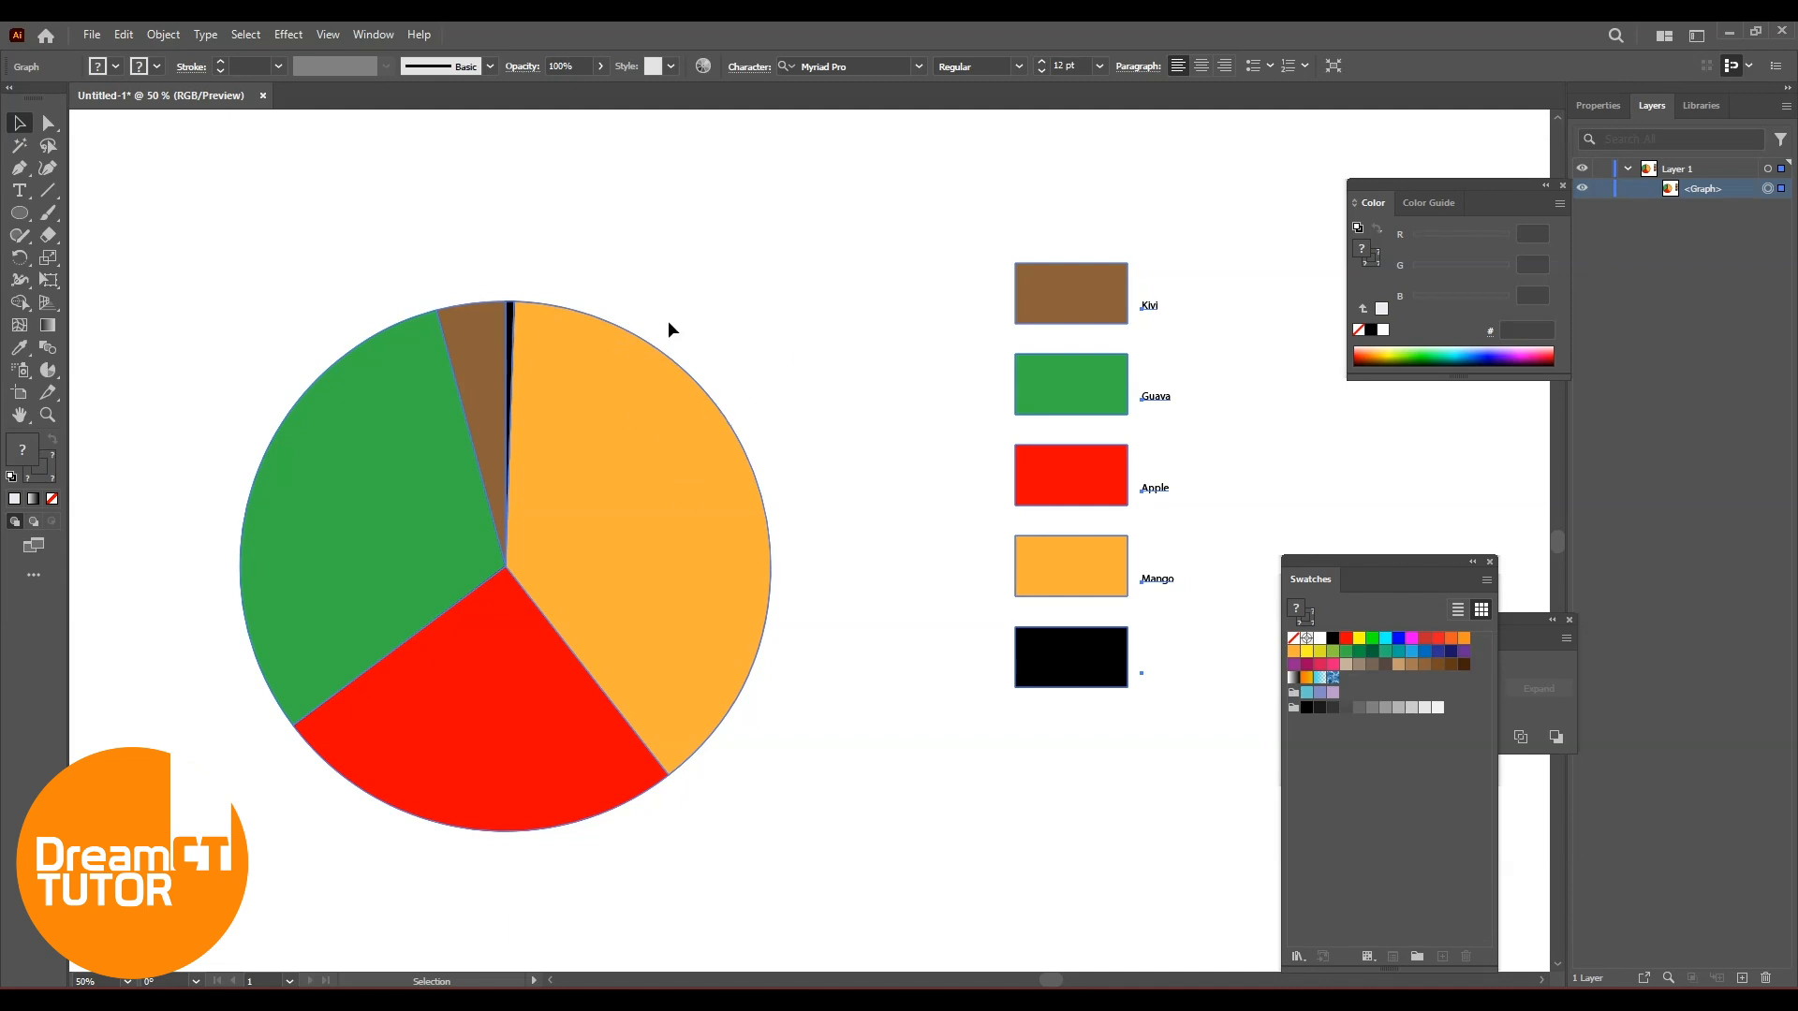
Select the whole pie graph with its legend and ungroup it, accepting the loss of its graph data and style
left_click_drag(408, 227, 1187, 837)
left_click_drag(646, 412, 645, 416)
left_click(163, 34)
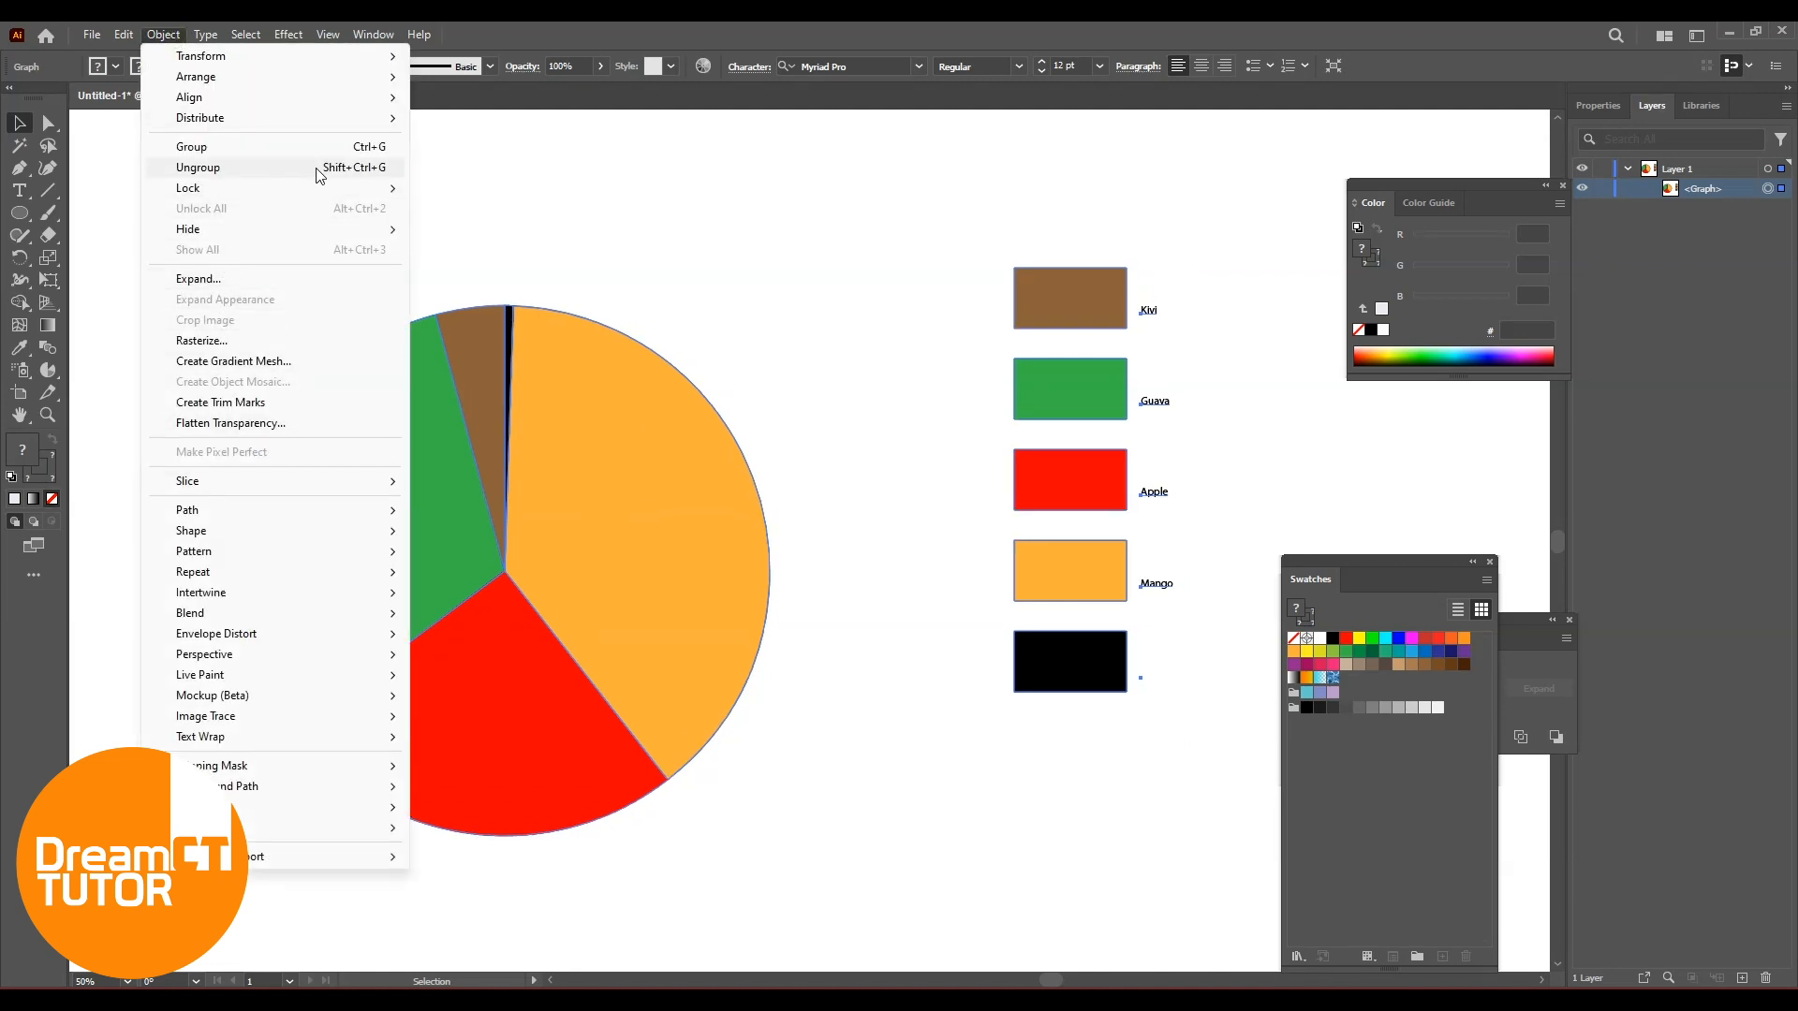
left_click(380, 170)
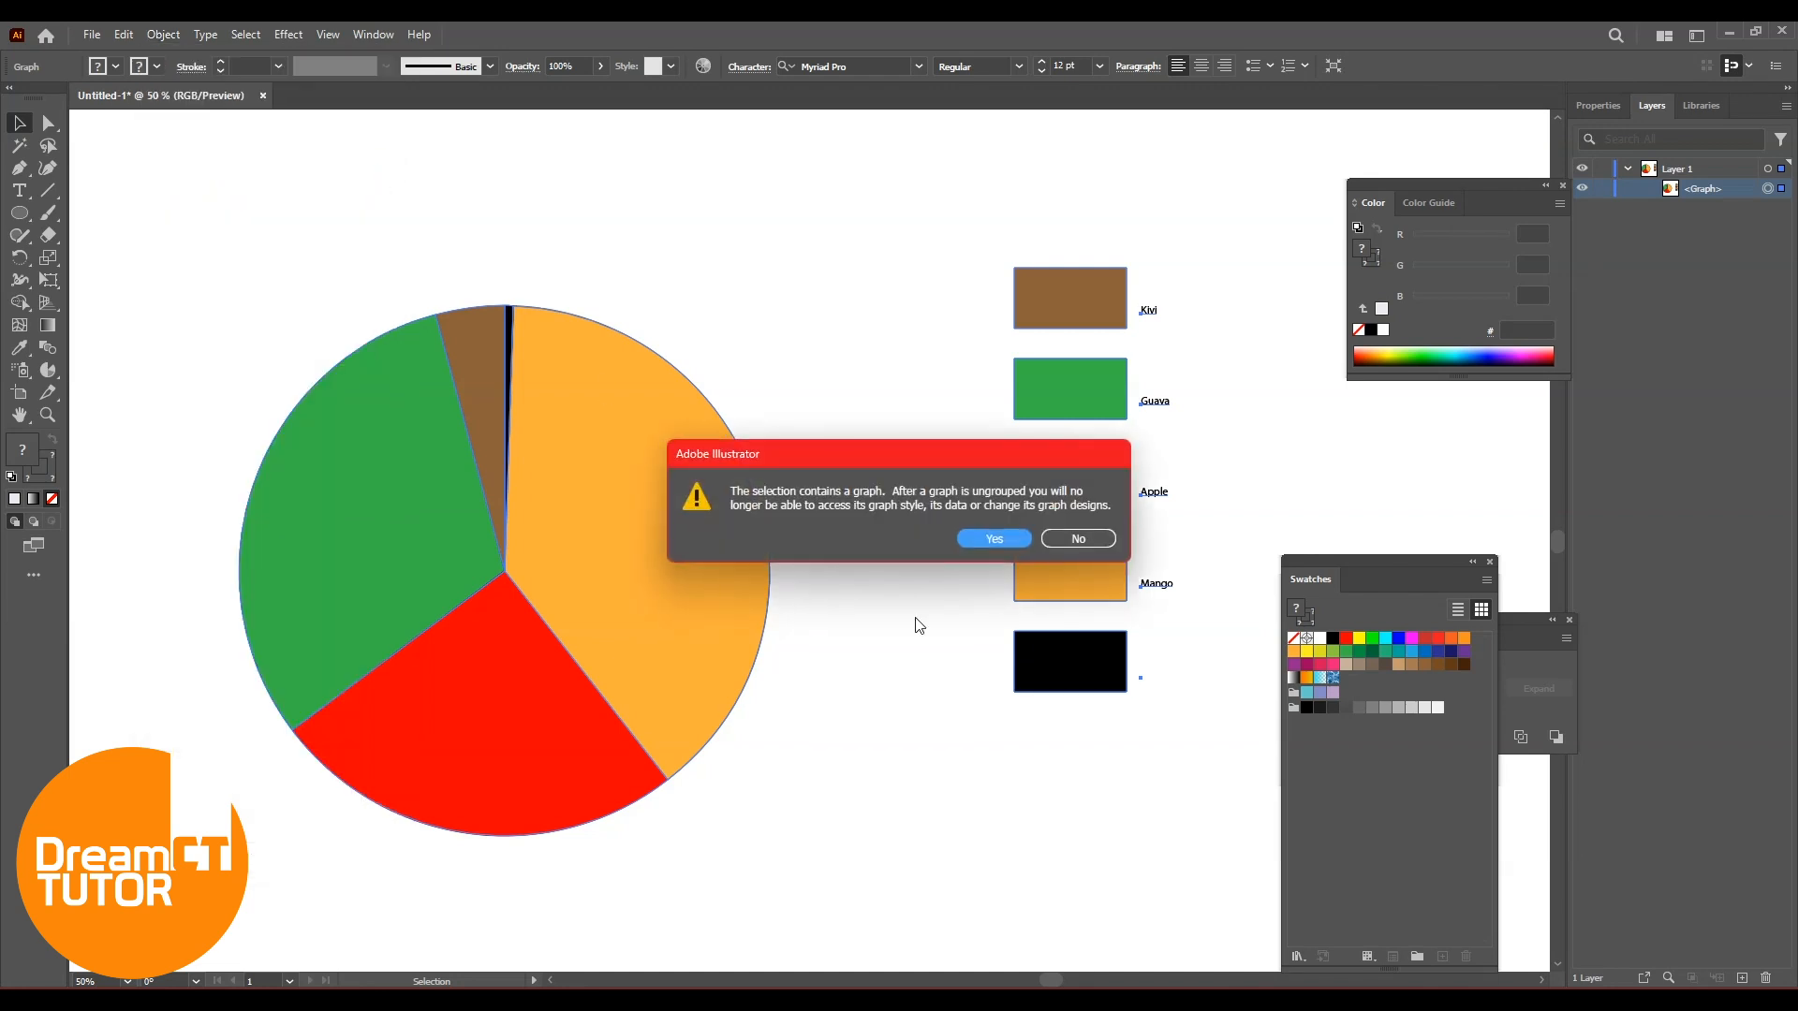
left_click(1015, 539)
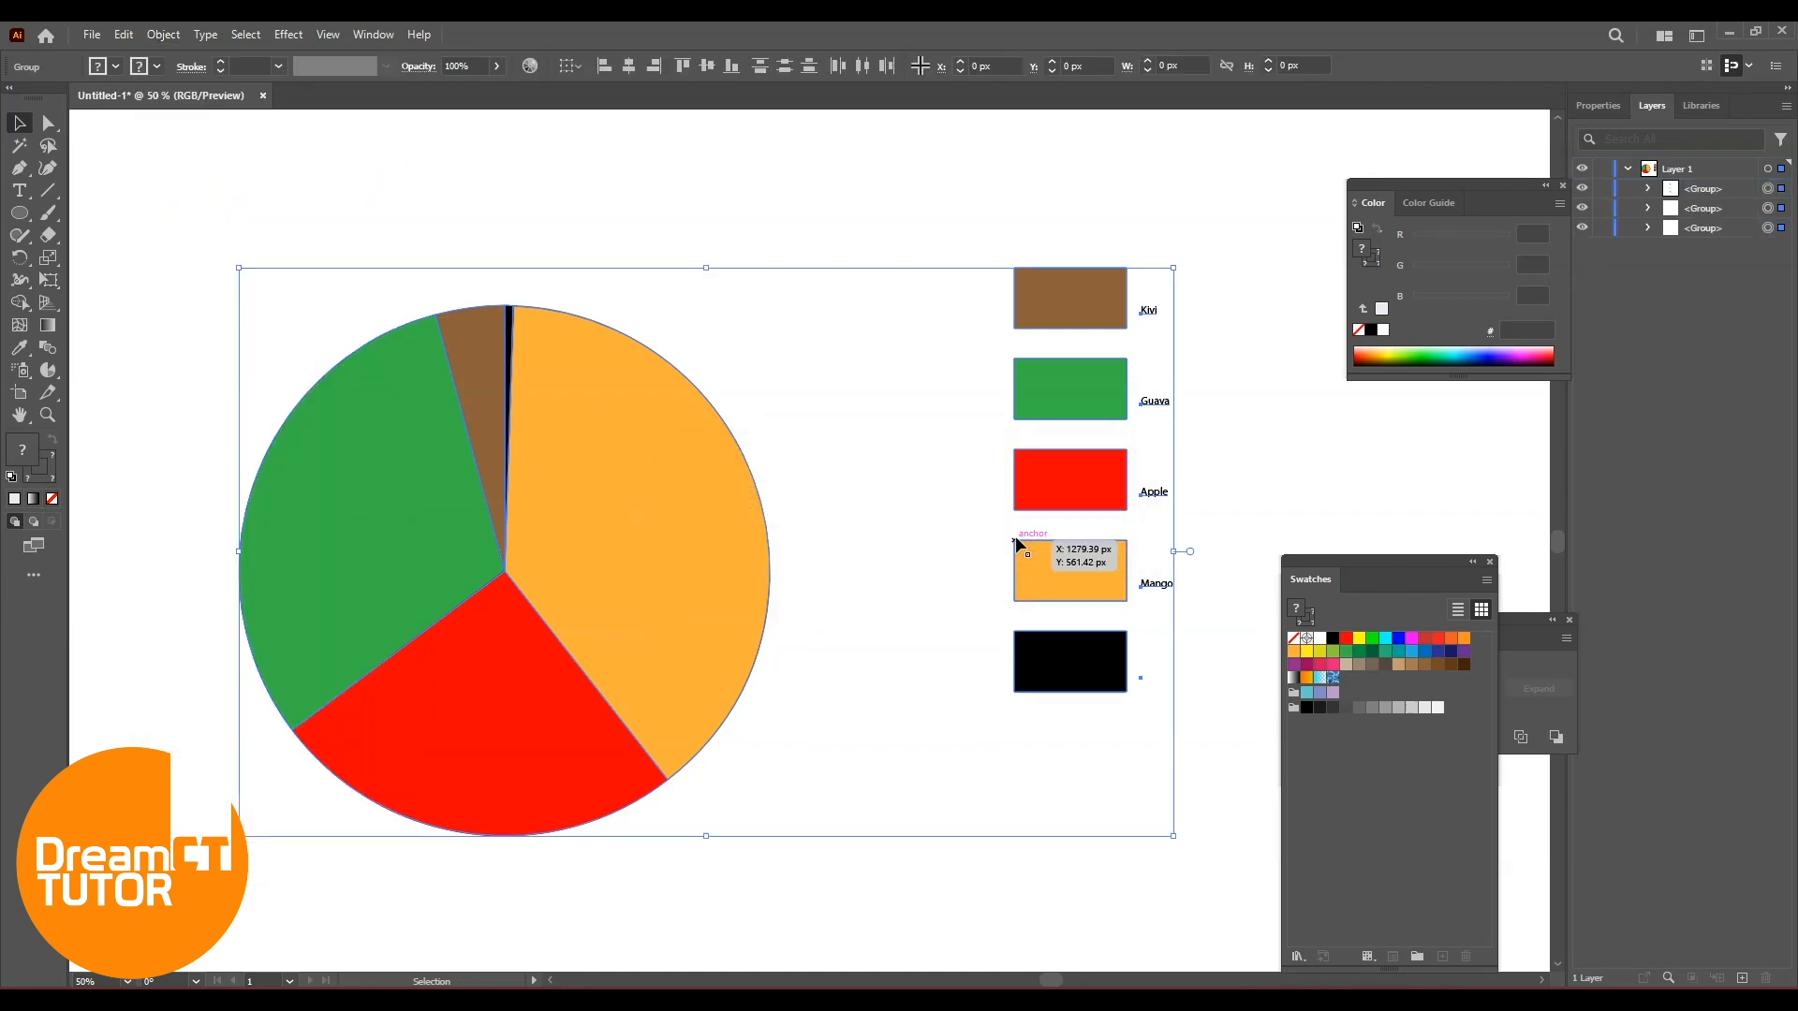
Check what each of the three groups in Layer 1 contains by hiding and showing them one at a time
left_click(1647, 188)
left_click(1647, 189)
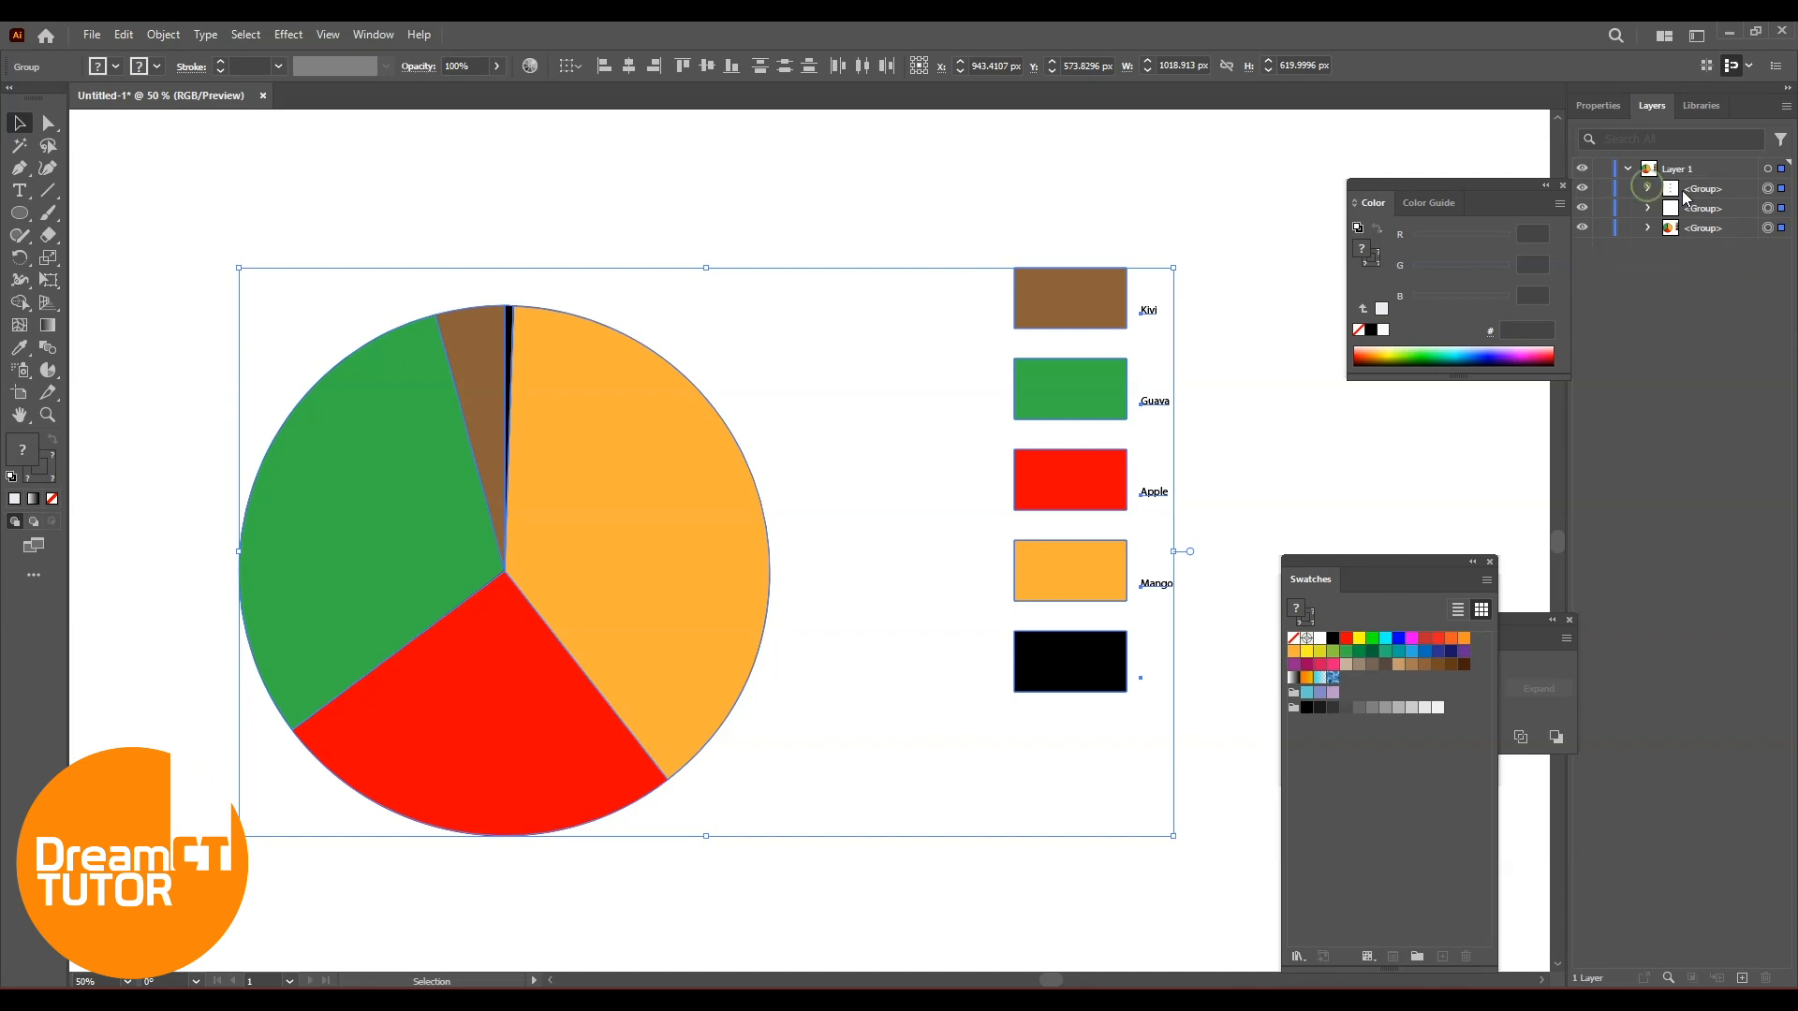
left_click(1581, 189)
left_click(1581, 189)
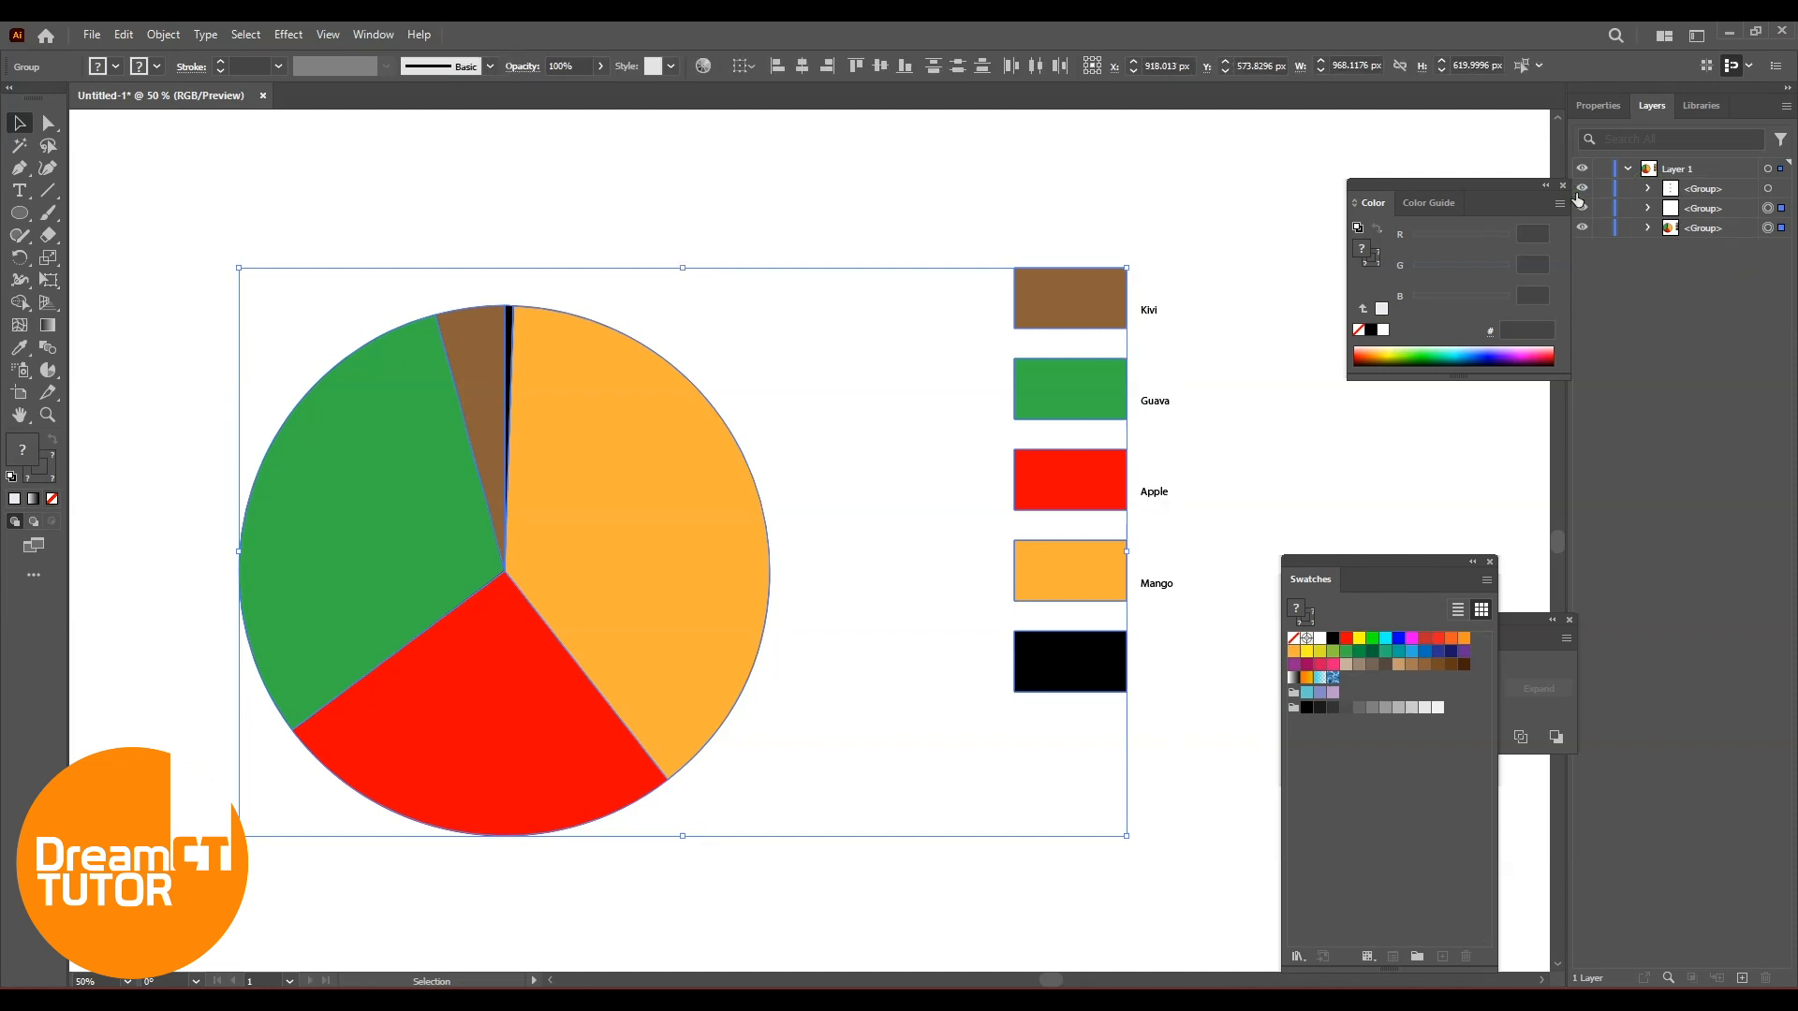
left_click(1581, 208)
left_click(1582, 208)
left_click(1582, 226)
left_click(1583, 227)
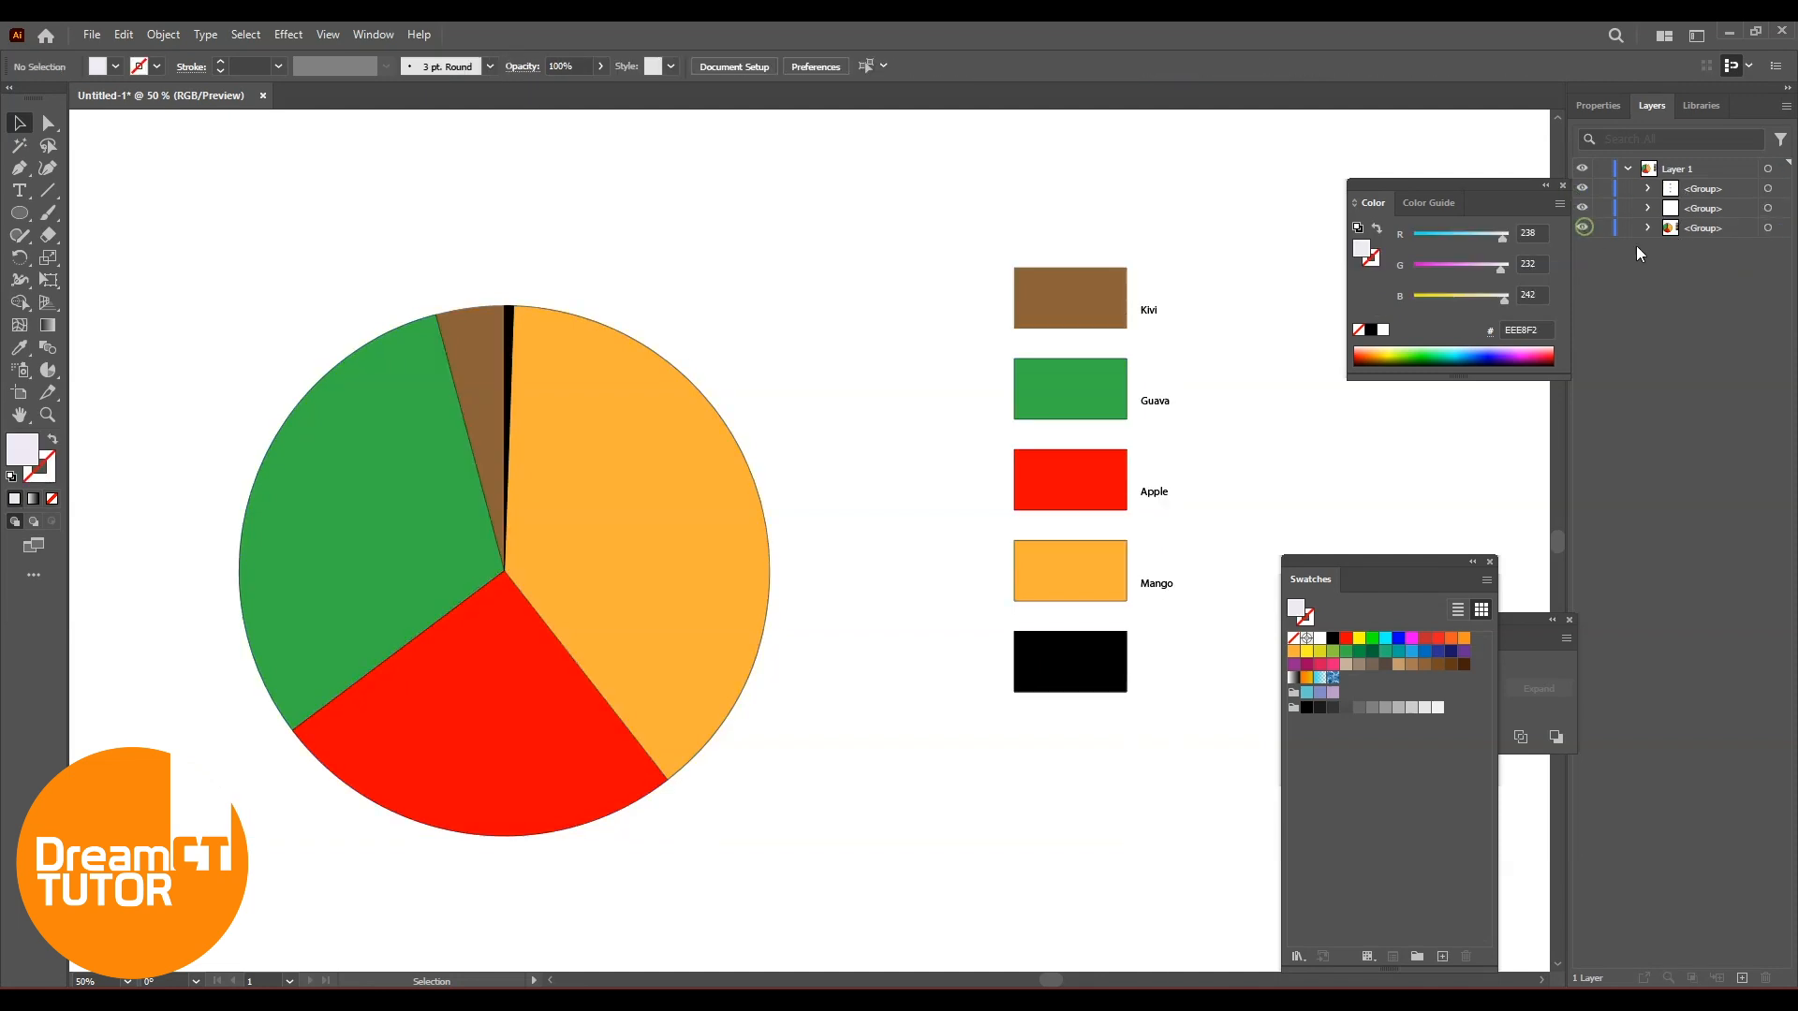
Ungroup the group holding the pie wedges and legend swatches, and leave everything deselected
left_click(1648, 227)
left_click(522, 497)
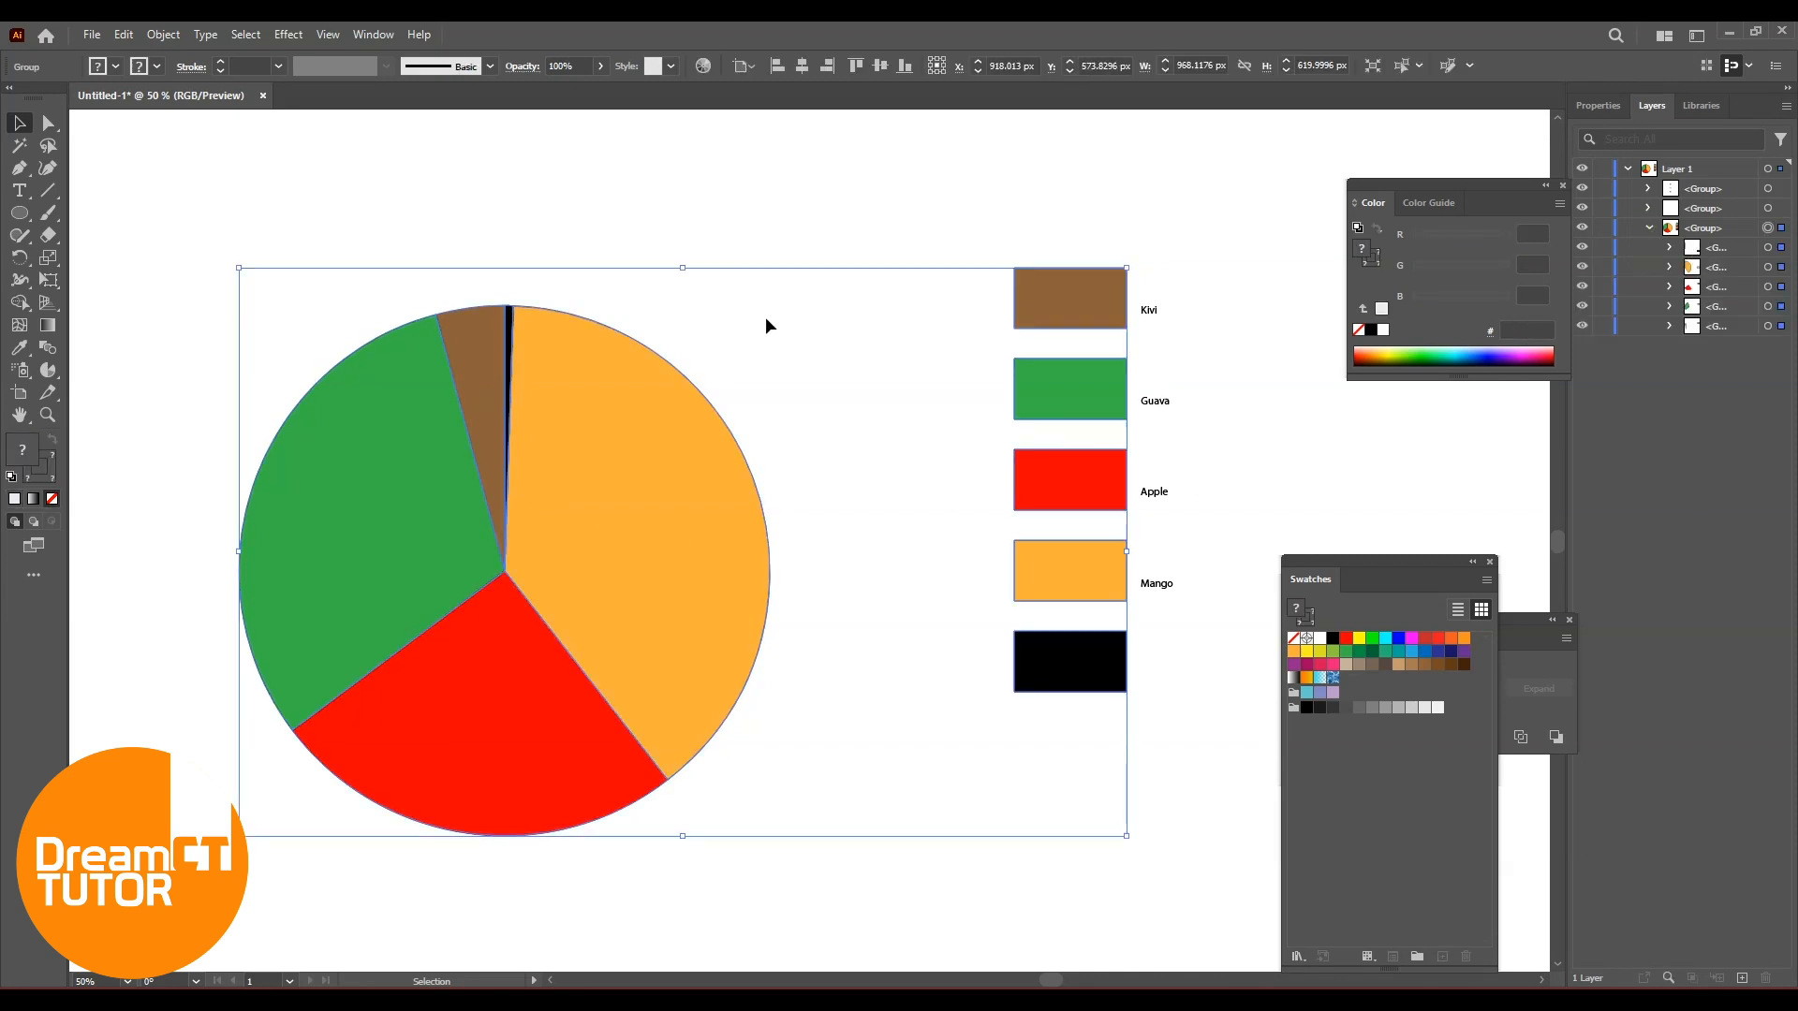
right_click(540, 455)
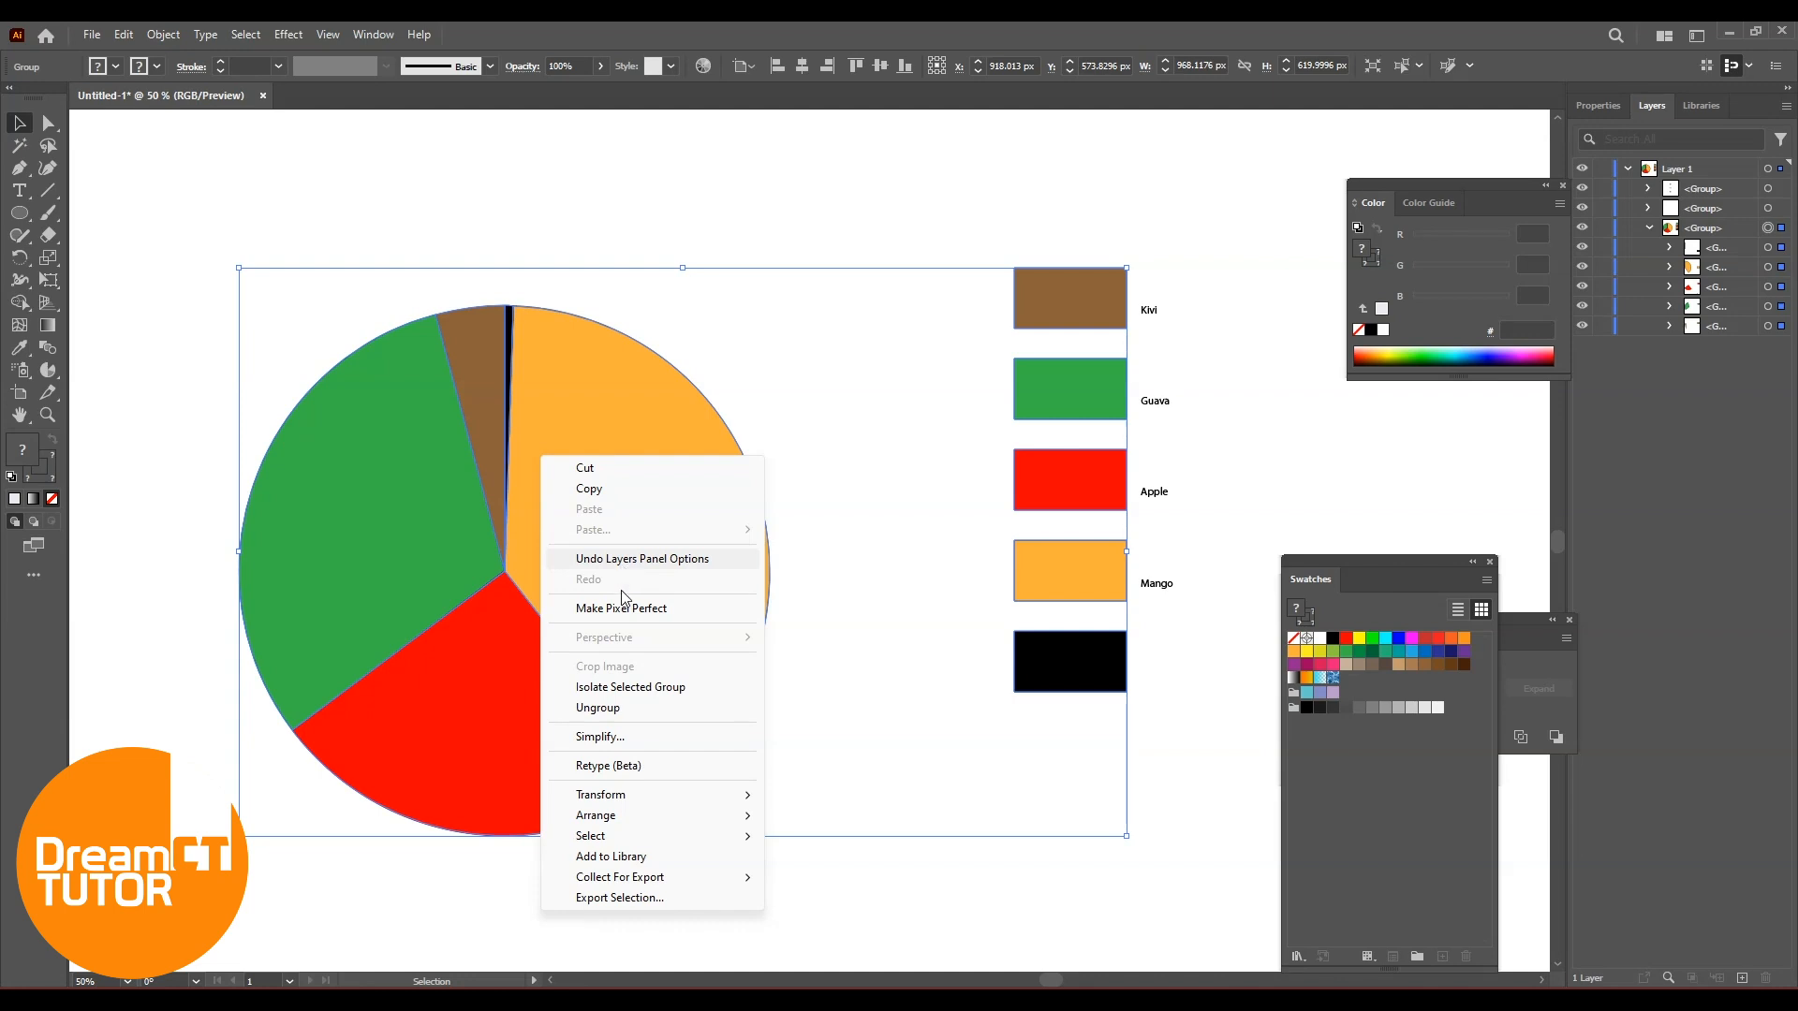
left_click(1656, 450)
left_click(755, 211)
left_click(495, 508)
left_click(163, 34)
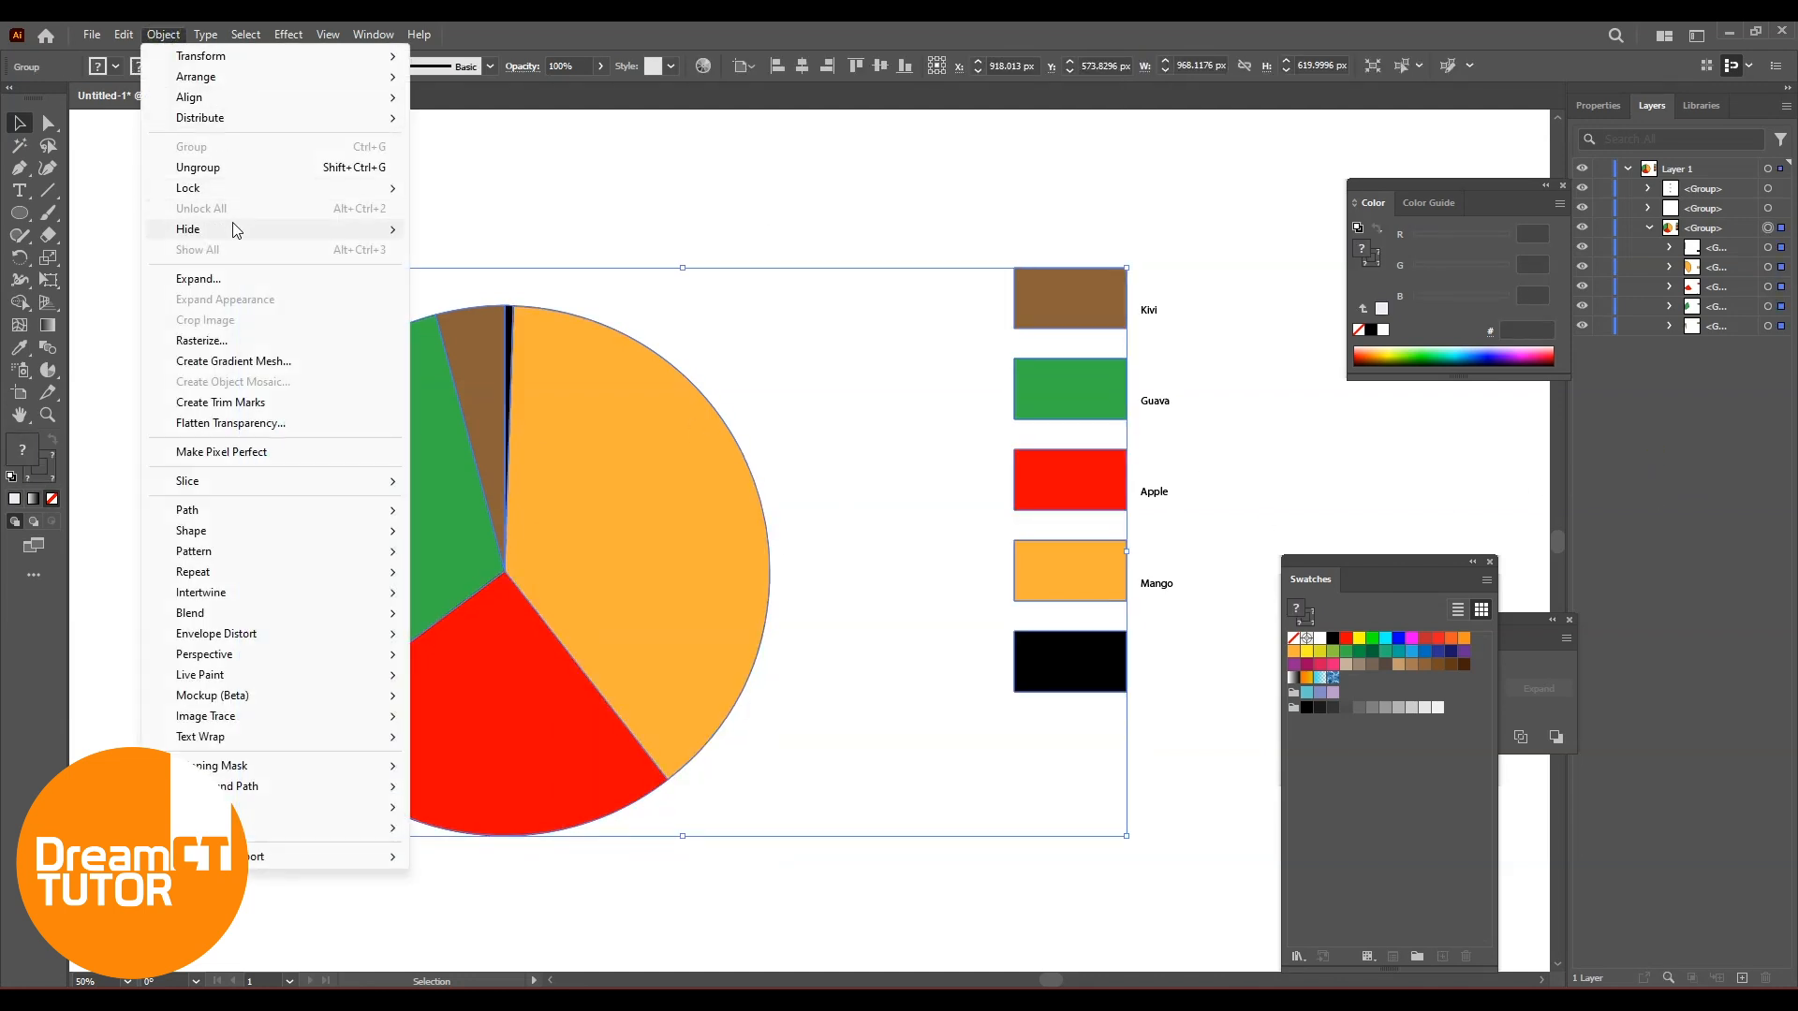
left_click(220, 170)
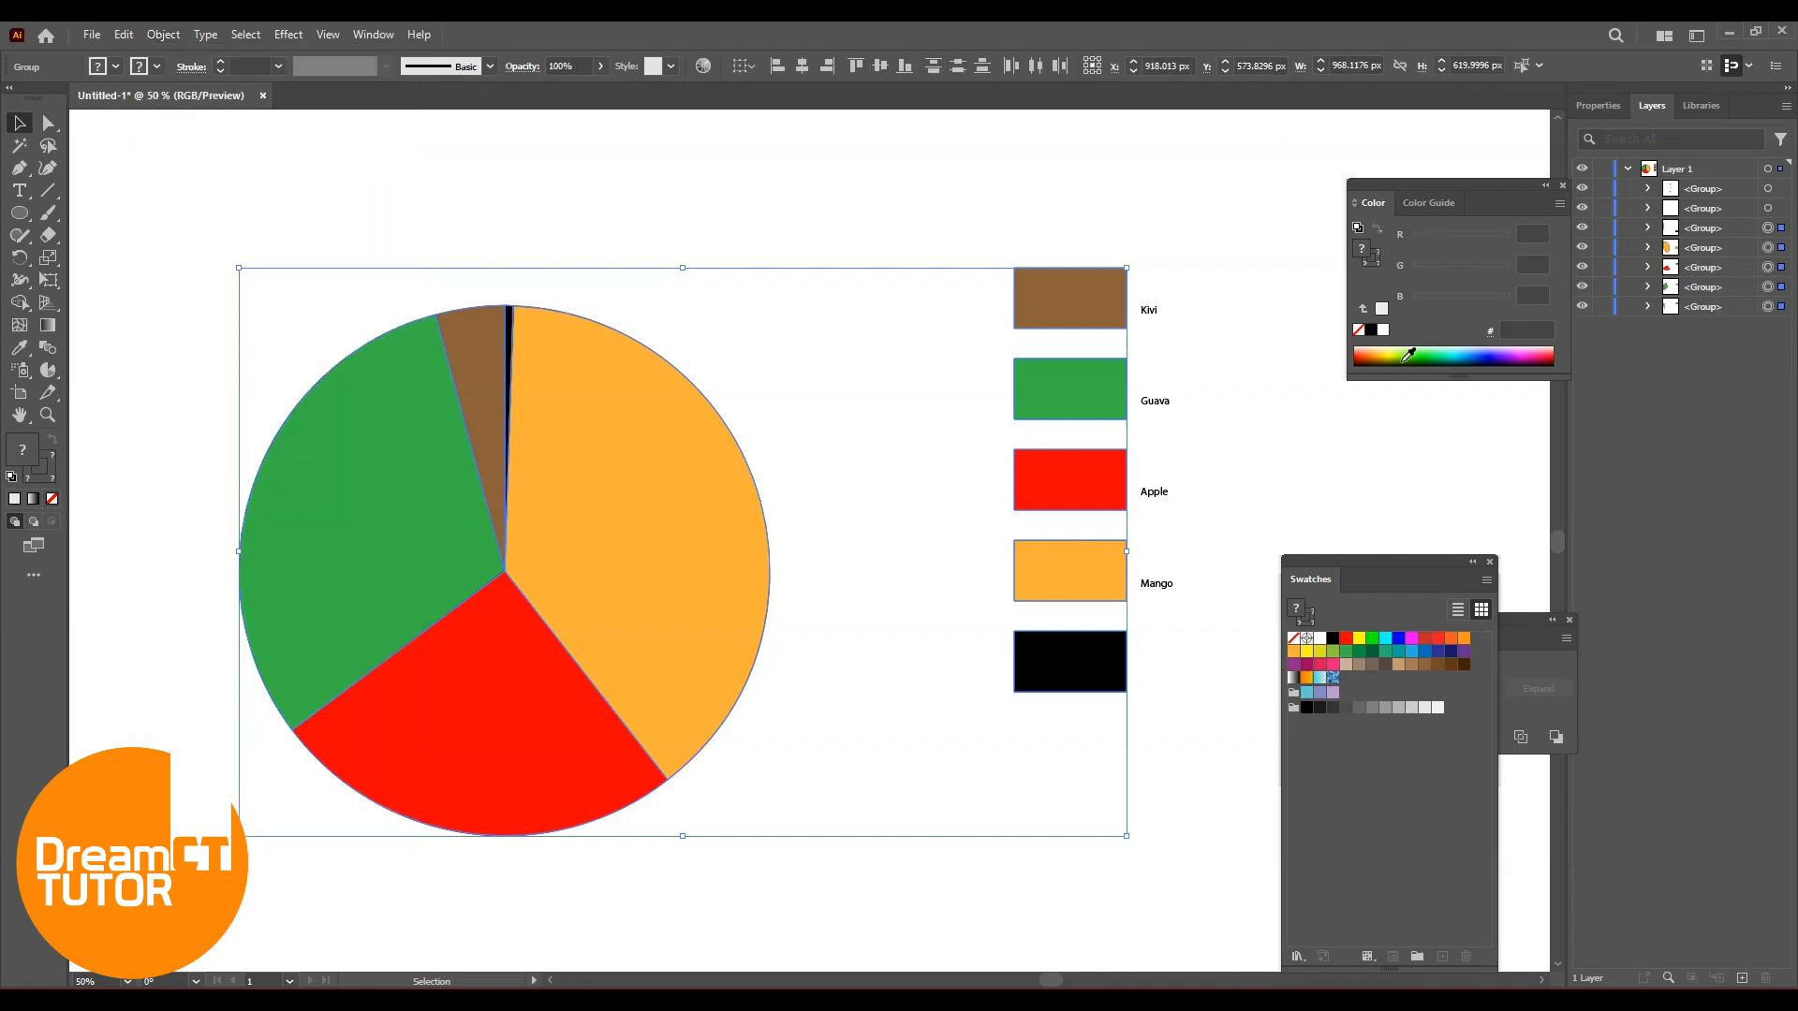
left_click(539, 193)
left_click_drag(337, 295, 698, 654)
left_click(396, 204)
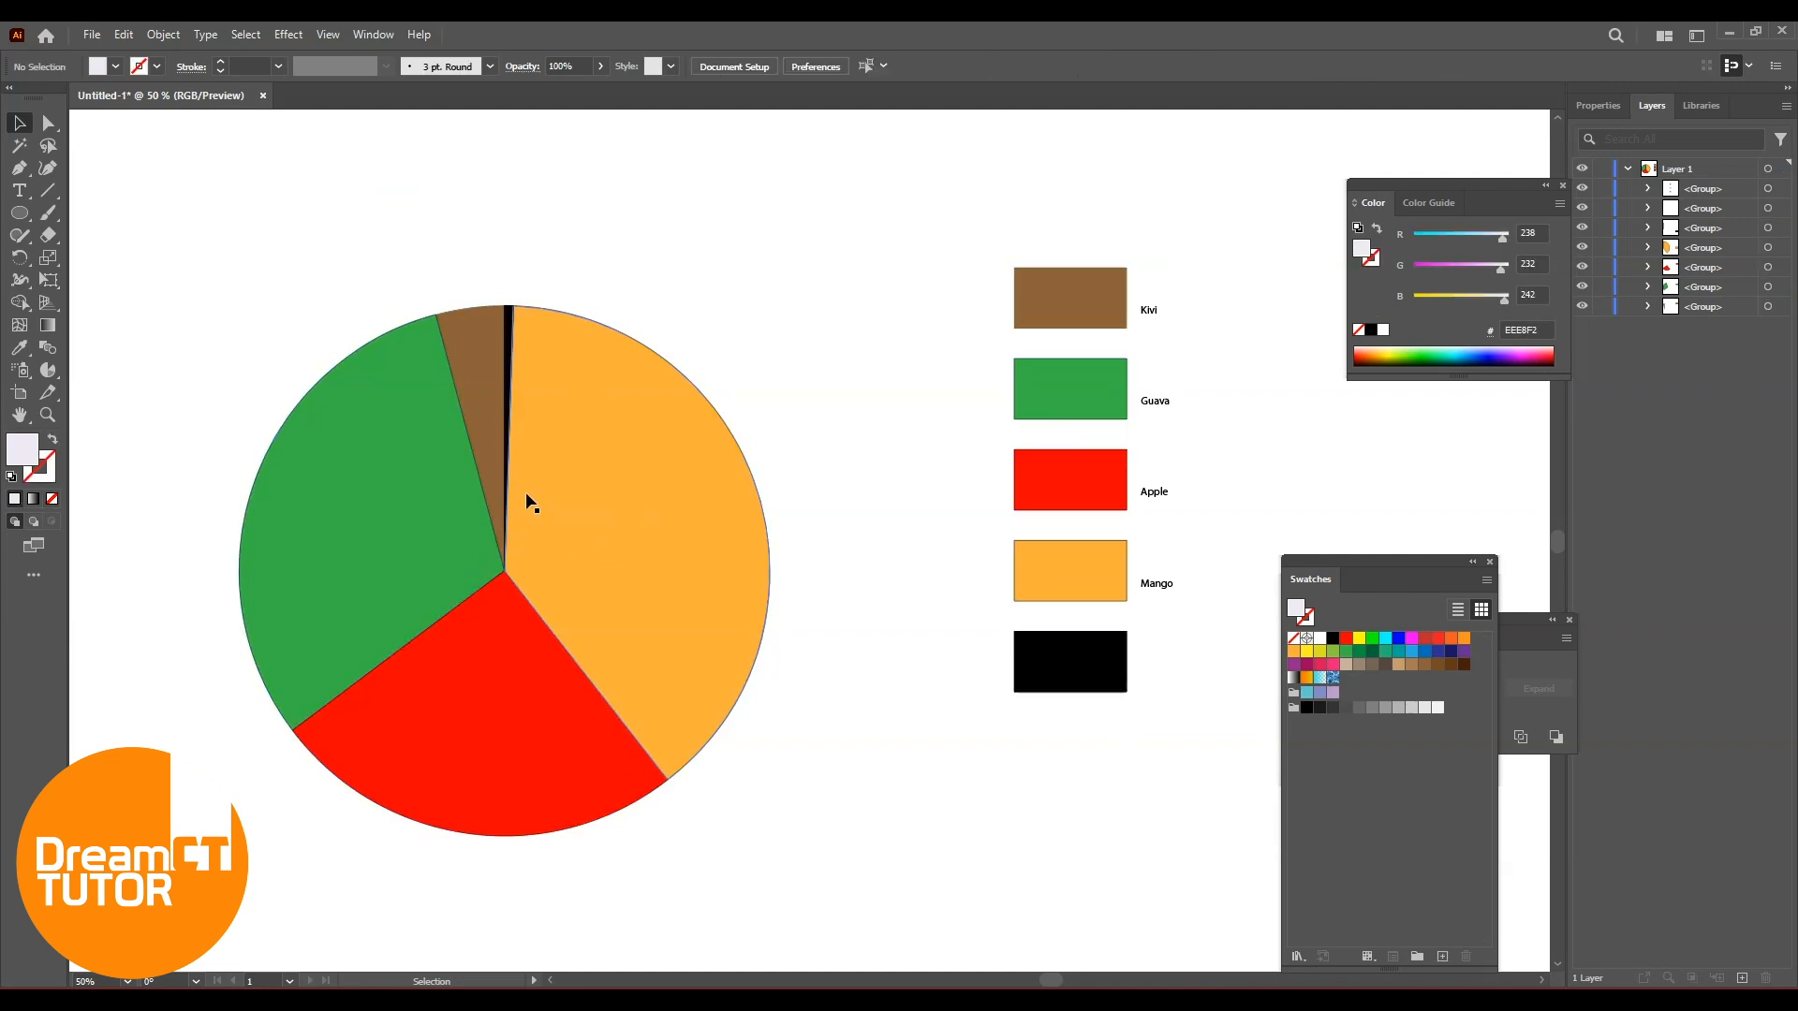
Draw a circle about 312 px in diameter from the pie's centre and swap its fill and stroke
left_click(19, 213)
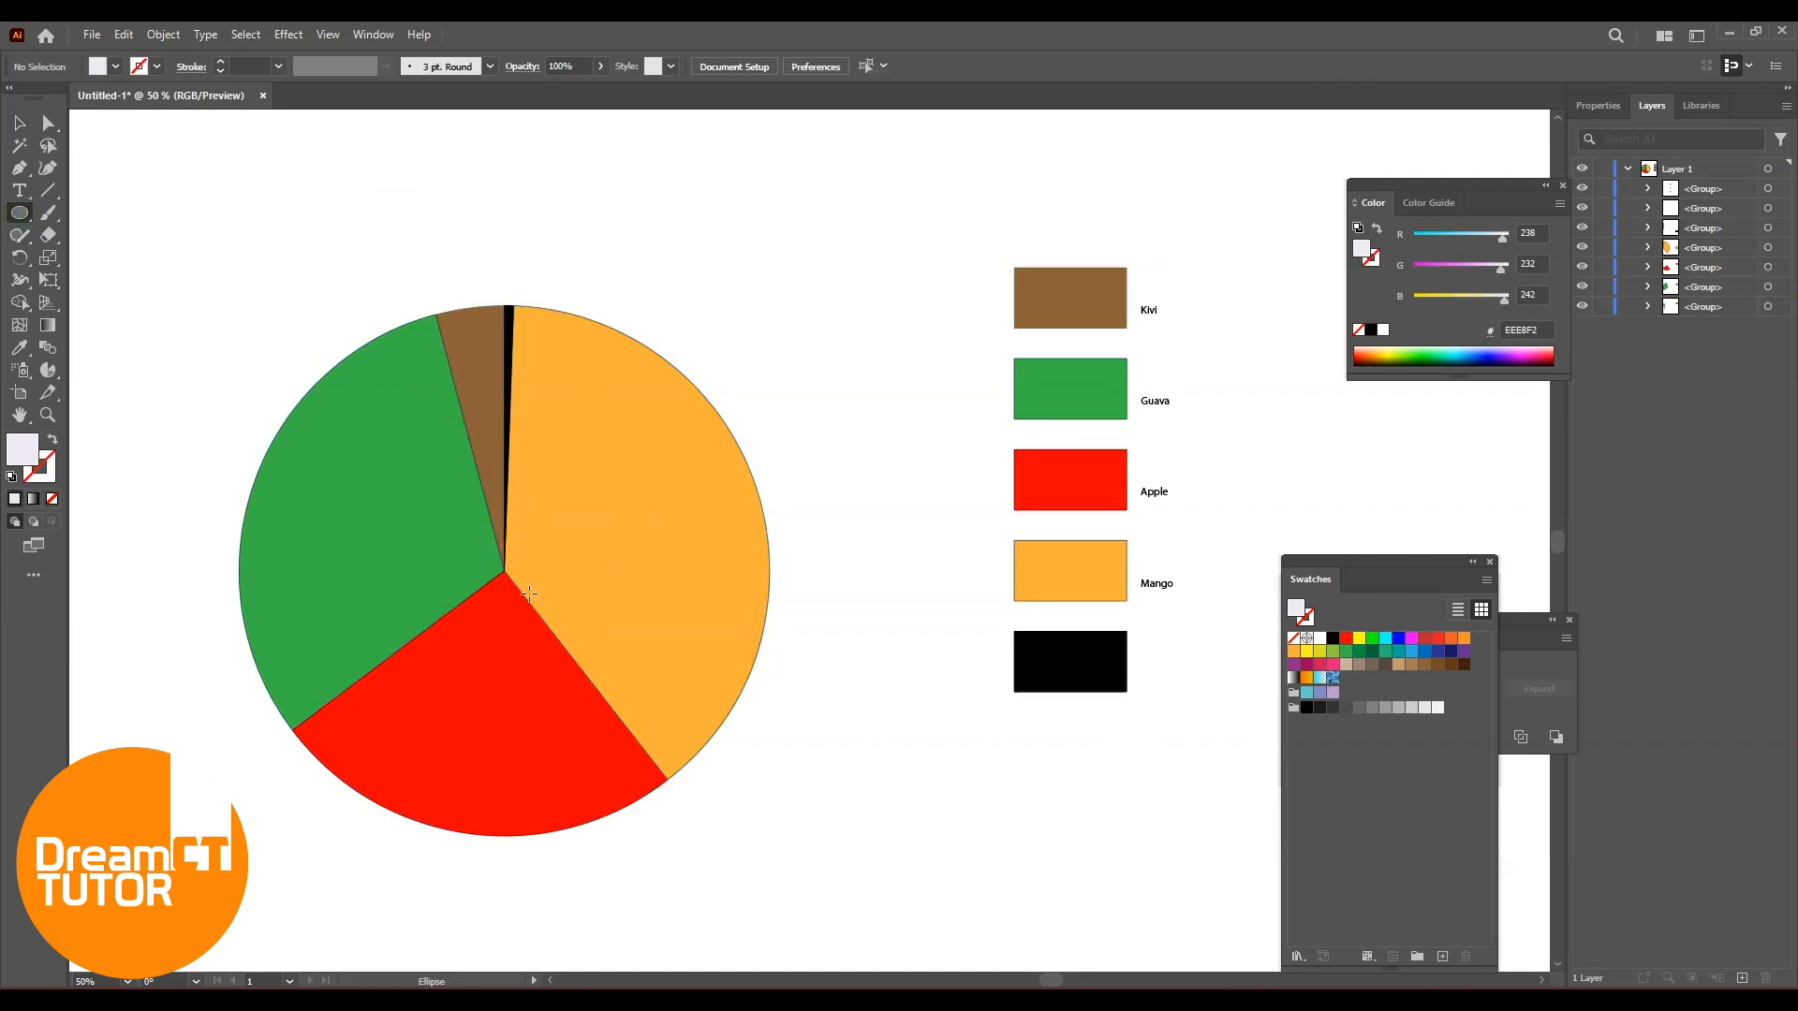
left_click_drag(504, 571, 647, 712)
left_click(19, 125)
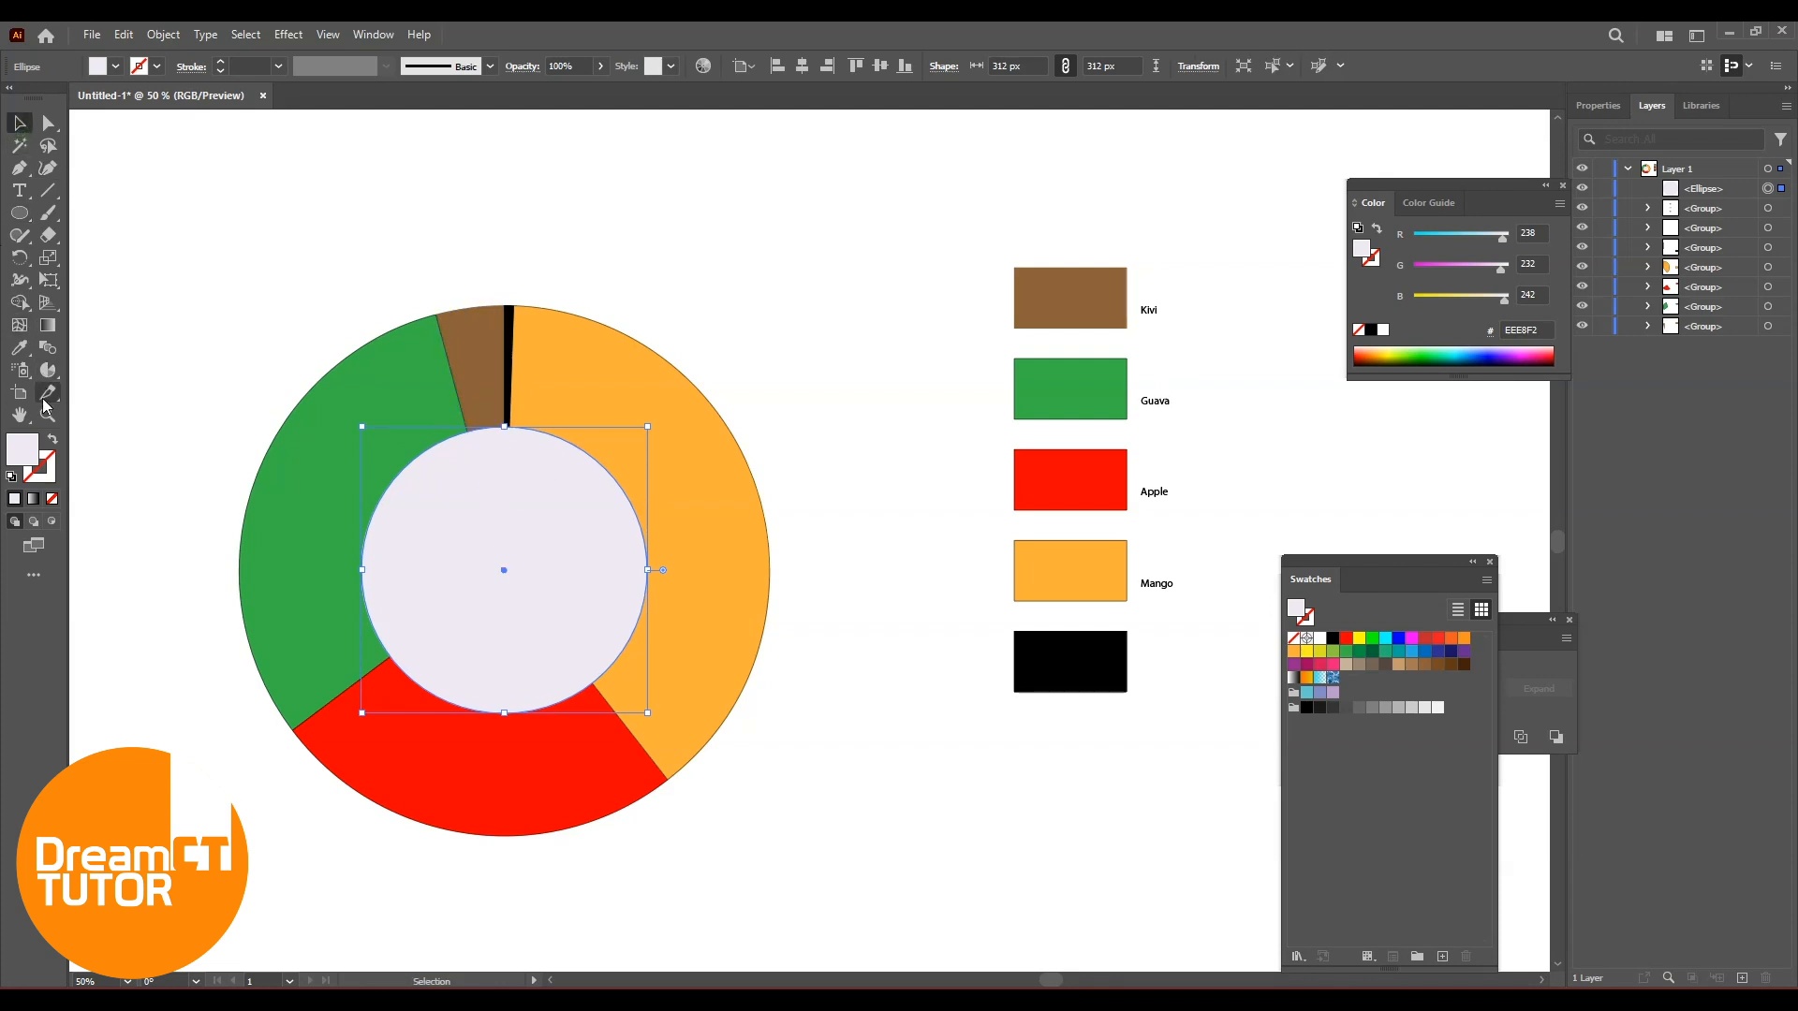
left_click(53, 442)
Select the pie wedges with the central circle and remove the area inside the circle with Shape Builder, leaving a ring
left_click_drag(278, 295, 740, 750)
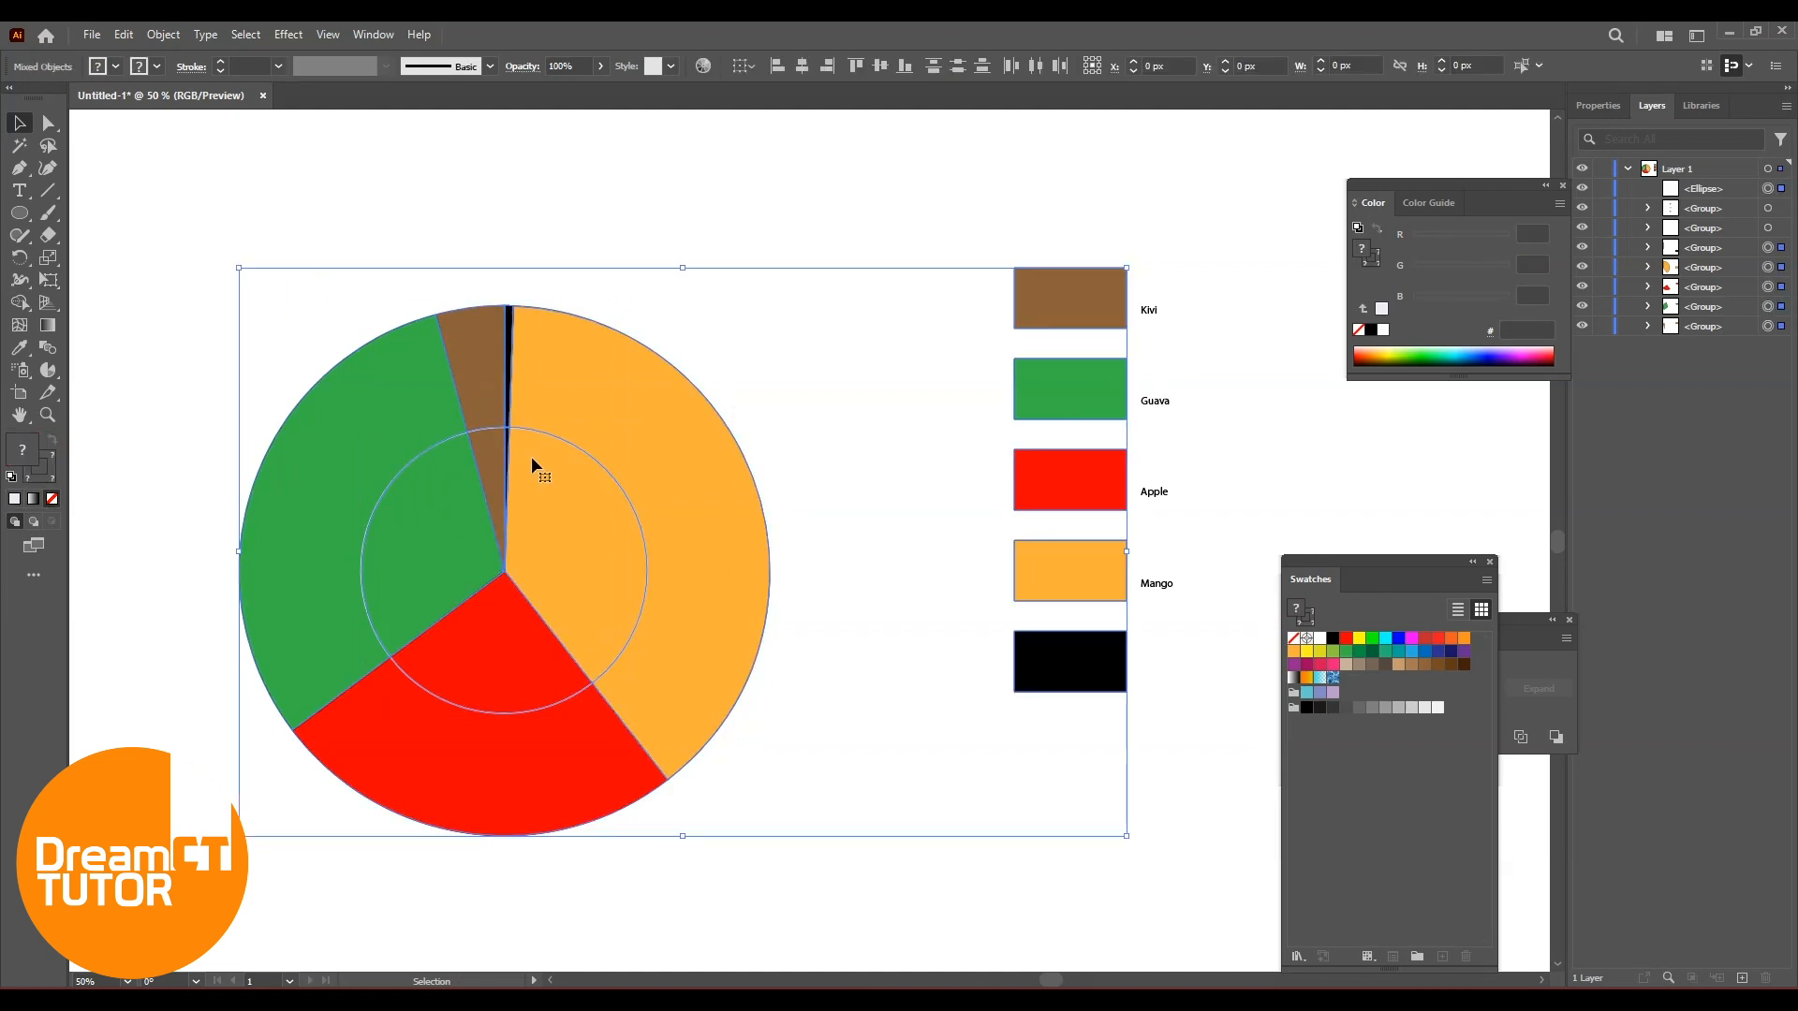
left_click(19, 302)
left_click(120, 312)
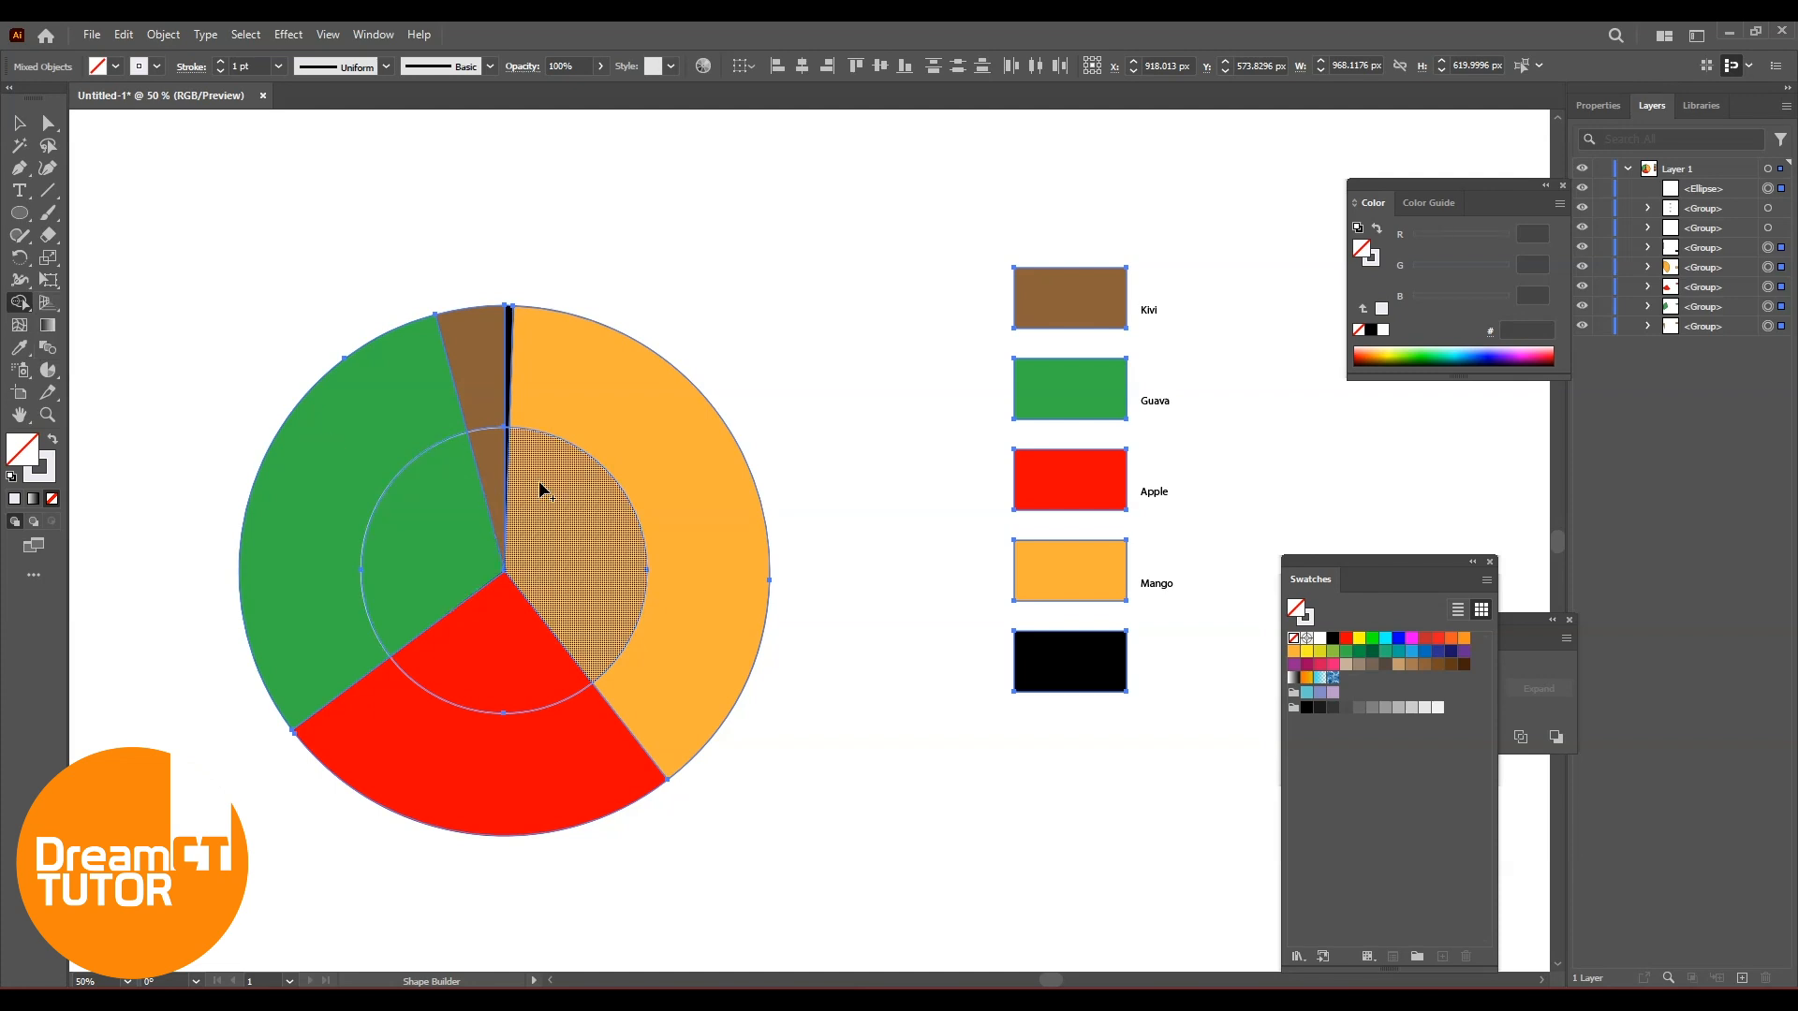
mouse_move(541, 489)
left_mouse_down()
mouse_move(497, 481)
mouse_move(430, 542)
mouse_move(487, 646)
mouse_move(574, 597)
mouse_move(613, 609)
left_mouse_up()
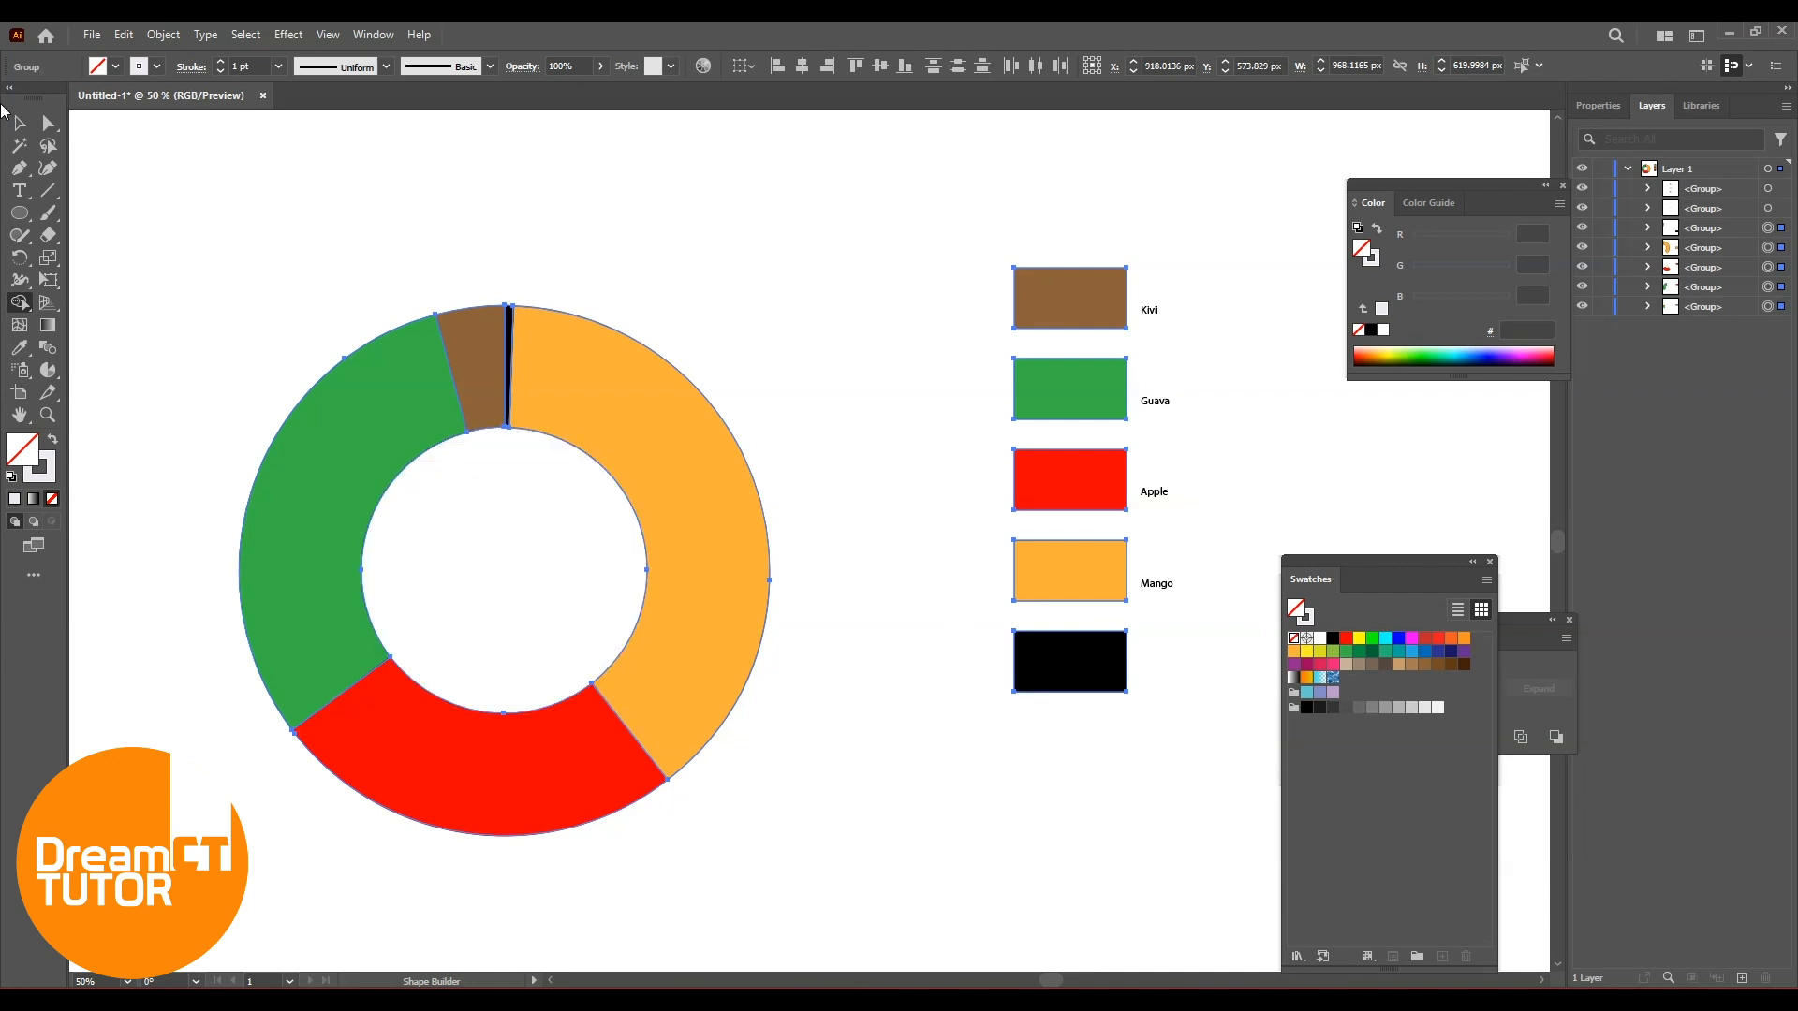
key("v")
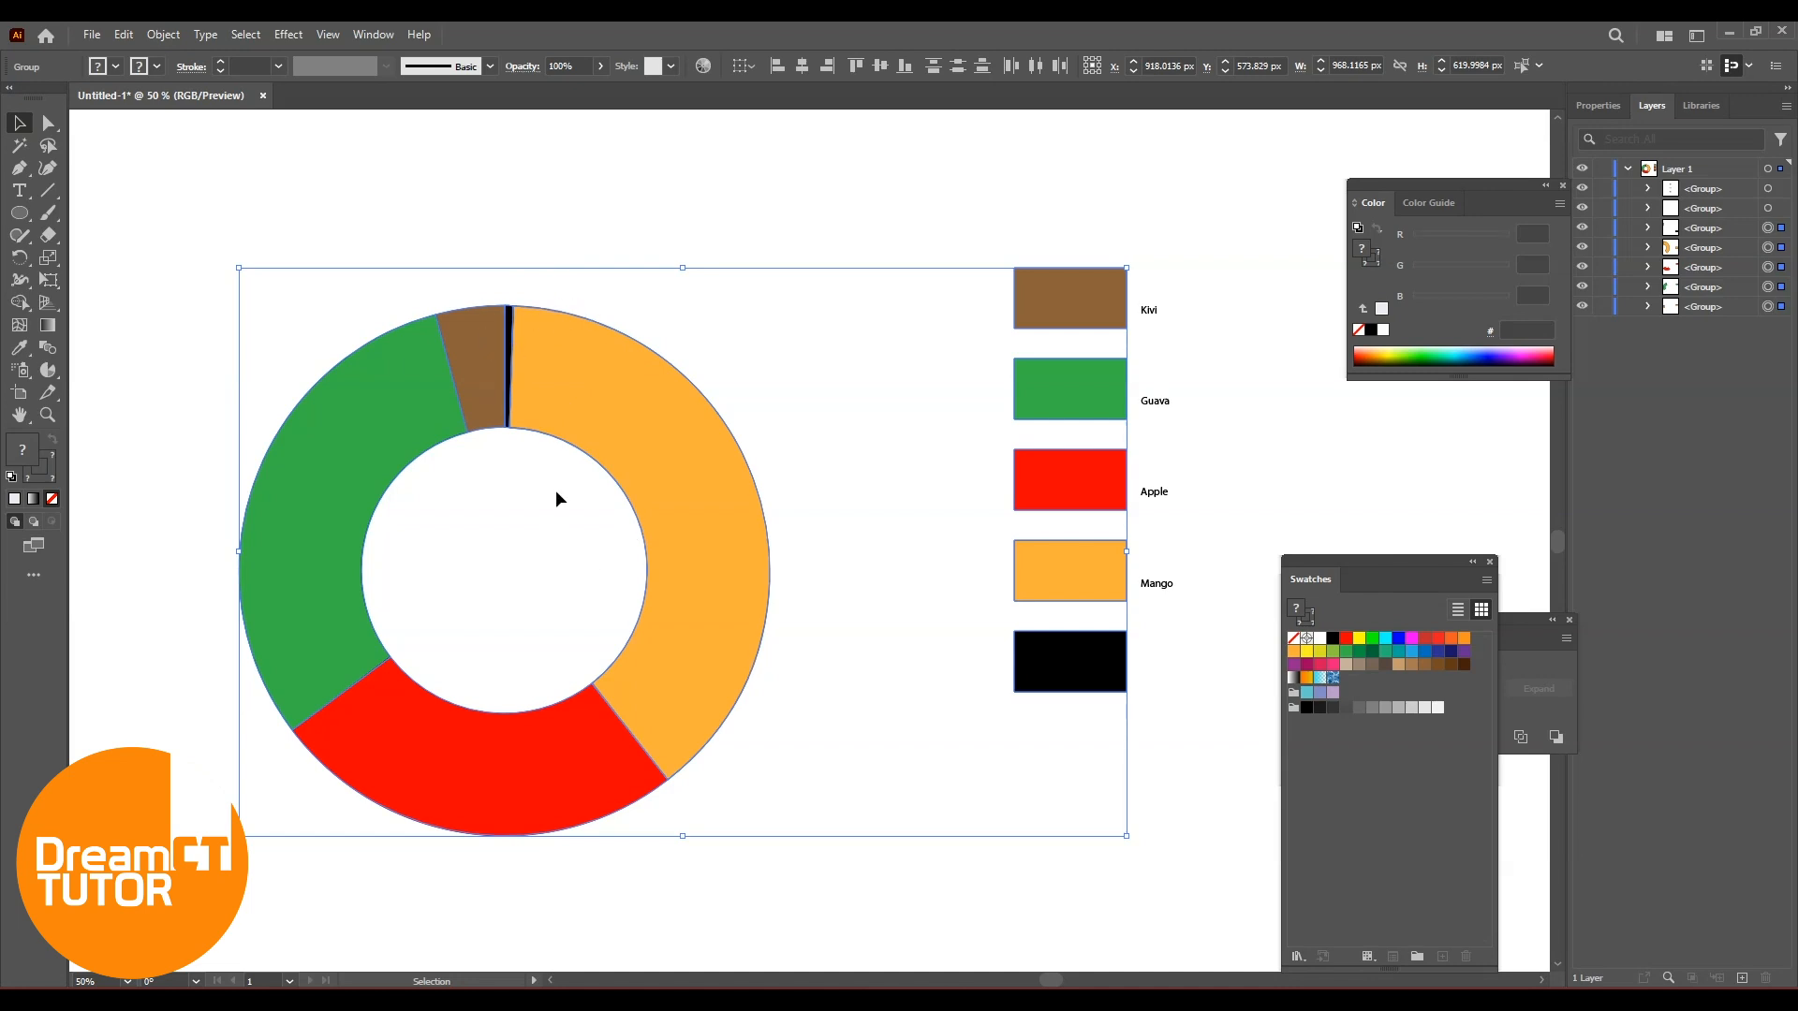
Select only the ring segments, without the legend, and apply a 3D Extrude effect with a 50 px depth
left_click(48, 123)
left_click_drag(182, 219, 889, 933)
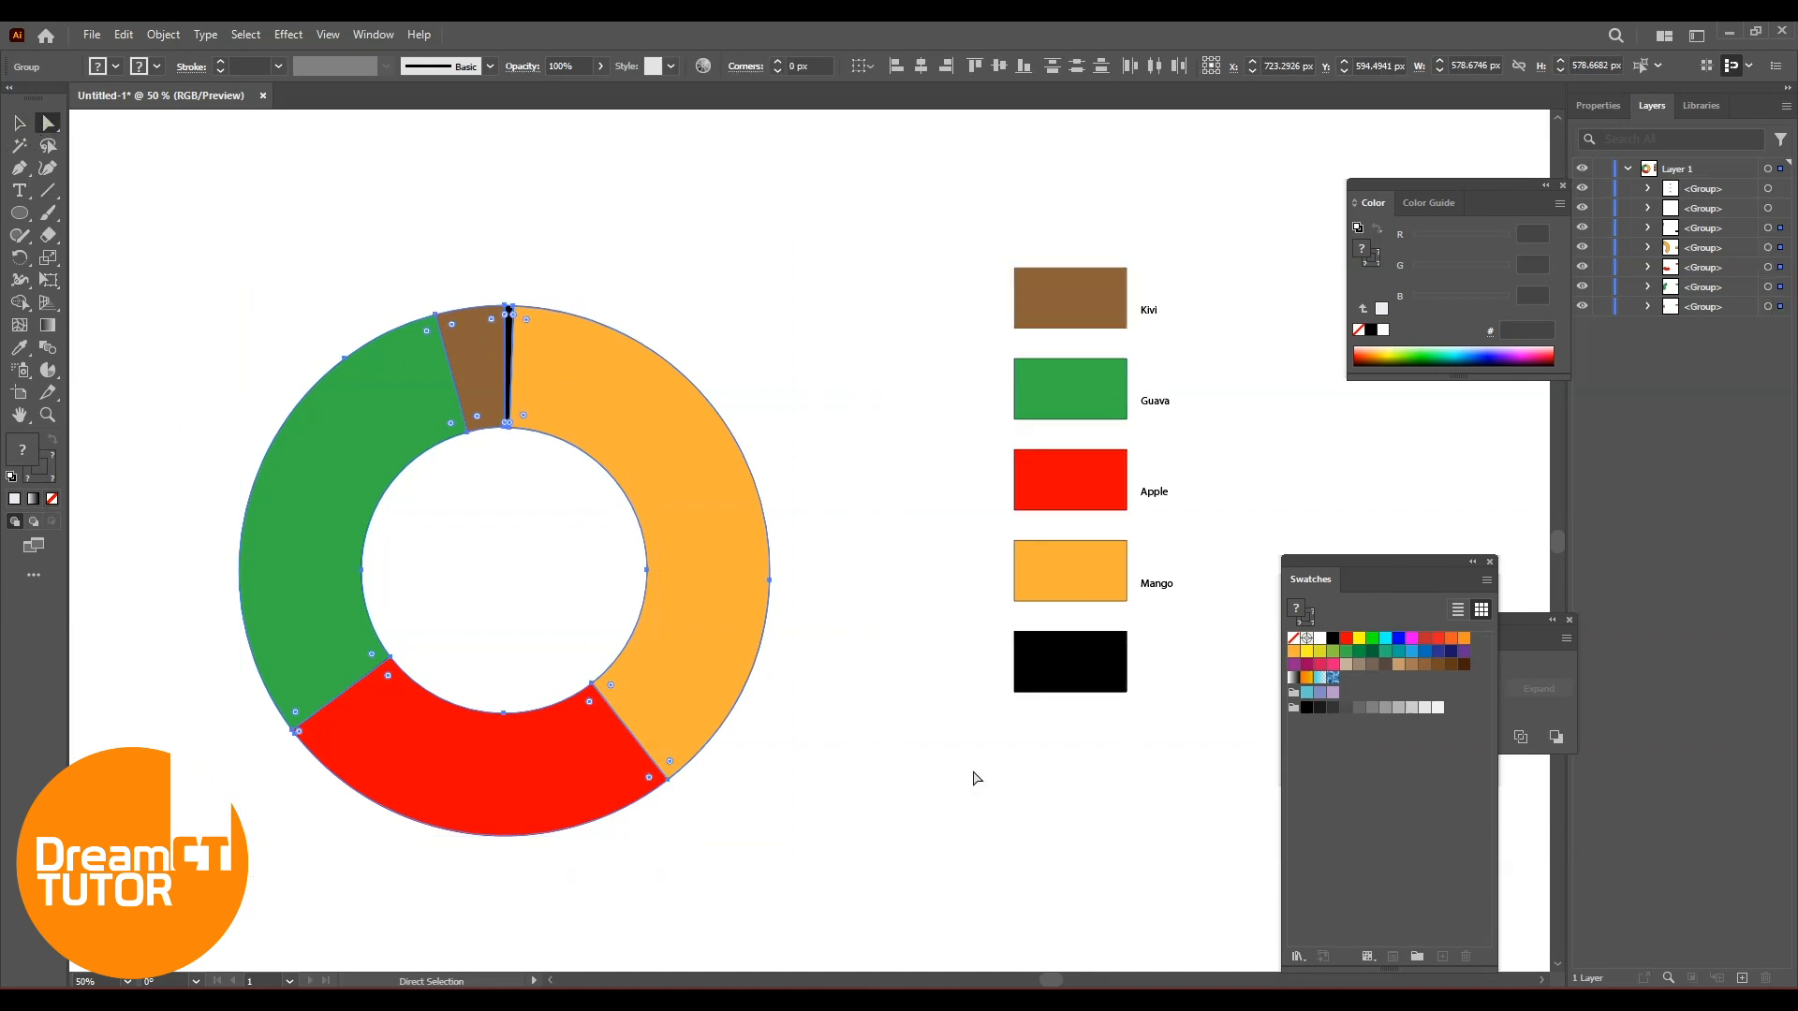
left_click_drag(178, 246, 897, 880)
left_click(288, 36)
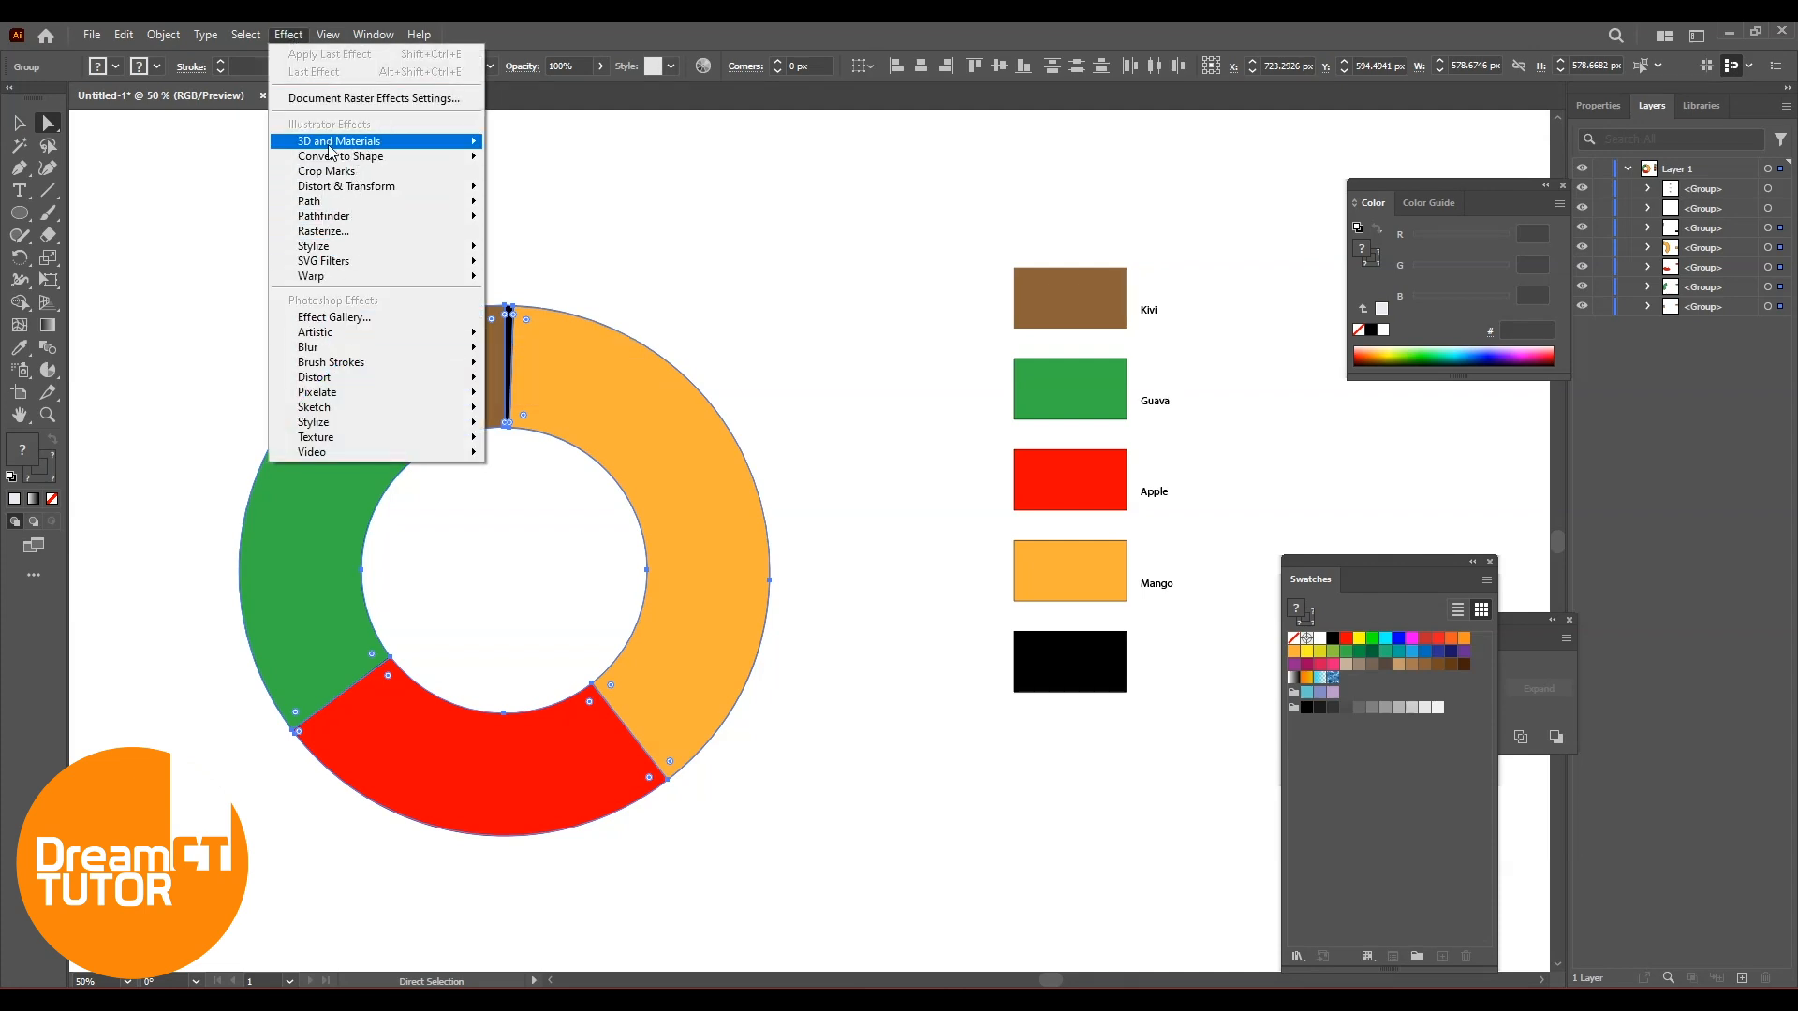
mouse_move(412, 141)
left_click(557, 144)
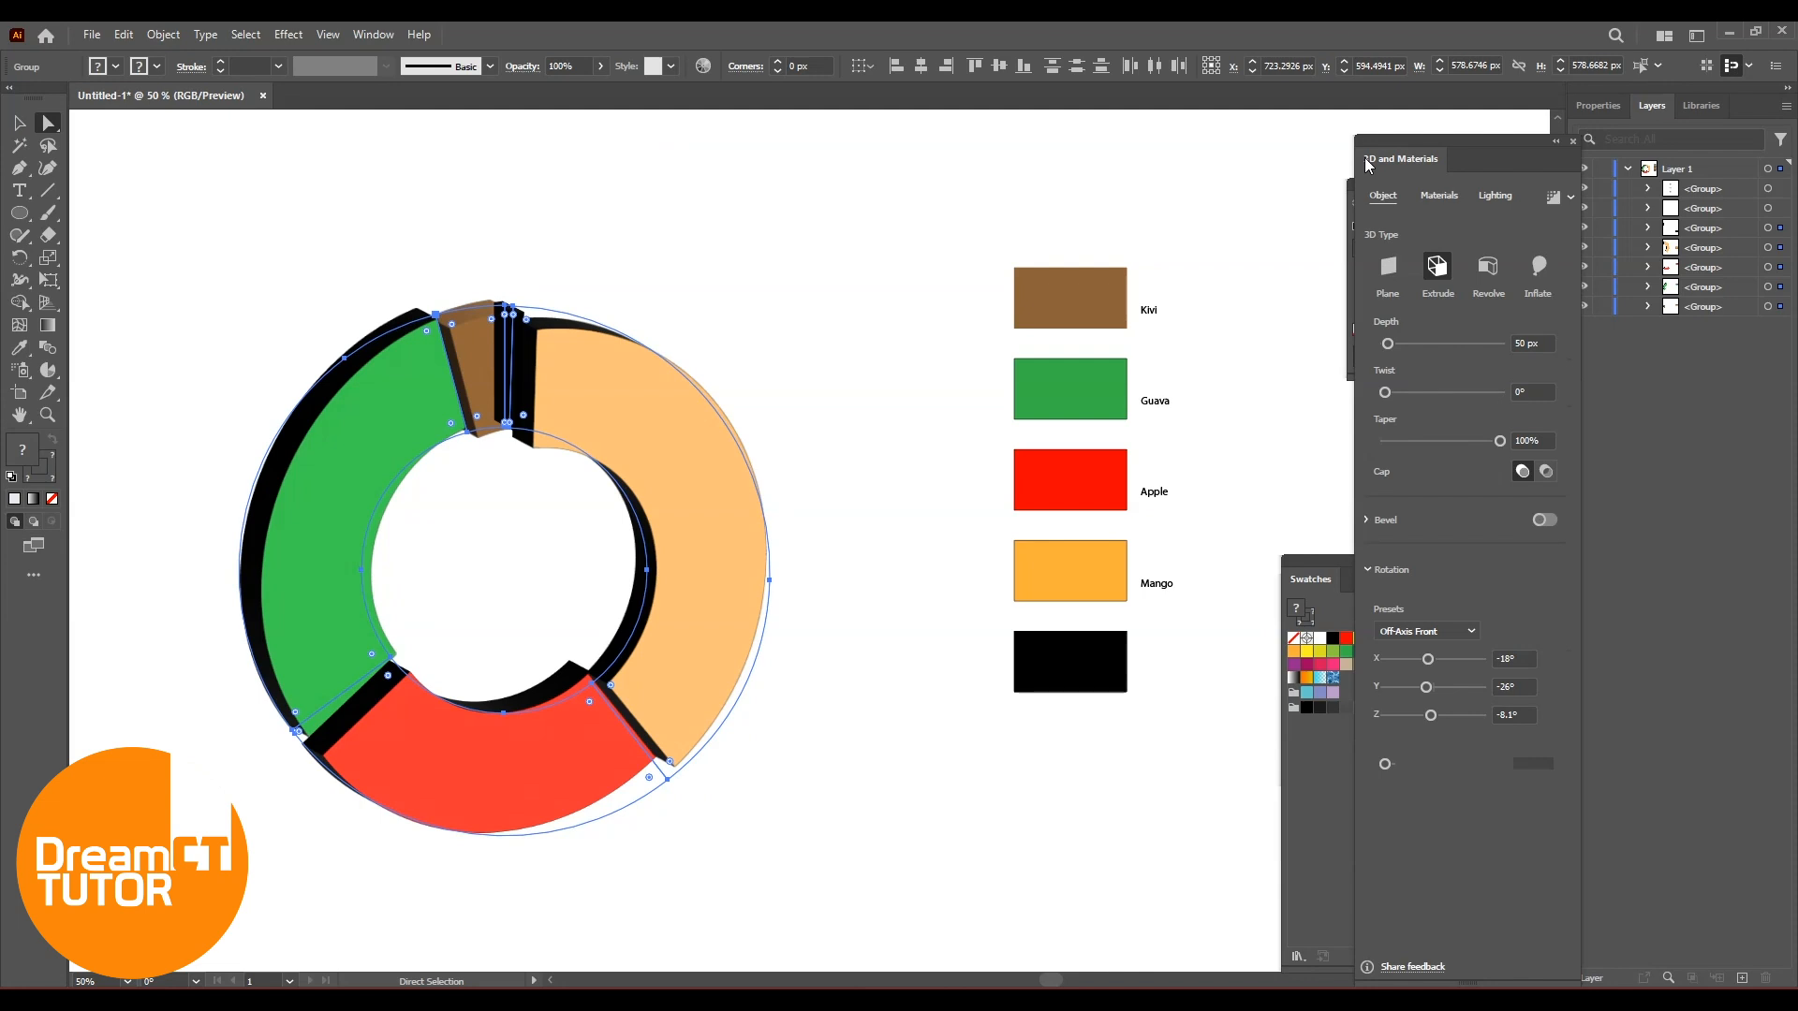
mouse_move(1436, 146)
left_mouse_down()
mouse_move(1416, 210)
mouse_move(1425, 181)
mouse_move(1373, 165)
mouse_move(1409, 161)
left_mouse_up()
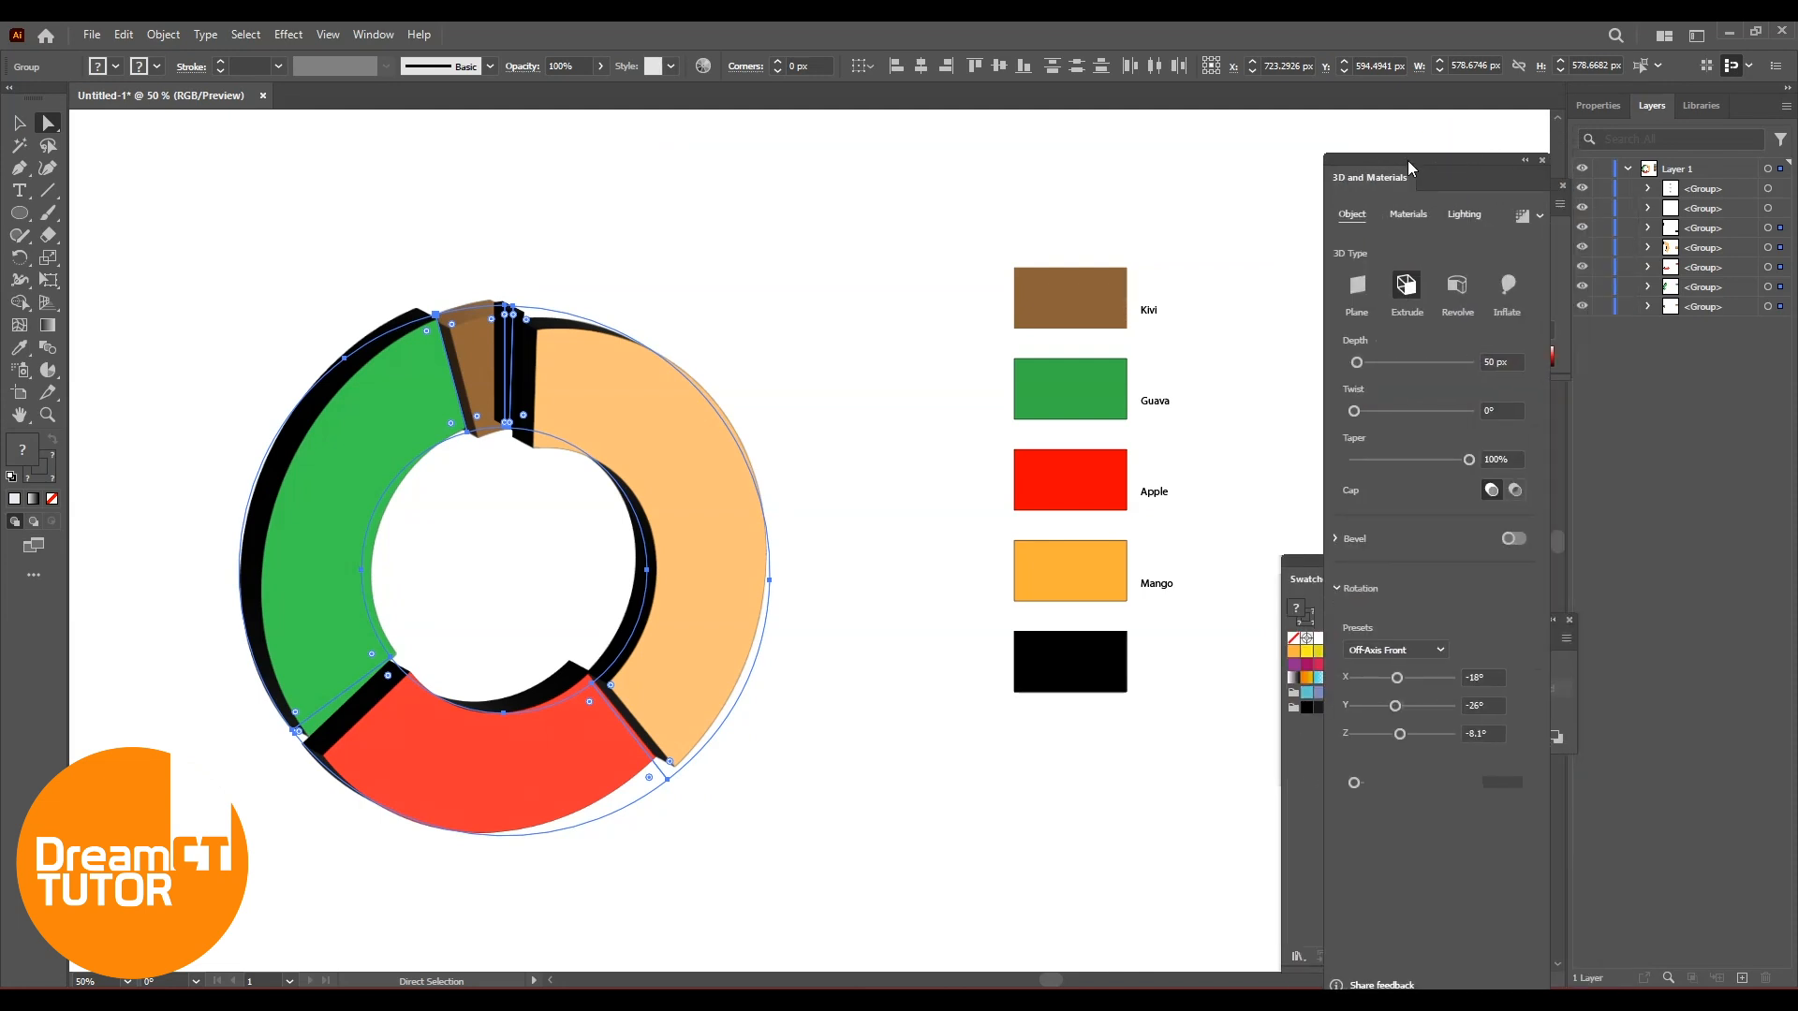
Zero the extruded ring's X, Y and Z rotation, and adjust its tilt to X 24° and Y about -7°
left_click(1489, 675)
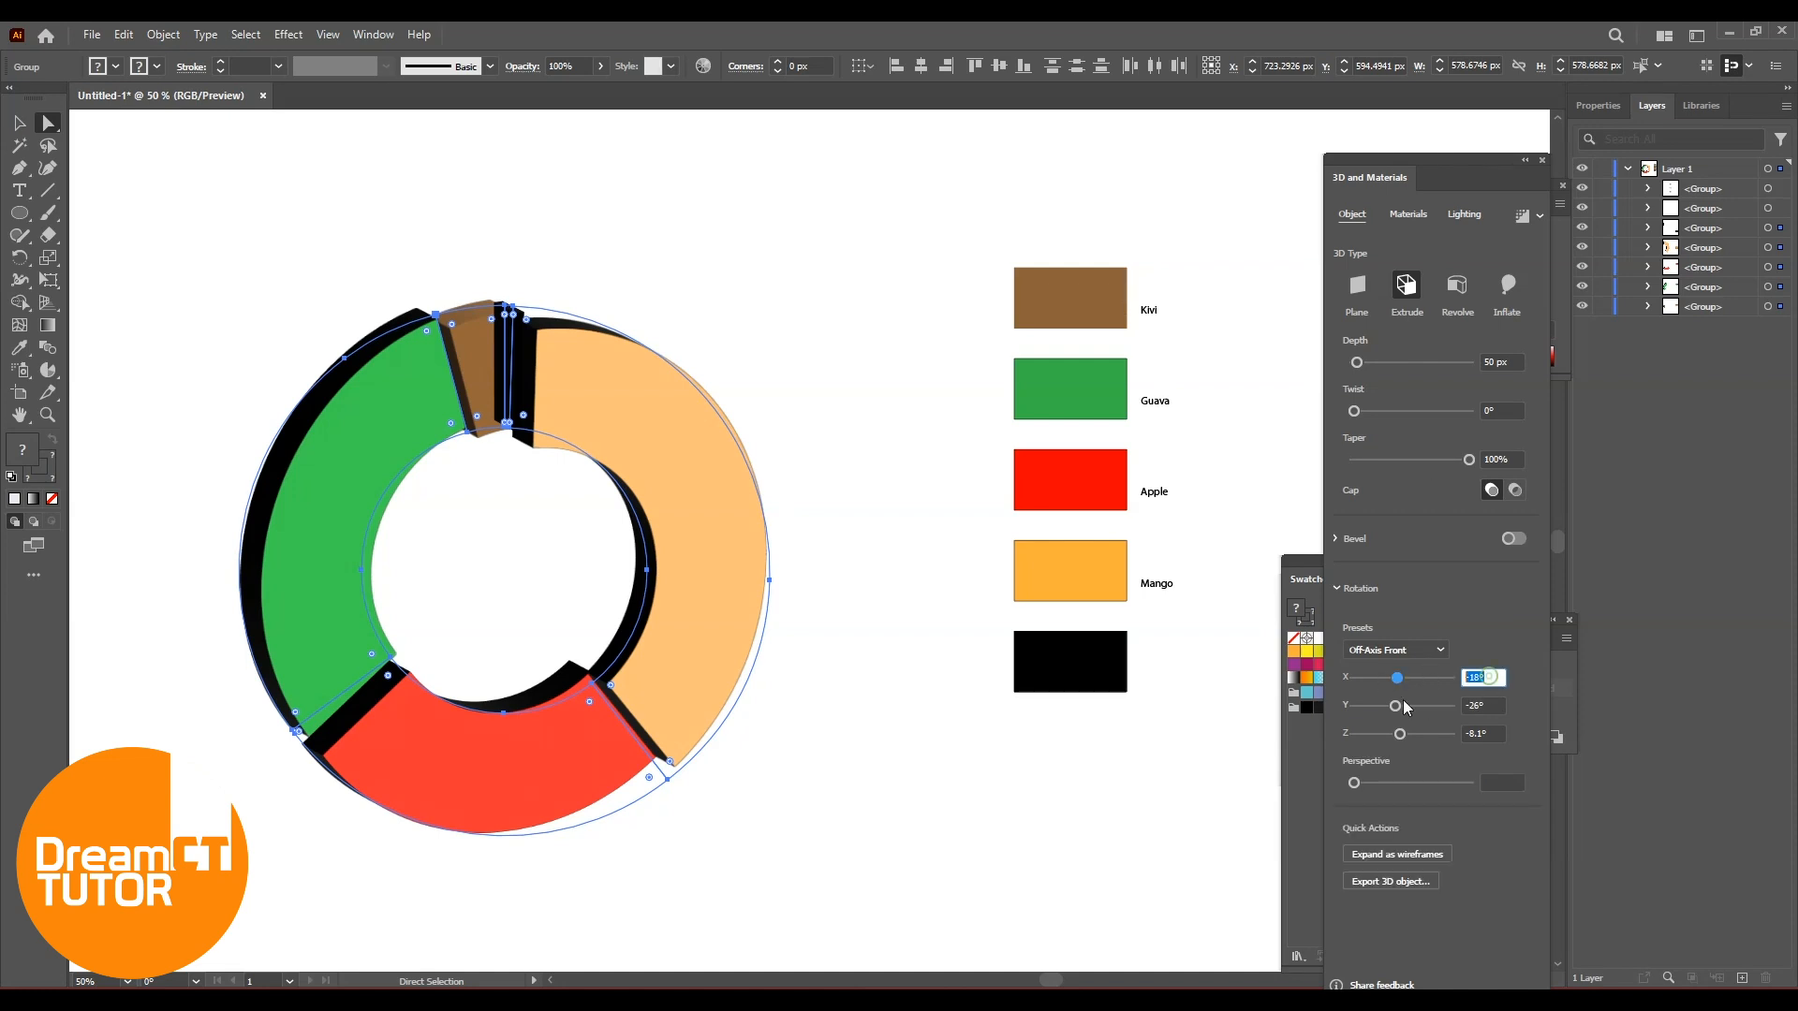
type("0")
key("Return")
left_click(1487, 706)
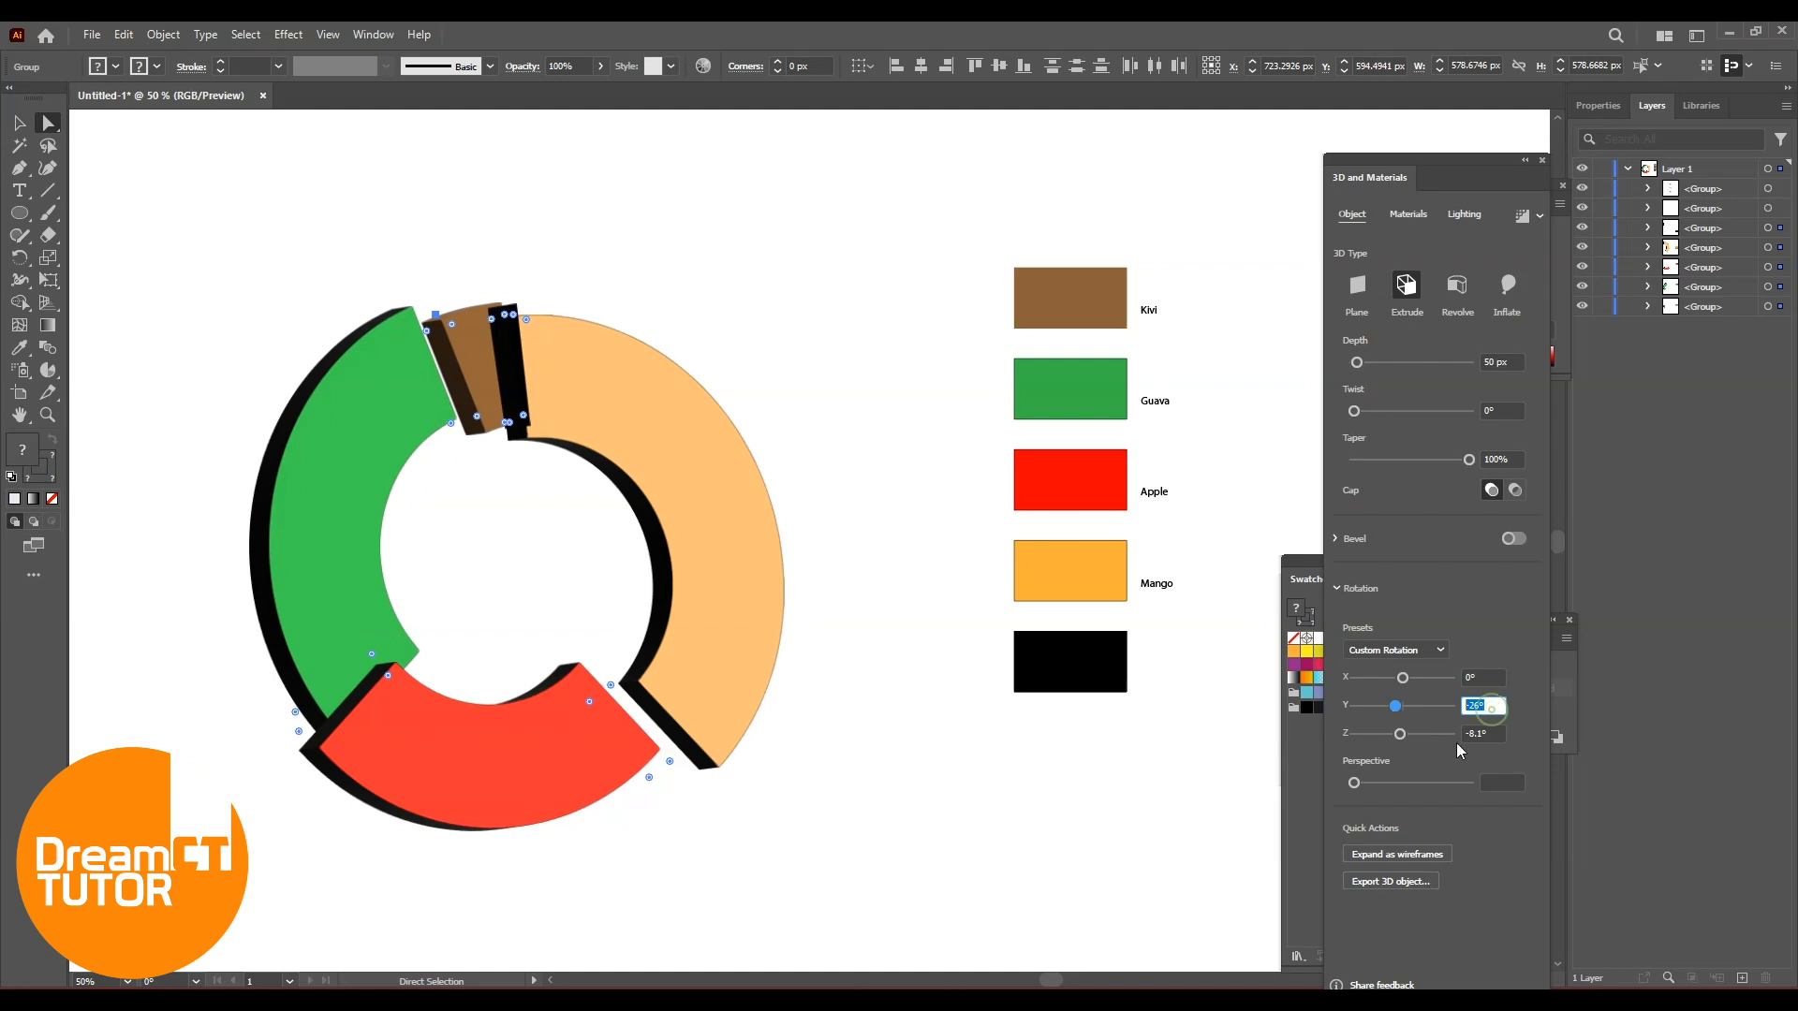
type("0")
left_click(1494, 734)
type("0")
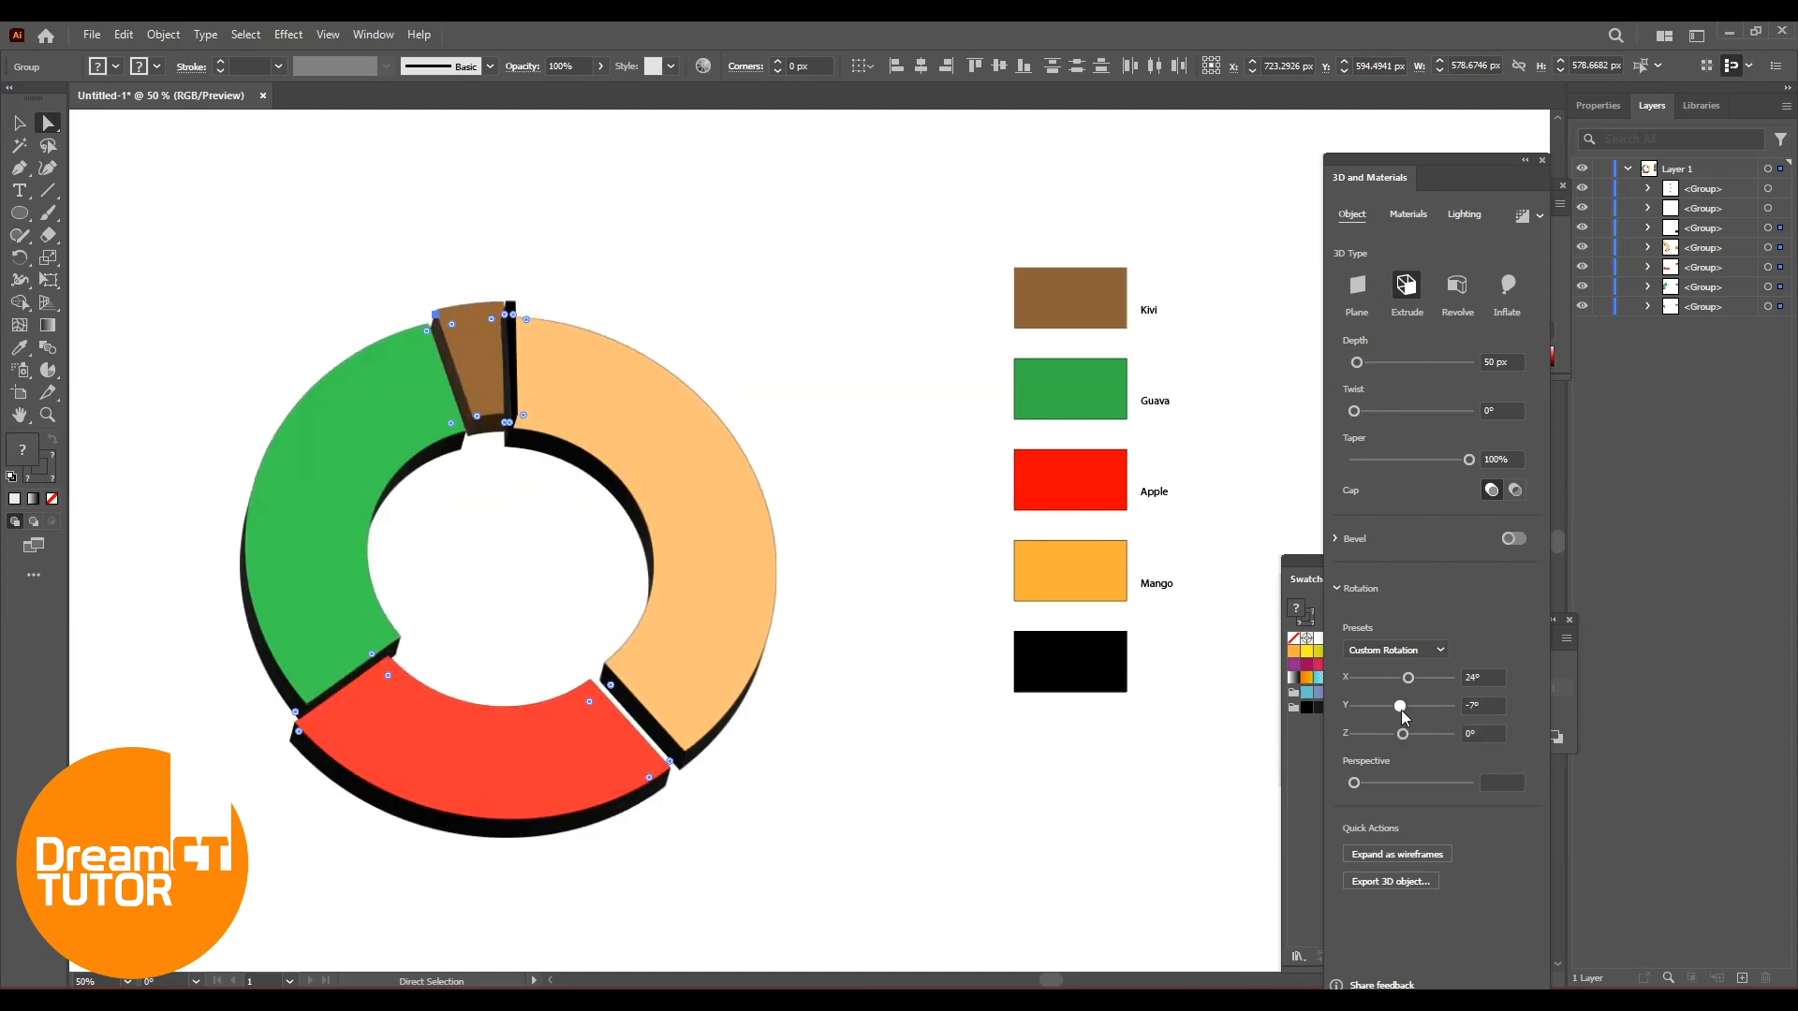
left_click_drag(1399, 710, 1402, 709)
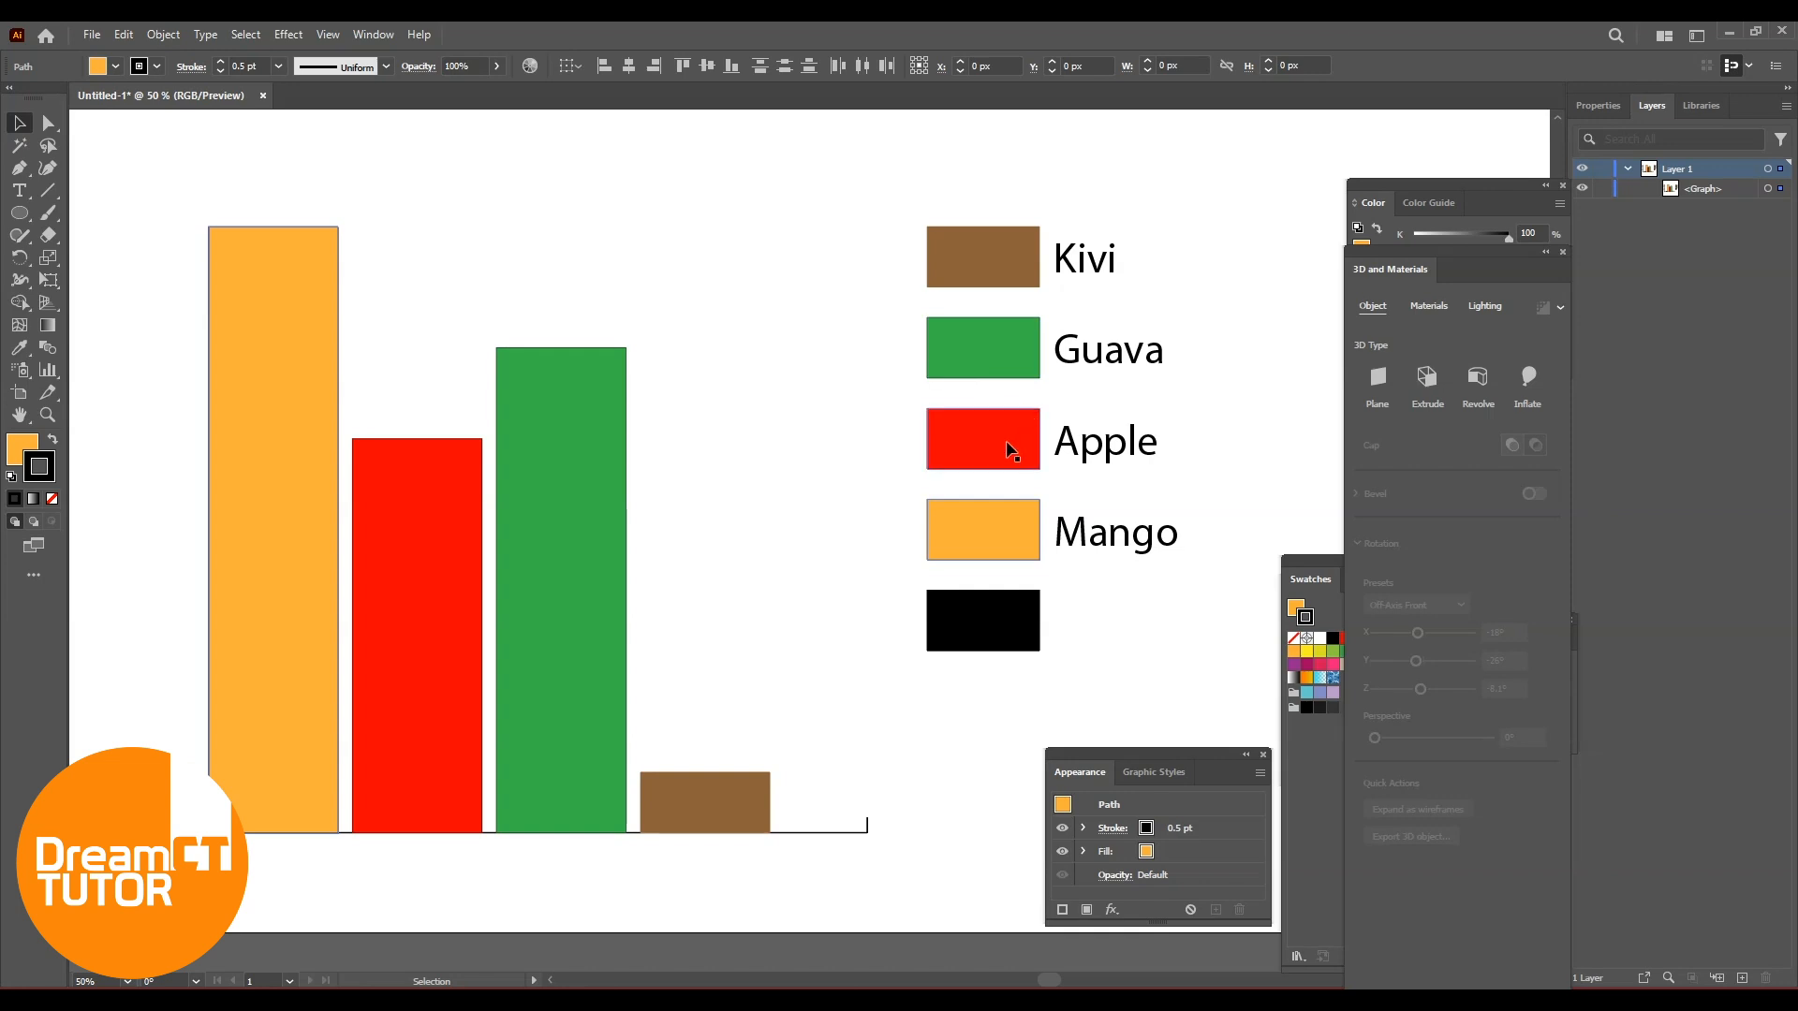
Draw two overlapping circles about 148 px in diameter above the bar graph and align their bottom edges
left_click_drag(949, 343, 883, 414)
left_click(19, 212)
left_click_drag(565, 259, 659, 273)
key("v")
left_click(525, 257, "shift")
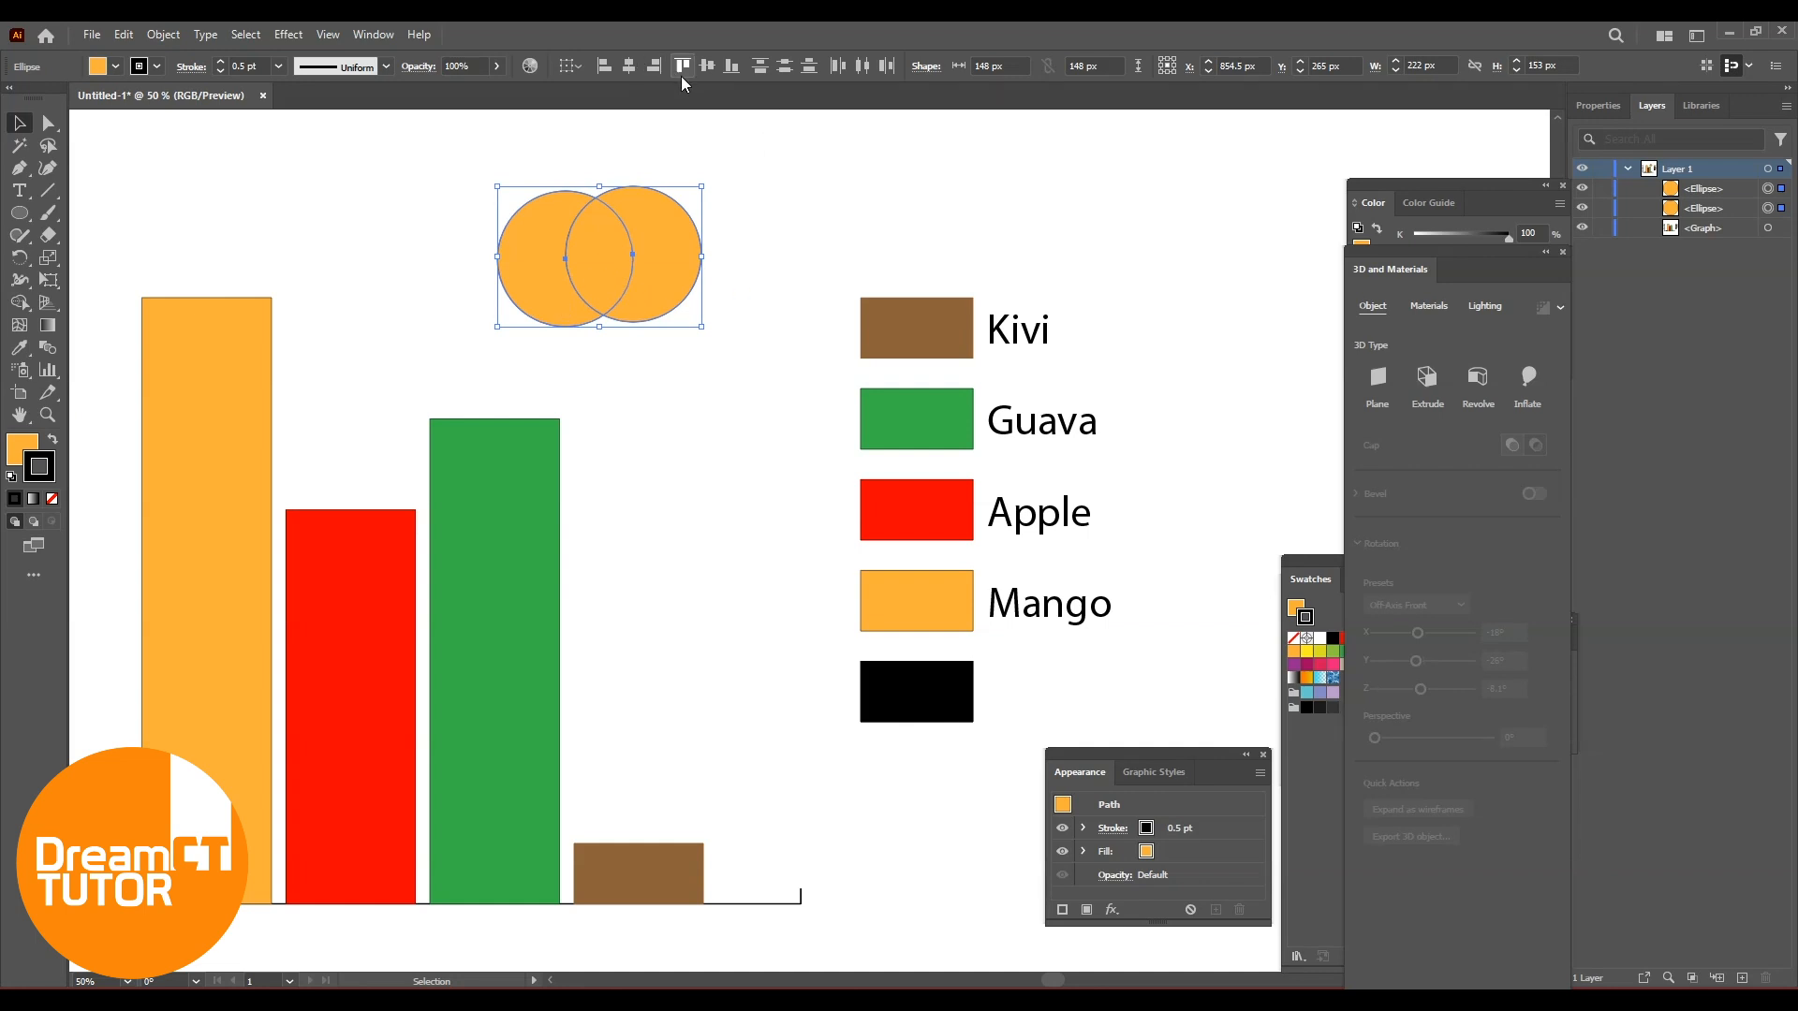
left_click(731, 66)
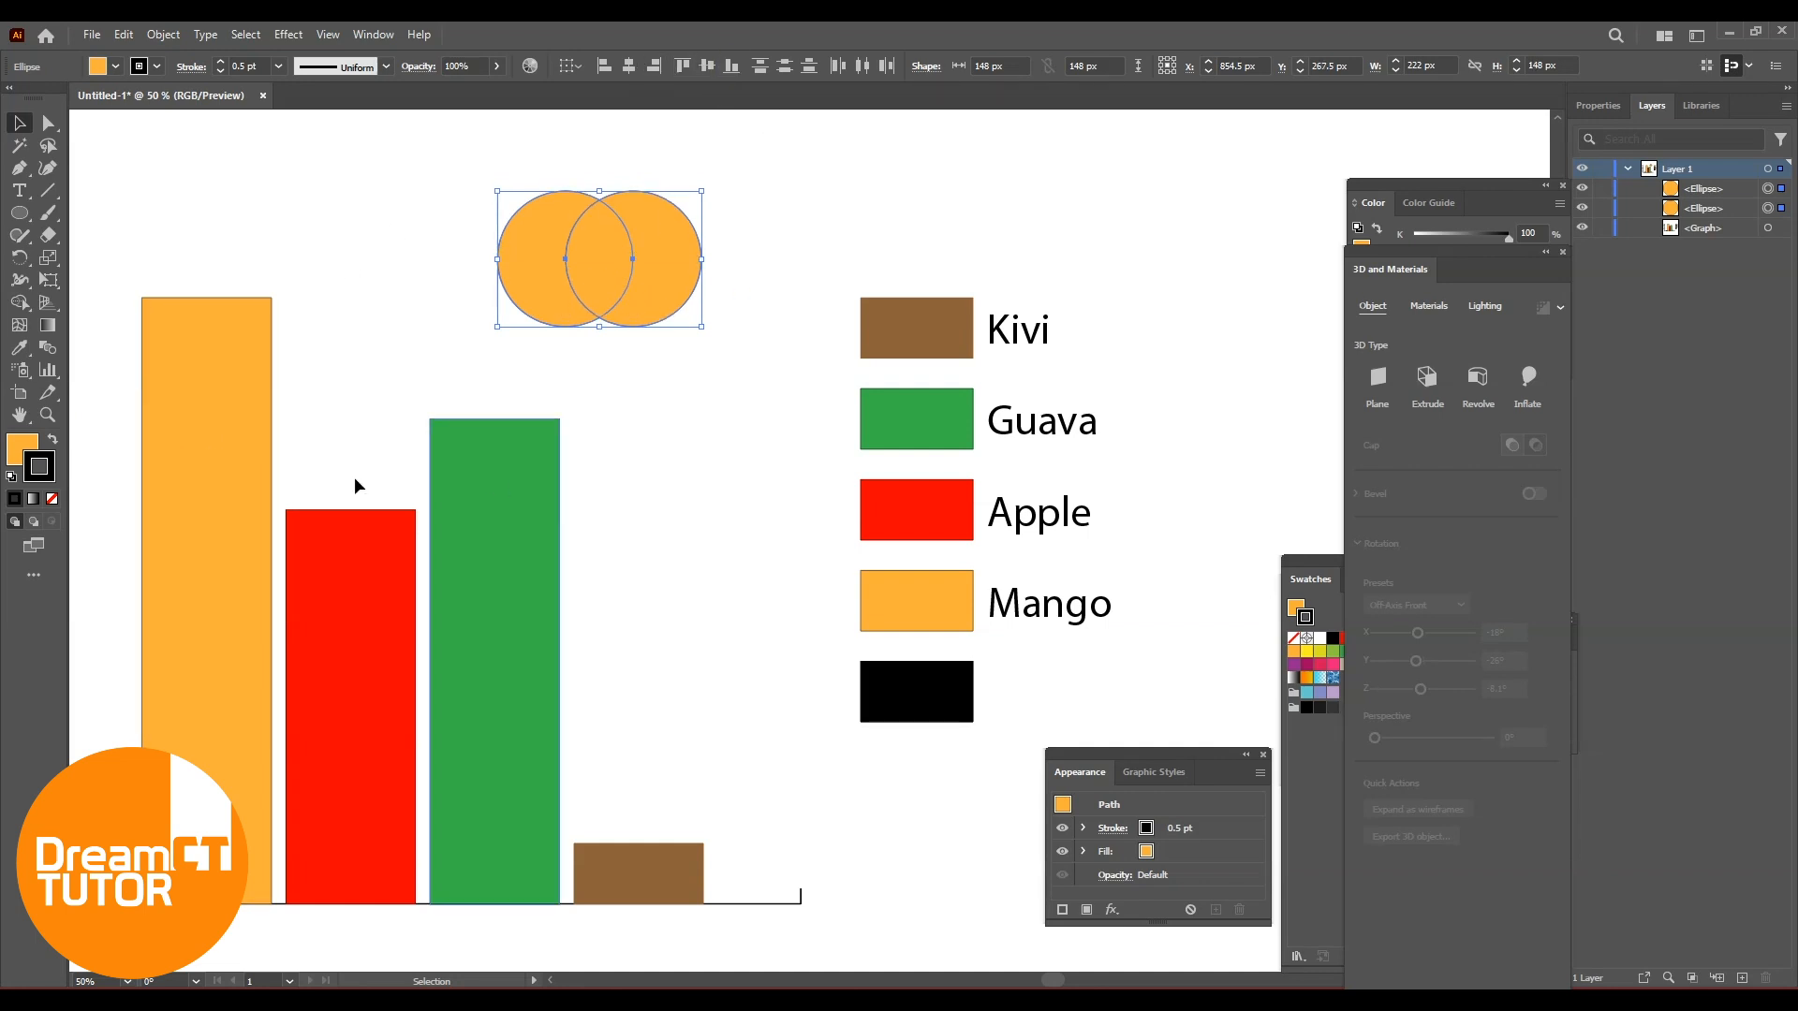
Remove the stroke from both circles and set their fill to pure red, FF0000
left_click(38, 446)
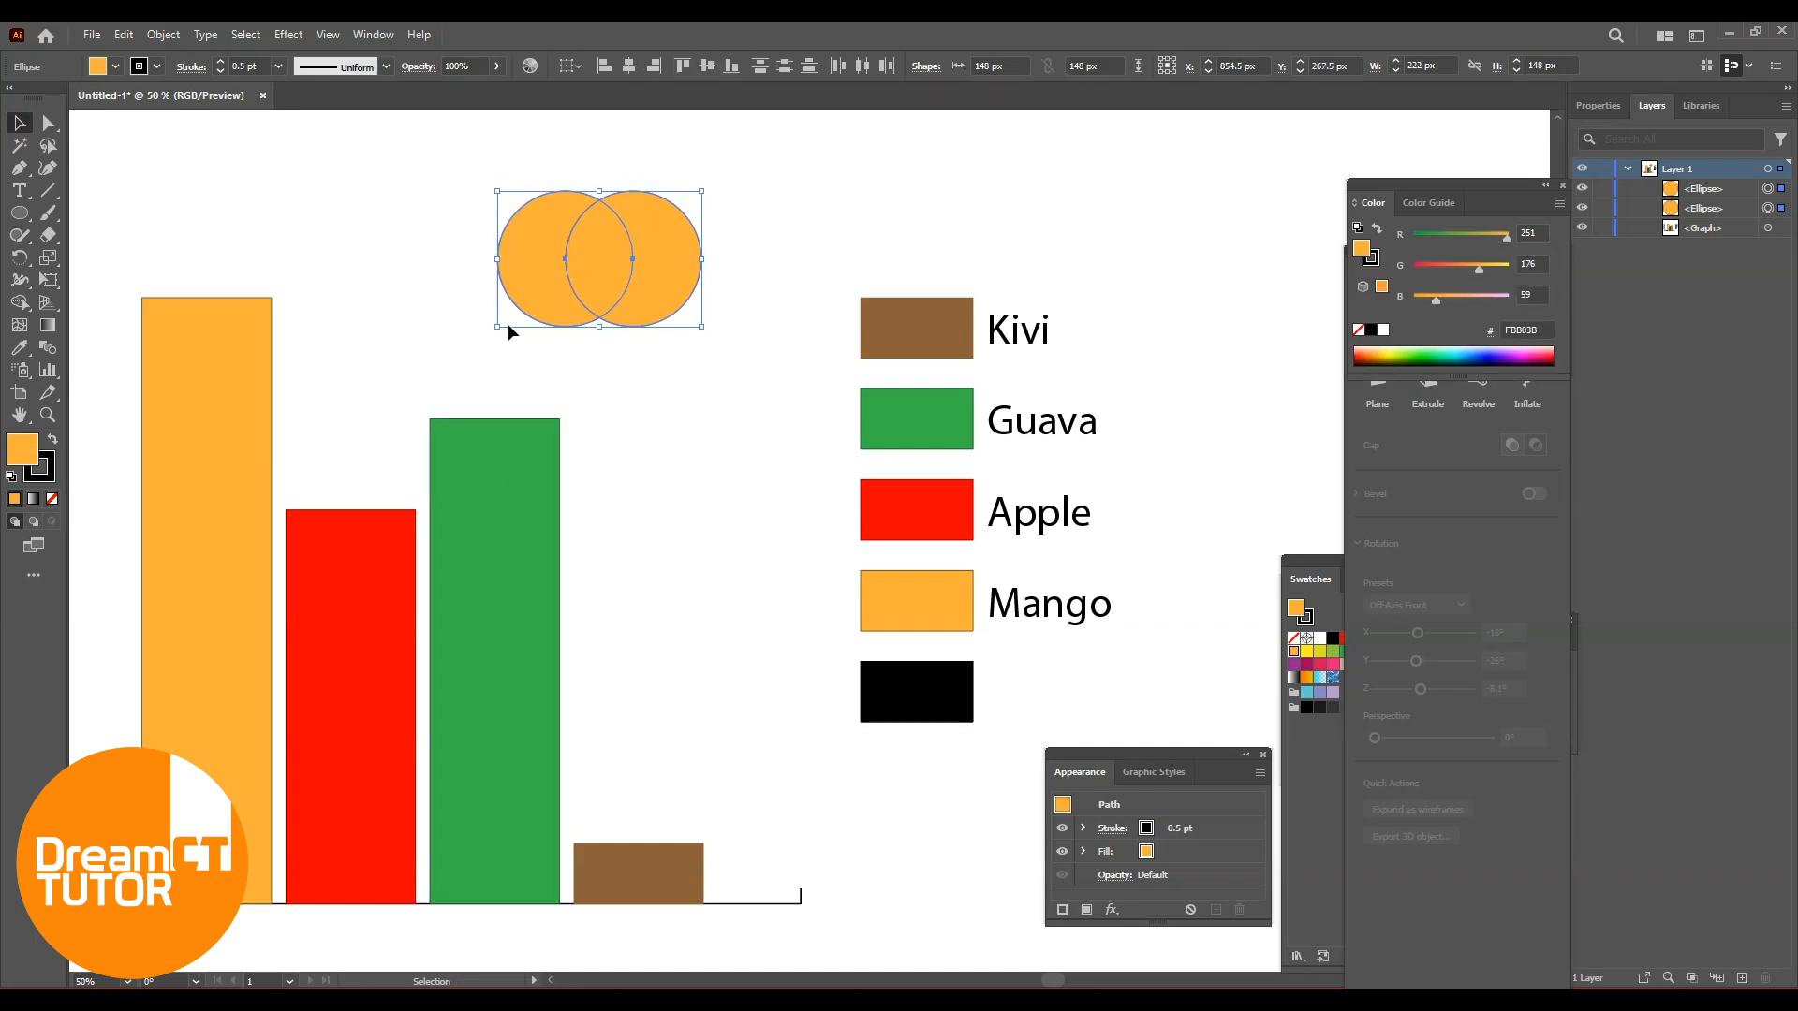
left_click(52, 468)
left_click(53, 498)
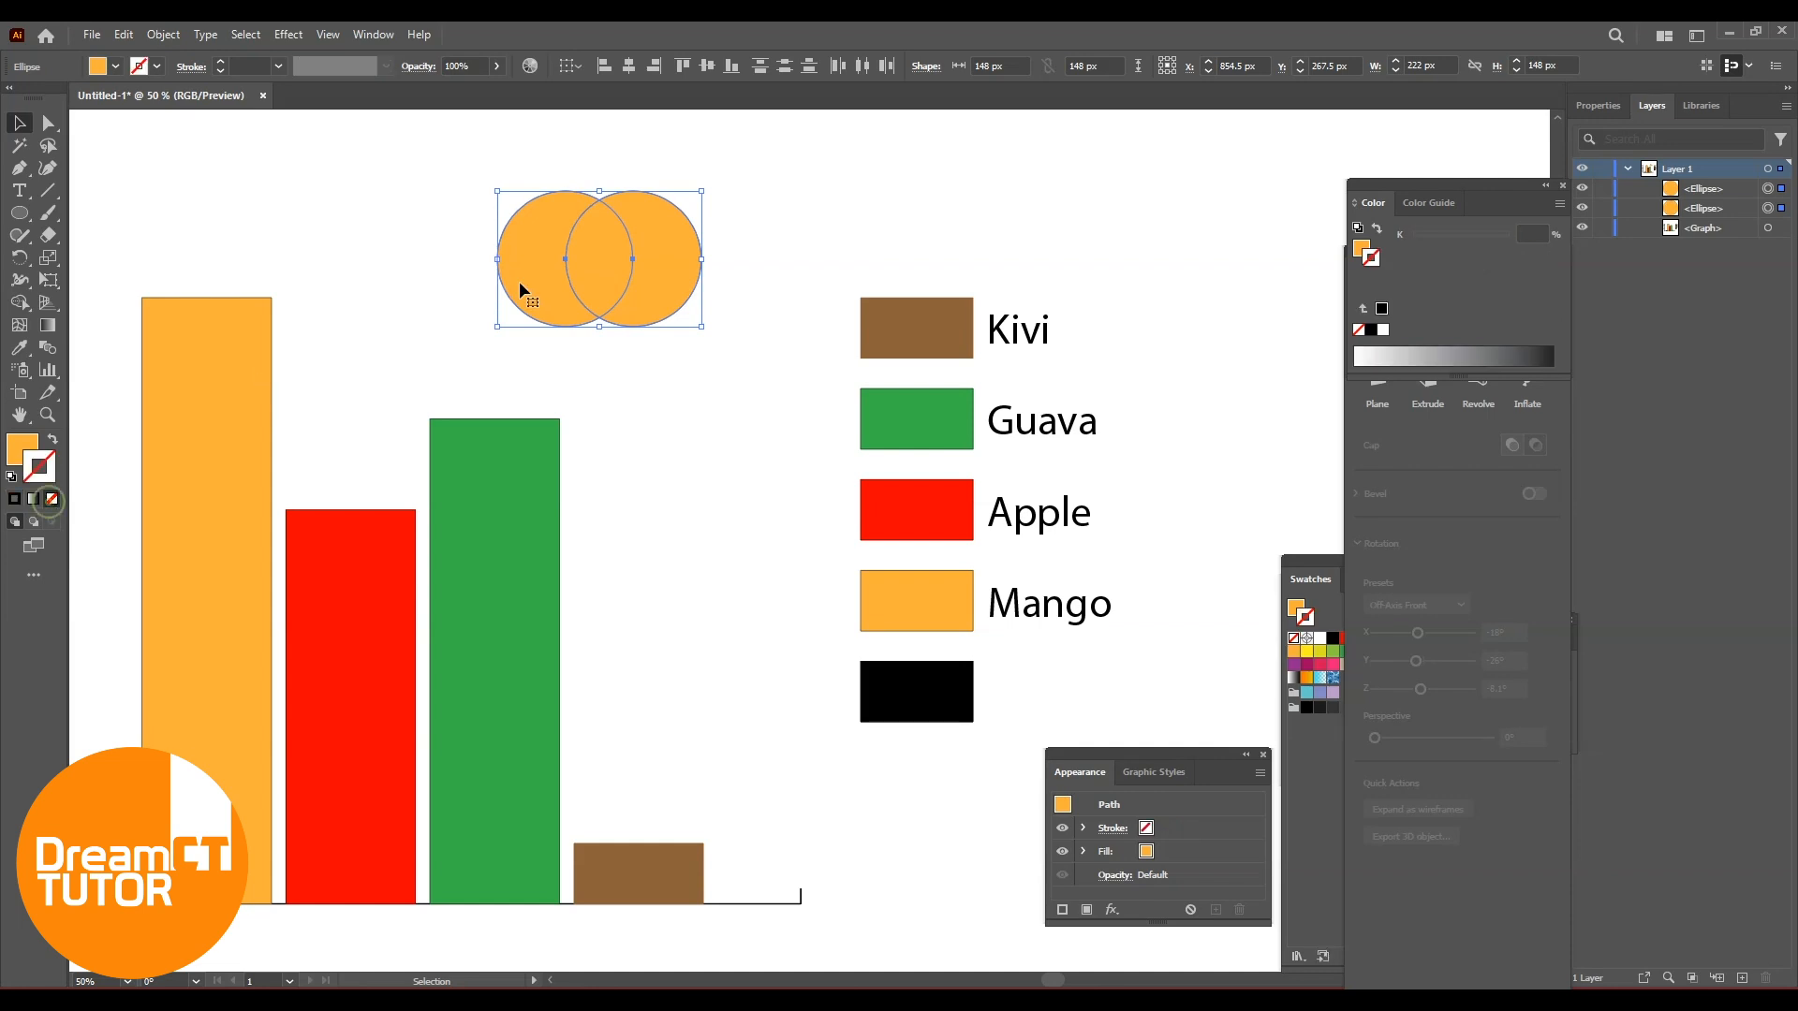
left_click(25, 454)
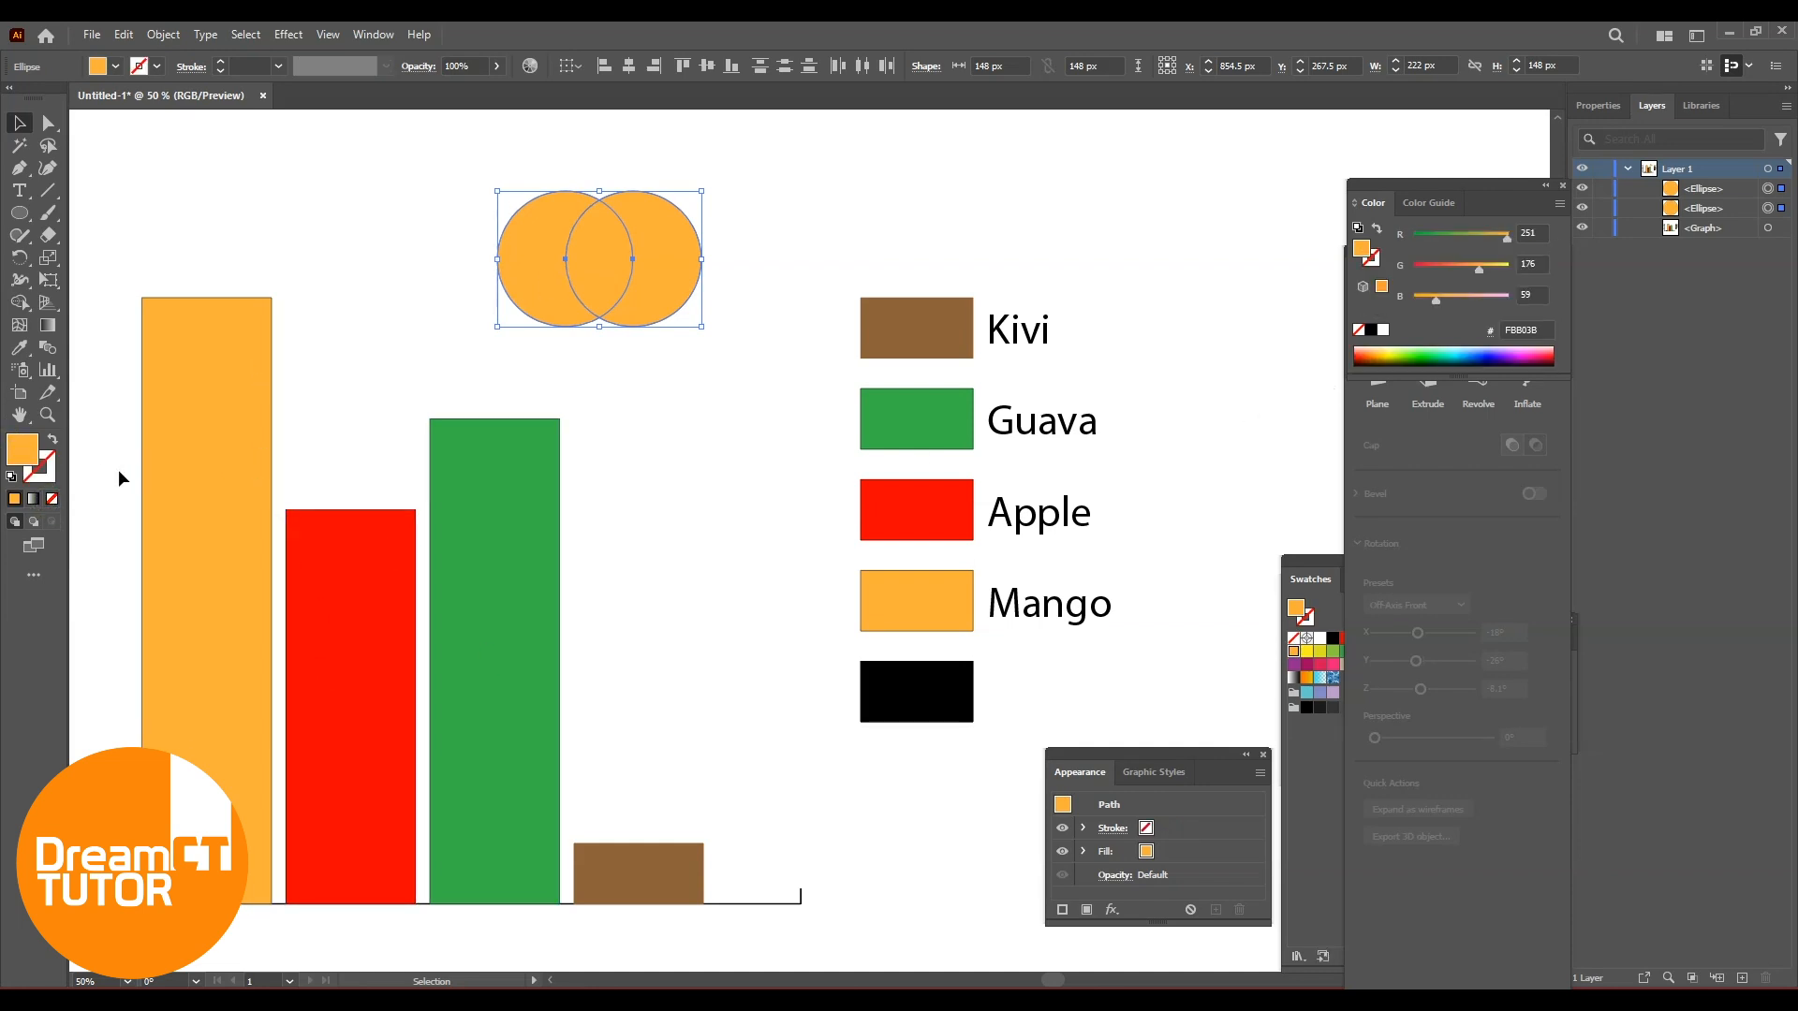
double_click(36, 459)
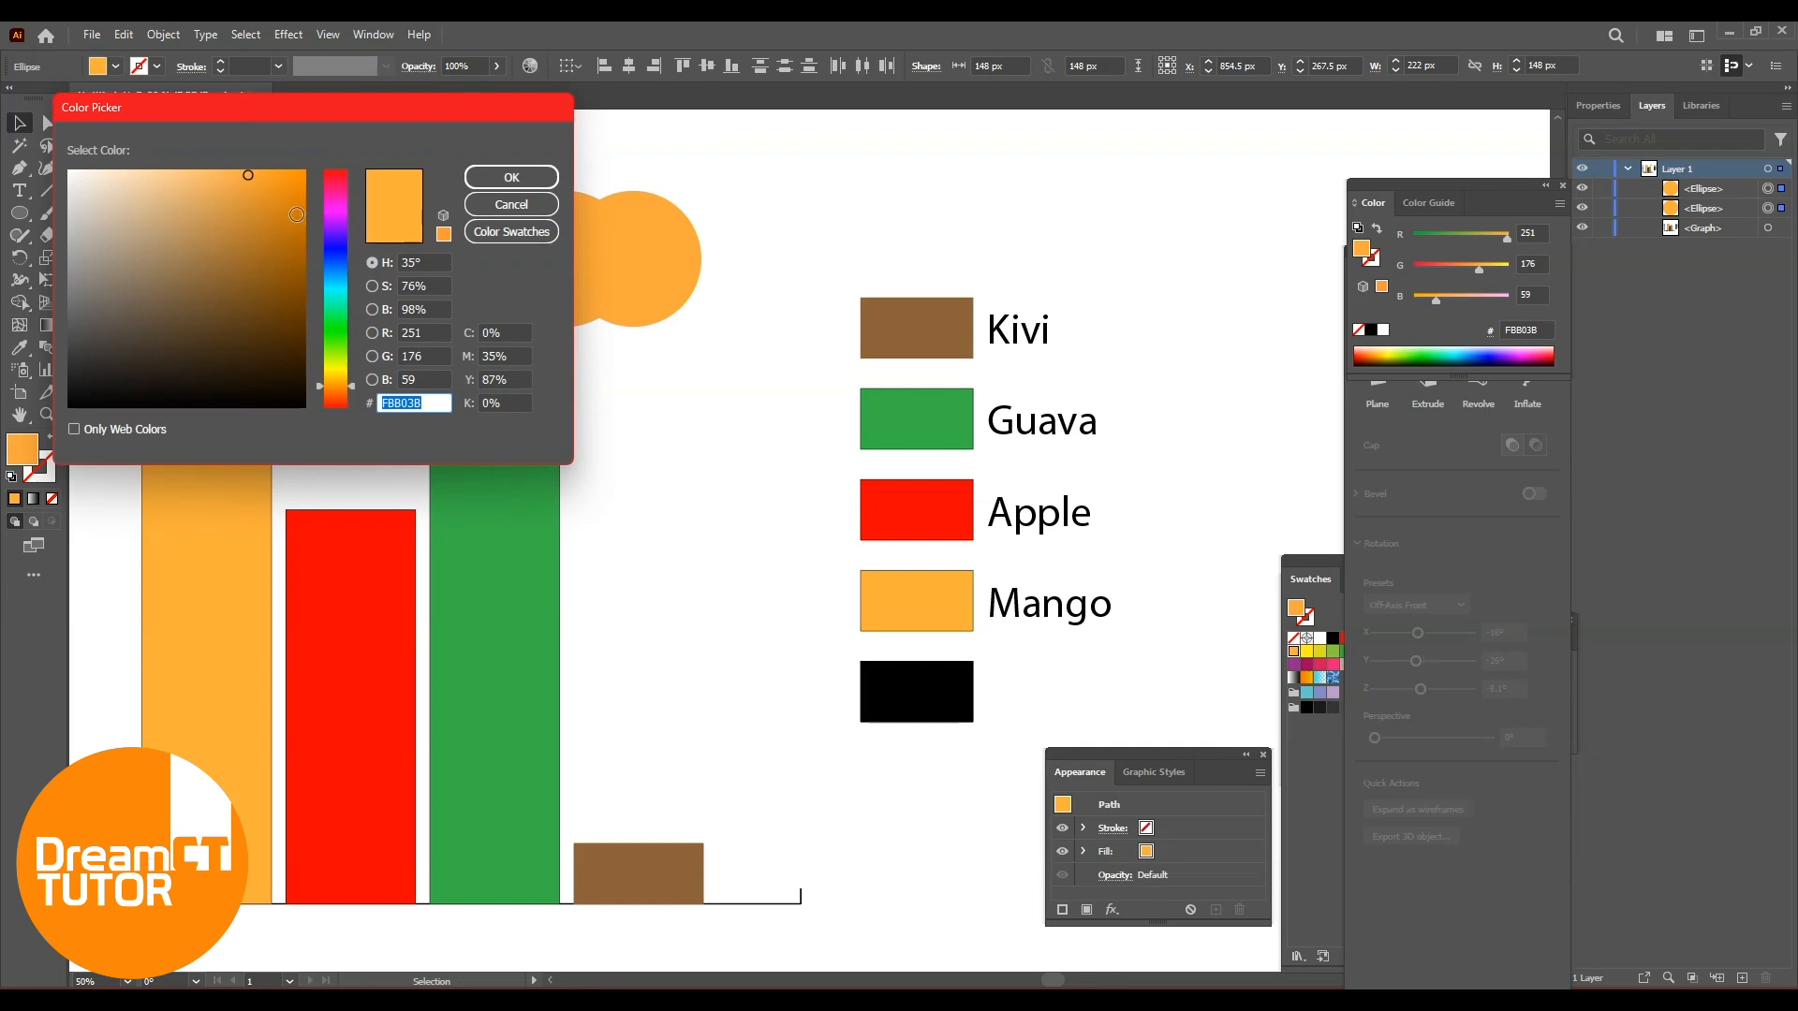
left_click_drag(335, 380, 312, 201)
left_click(305, 171)
left_click(528, 176)
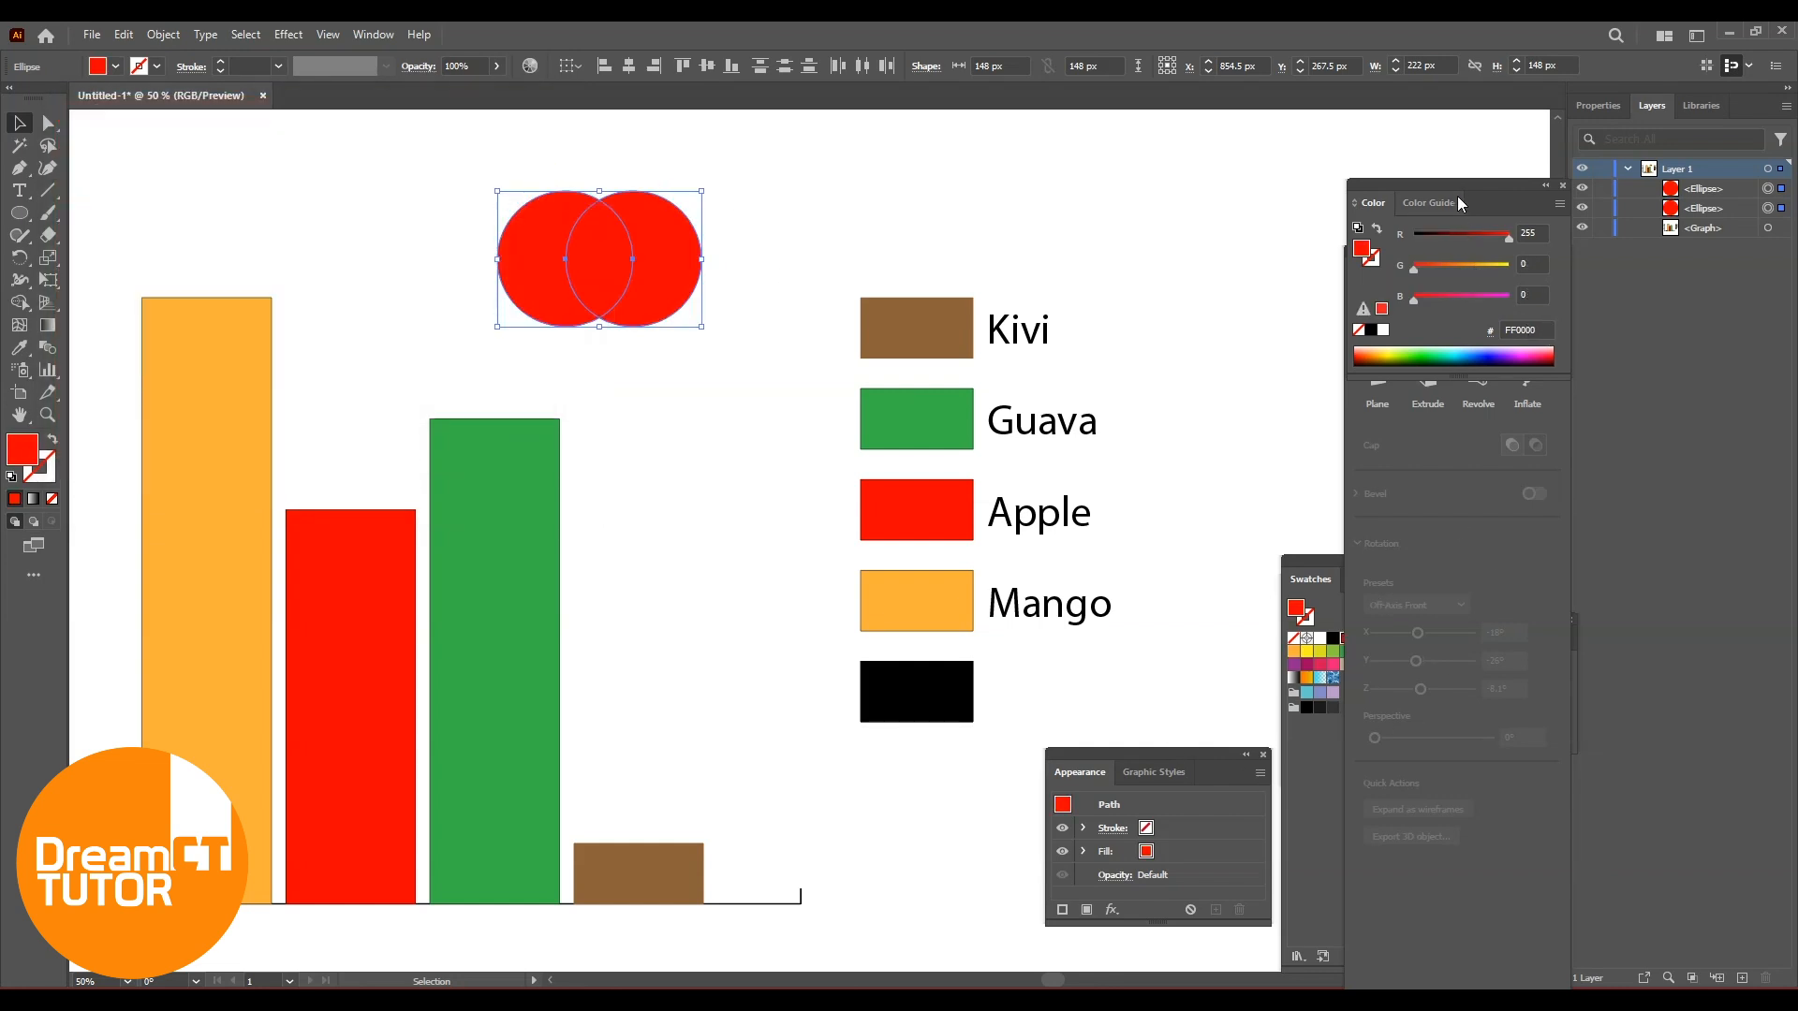
Unite the two overlapping red circles into a single shape with Pathfinder
left_click_drag(1457, 195, 1663, 316)
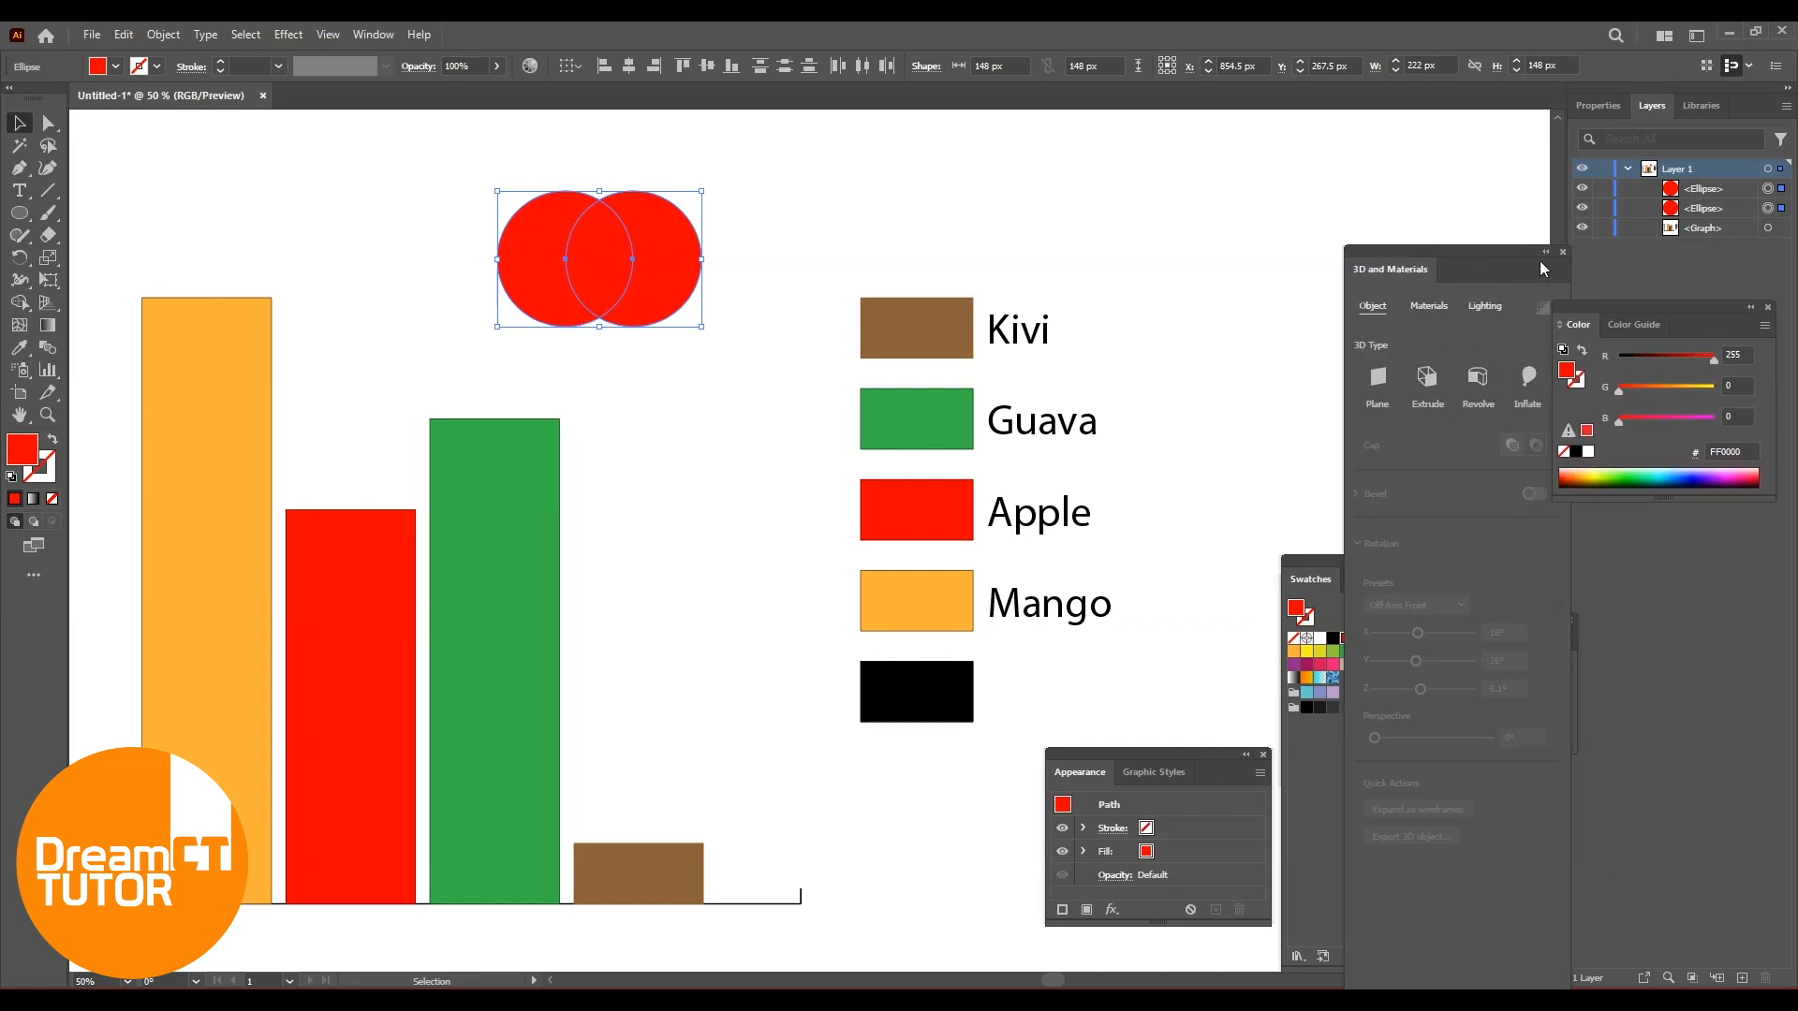
left_click(1562, 252)
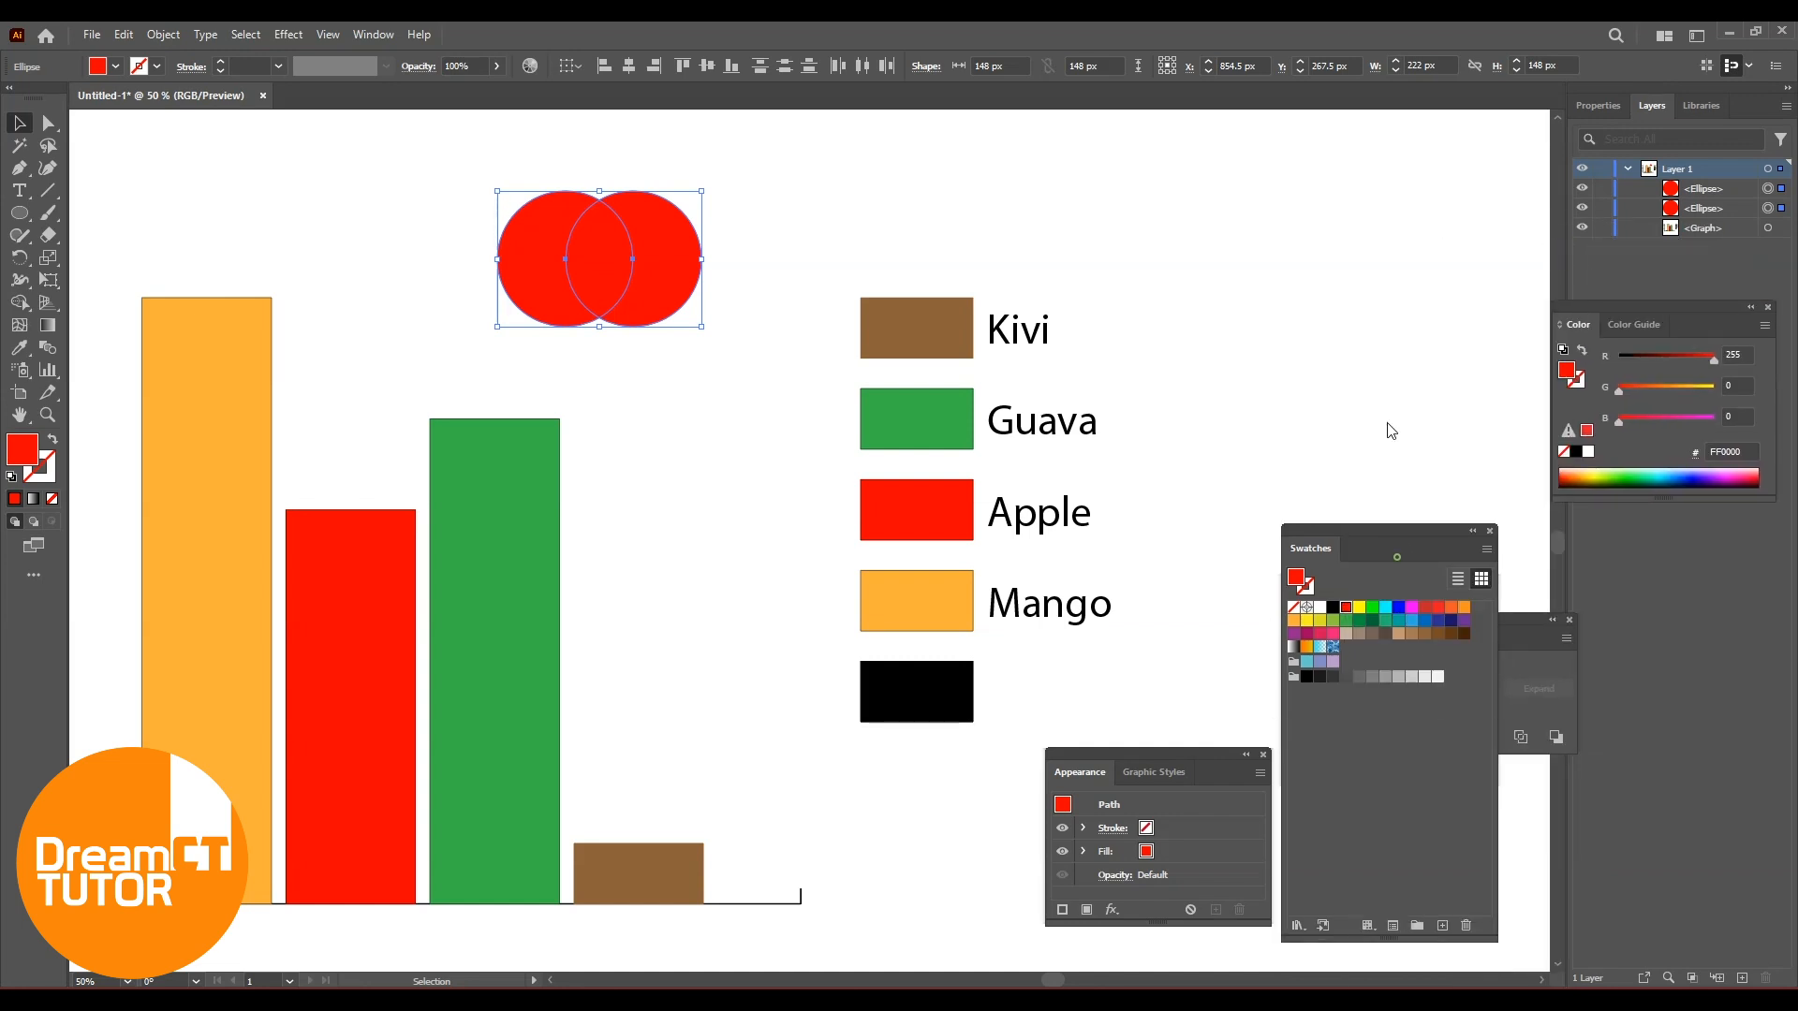
left_click(1447, 768)
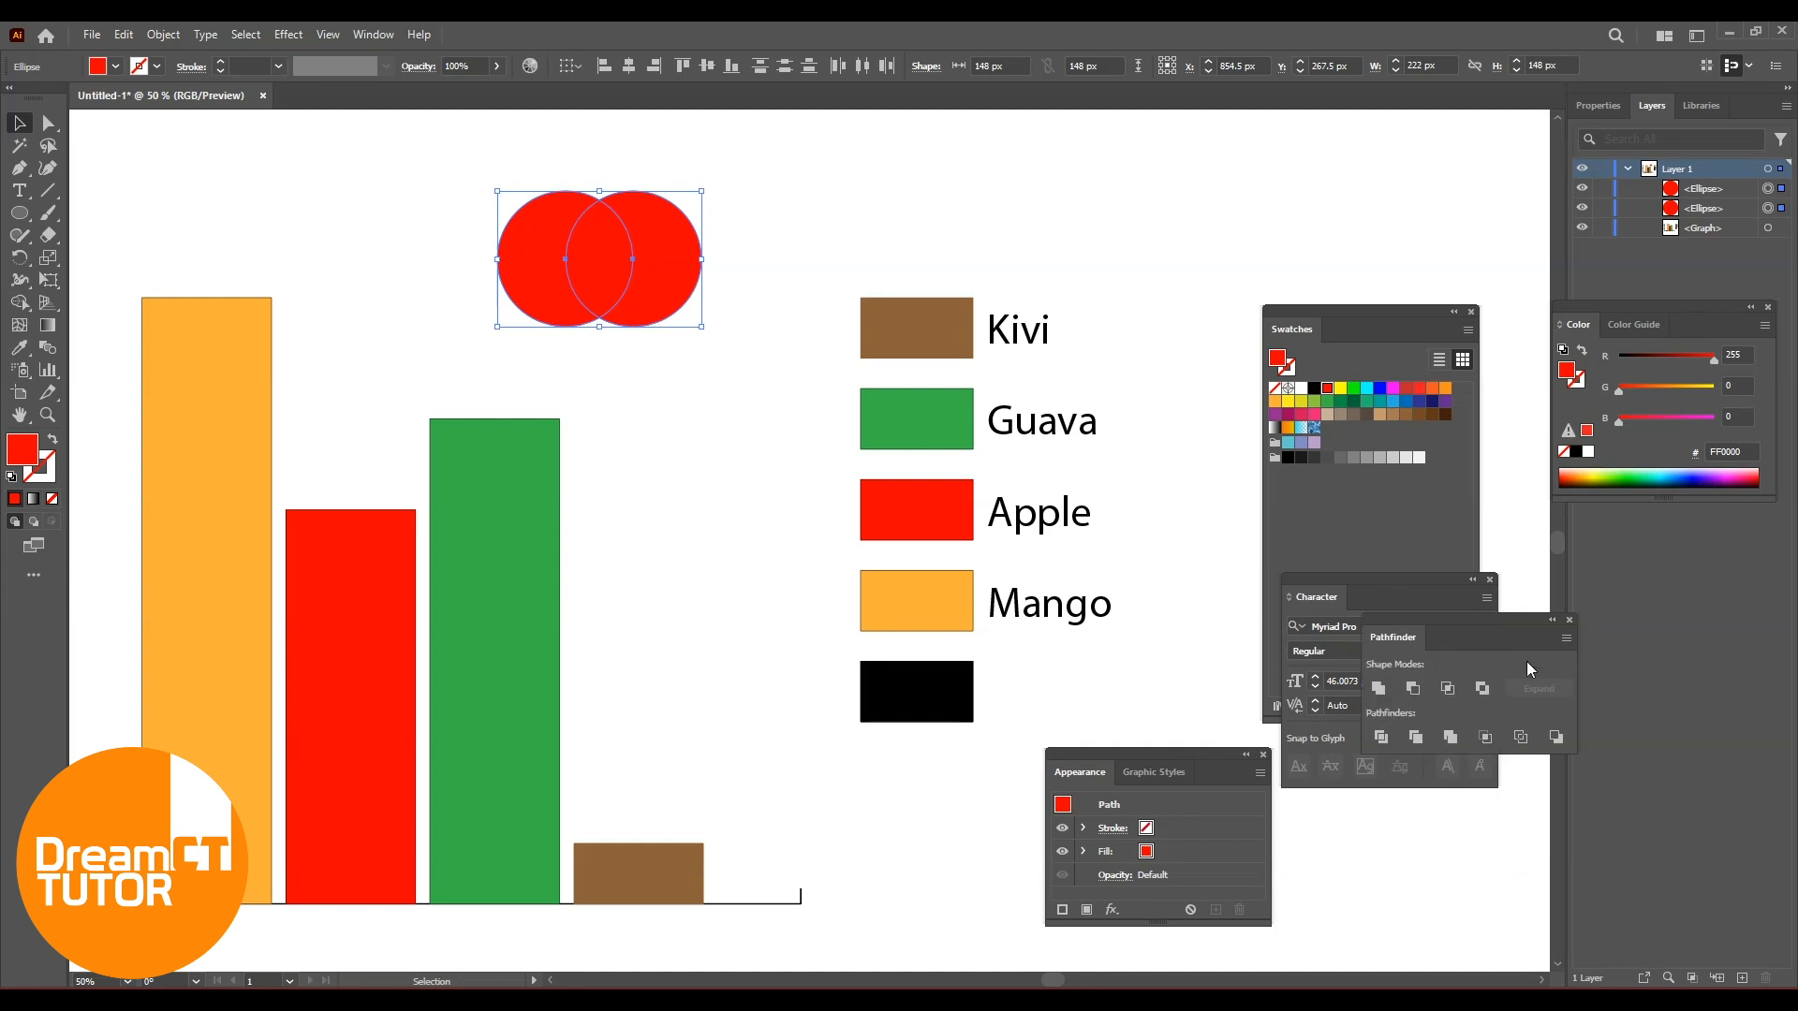
left_click_drag(1506, 621, 1345, 674)
left_click(1355, 742)
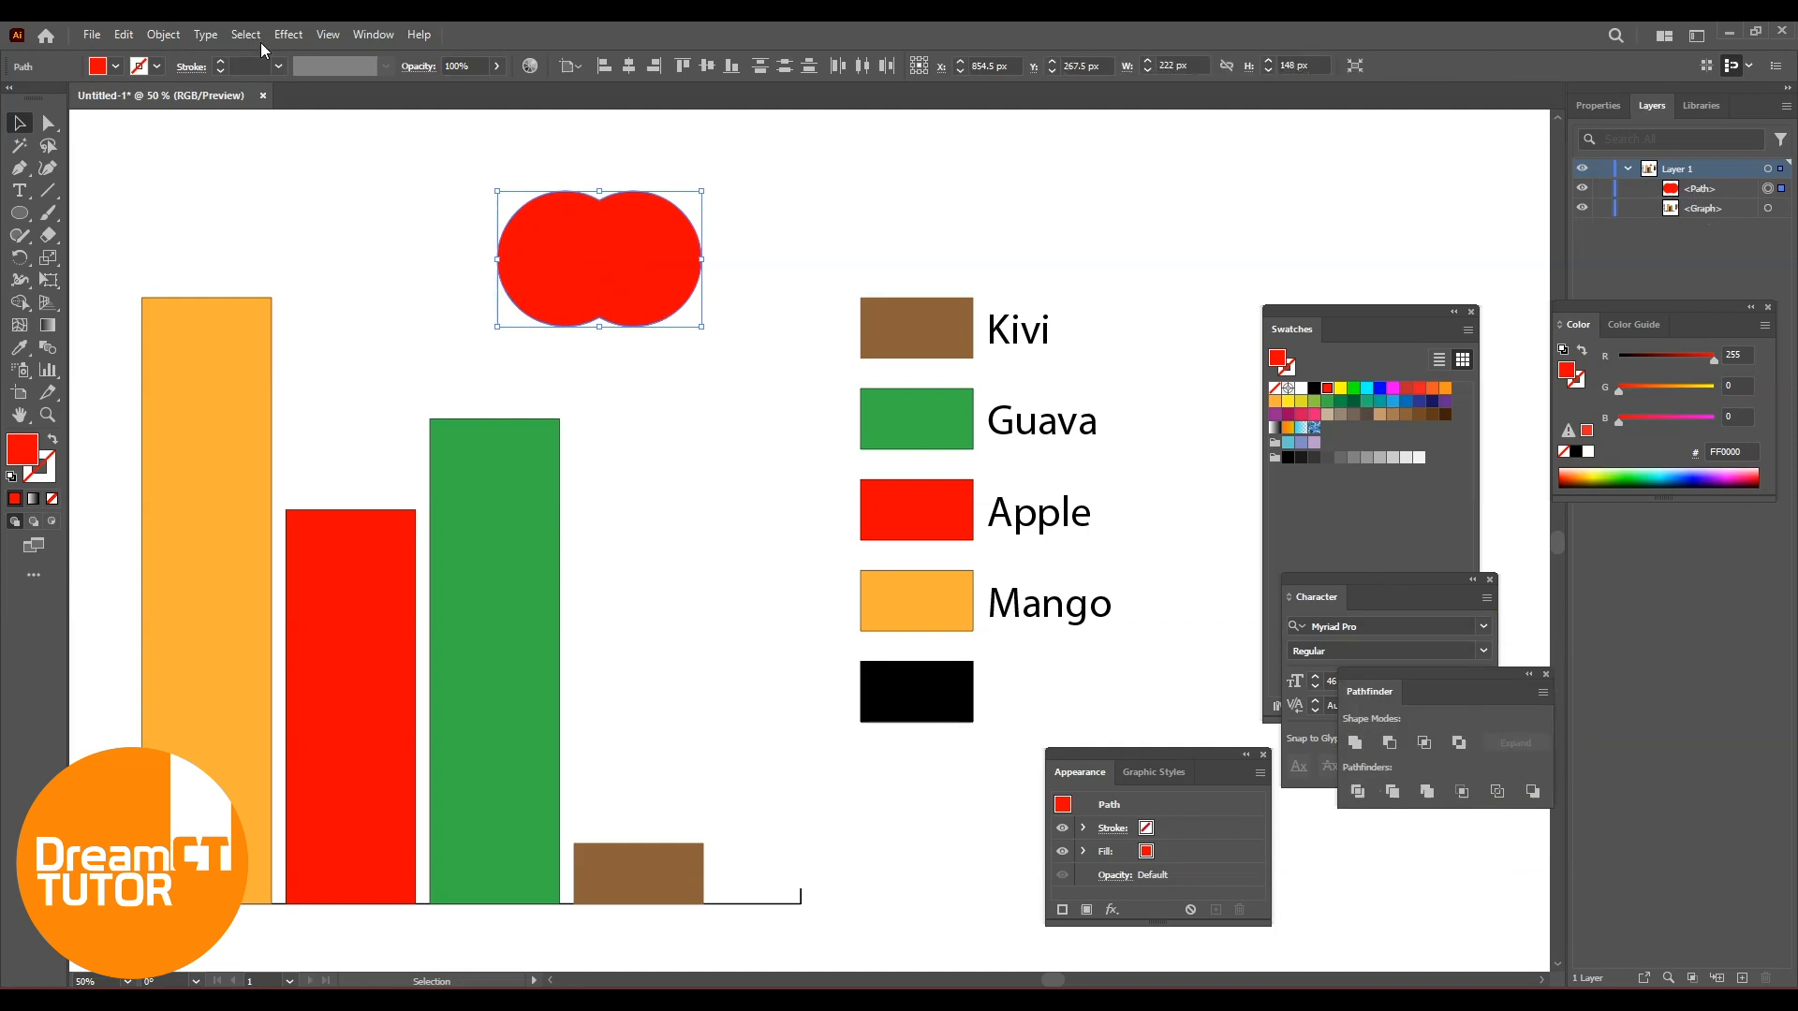
Apply Free Distort to the red shape, moving both bottom corners inward to taper it like an apple
left_click(289, 35)
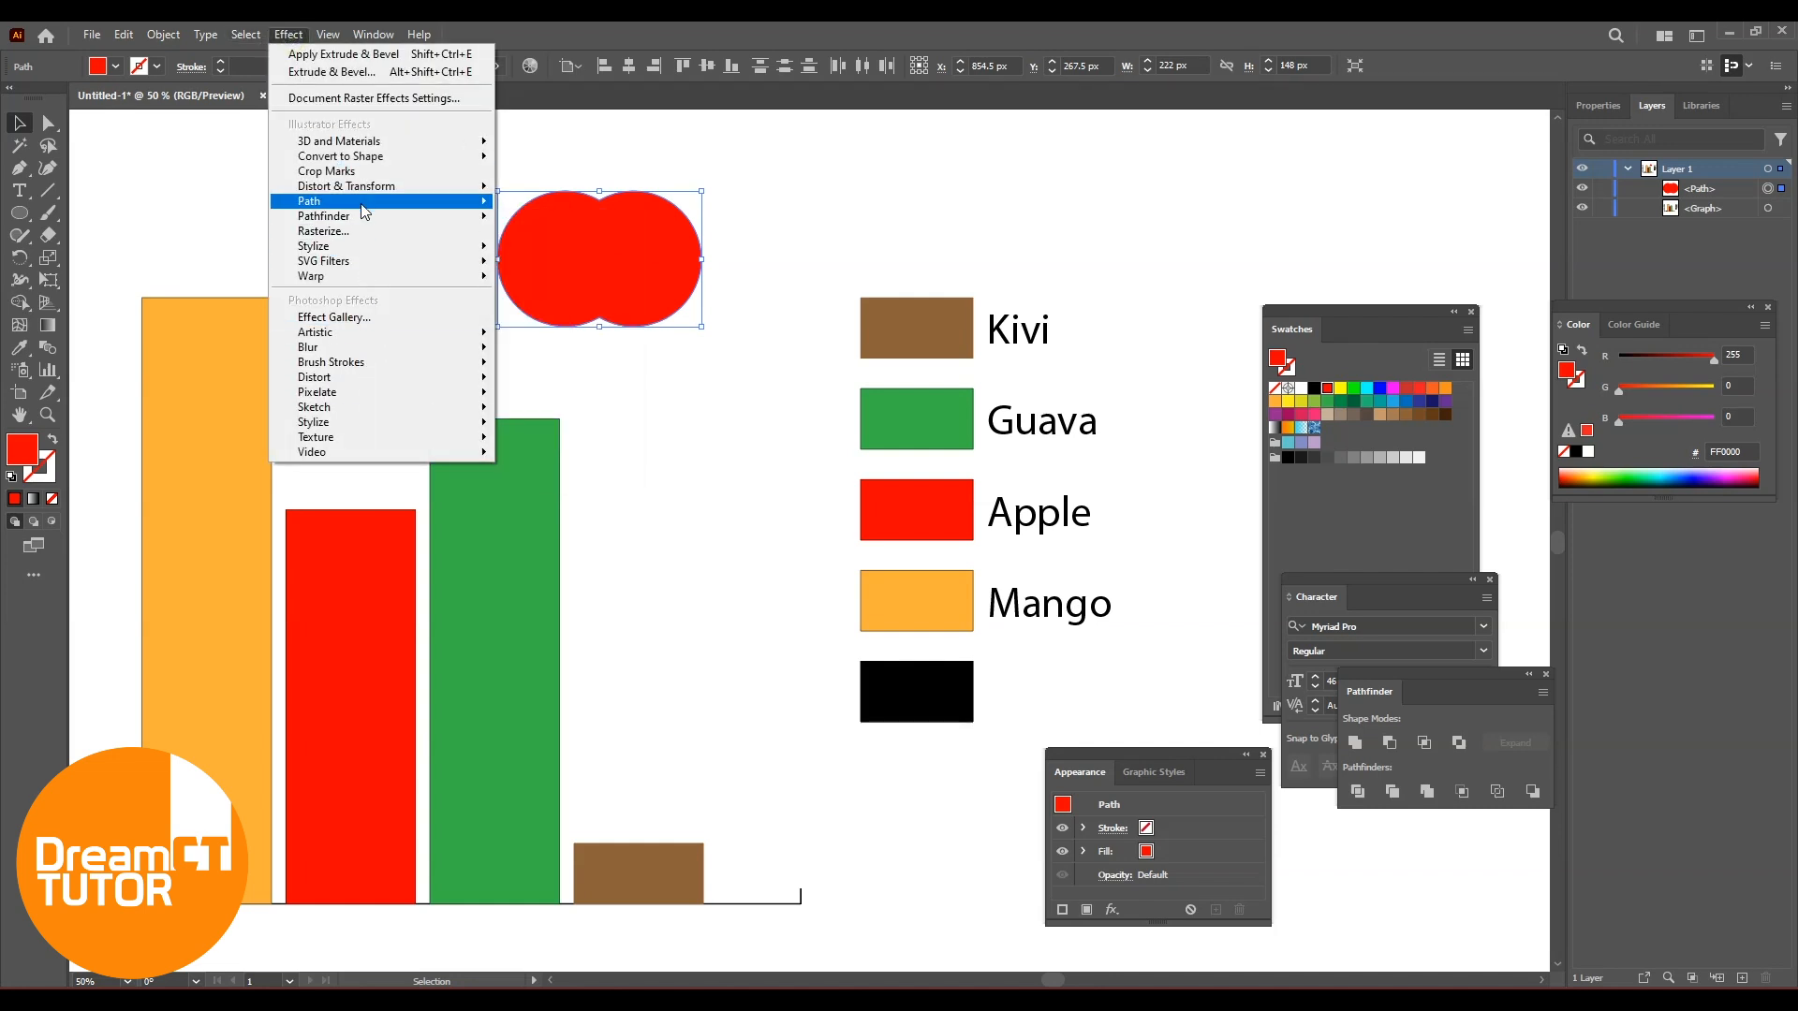
mouse_move(371, 186)
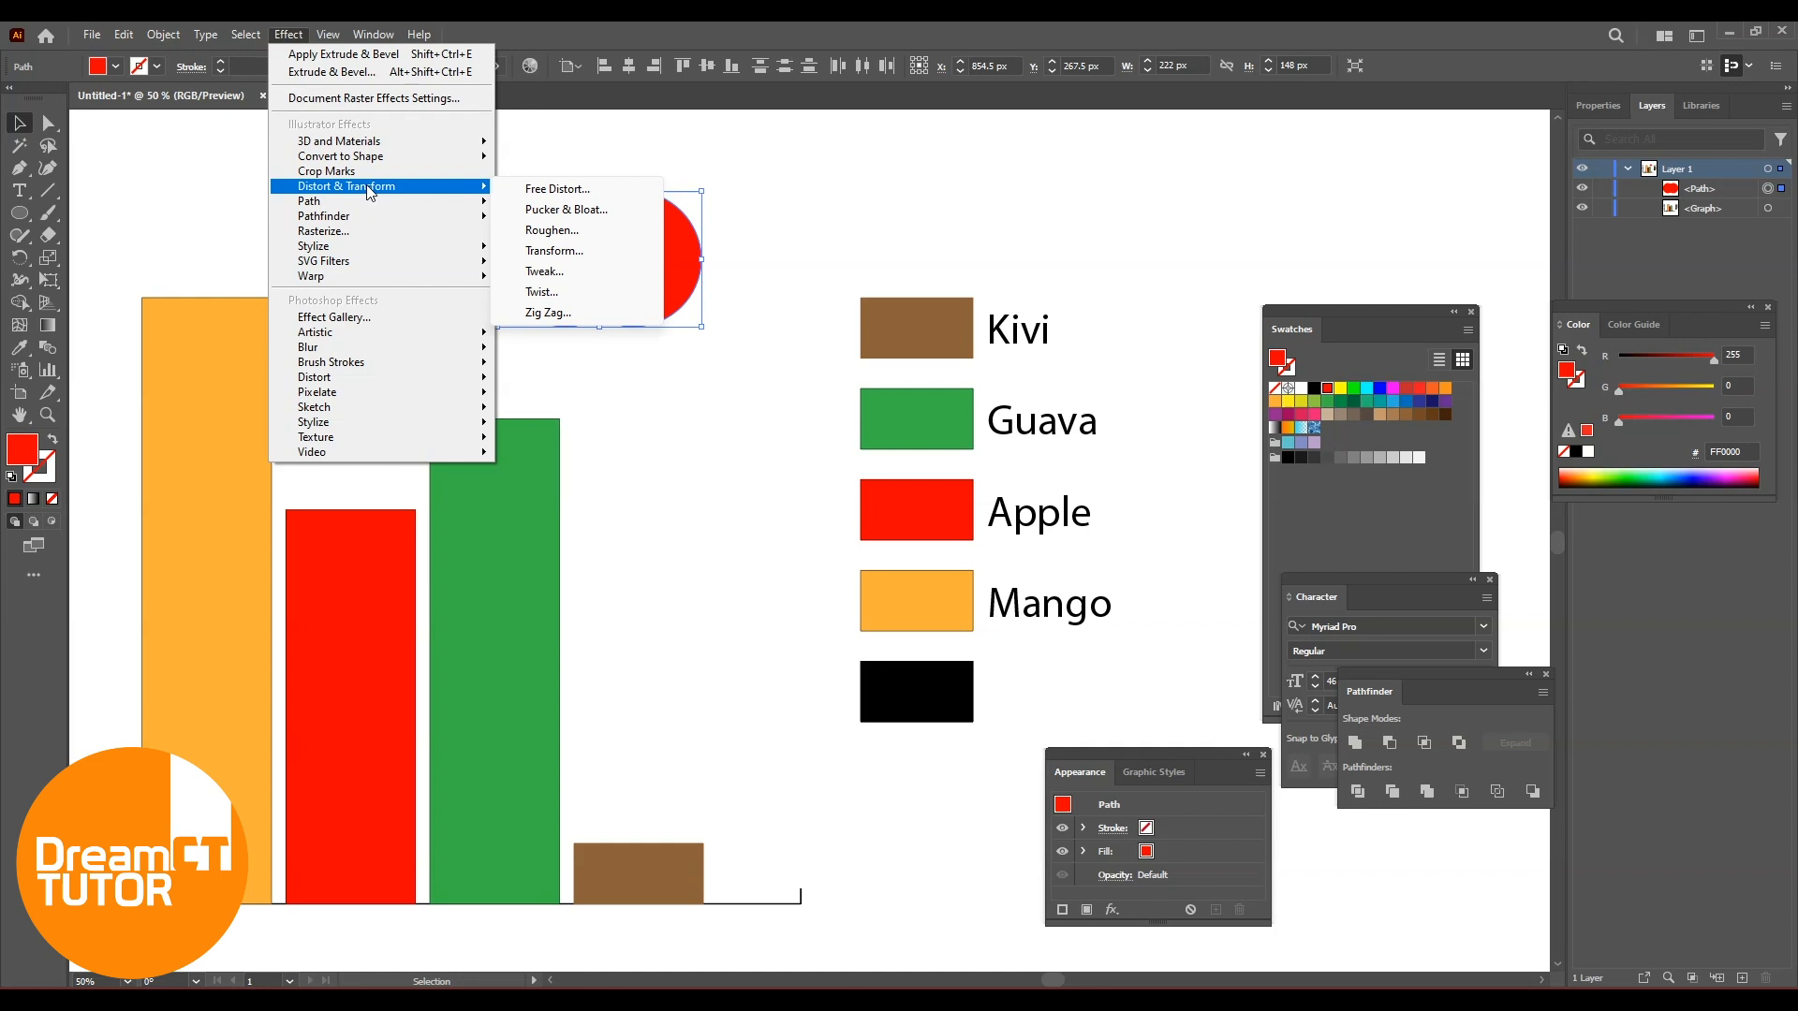
left_click(560, 189)
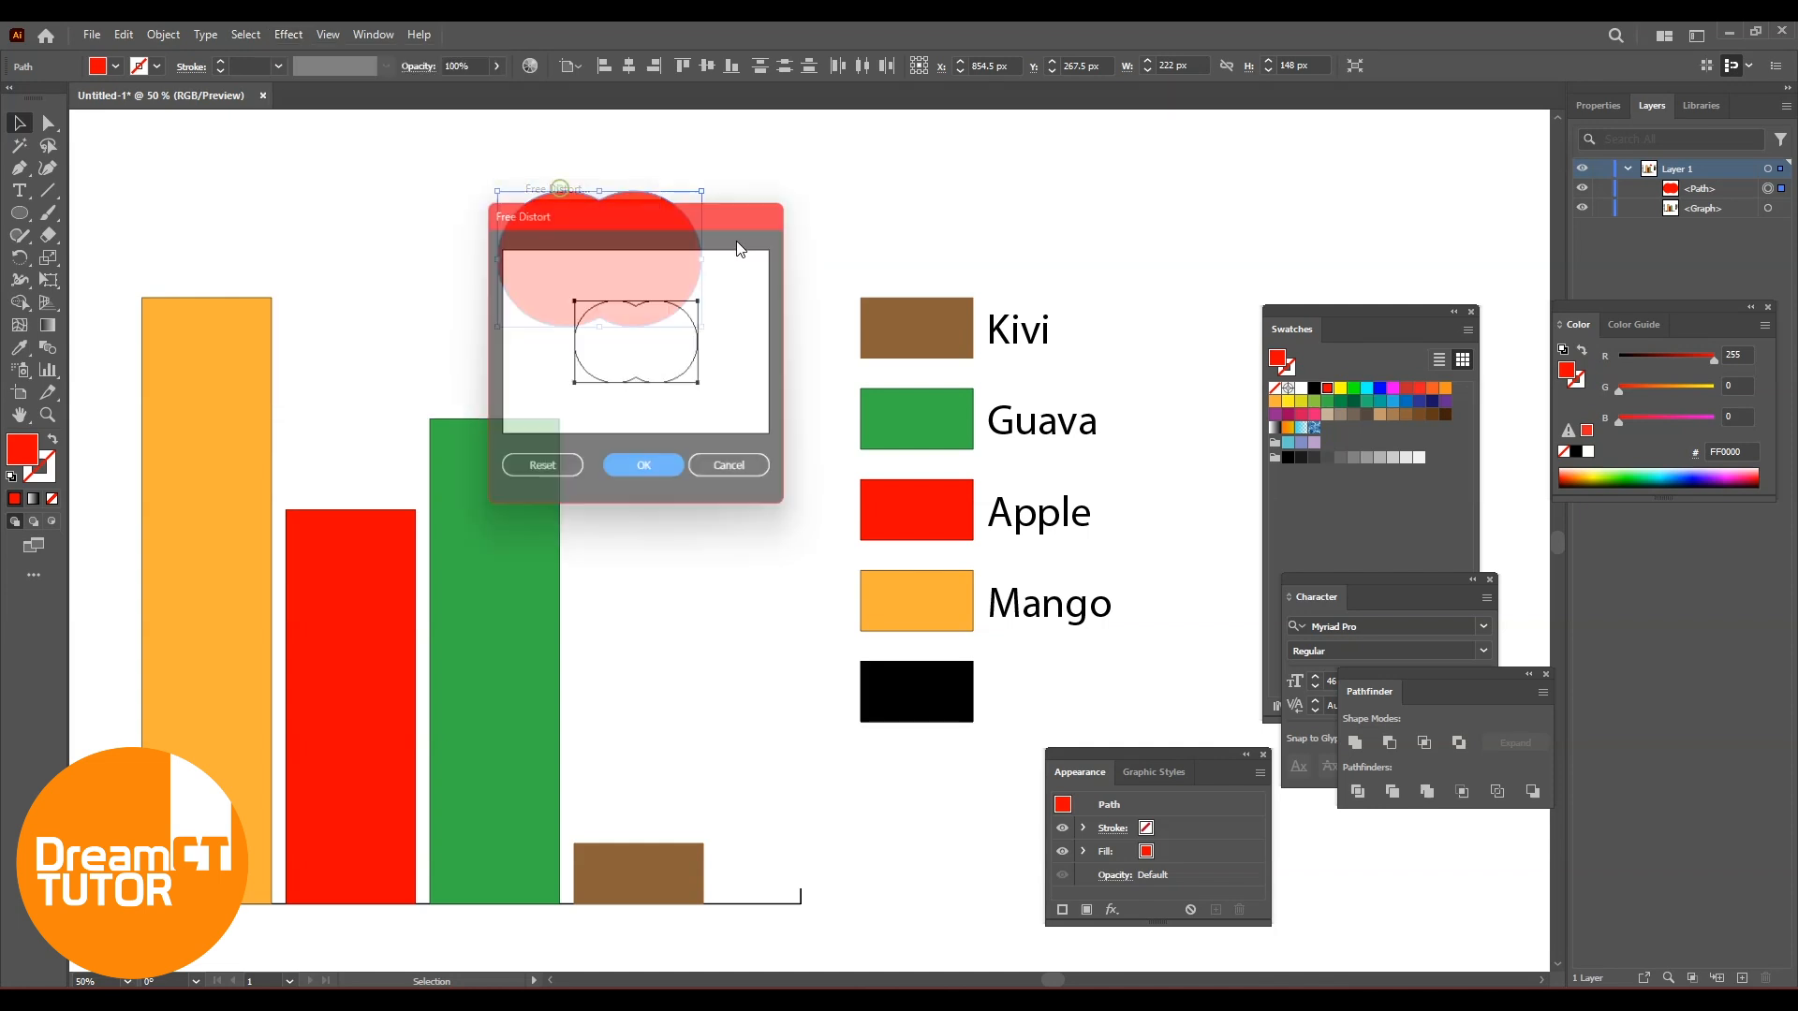
left_click_drag(684, 206, 1016, 173)
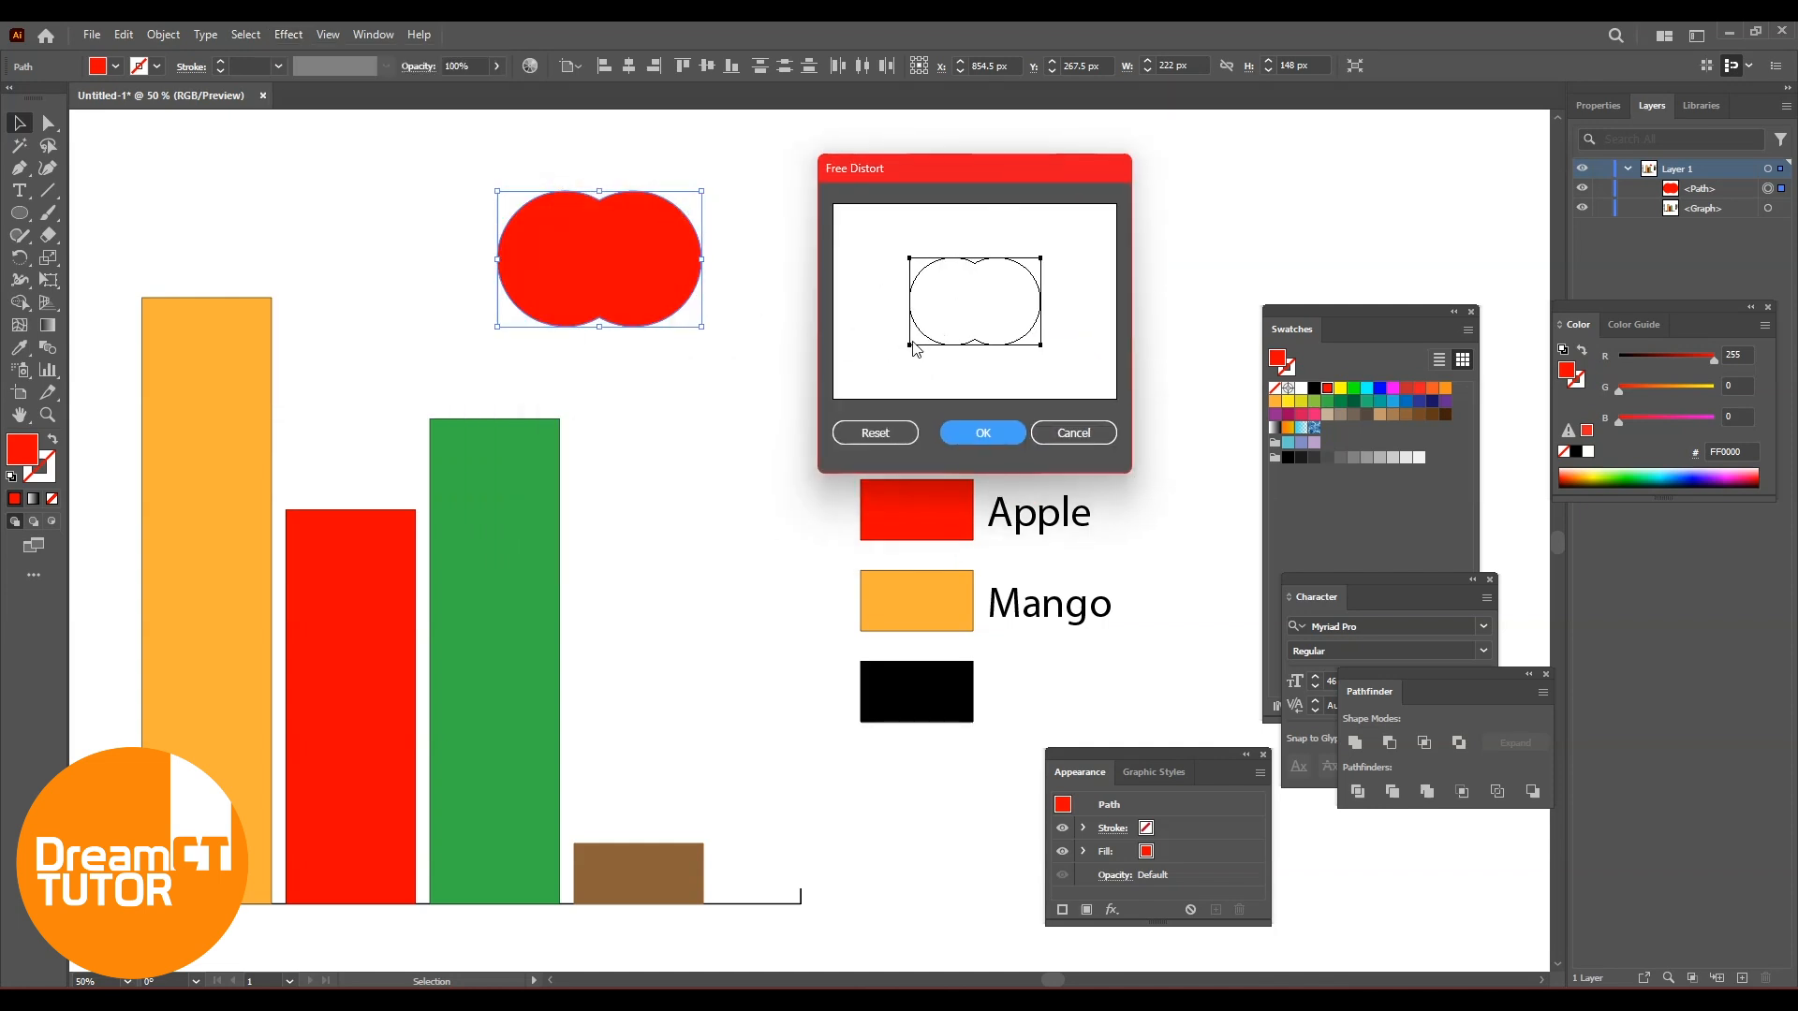
left_click_drag(910, 346, 935, 345)
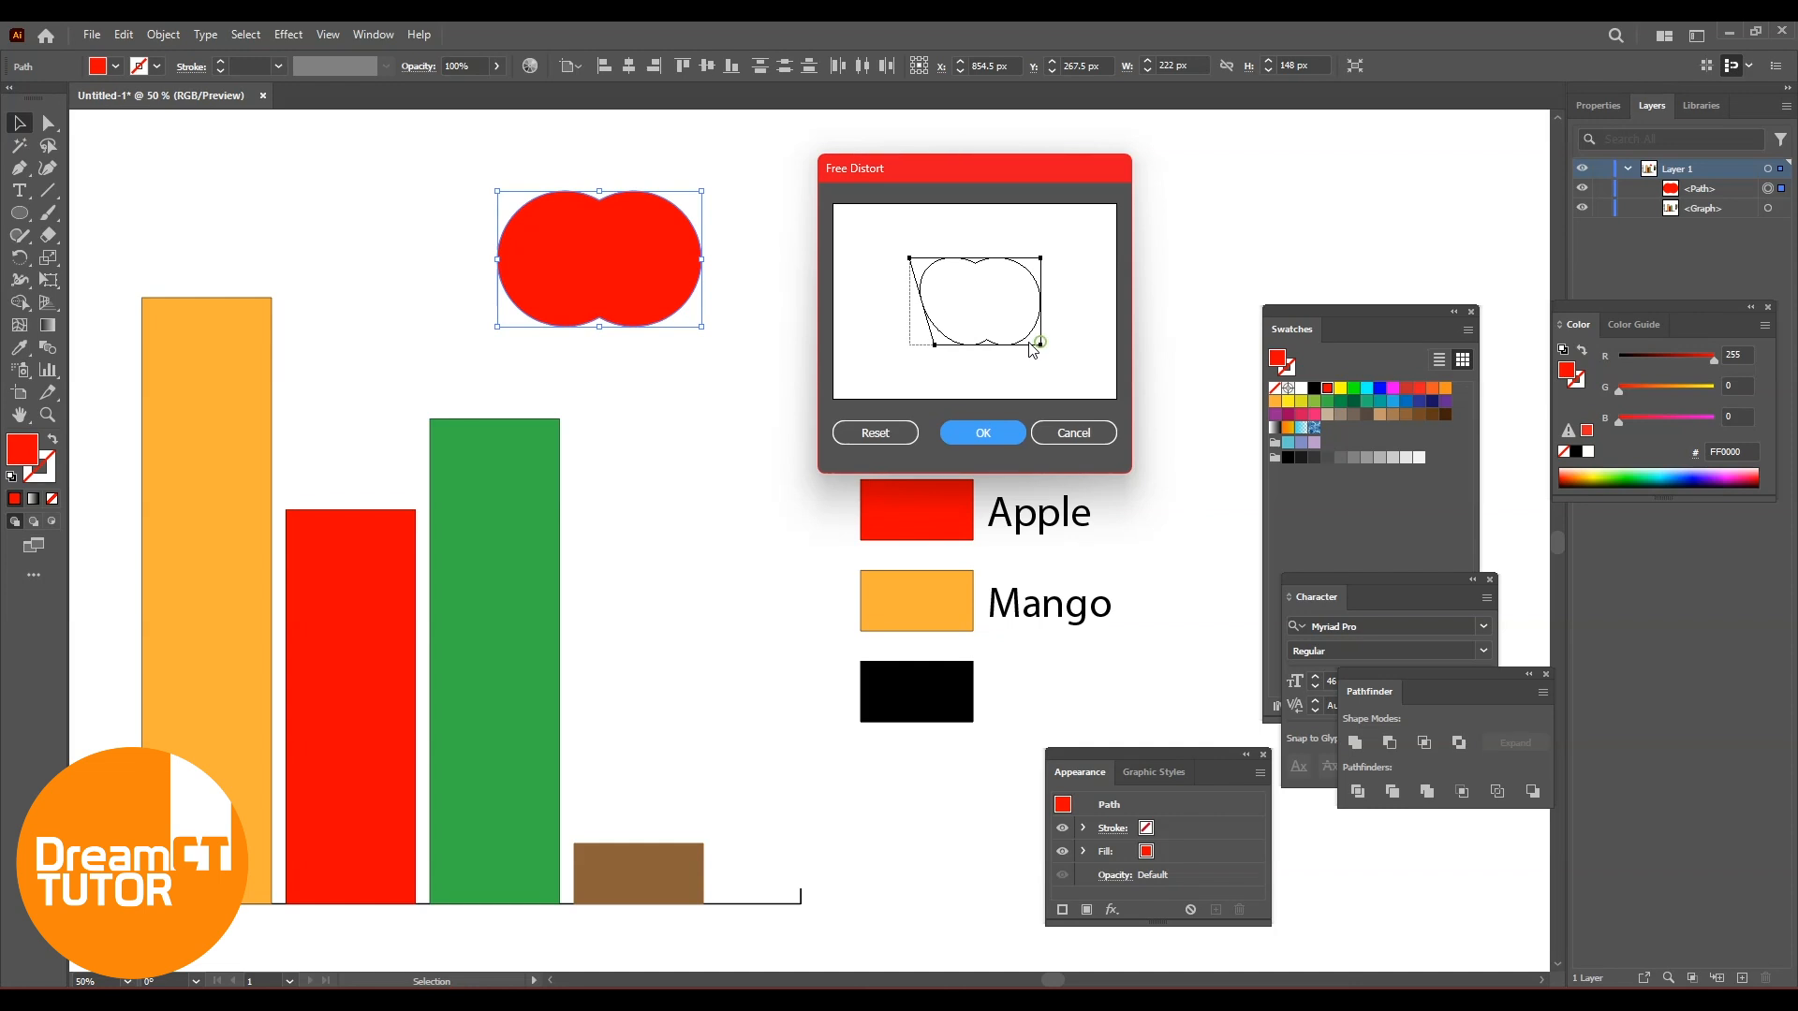
left_click_drag(1040, 346, 1019, 346)
left_click(997, 434)
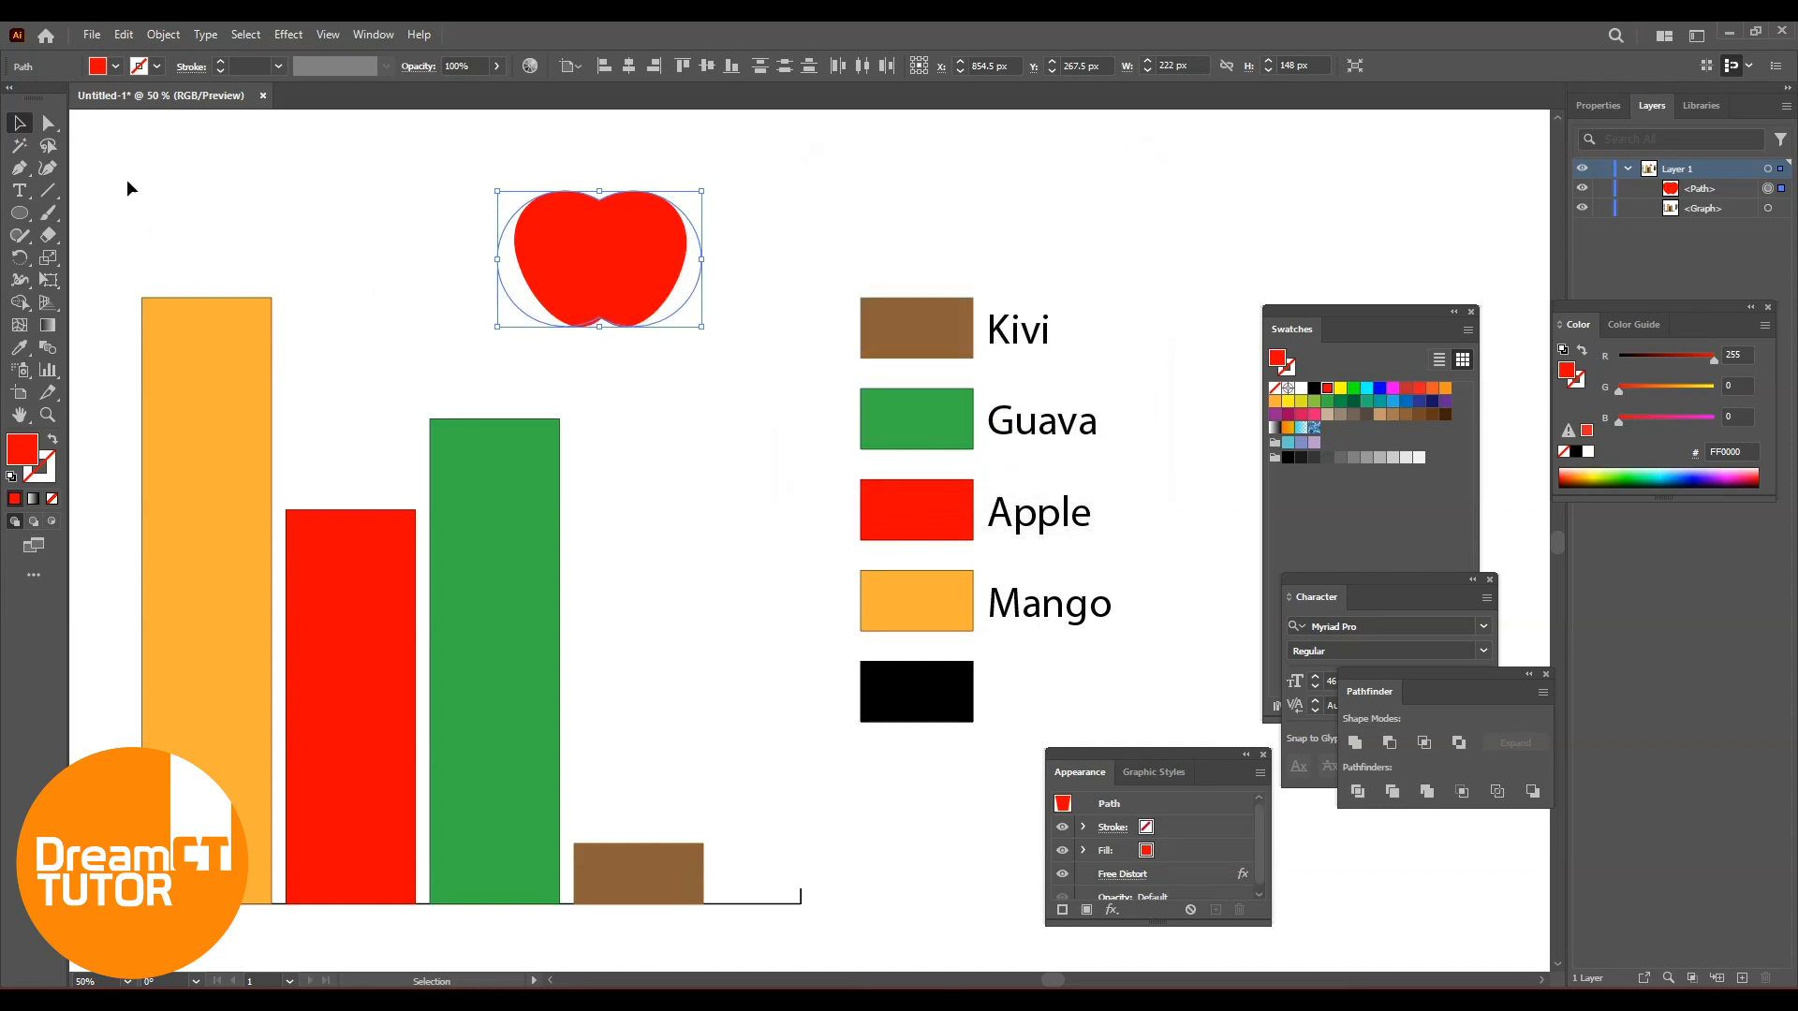
Expand the appearance of the distorted red shape so its path follows the apple outline
left_click(53, 122)
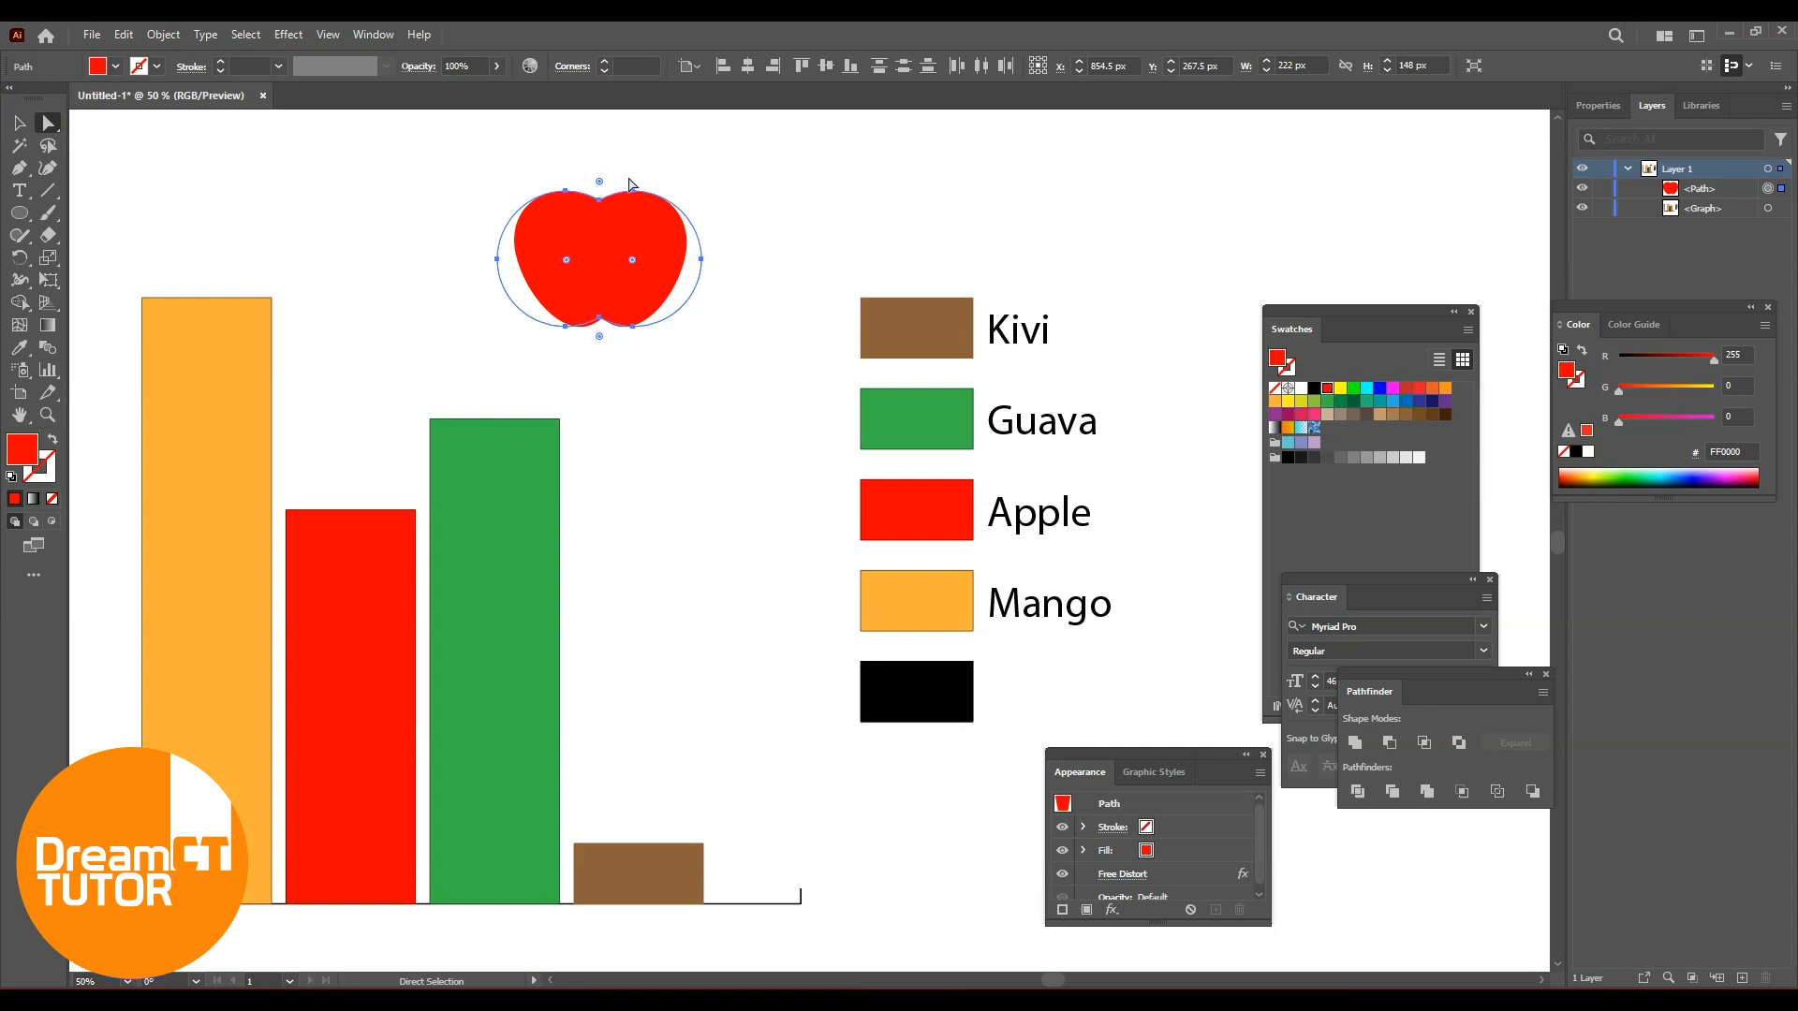
left_click(164, 35)
left_click(225, 299)
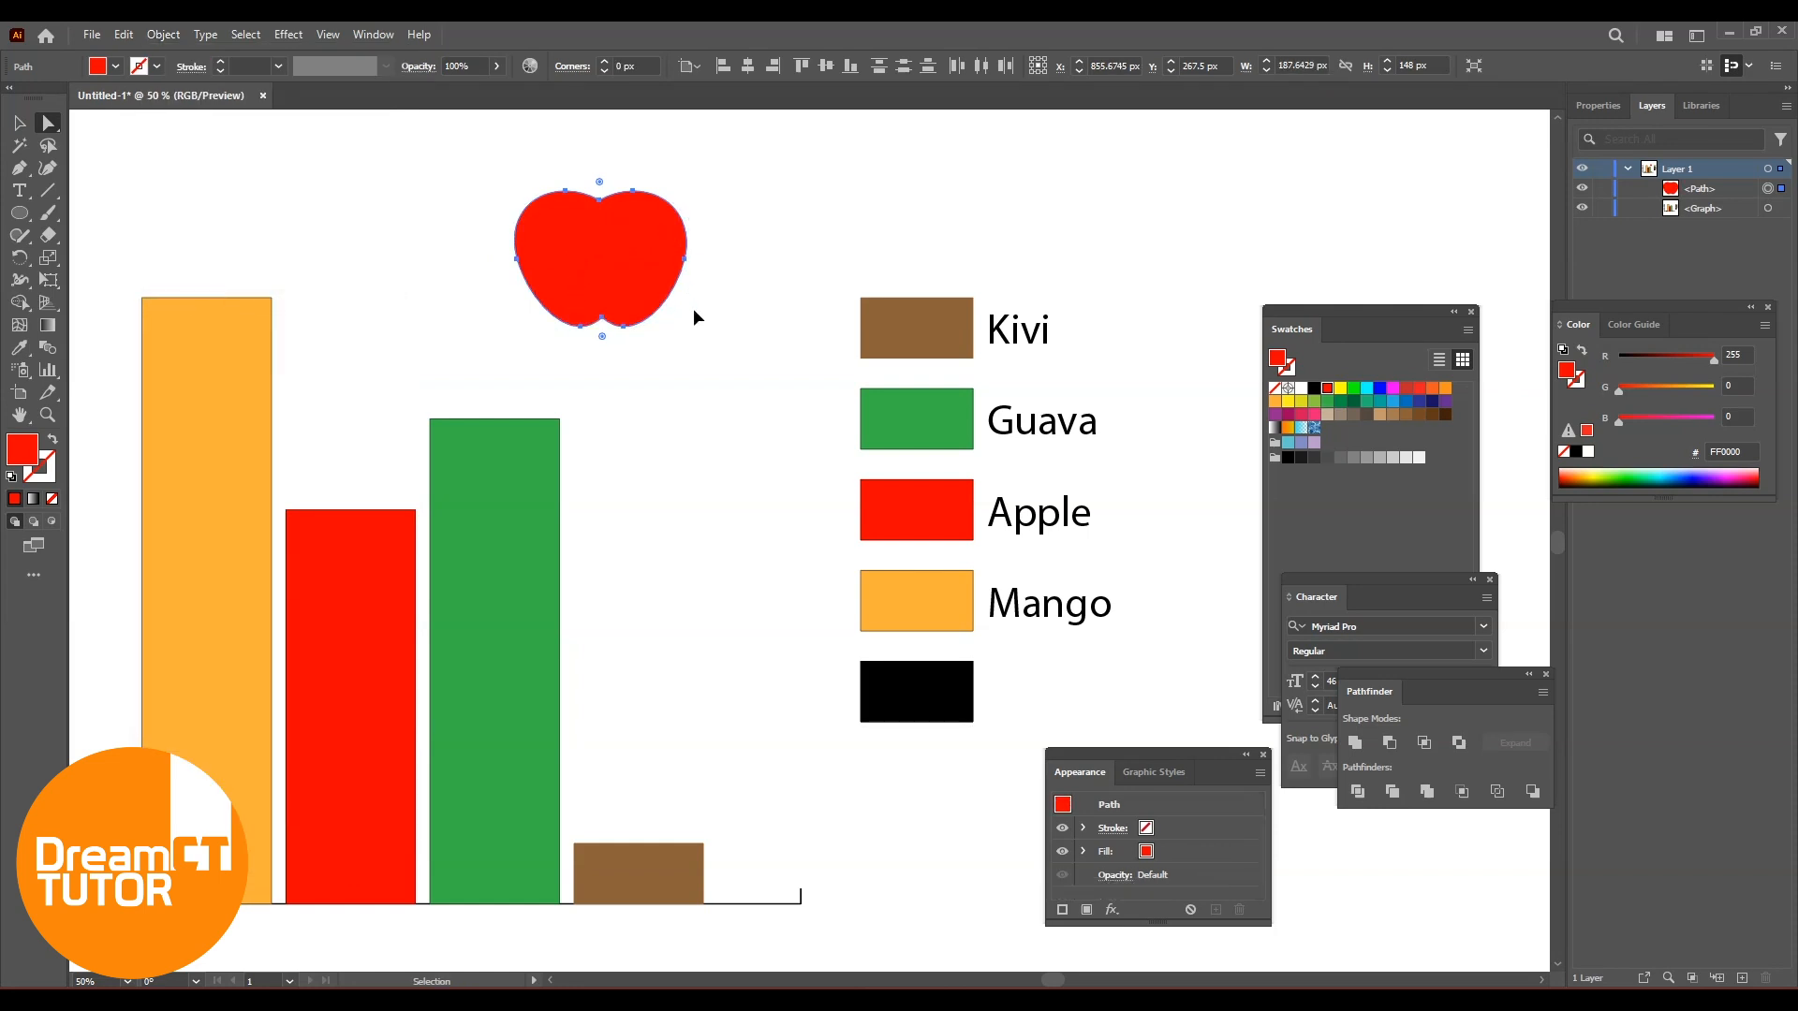
Select the apple's top and bottom notch anchor points and round both corners
key("ctrl+1")
left_click(809, 423)
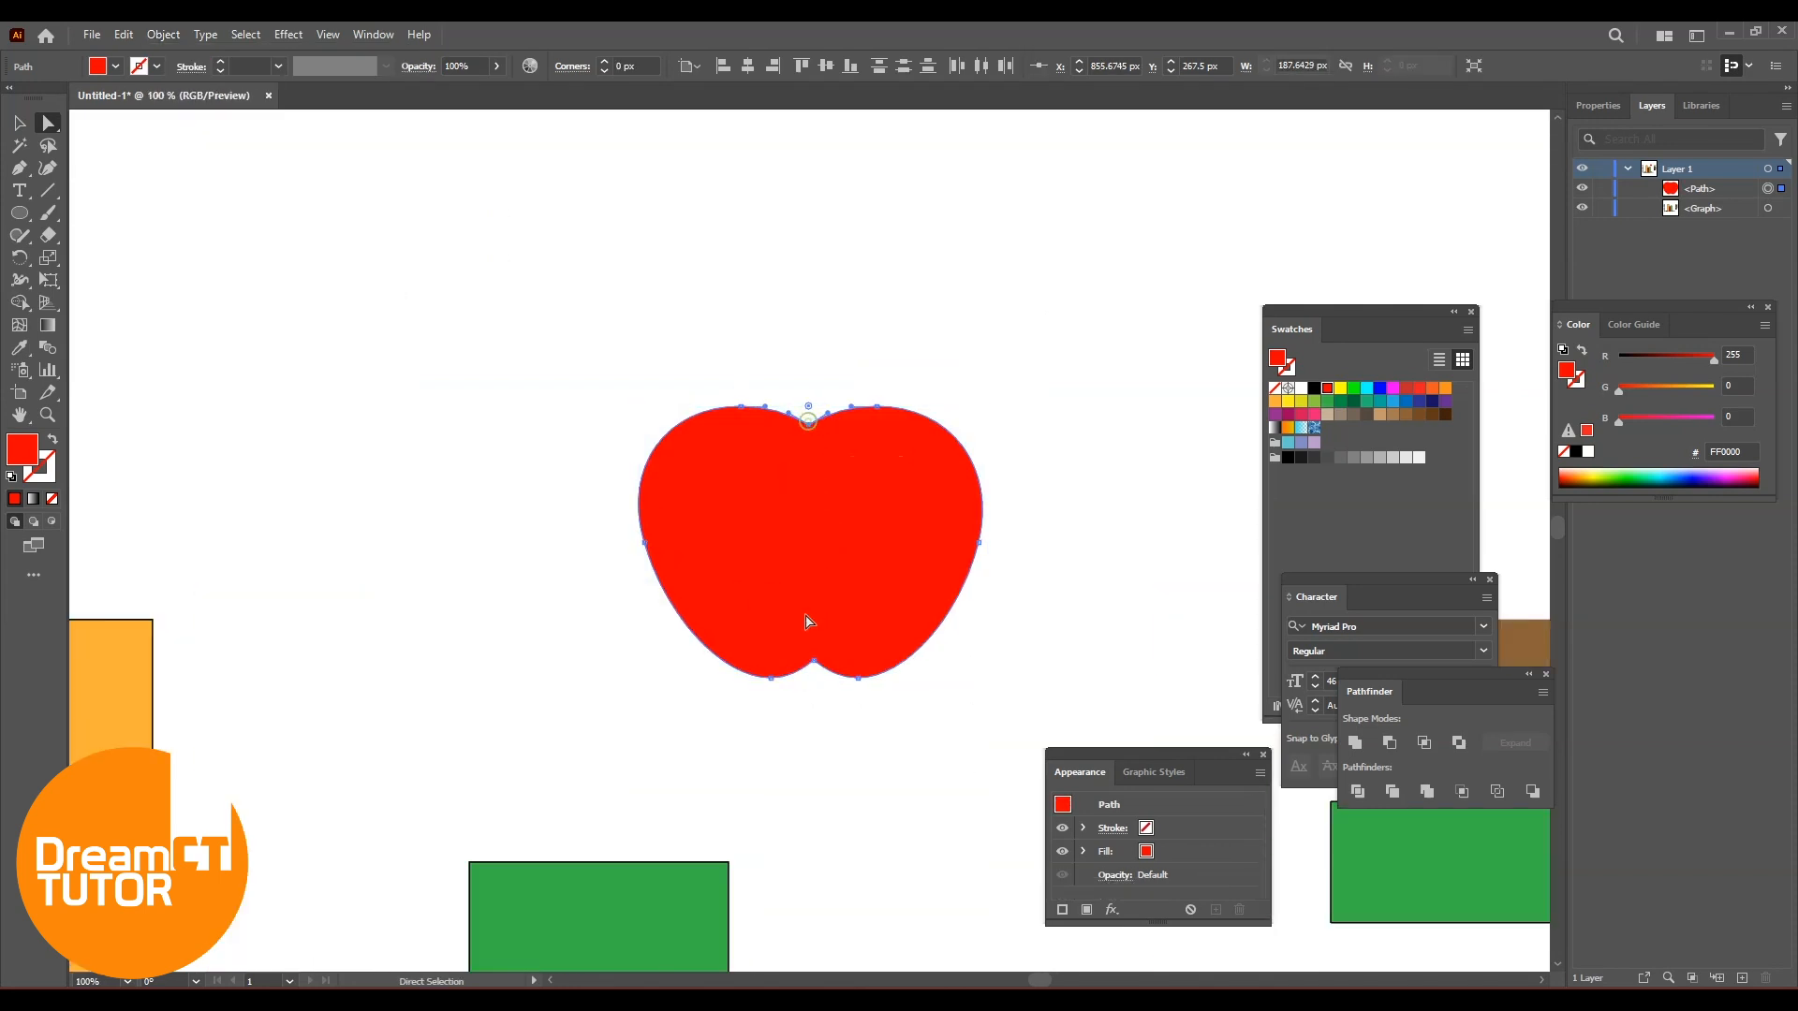
left_click(811, 659, "shift")
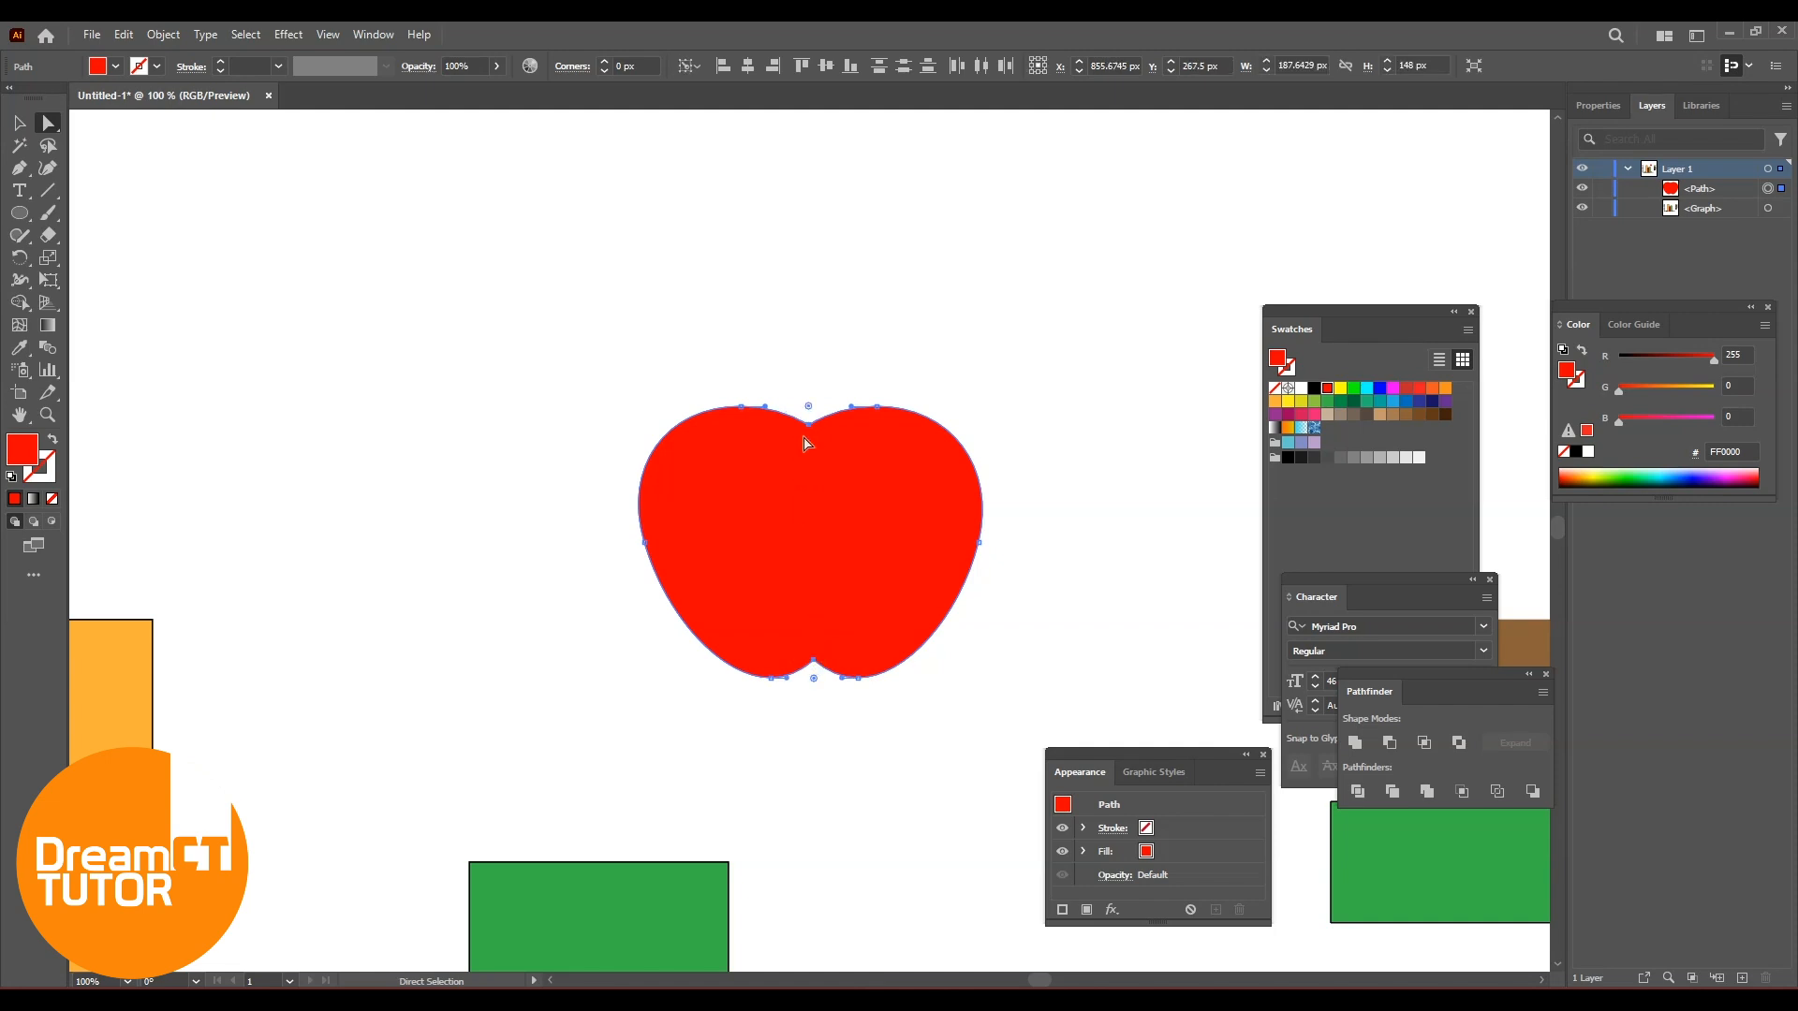
left_click_drag(810, 409, 803, 382)
left_click(16, 122)
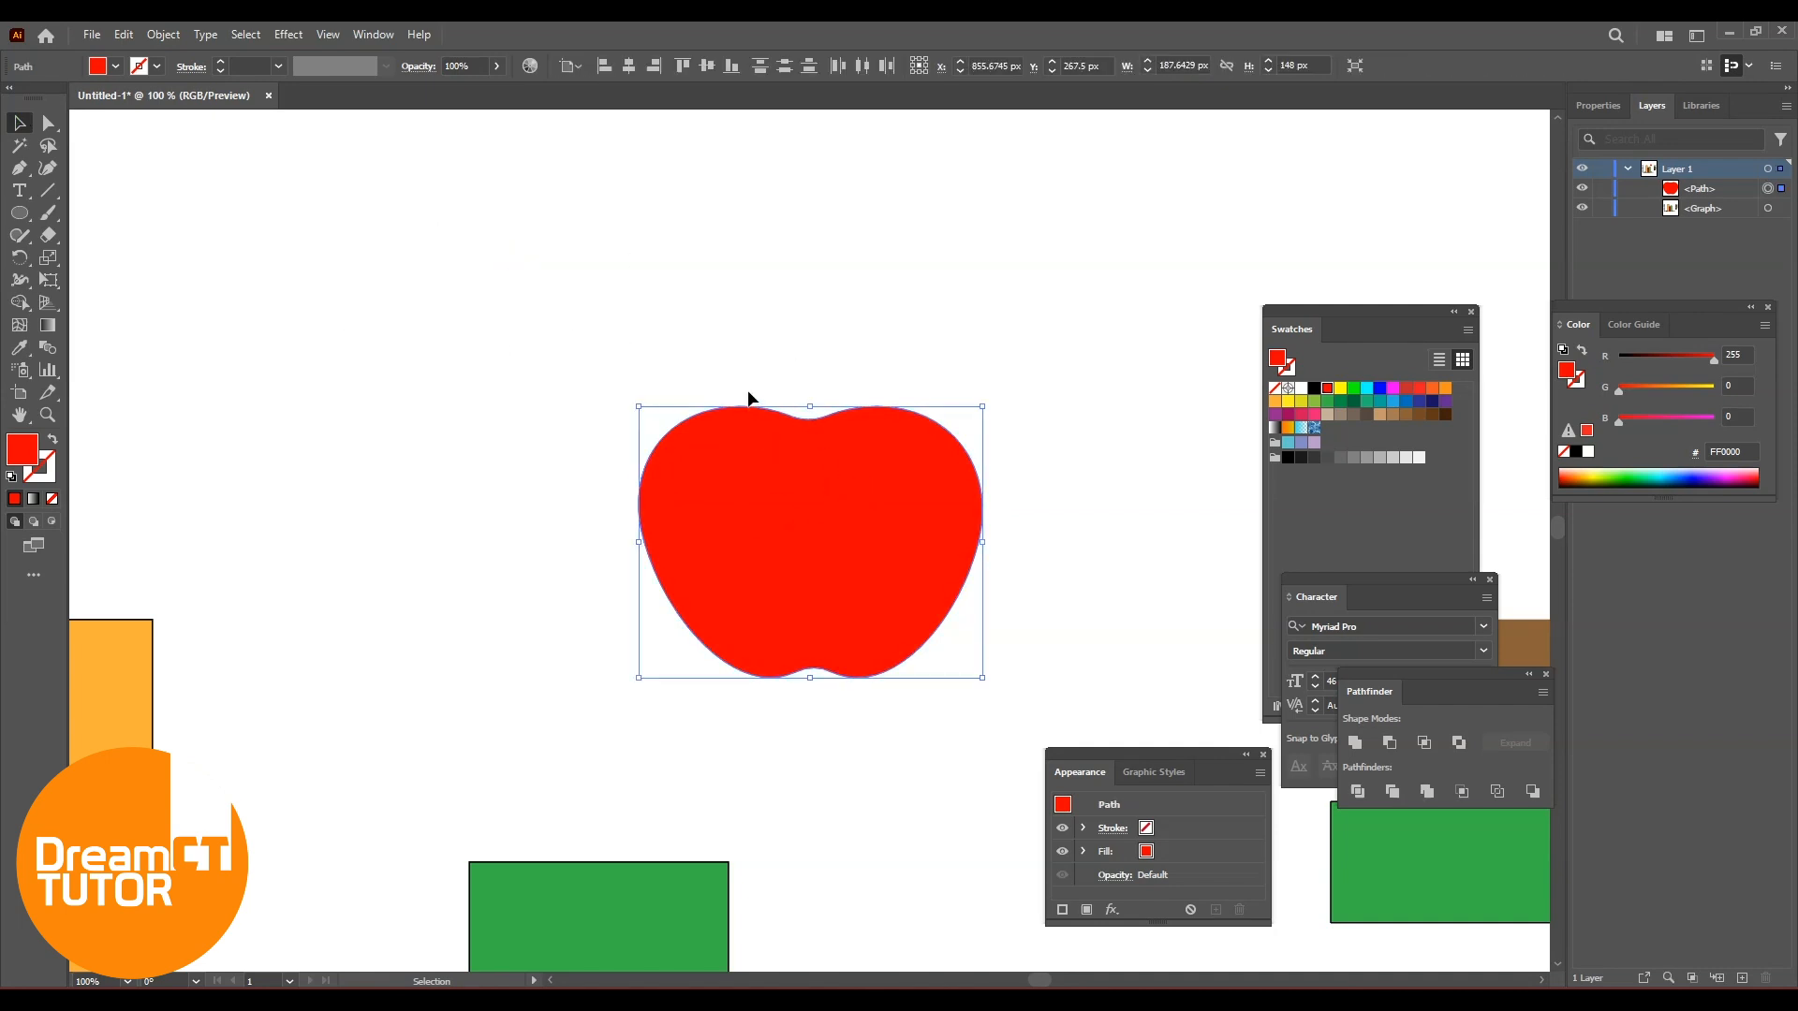
Draw a circle about 70 px in diameter above the apple, duplicate it with an overlap, and select both circles
left_click(18, 212)
left_click_drag(553, 251, 589, 316)
key("v")
mouse_move(588, 241)
left_mouse_down()
mouse_move(684, 242)
mouse_move(670, 233)
left_mouse_up()
left_click_drag(789, 223, 535, 311)
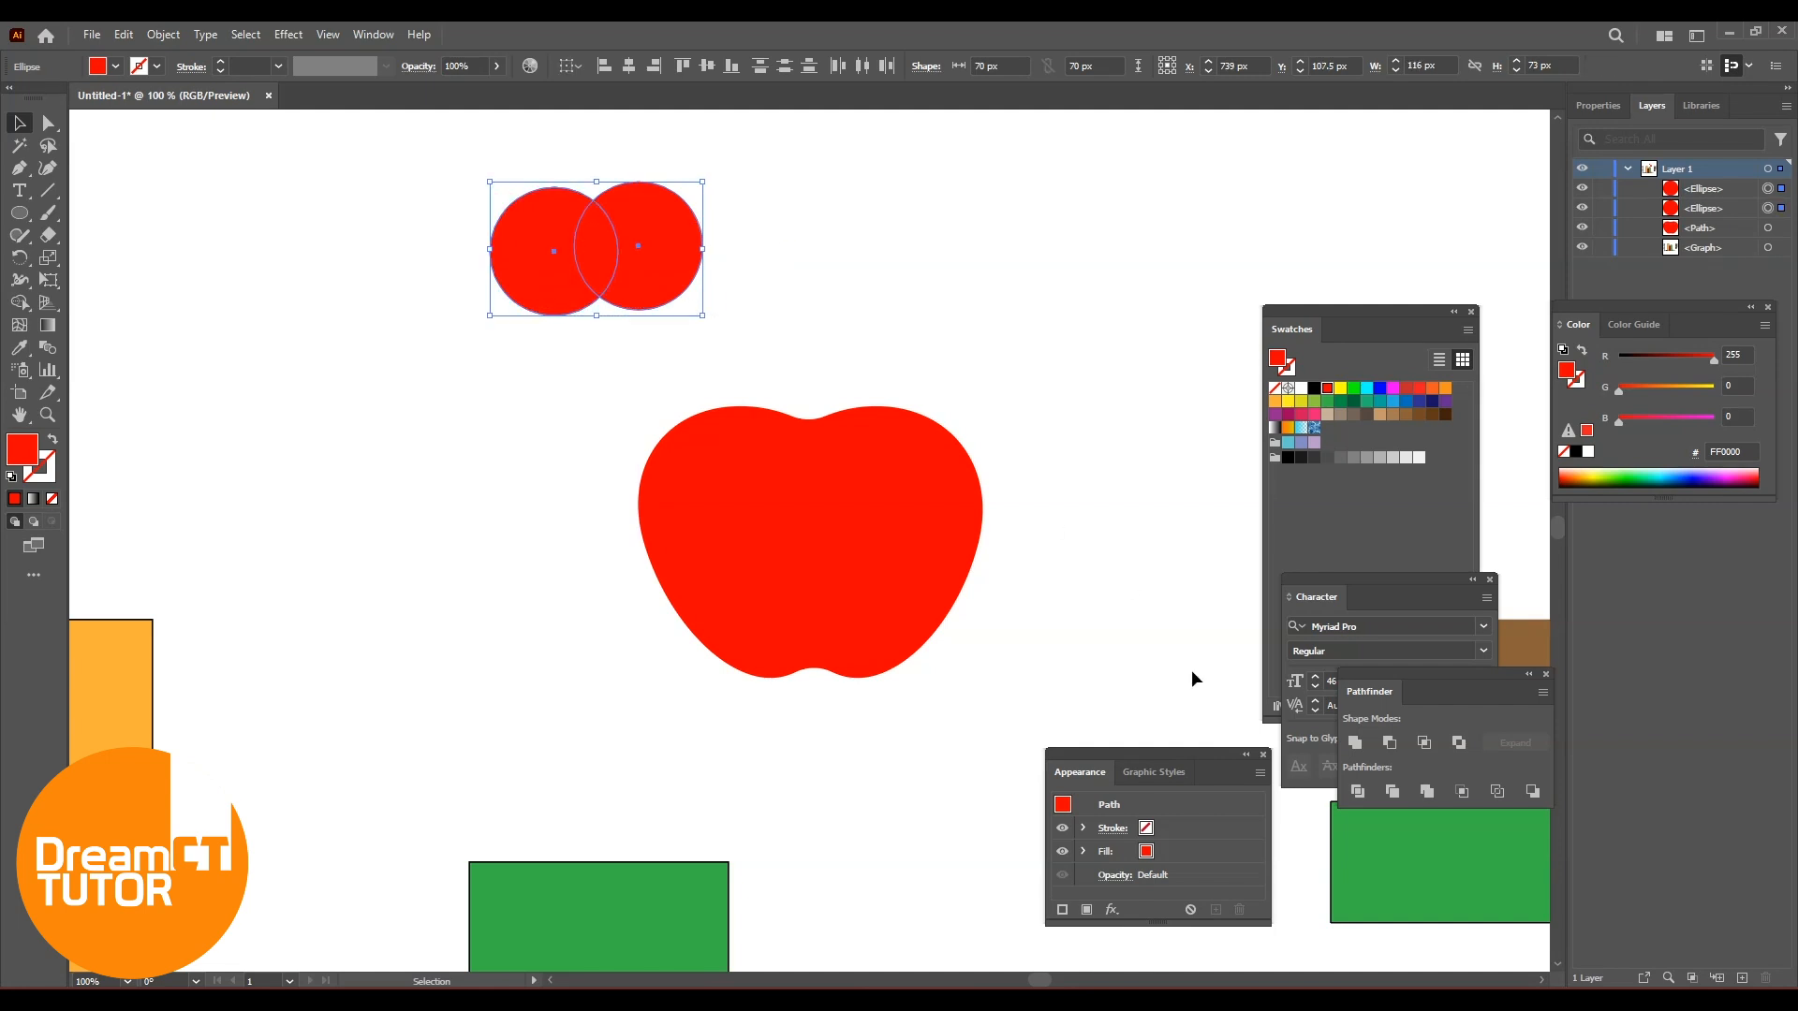
Intersect the two overlapping circles into a leaf shape, place it above the apple's top notch and tilt it slightly clockwise
left_click(1425, 742)
left_click(656, 272)
left_click_drag(599, 253, 810, 383)
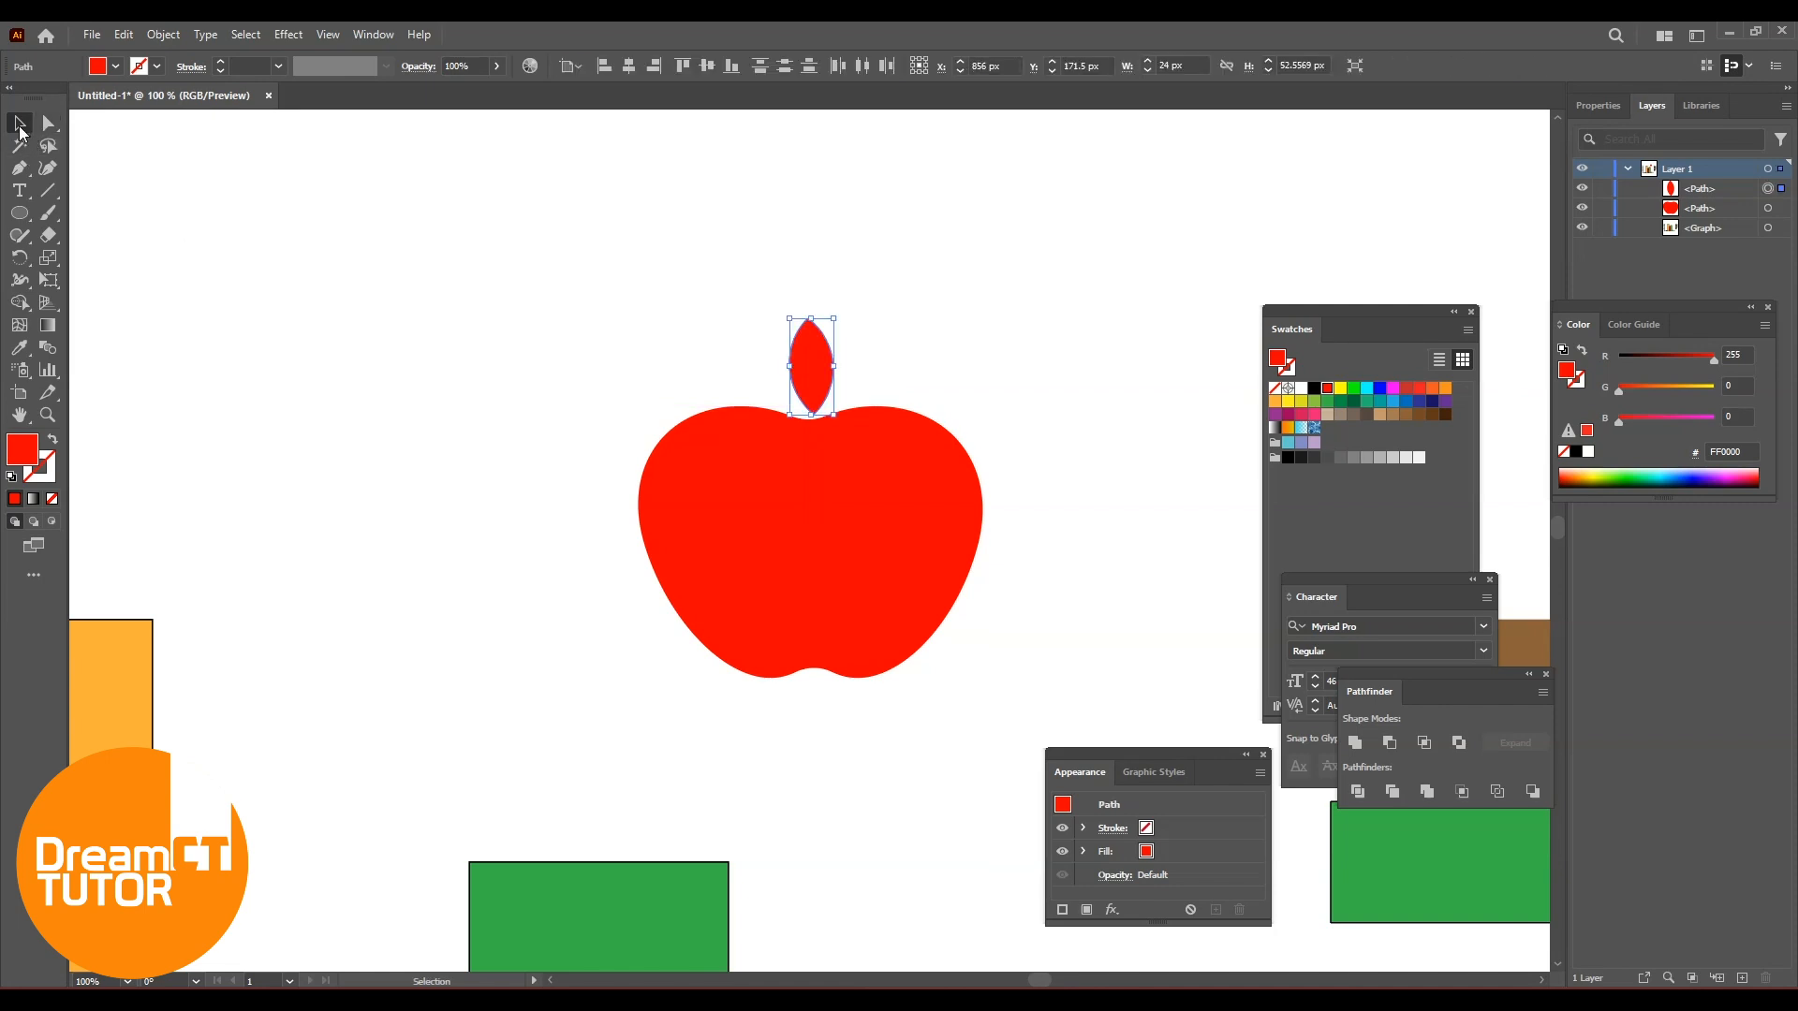
left_click_drag(839, 312, 818, 369)
Unite the leaf and apple into one object and scale it to about 142 by 147 px above the bar graph
left_click_drag(543, 346, 901, 604)
left_click(1358, 743)
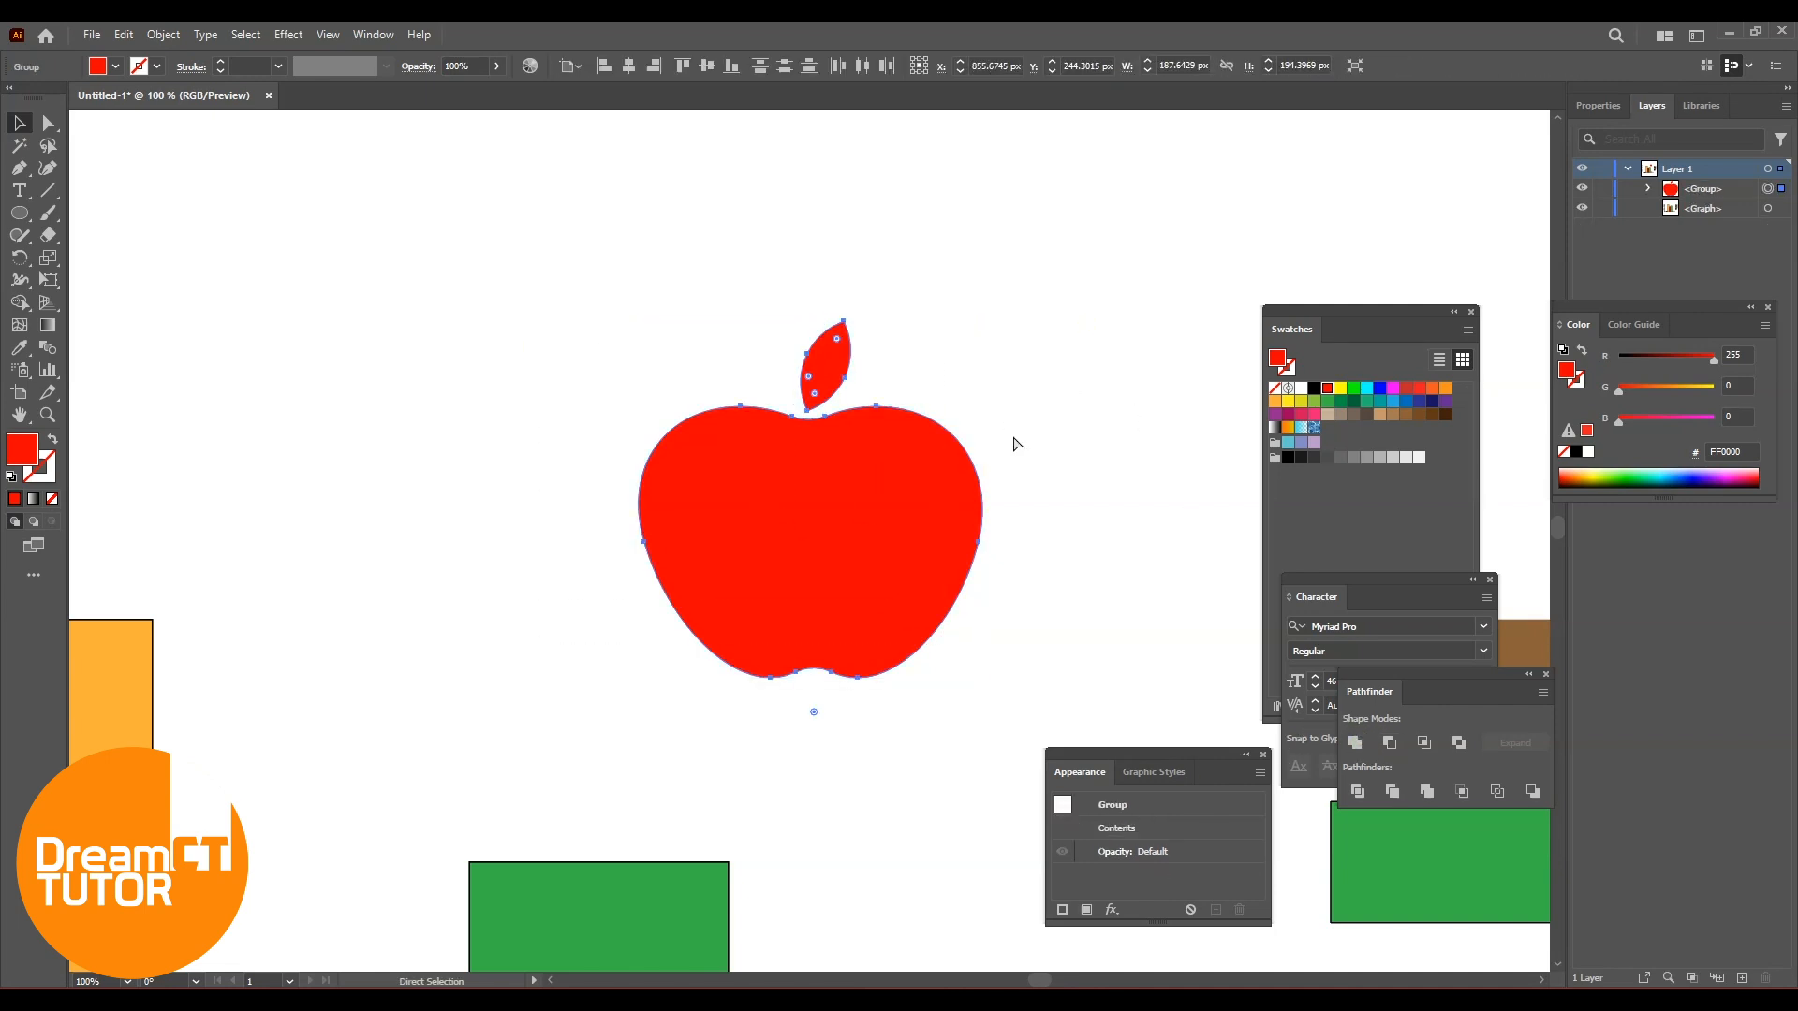
key("ctrl+minus")
key("ctrl+minus")
left_click_drag(995, 622, 1012, 342)
left_click_drag(963, 425, 924, 373)
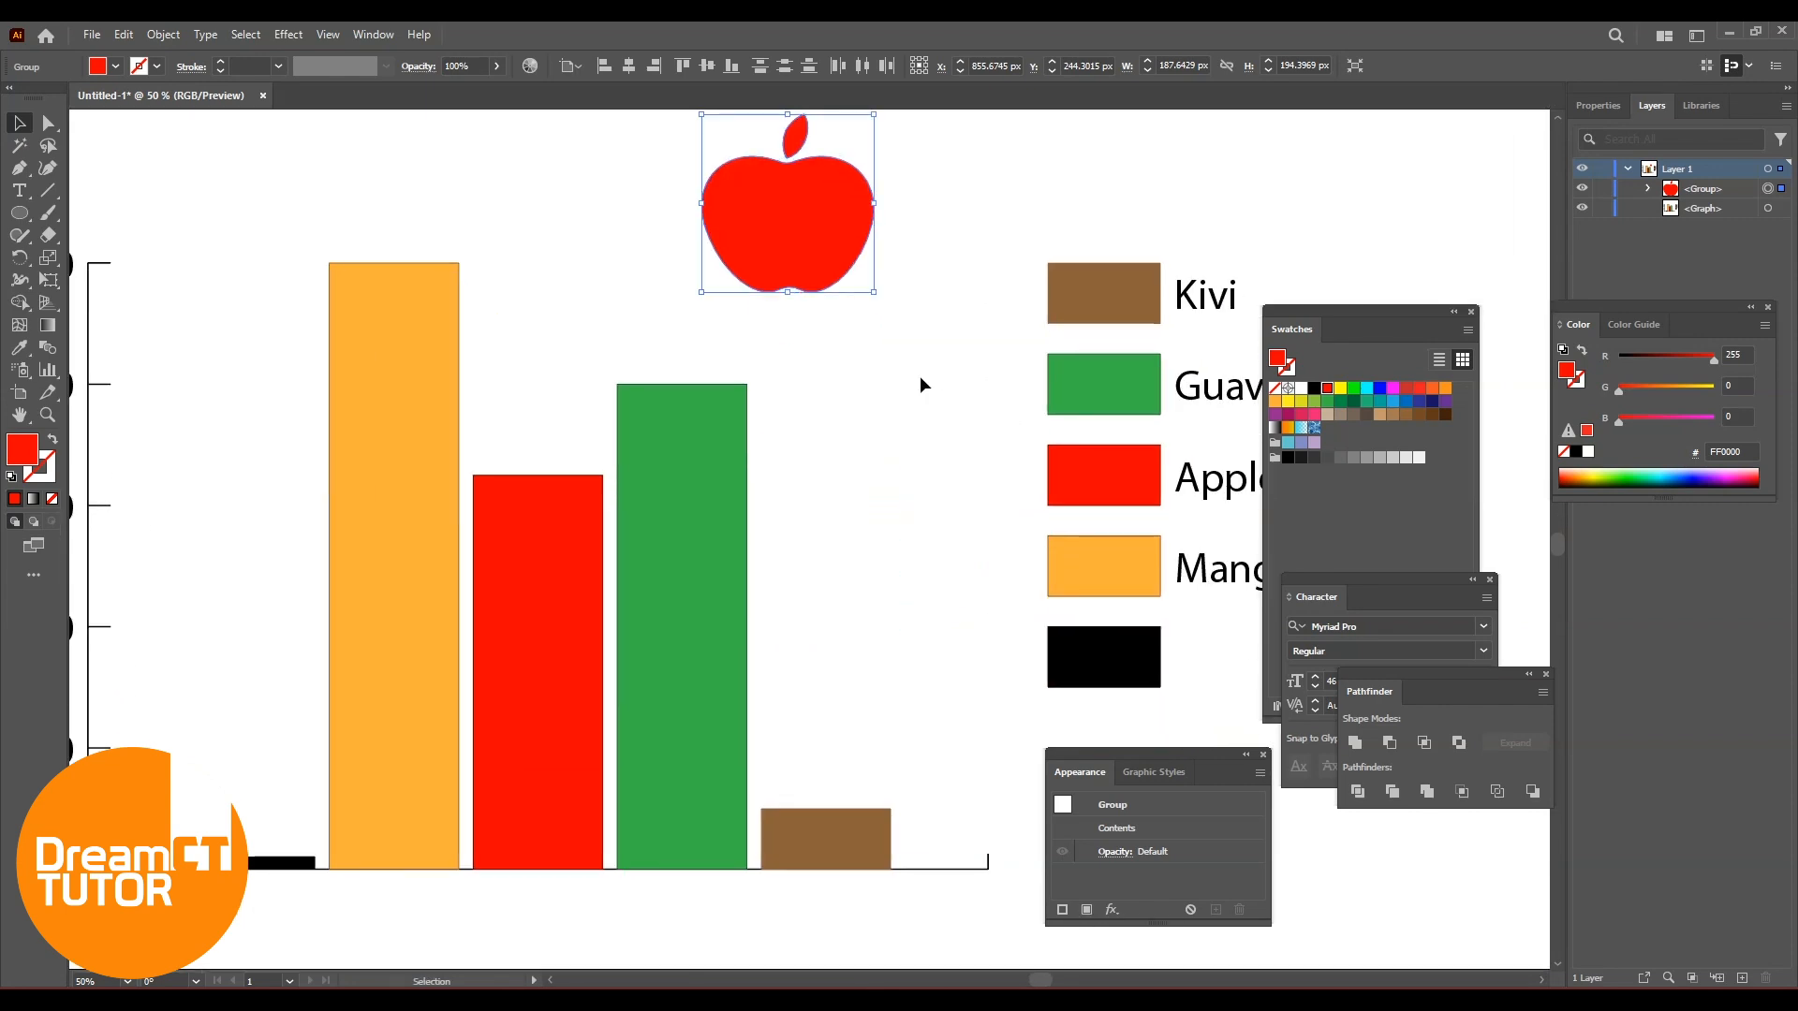
key("ctrl+minus")
left_click_drag(997, 596, 935, 414)
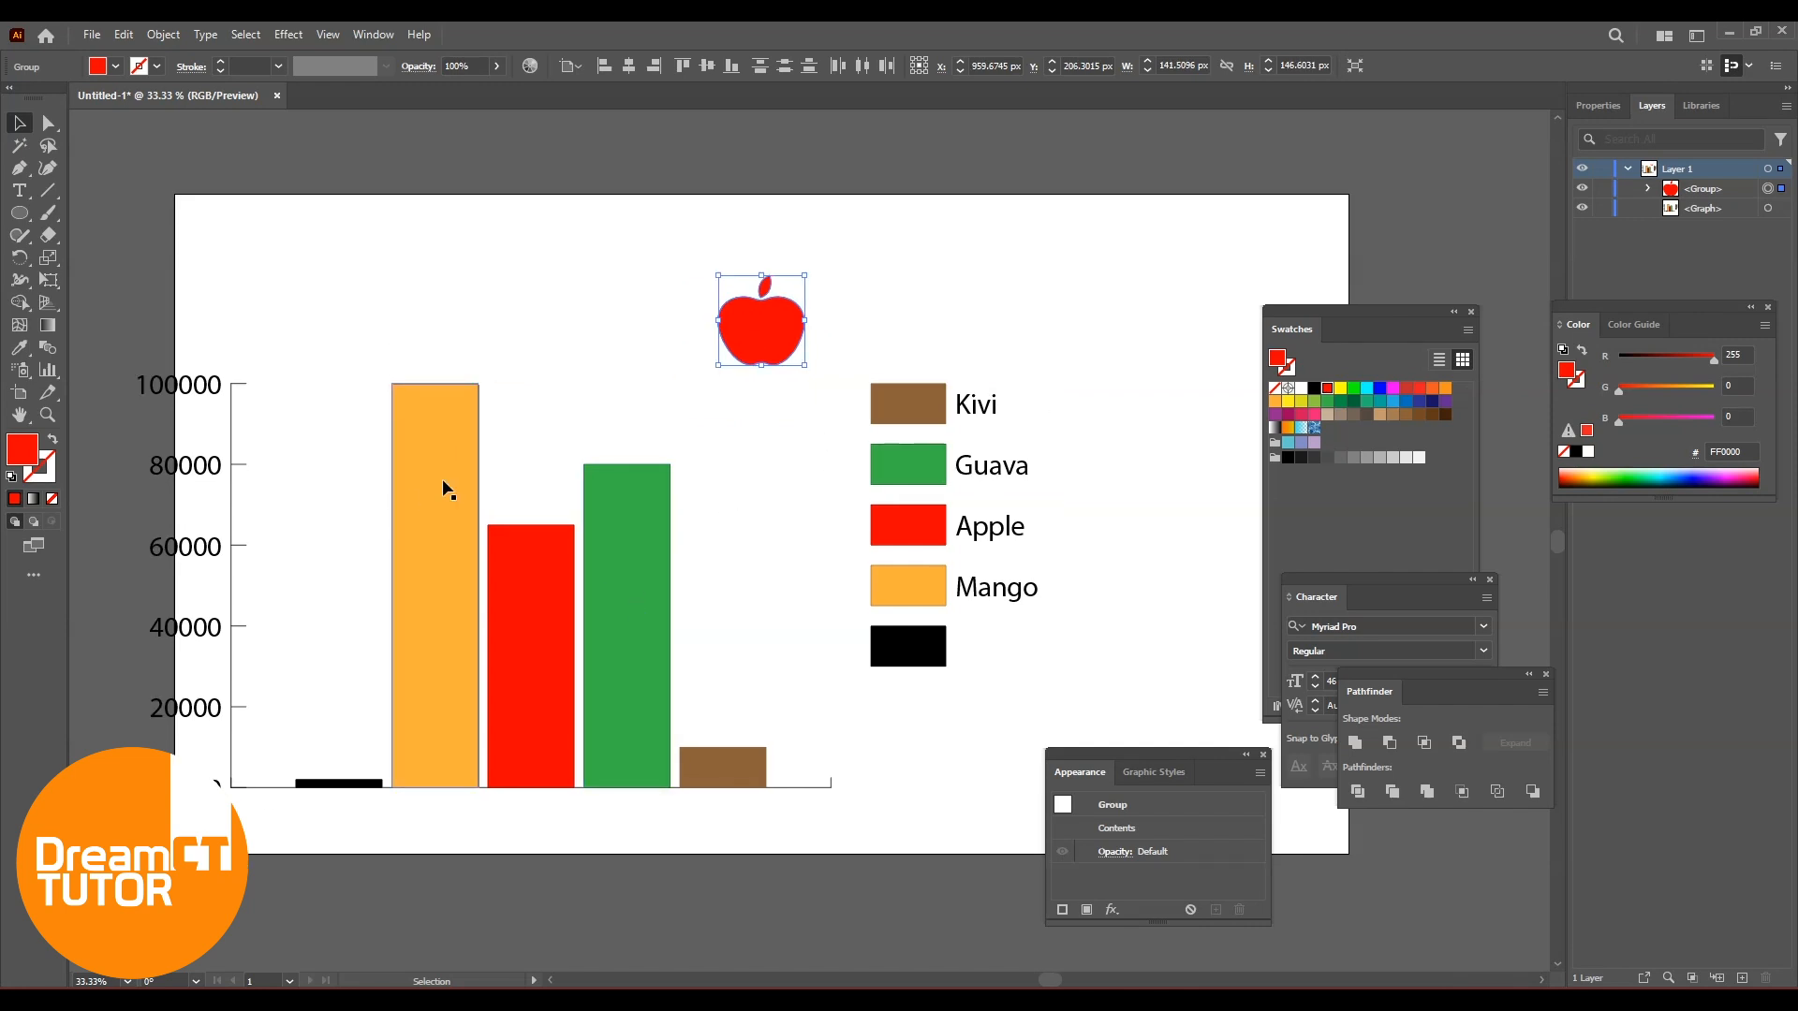
Delete the existing graph design named asd from the Graph Design list
right_click(785, 321)
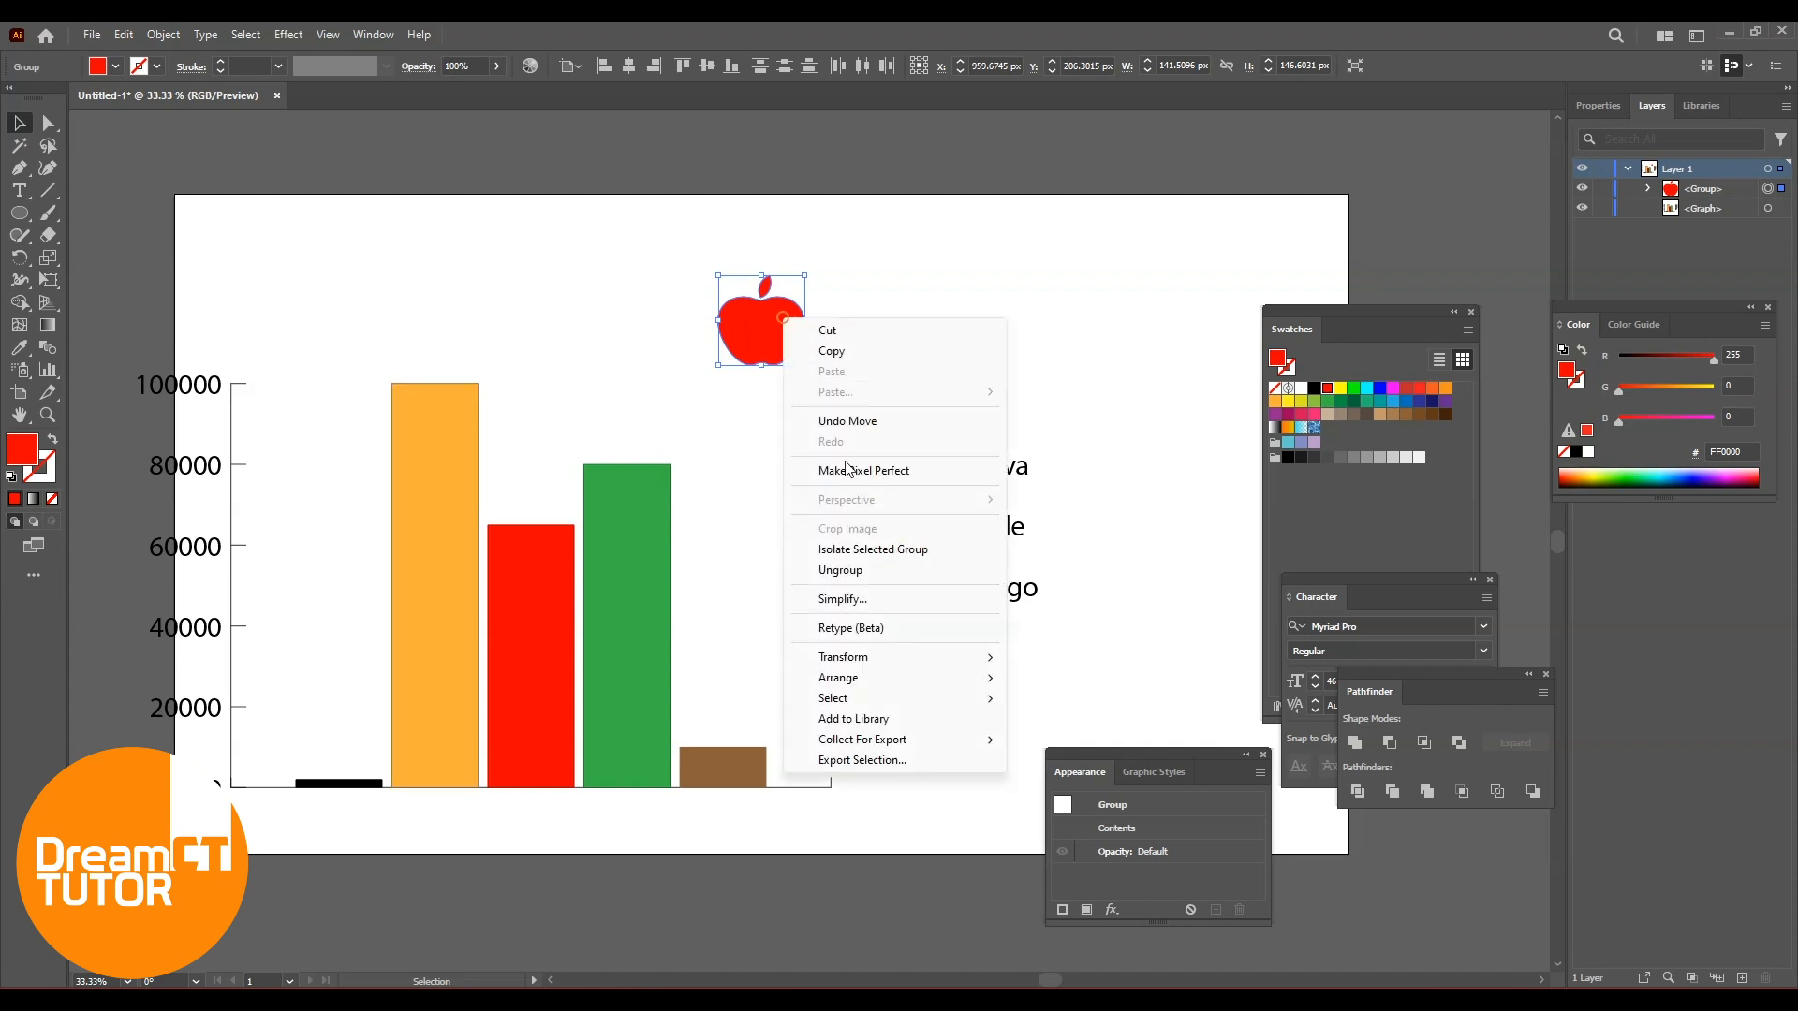
left_click(162, 35)
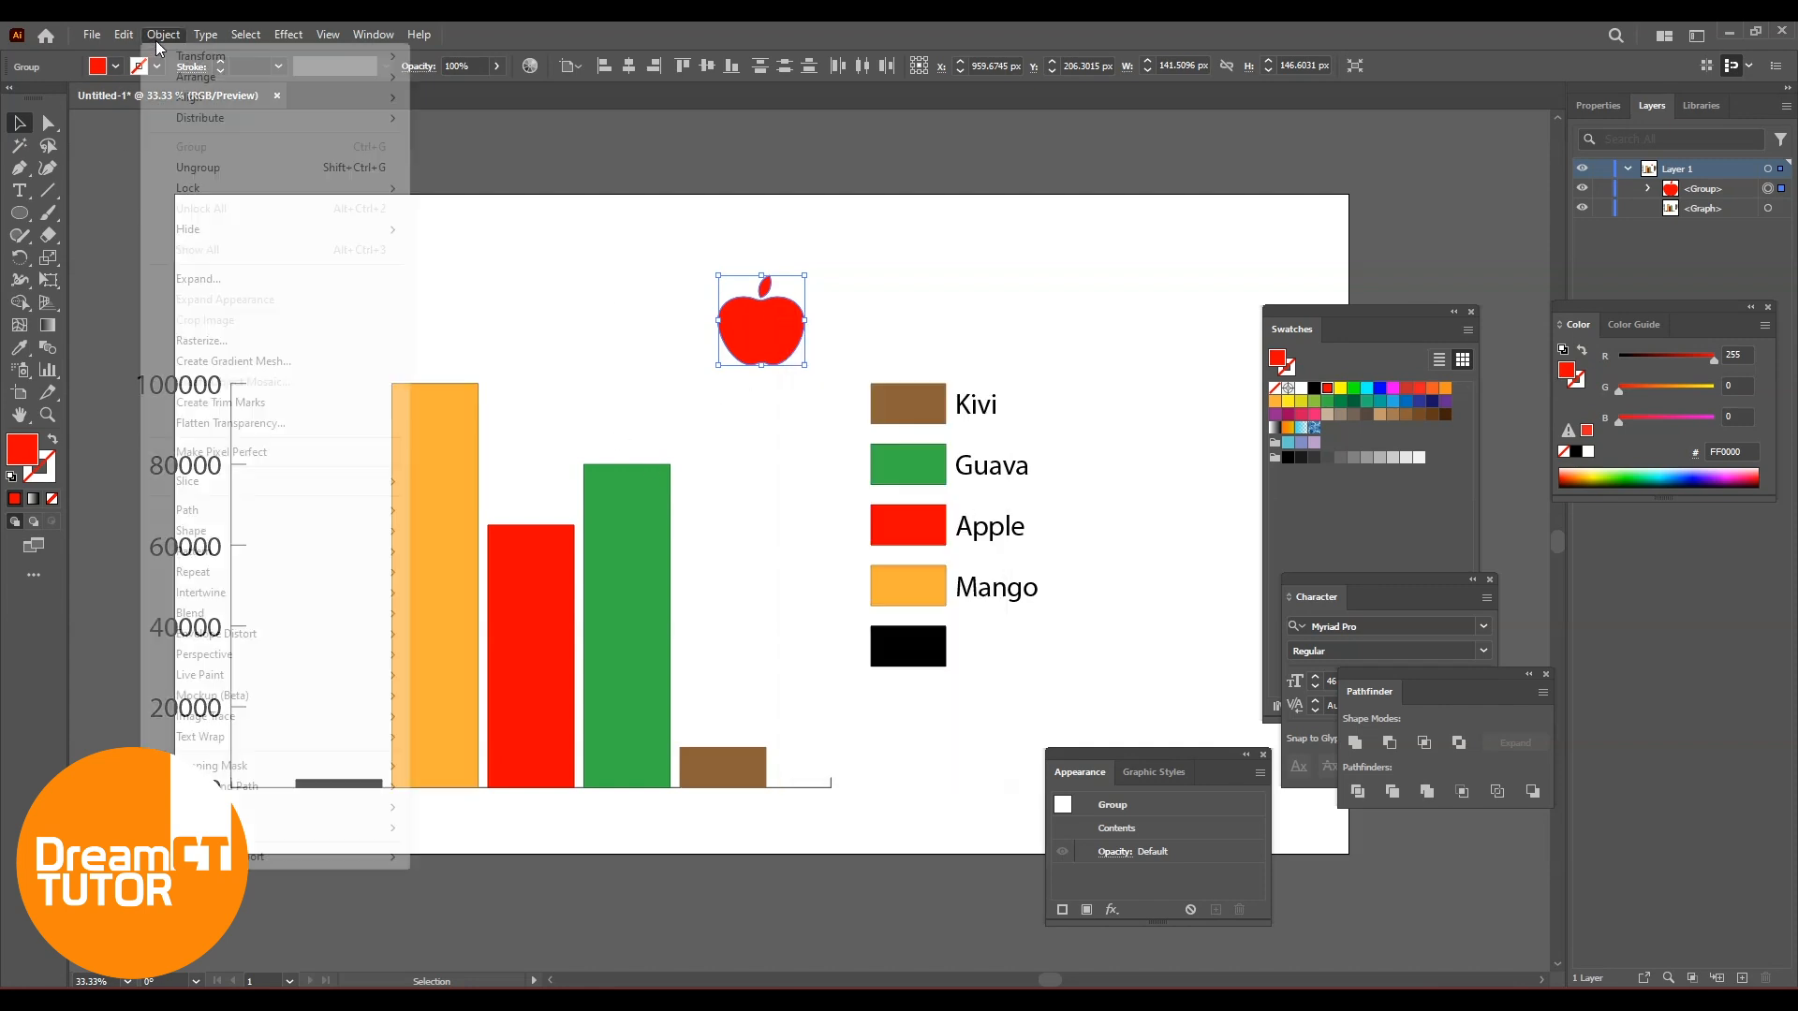
mouse_move(365, 828)
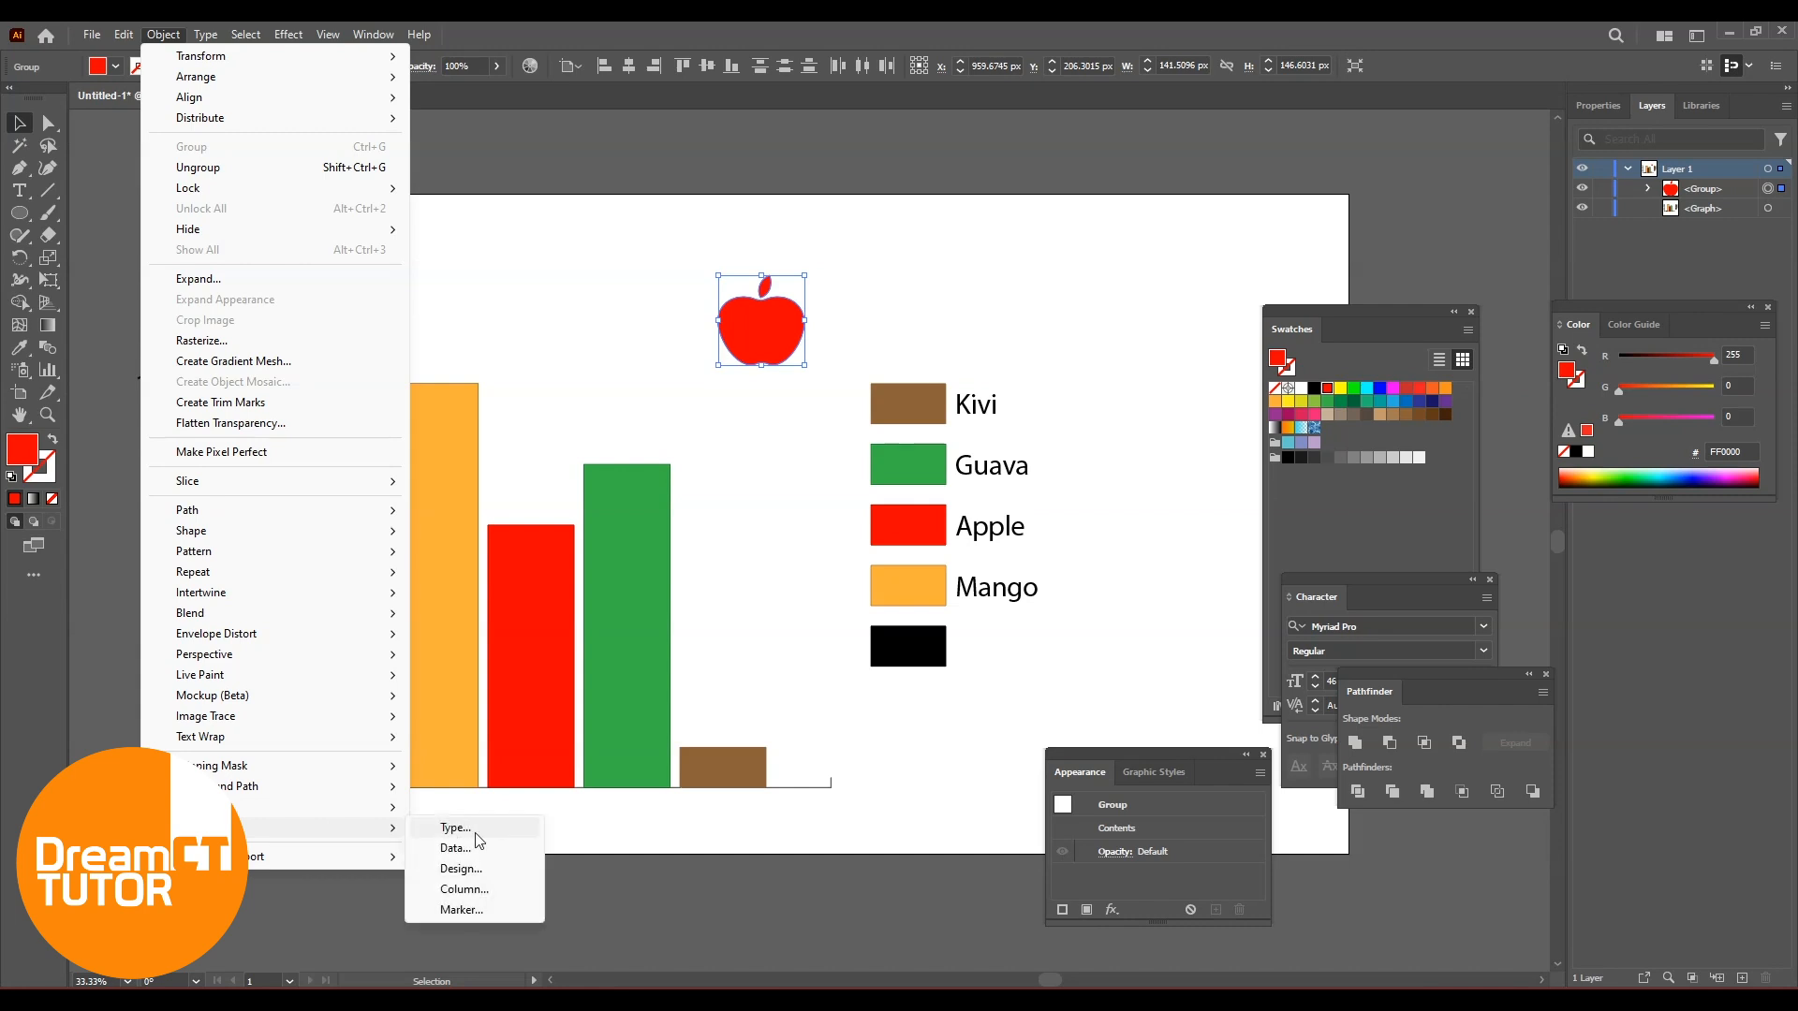
left_click(472, 866)
left_click_drag(953, 339, 1182, 392)
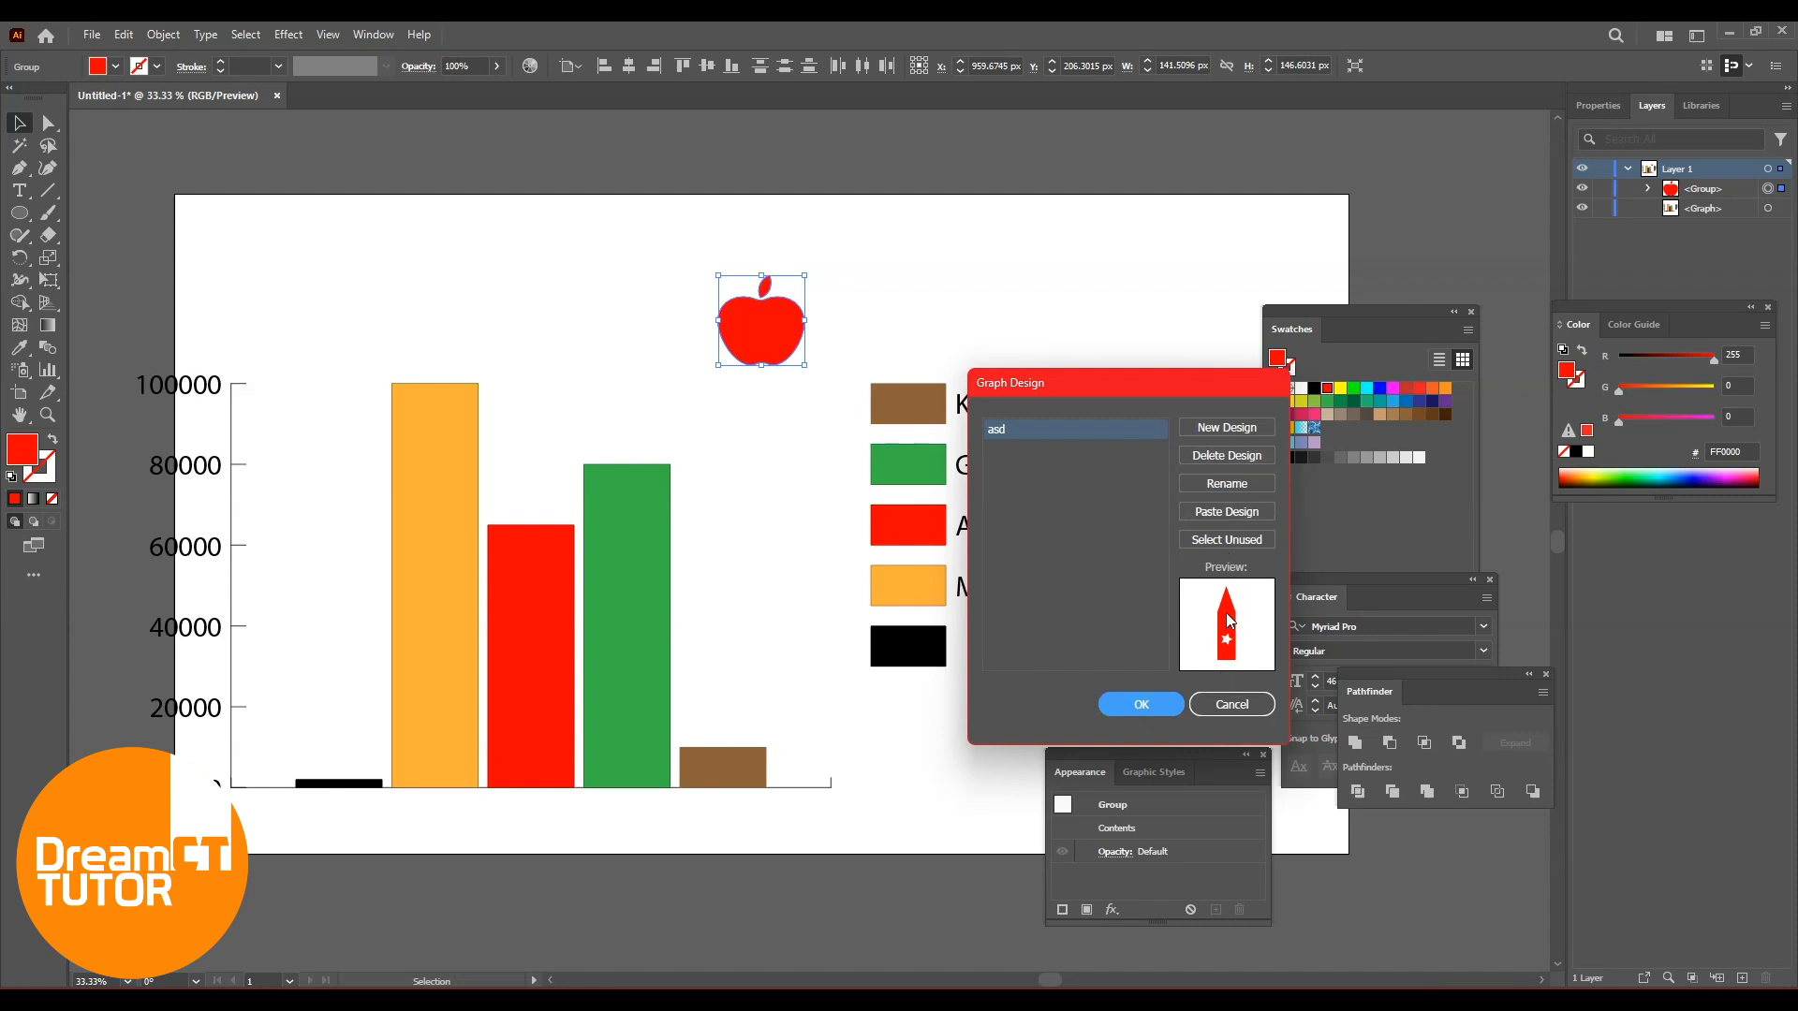
left_click(1250, 455)
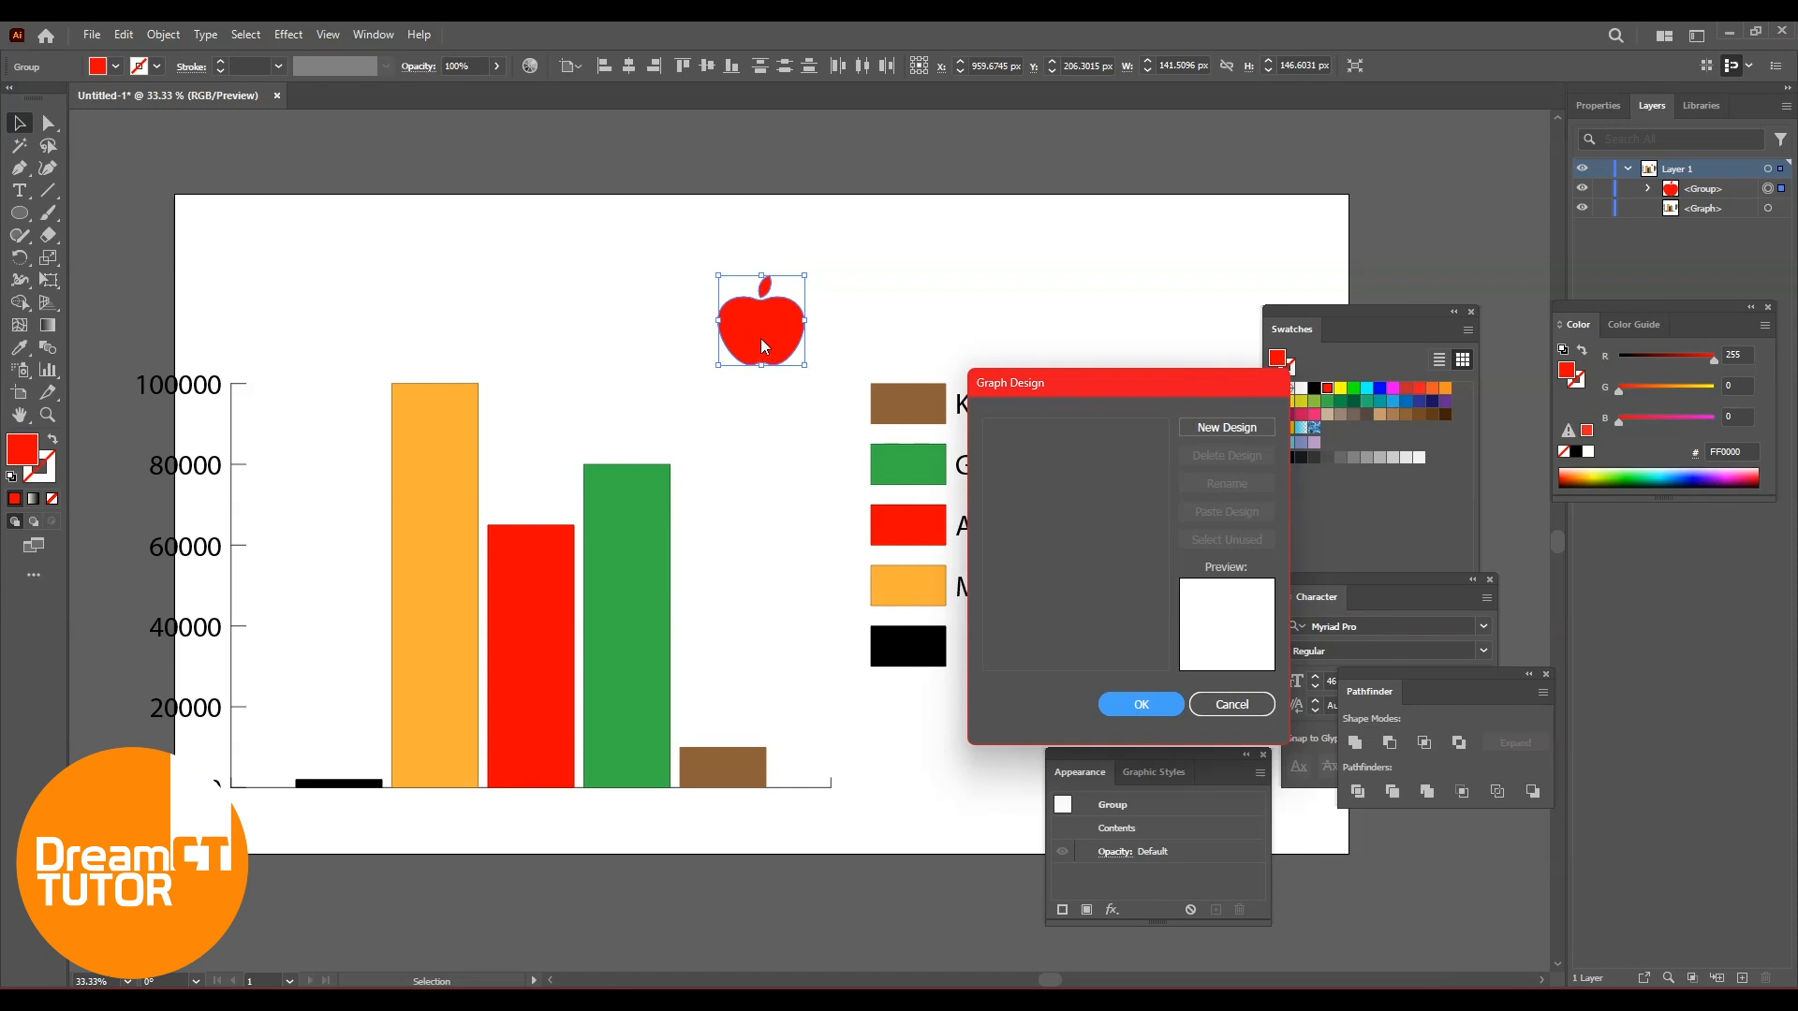
Create a new graph design from the selected apple artwork and name it Apple
left_click(1217, 427)
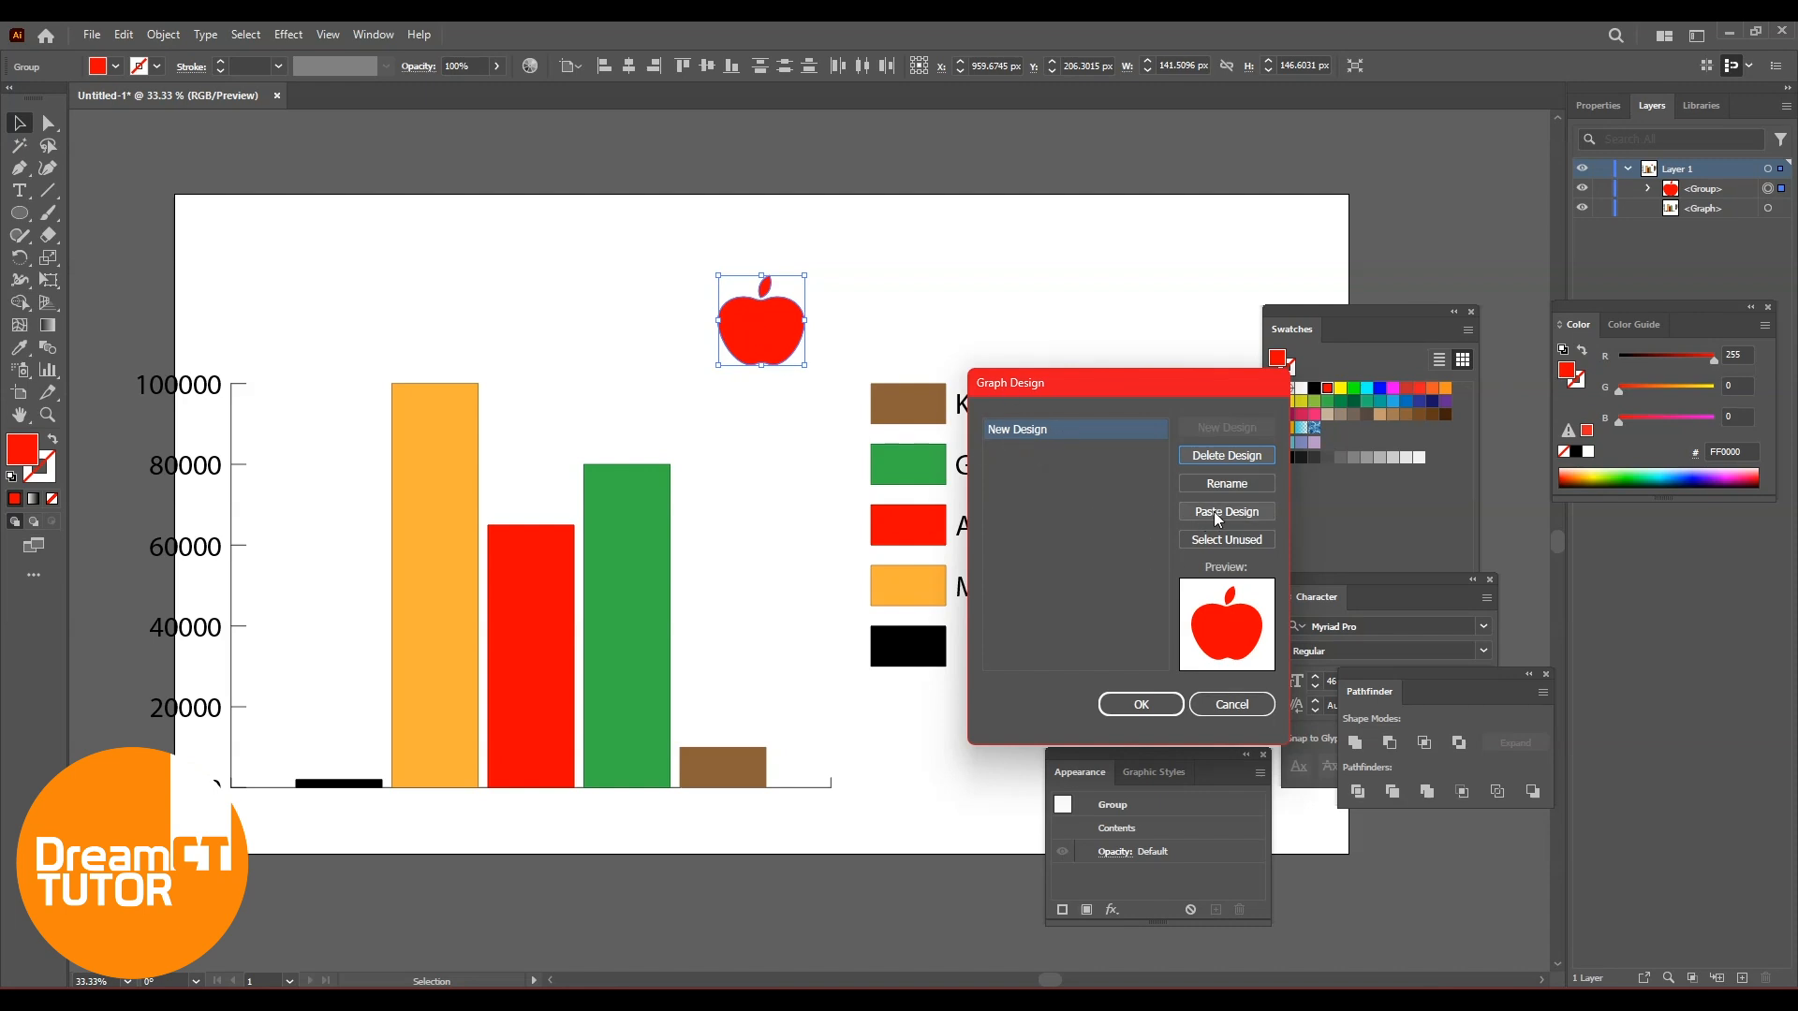
left_click(1225, 483)
type("Aplle")
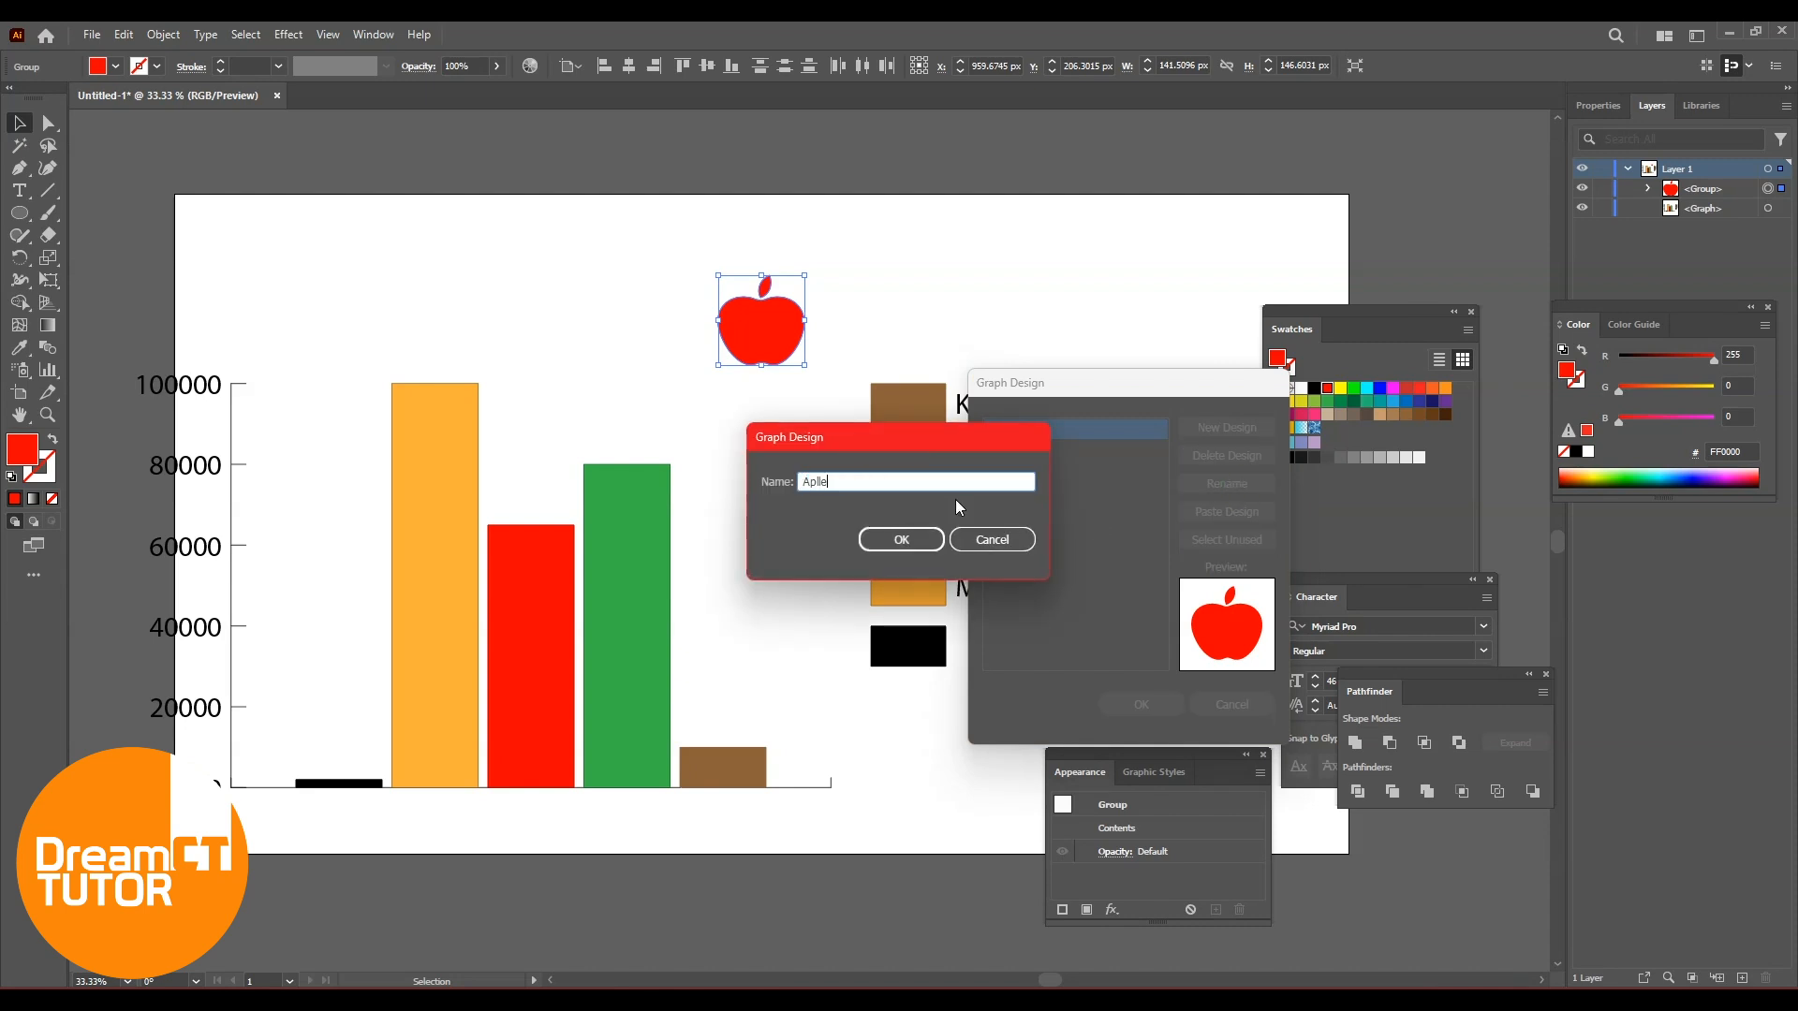
type("ple")
left_click(903, 539)
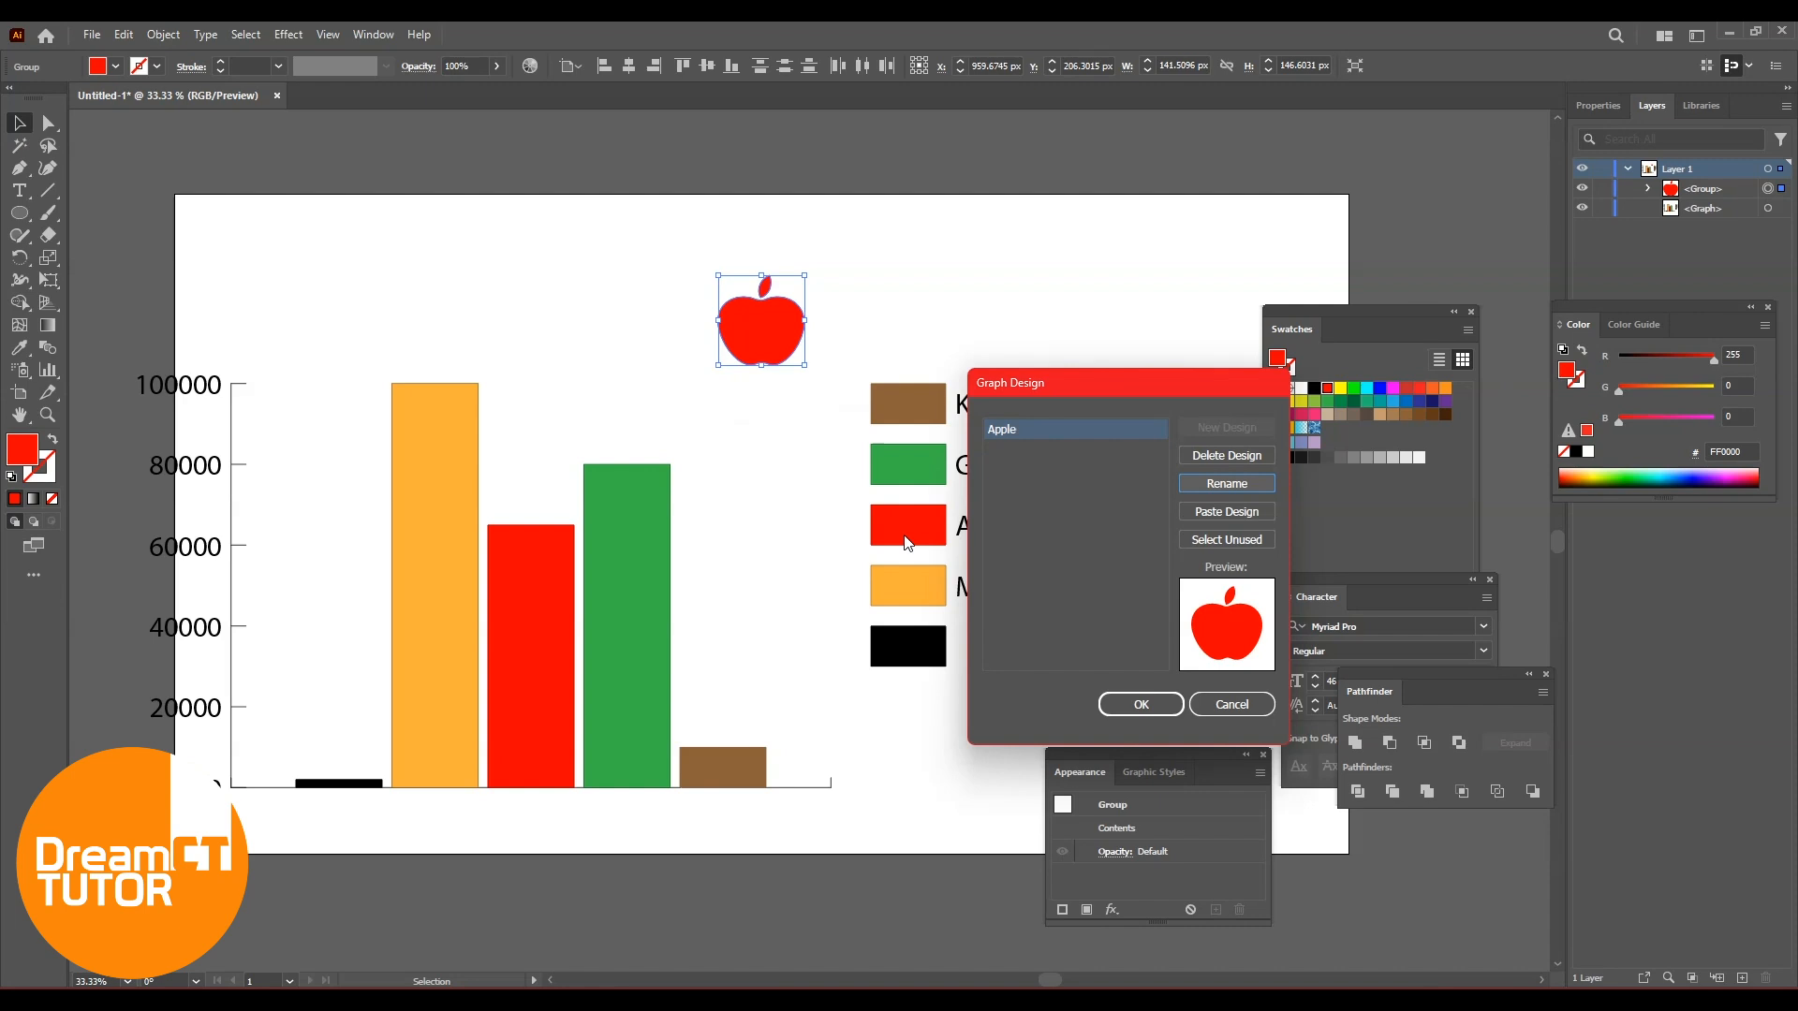
left_click(1157, 702)
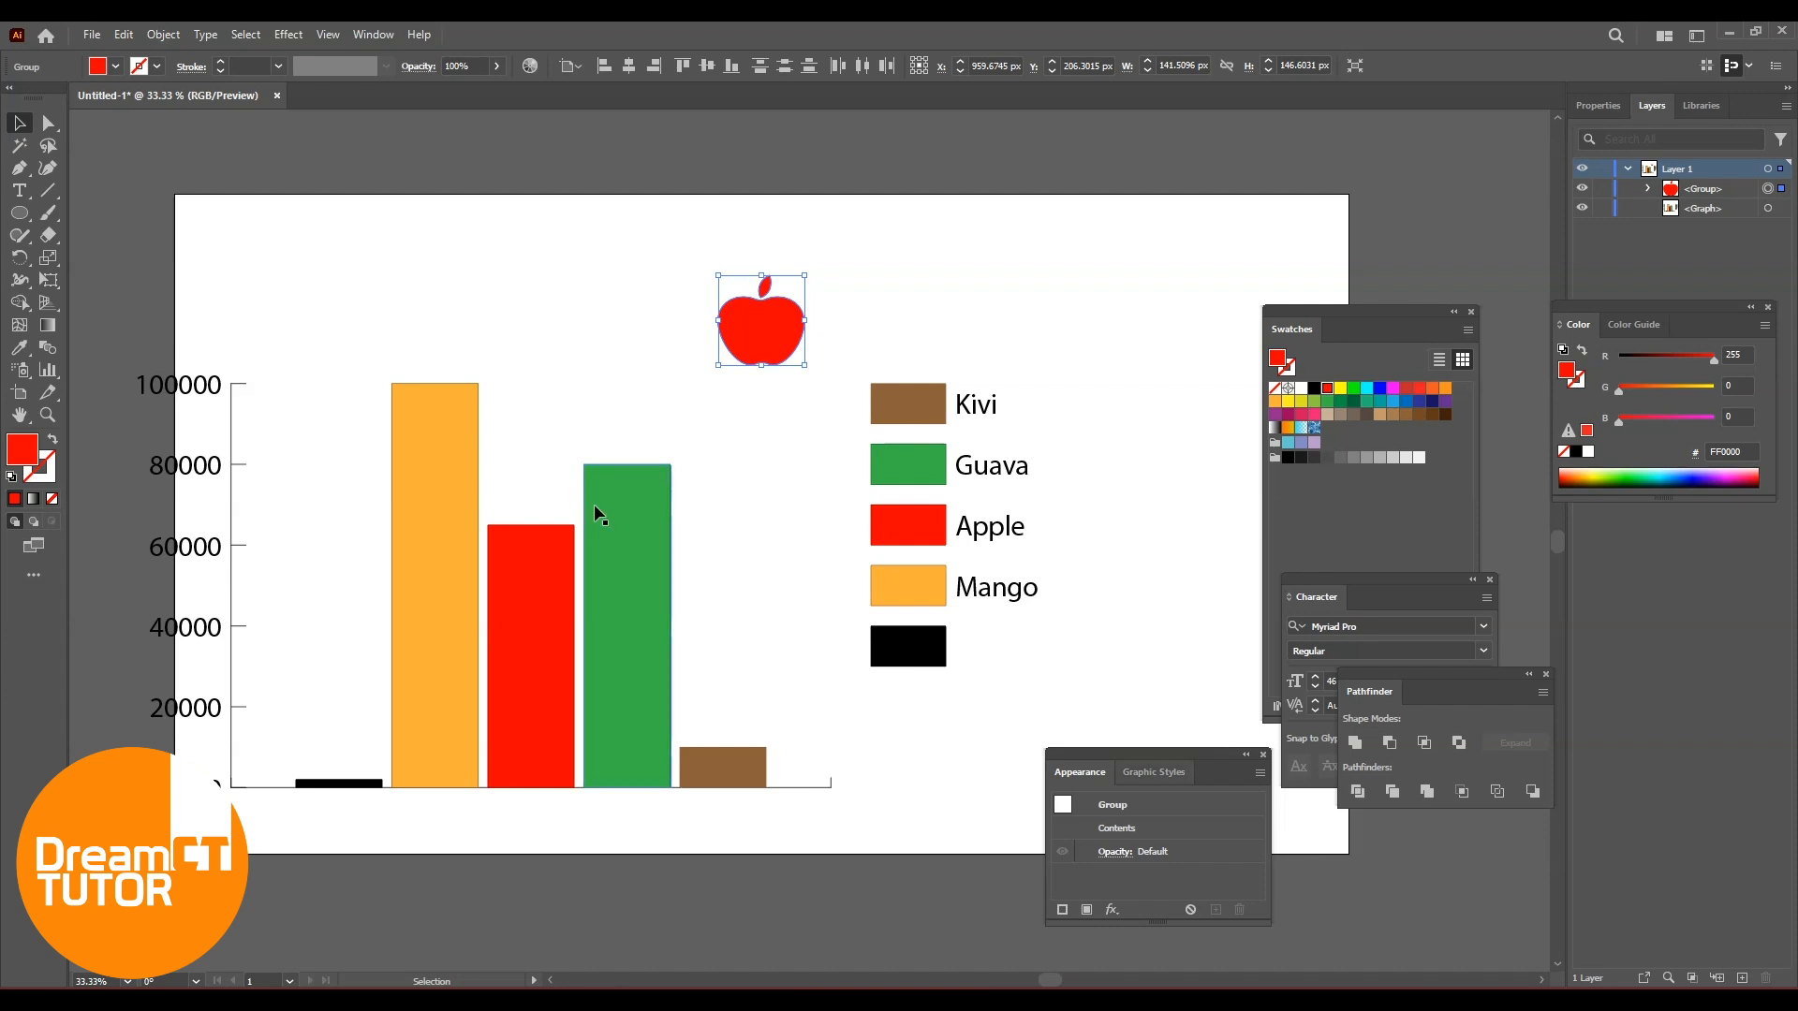
Try the Apple column design on the bar graph with the Vertically Scaled column type, and undo it
left_click(446, 475)
right_click(455, 475)
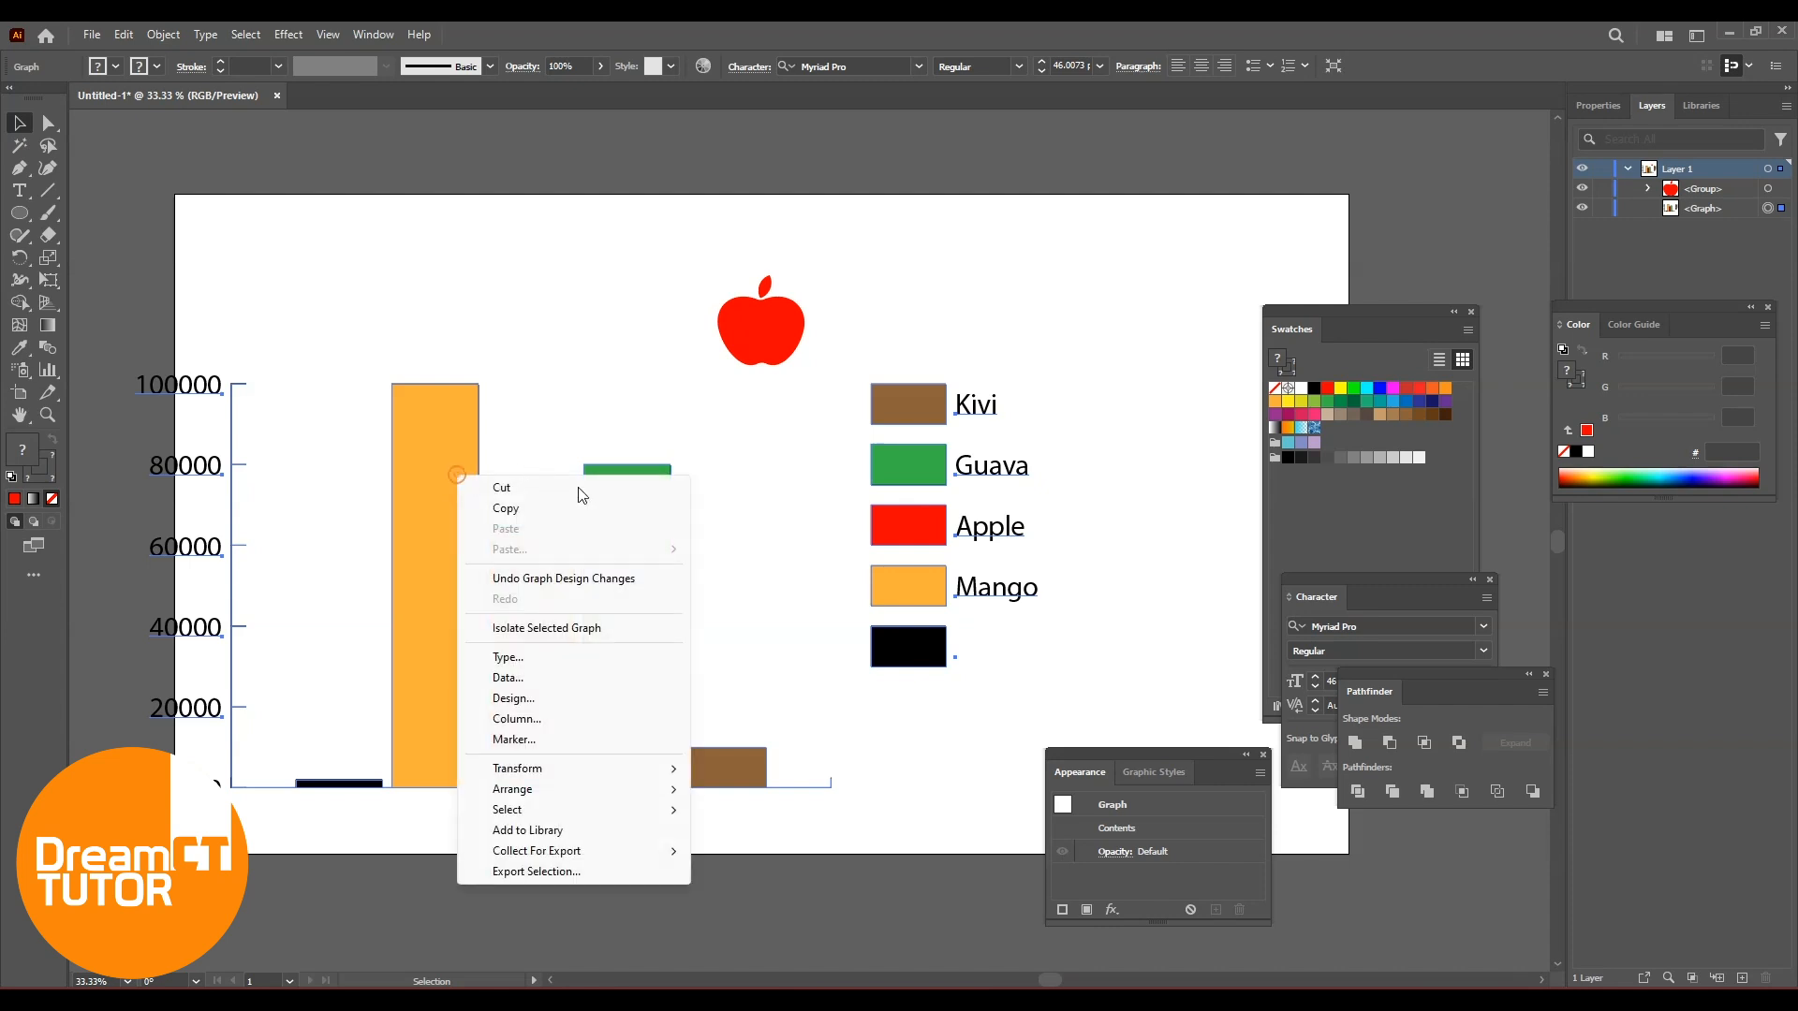
left_click(523, 719)
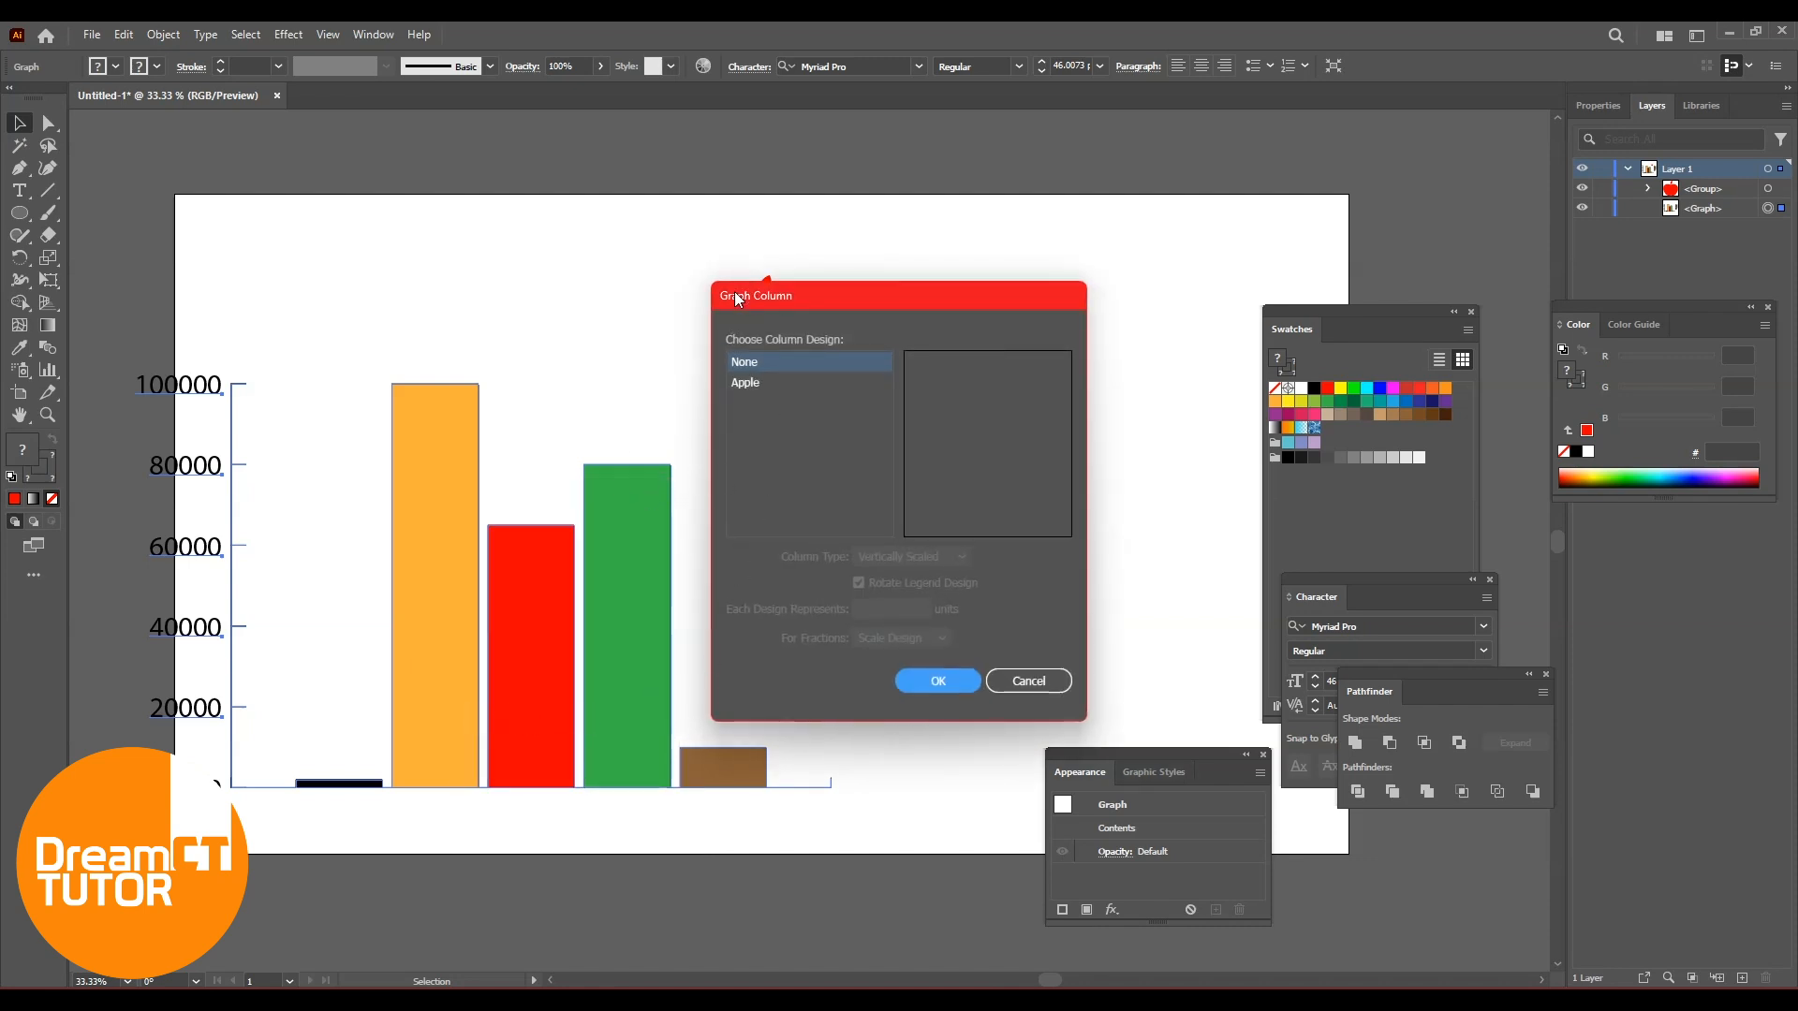
left_click(747, 384)
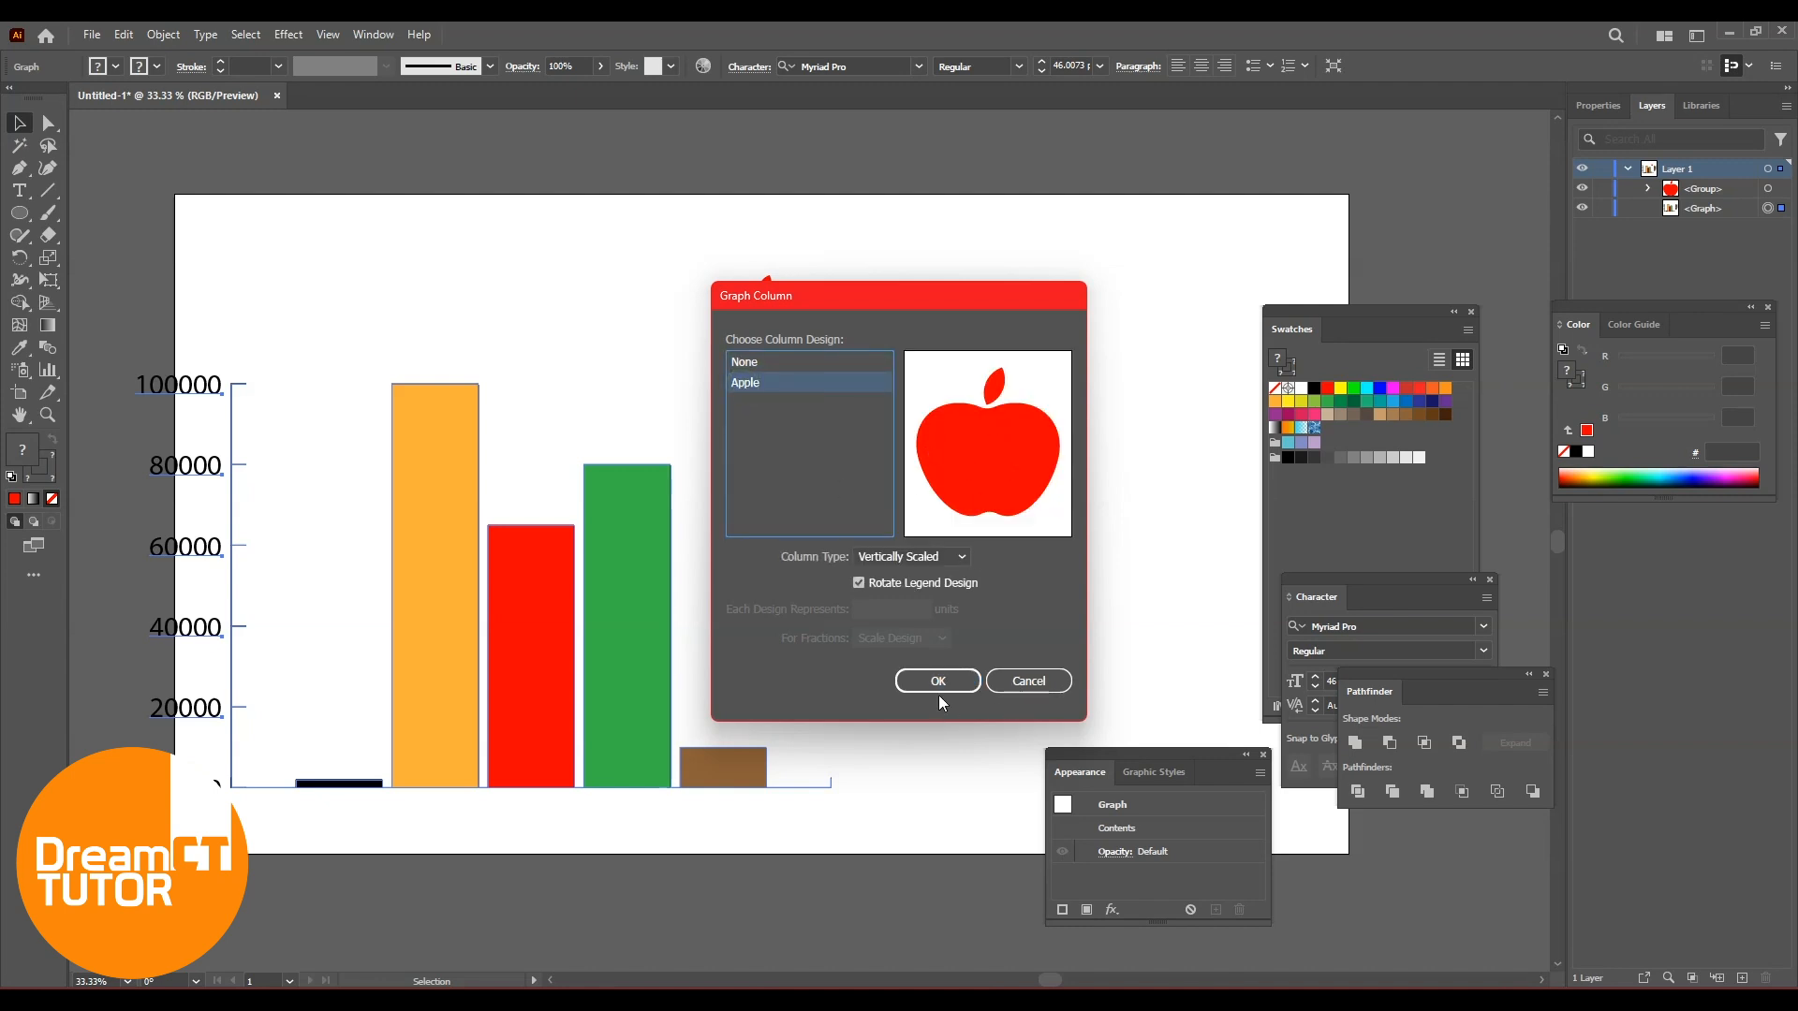
left_click(955, 556)
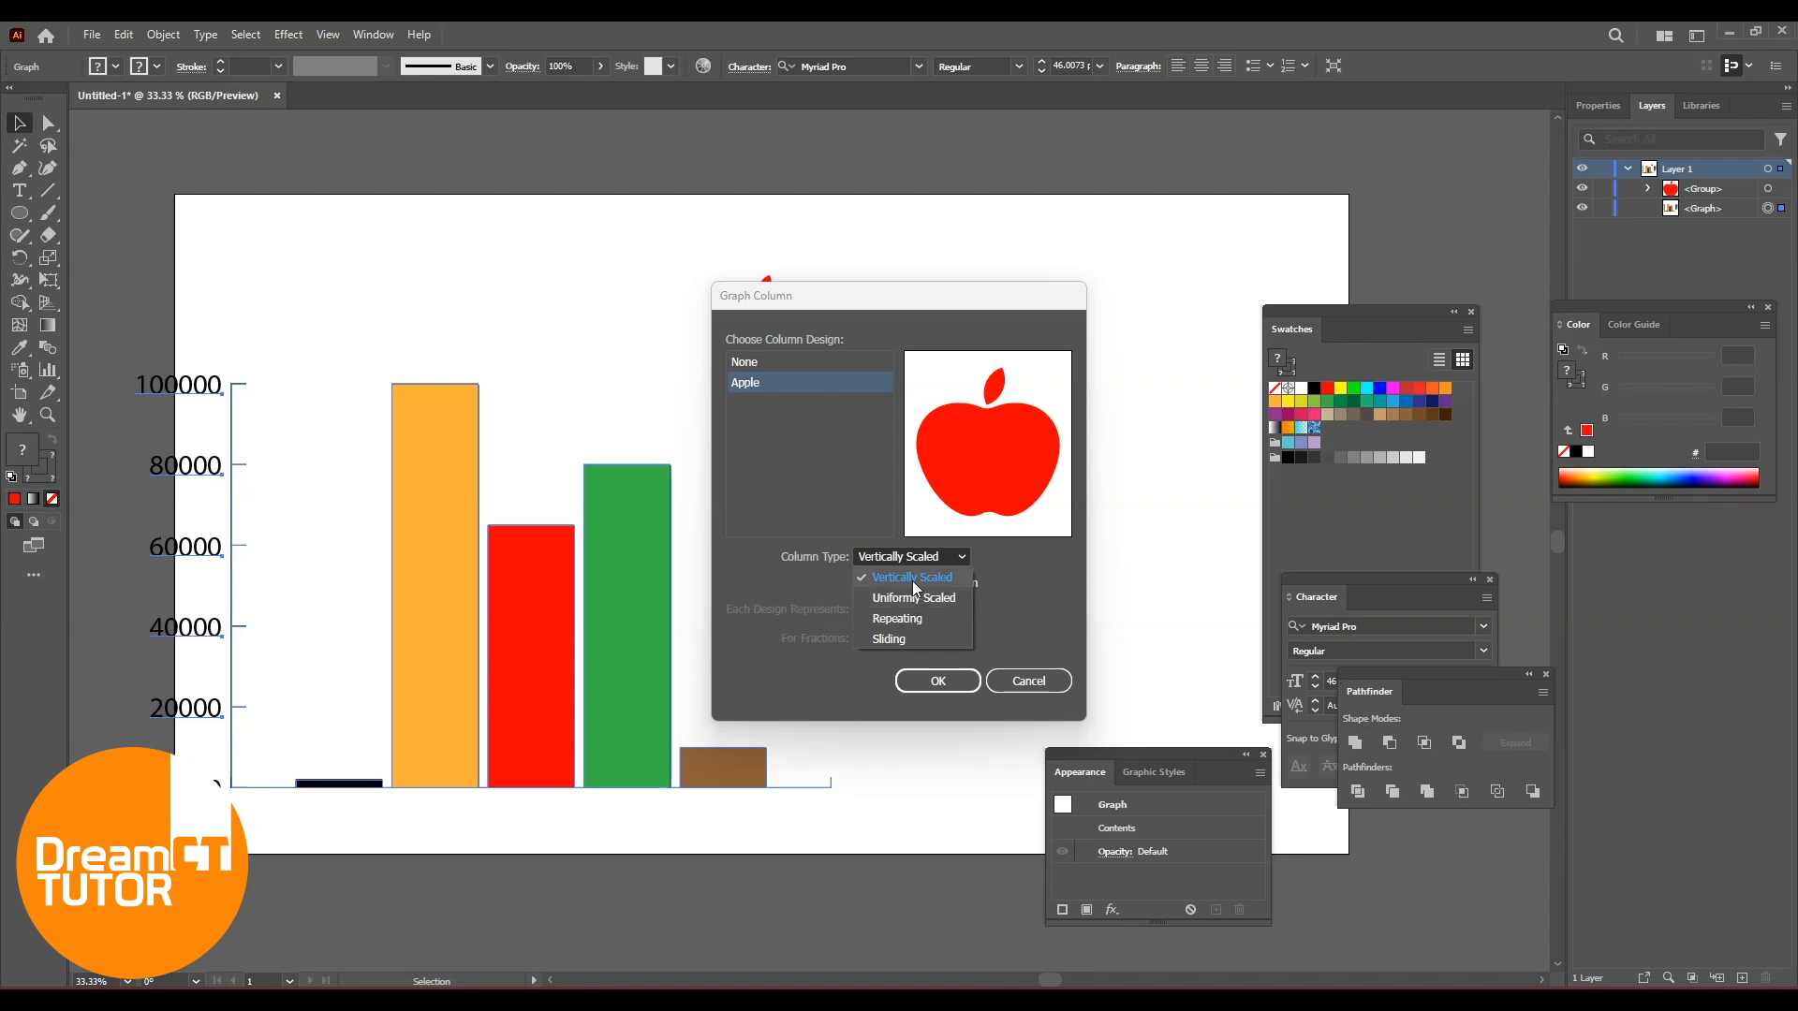
left_click(913, 582)
left_click(942, 681)
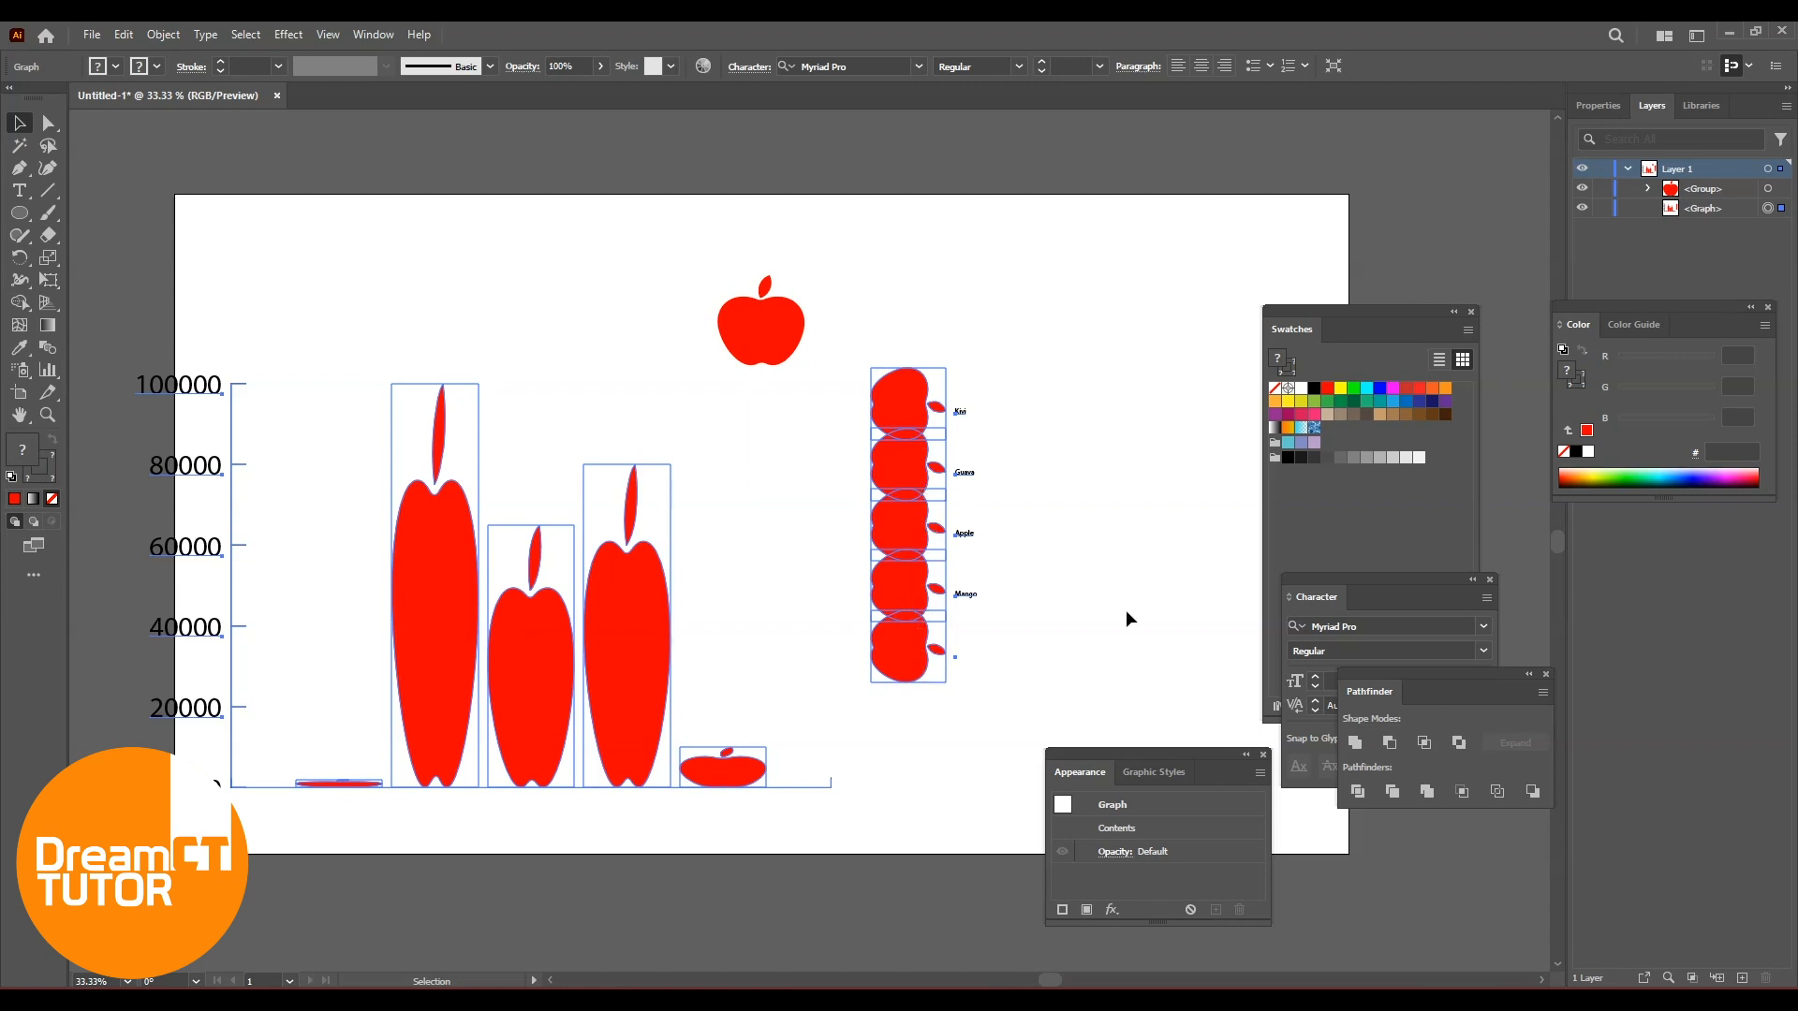
key("ctrl+z")
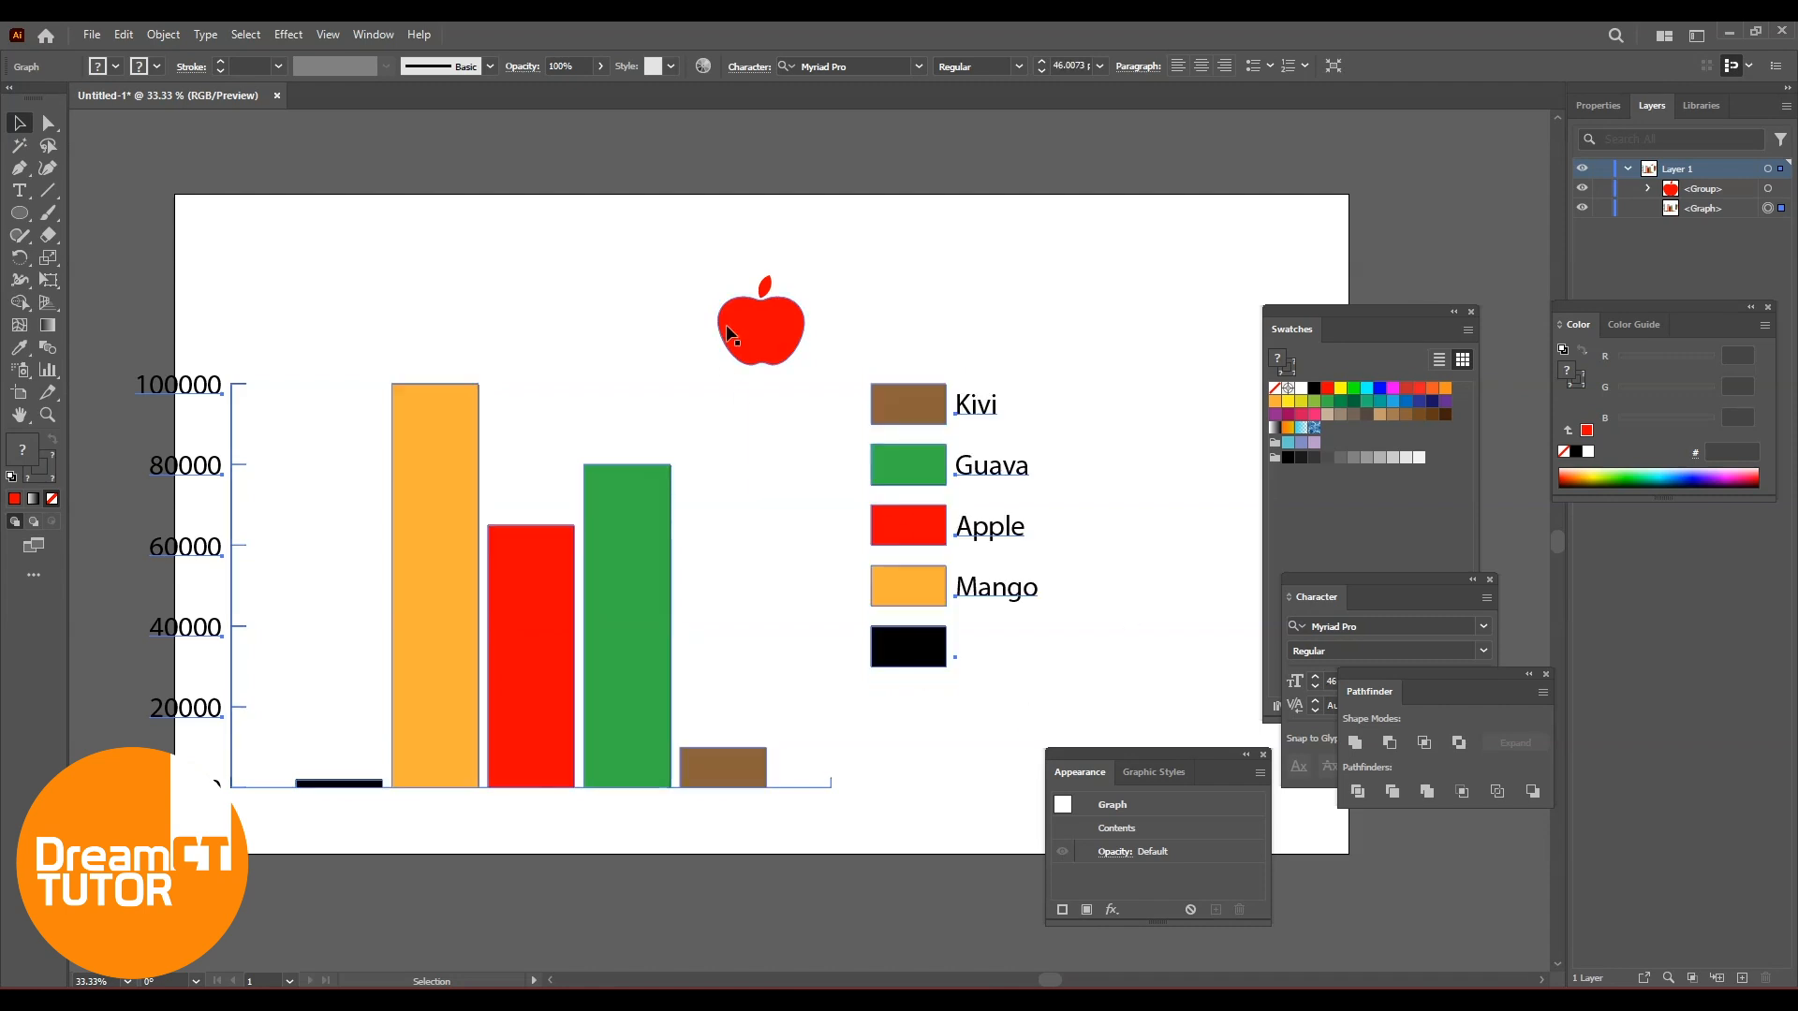
Try the Apple column design on the bar graph with the Uniformly Scaled column type, and undo it
right_click(637, 507)
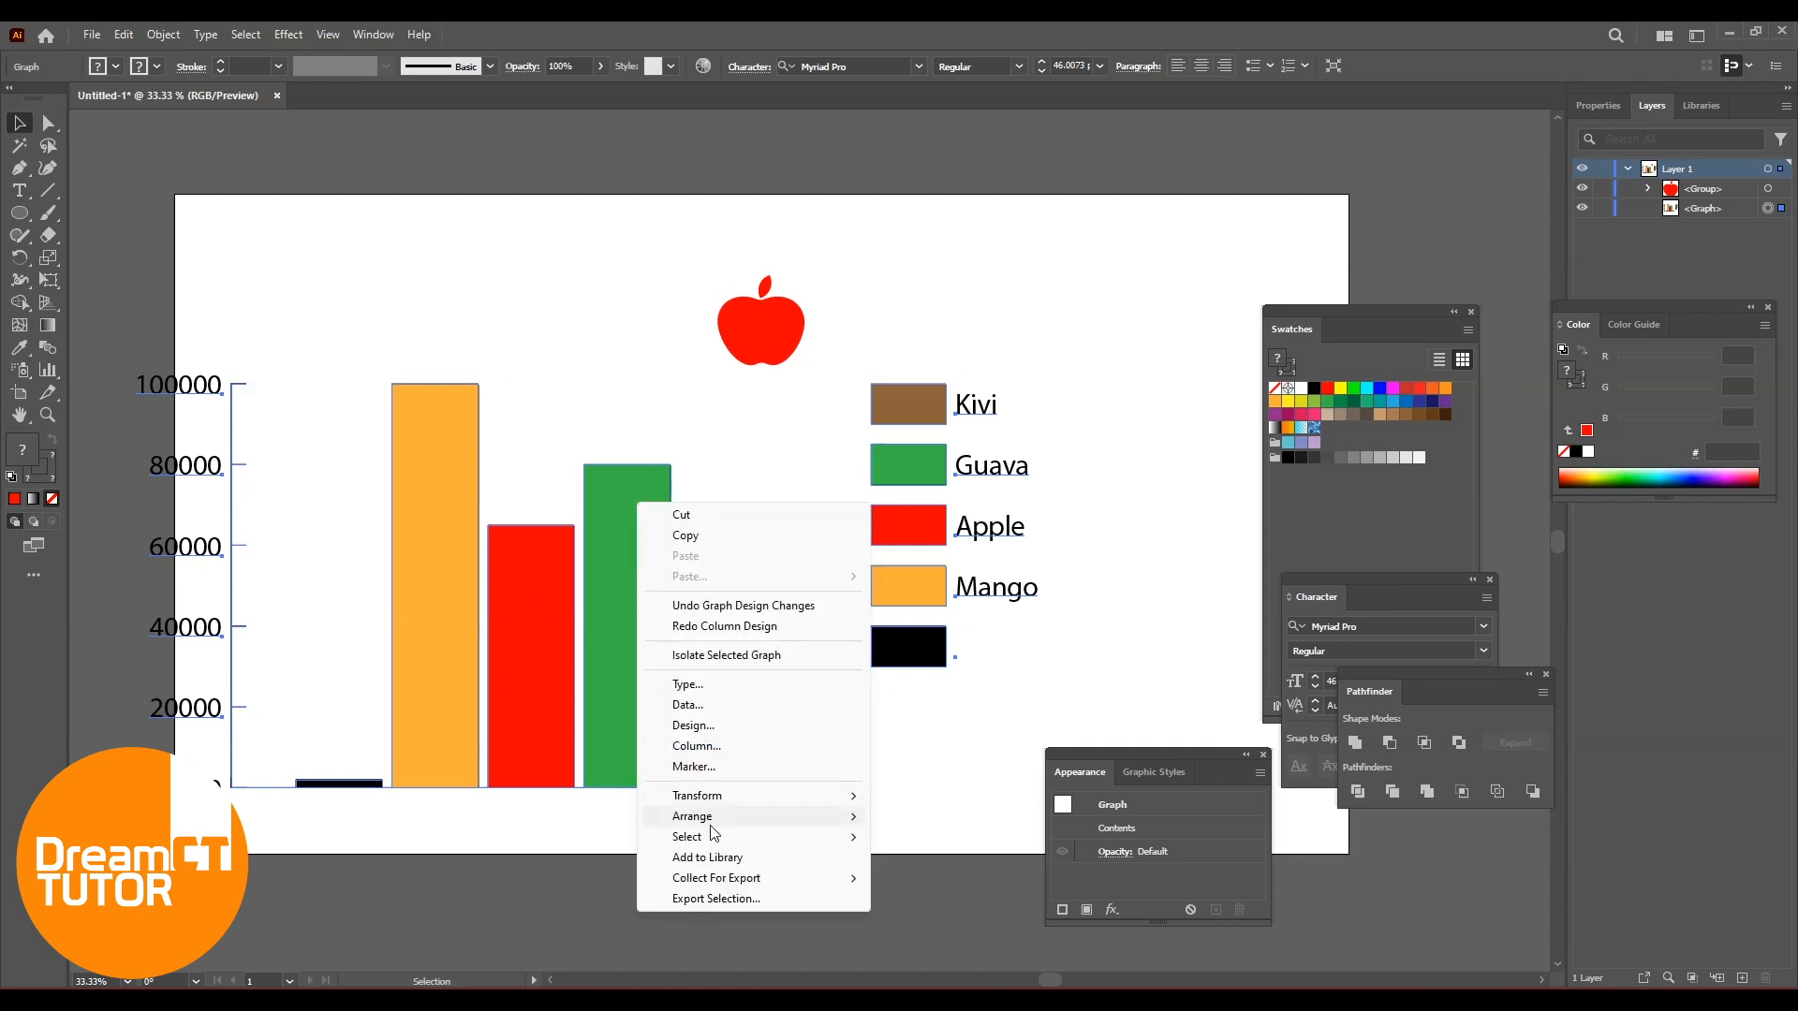
left_click(713, 746)
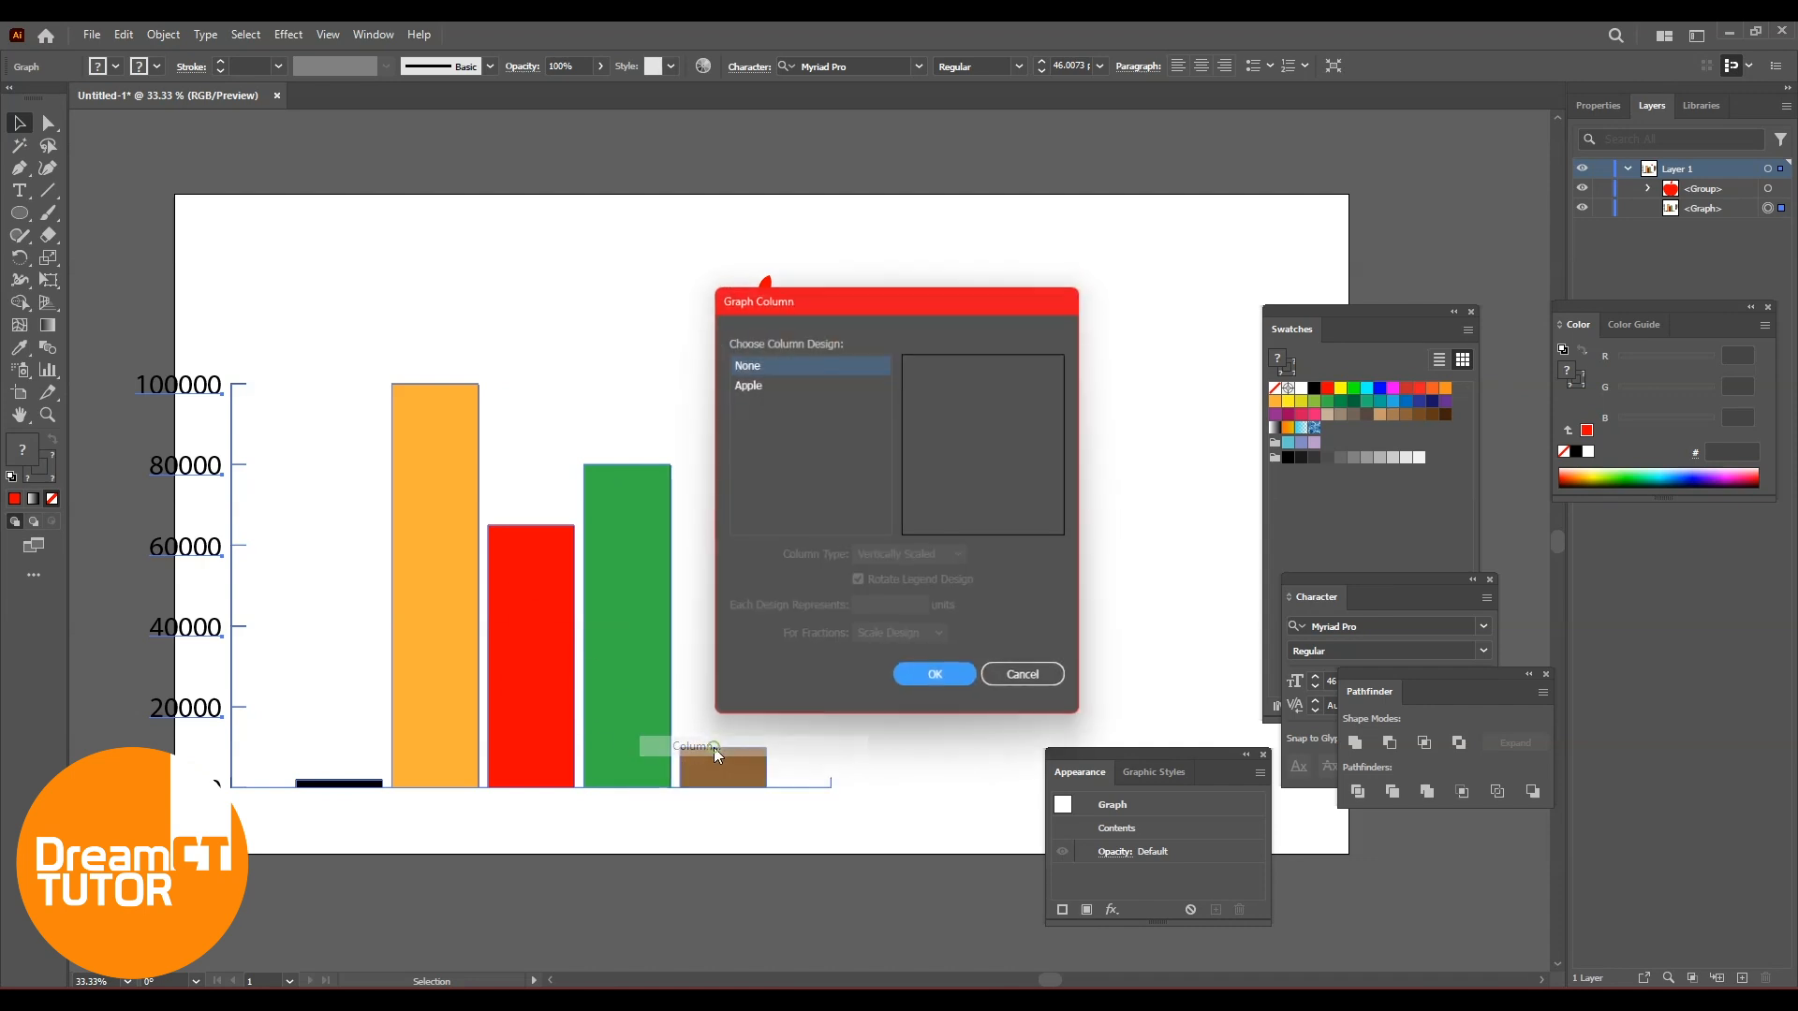
left_click(747, 384)
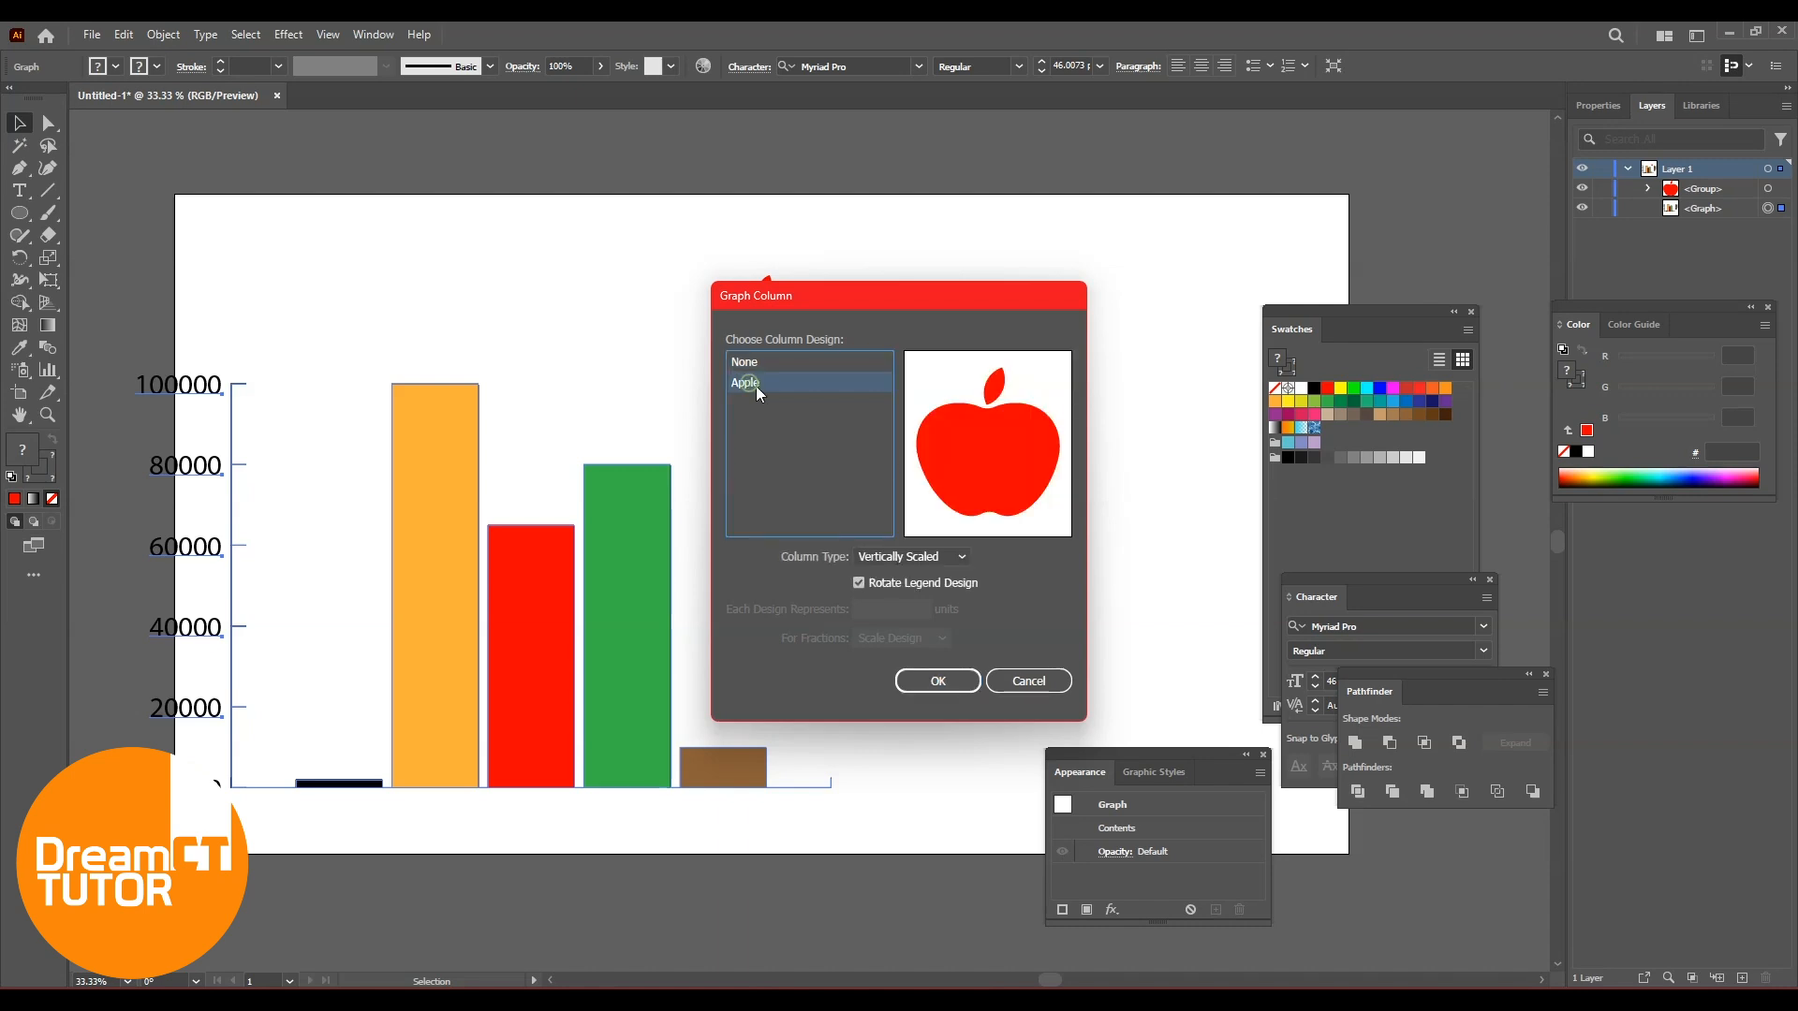
left_click(936, 558)
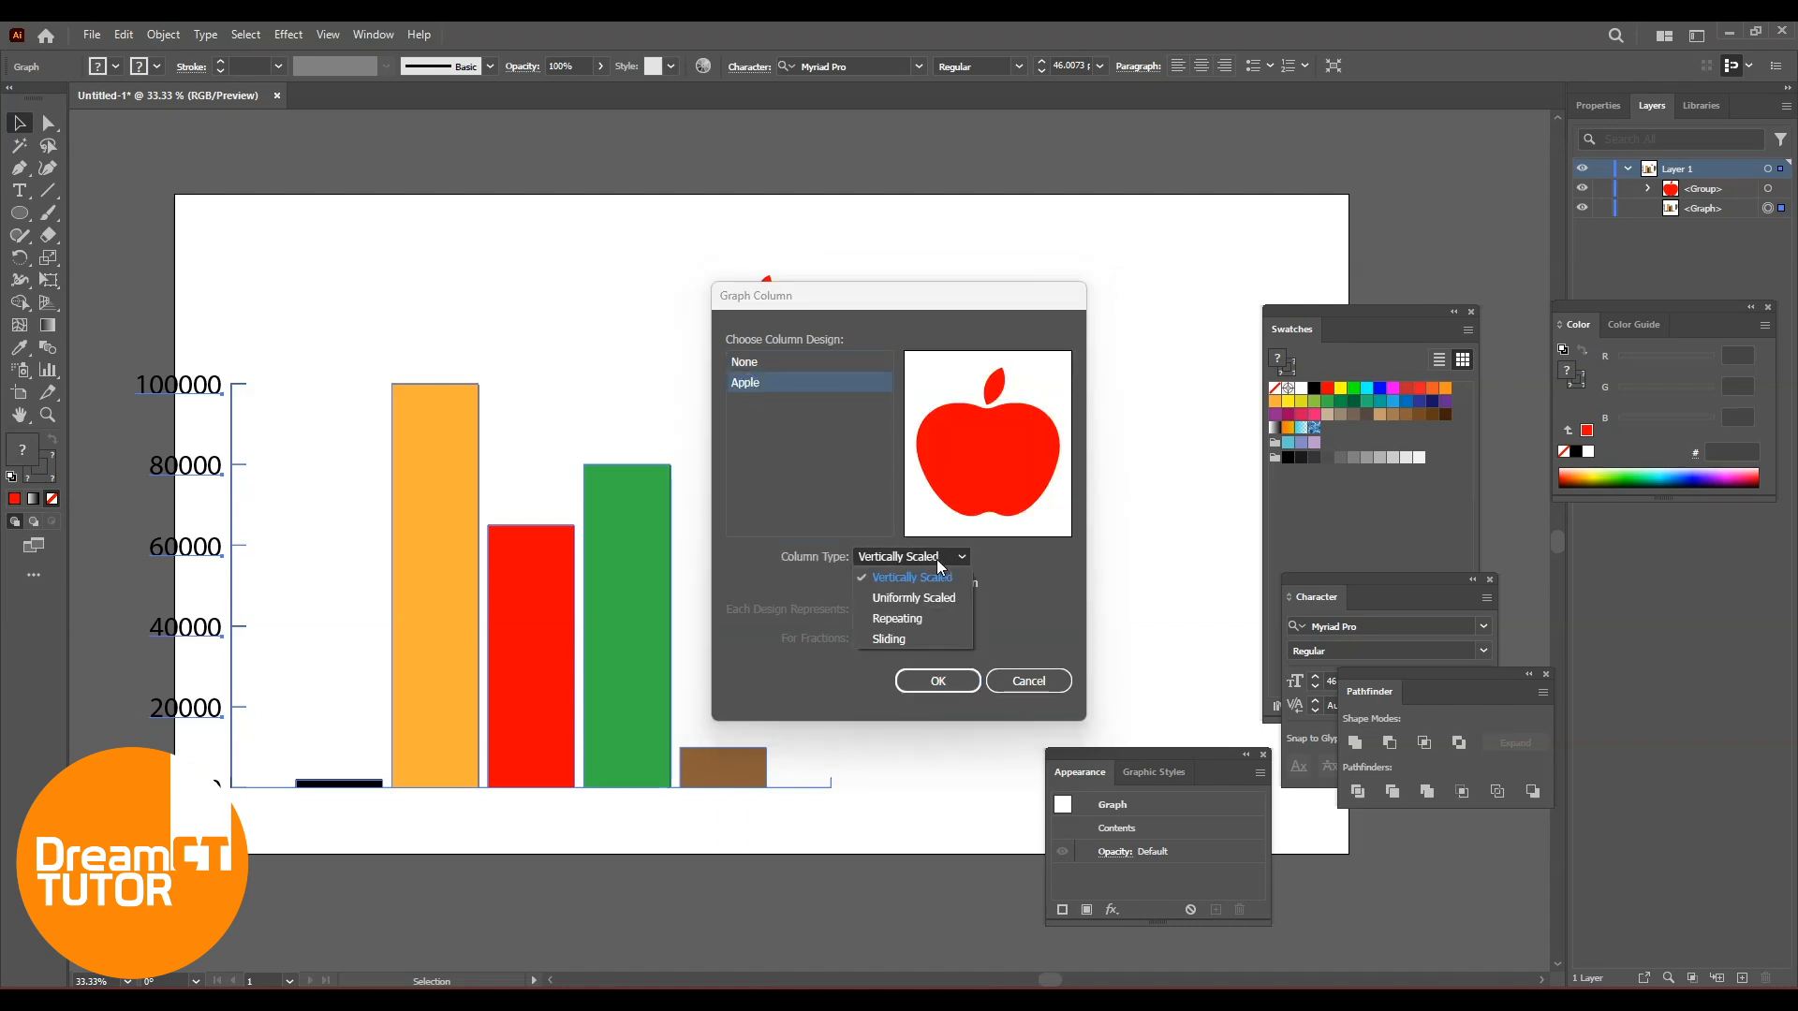
left_click(901, 599)
left_click(953, 683)
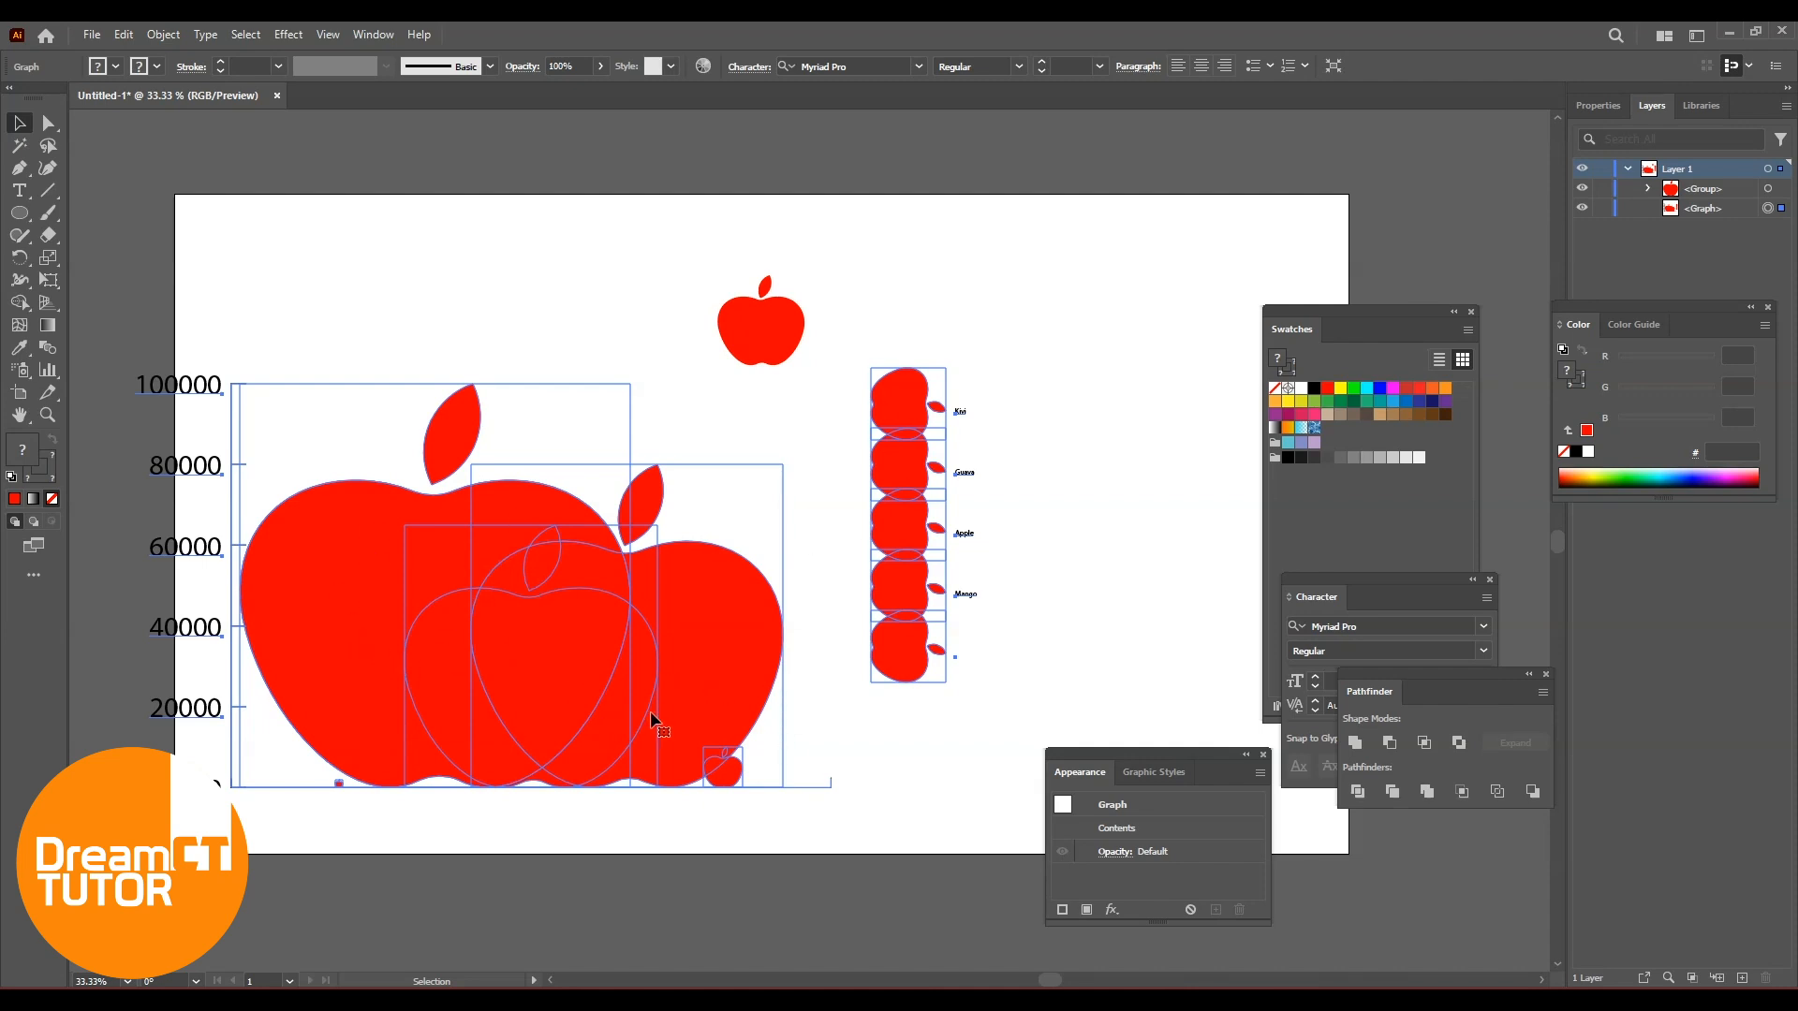
key("ctrl+z")
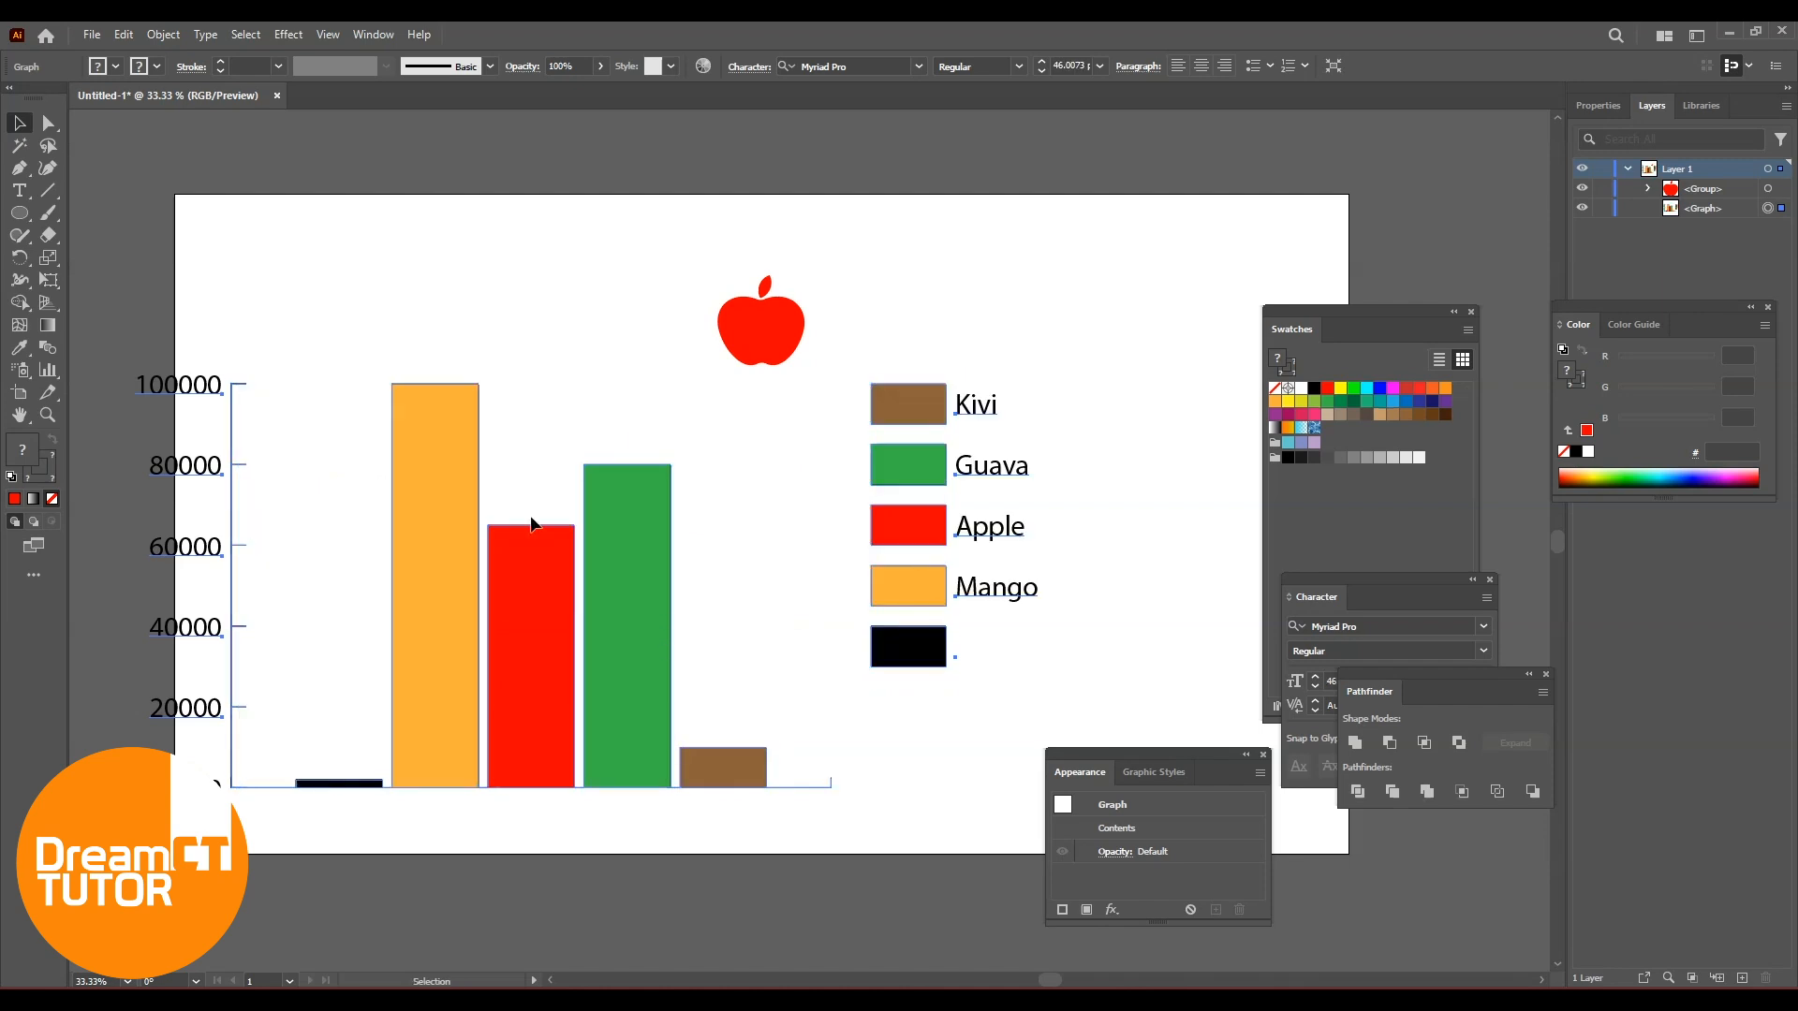
Apply the Apple column design to the bar graph with the Repeating column type, each design representing 100 units
left_click(385, 331)
left_click_drag(273, 316, 666, 785)
right_click(601, 522)
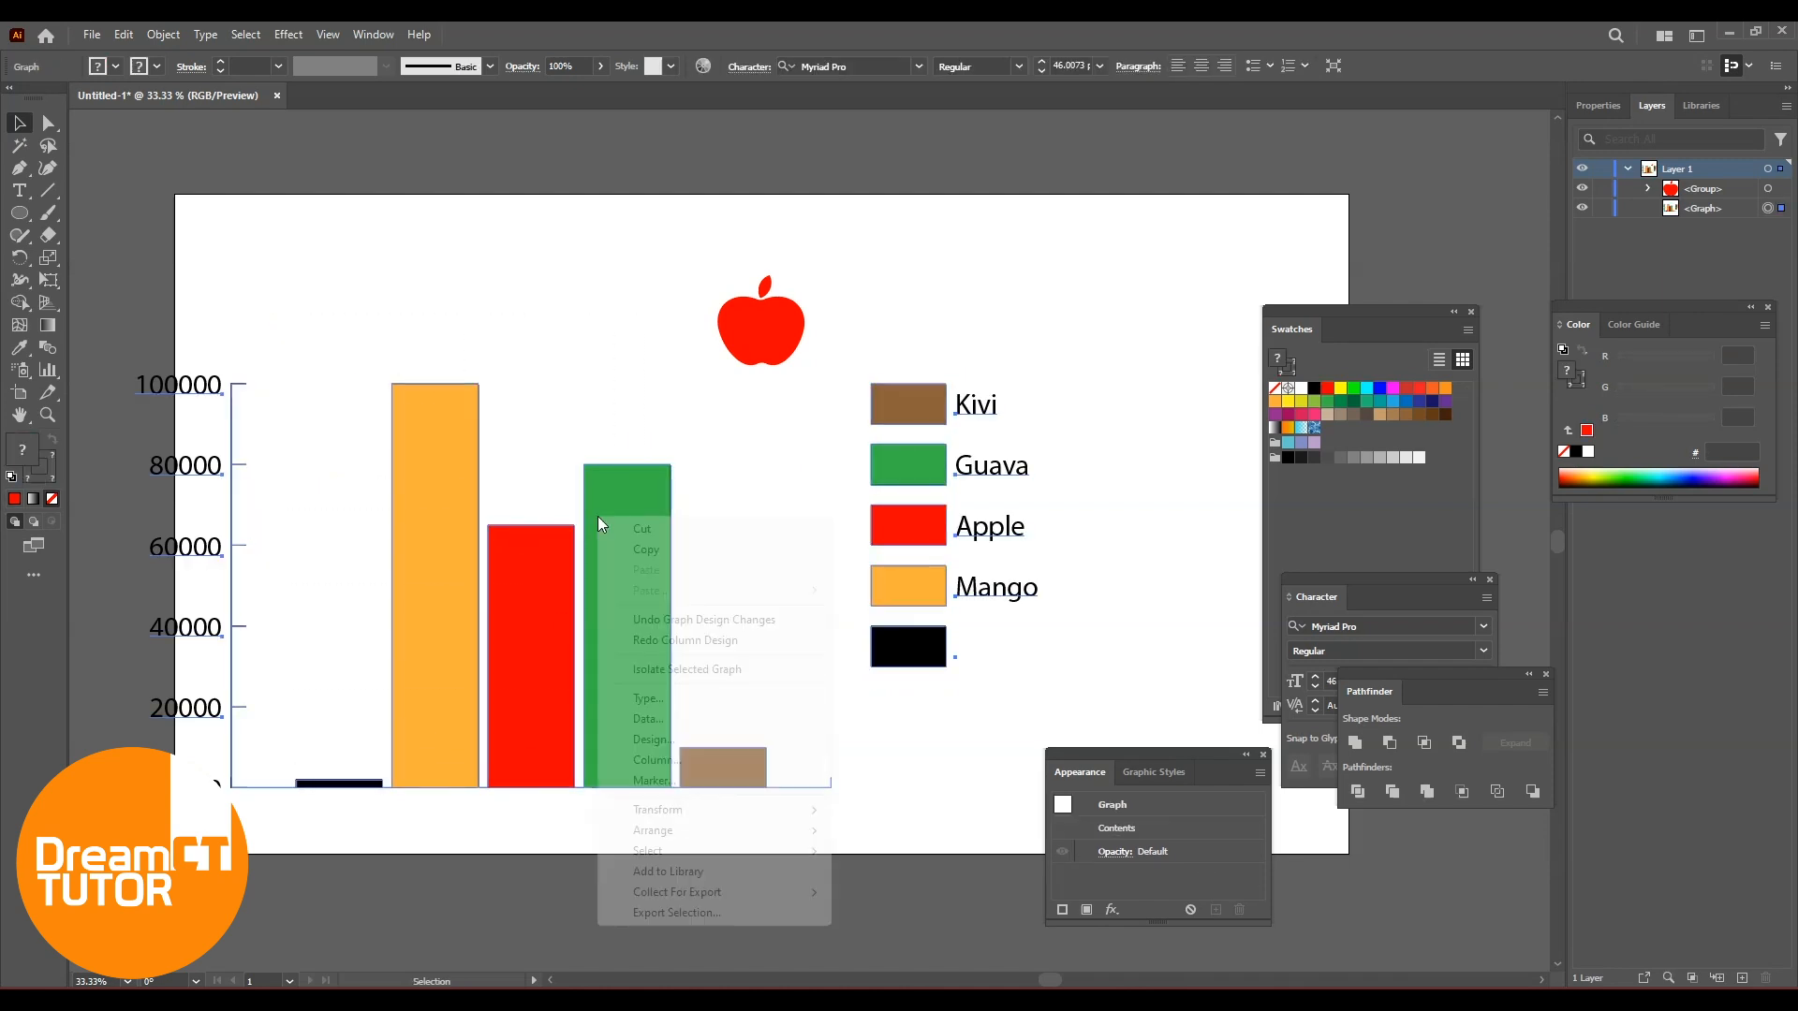
left_click(676, 760)
left_click(744, 382)
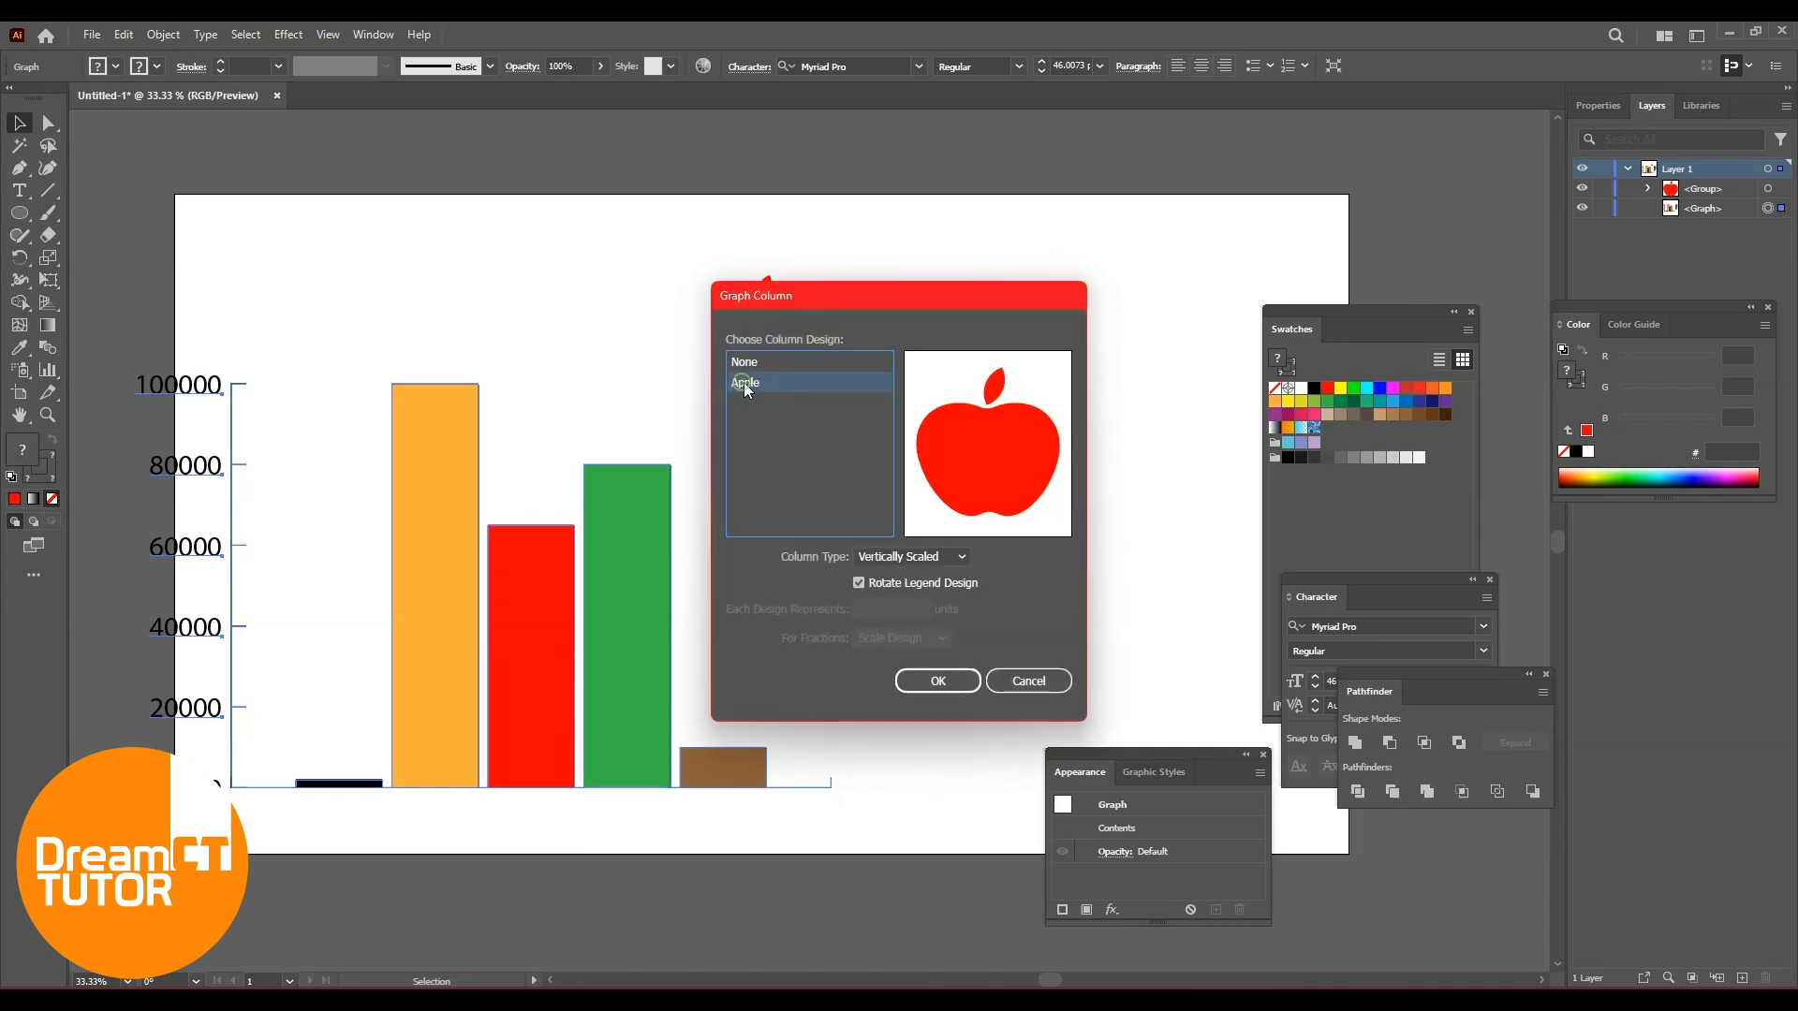
left_click(934, 557)
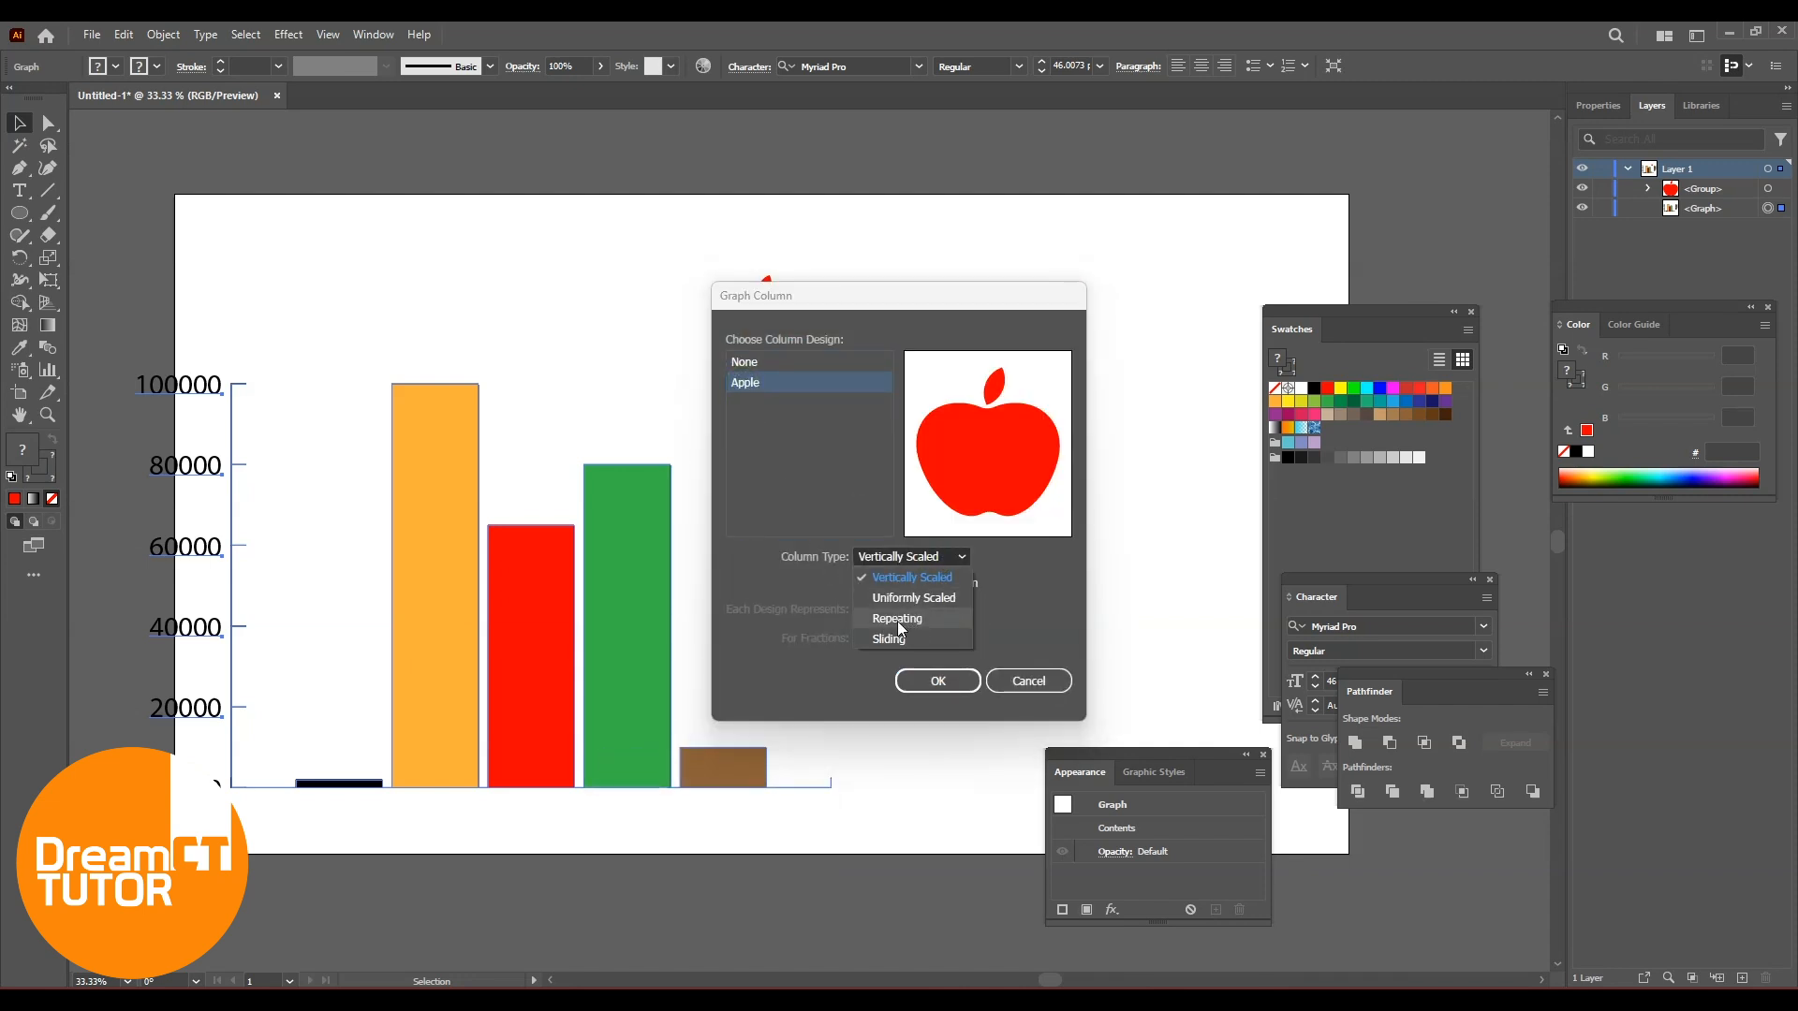
left_click(885, 619)
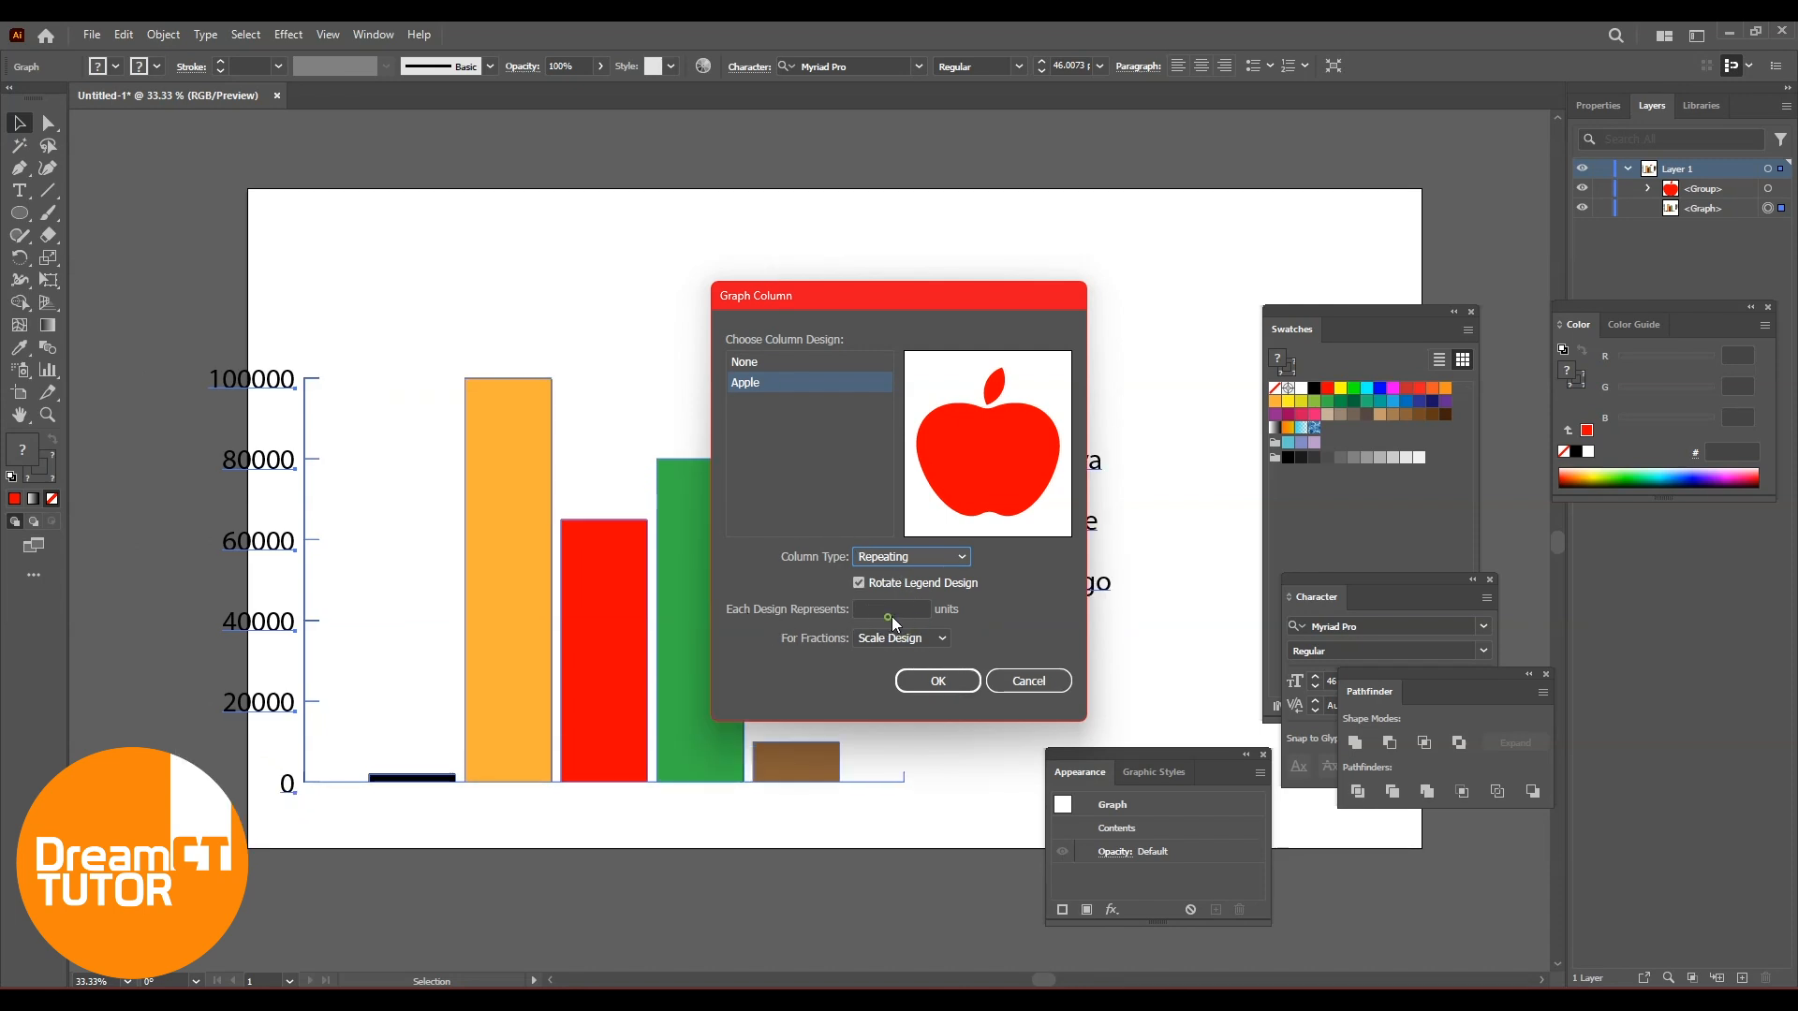
left_click(875, 612)
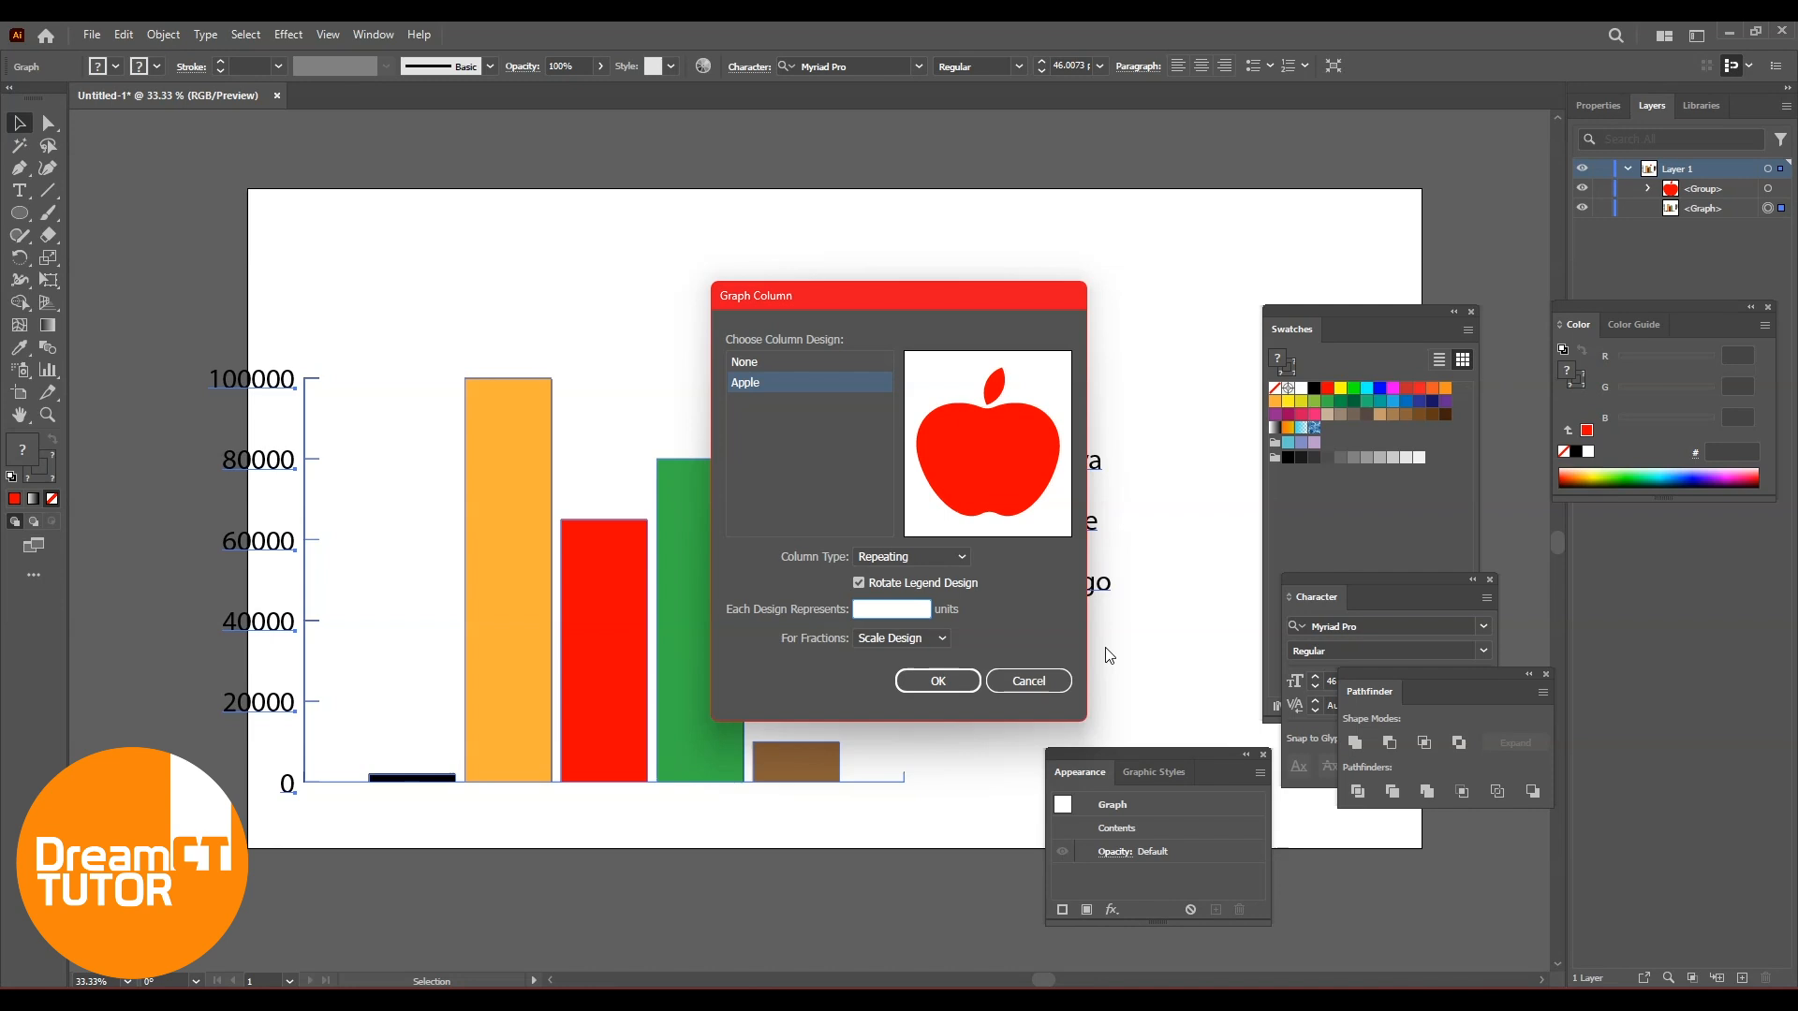
type("100")
left_click(944, 680)
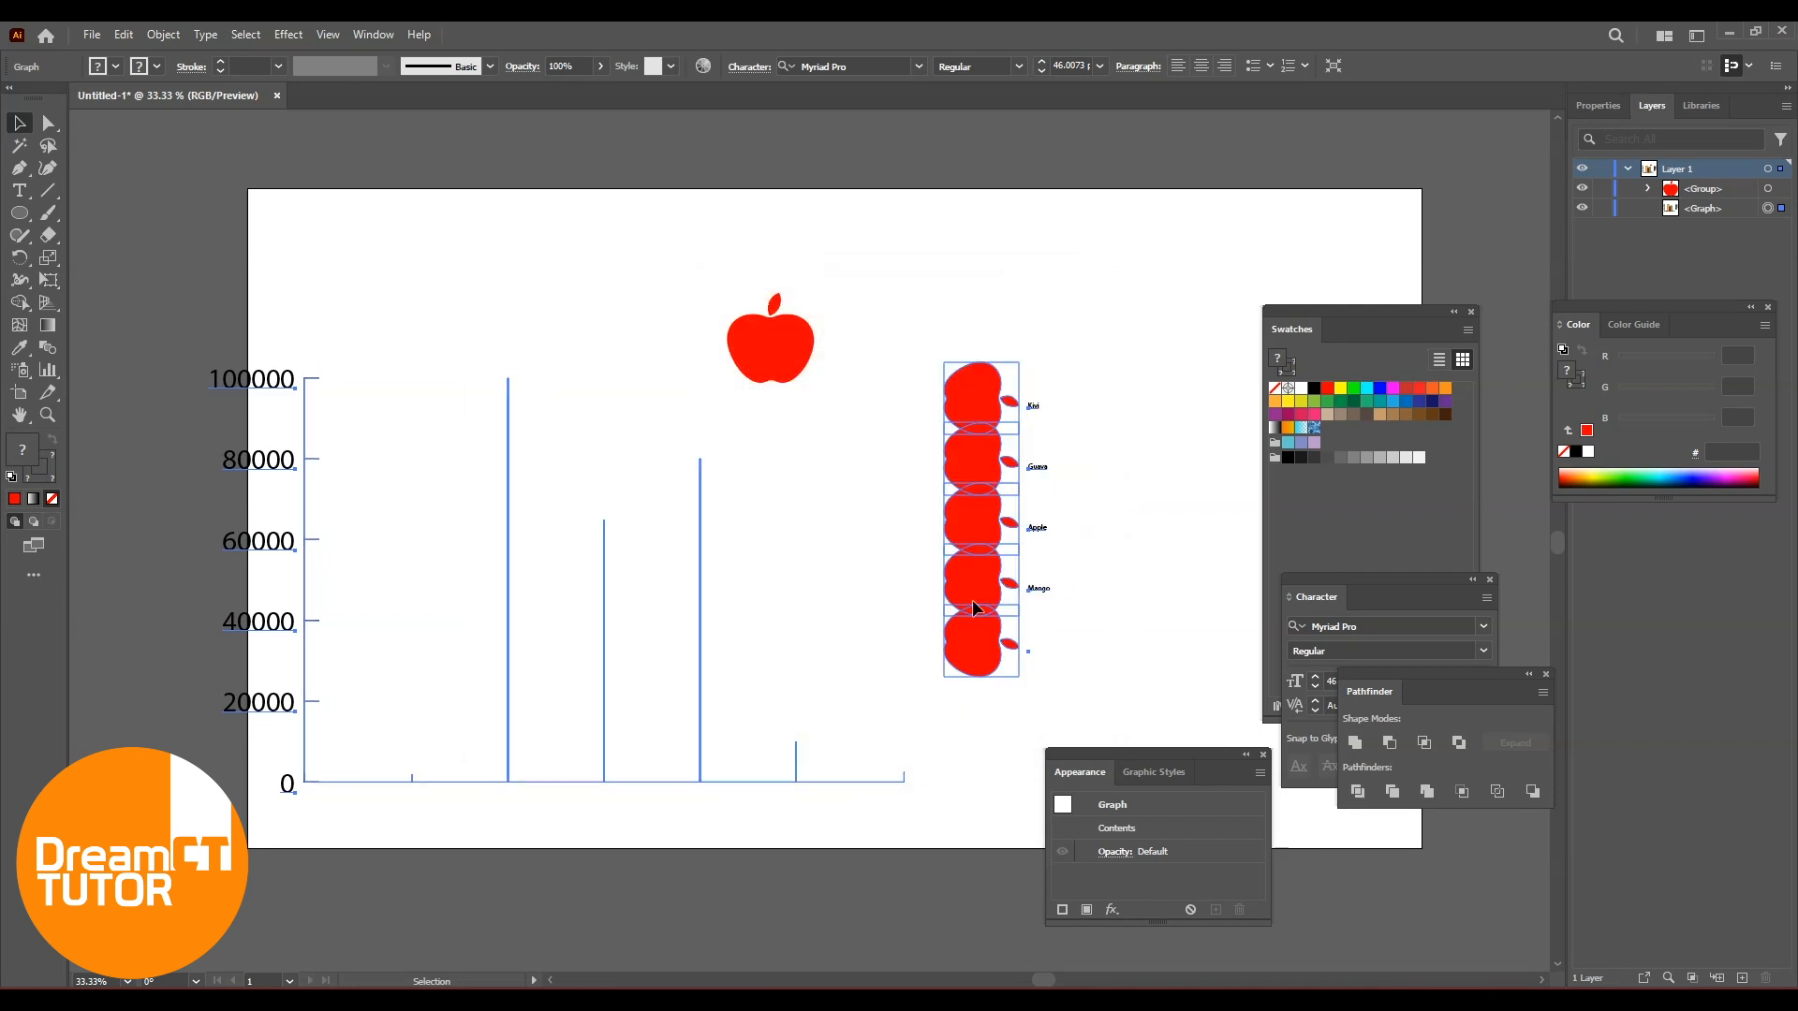
Examine the repeated apples that make up the graph columns at close range
key("a")
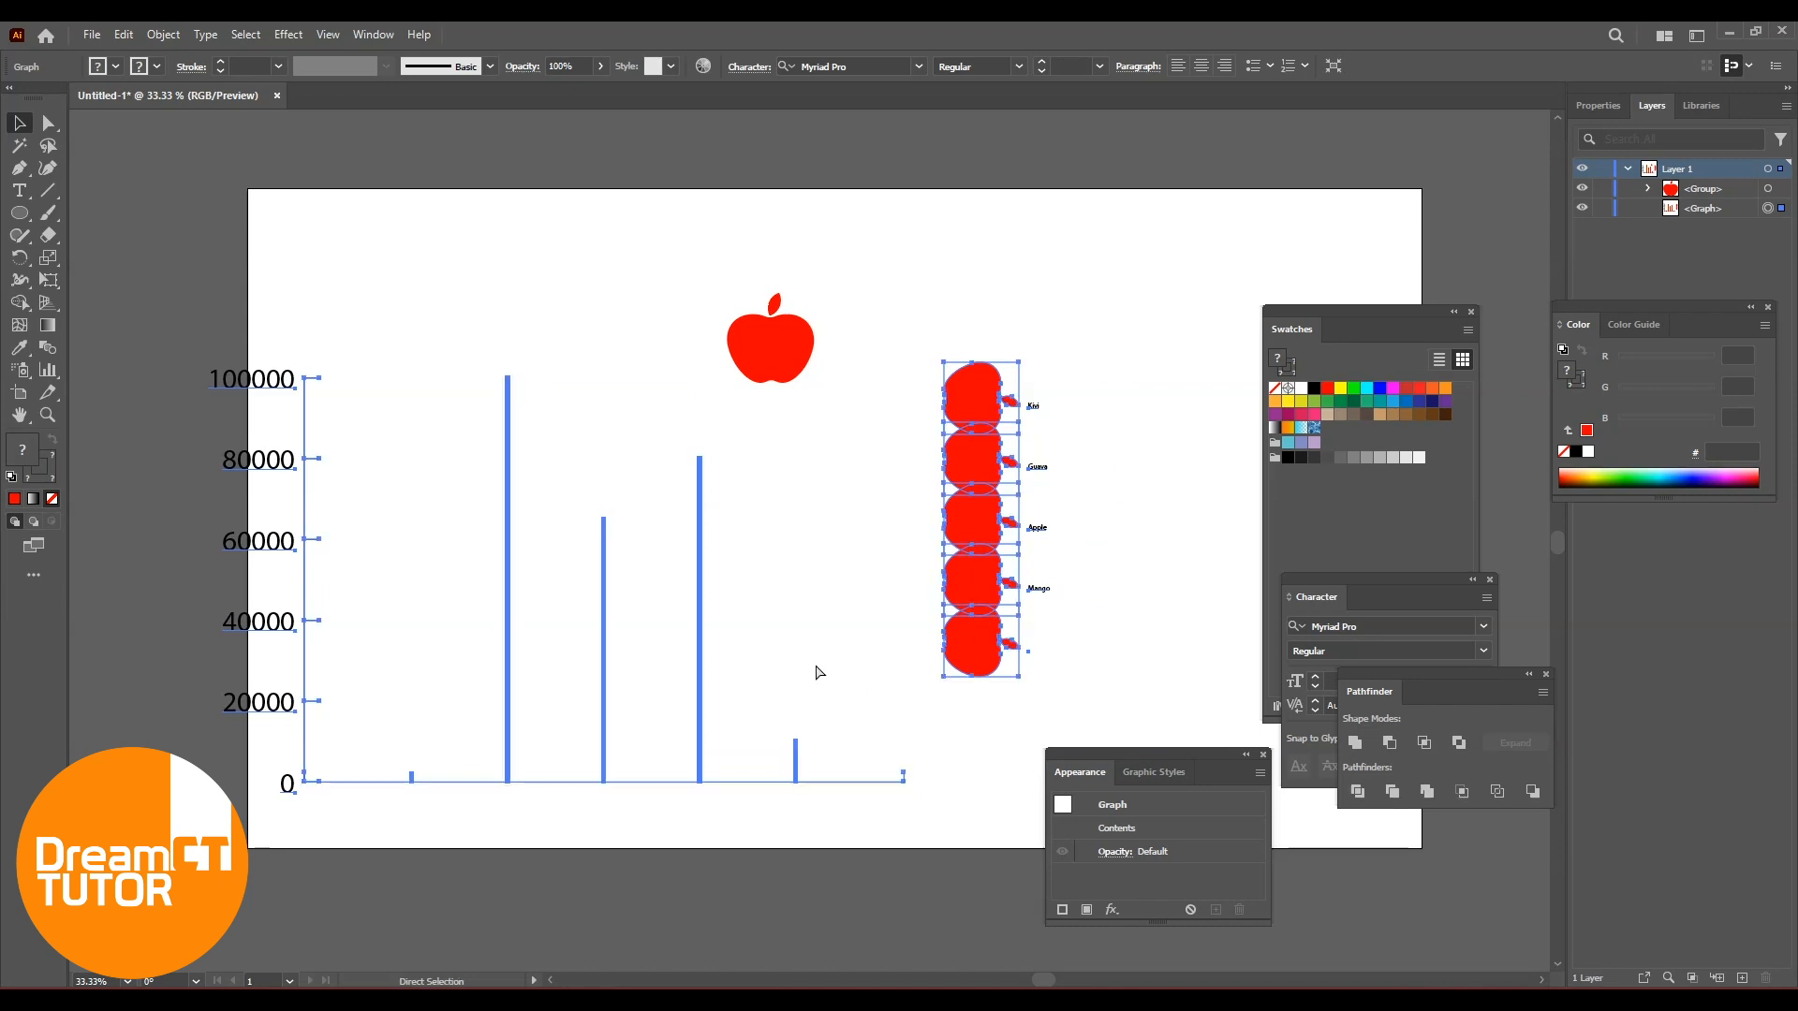
key("ctrl+equal")
key("ctrl+equal")
key("ctrl+equal")
key("ctrl+equal")
key("ctrl+equal")
key("ctrl+equal")
key("ctrl+equal")
key("ctrl+equal")
left_click(980, 555)
left_click_drag(959, 600, 304, 602)
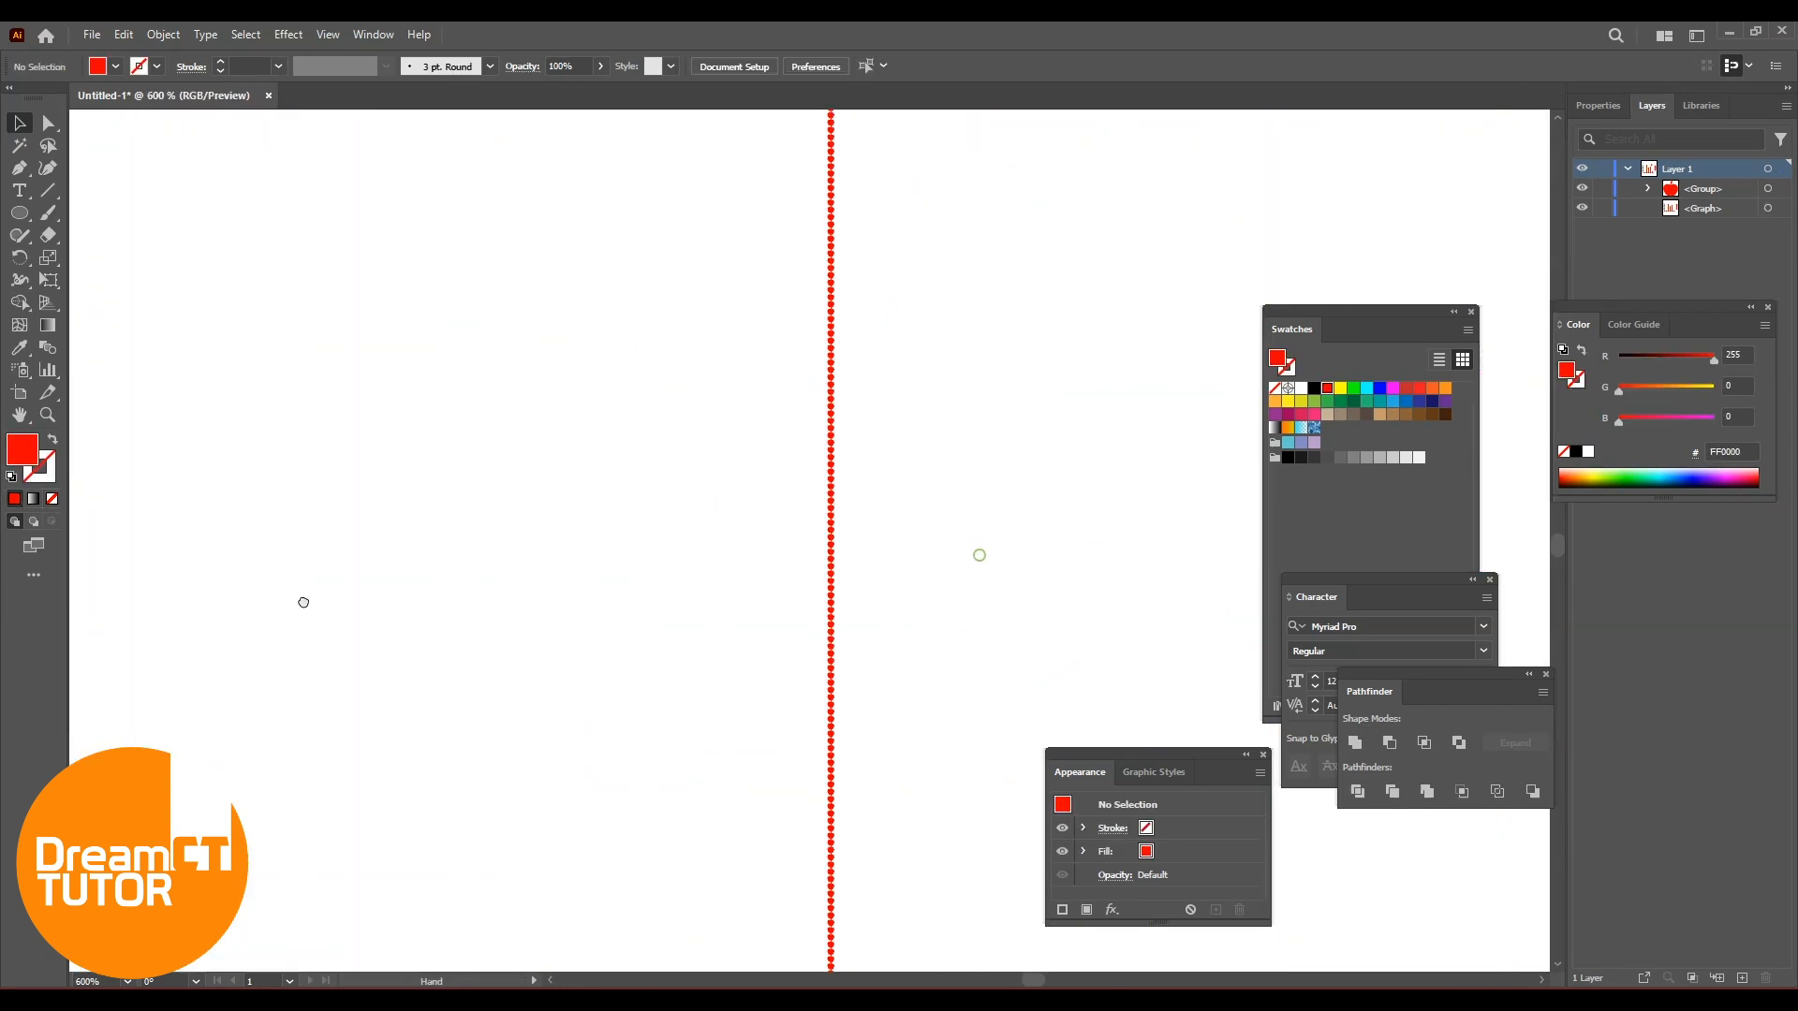
key("ctrl+equal")
key("ctrl+equal")
key("ctrl+equal")
key("ctrl+equal")
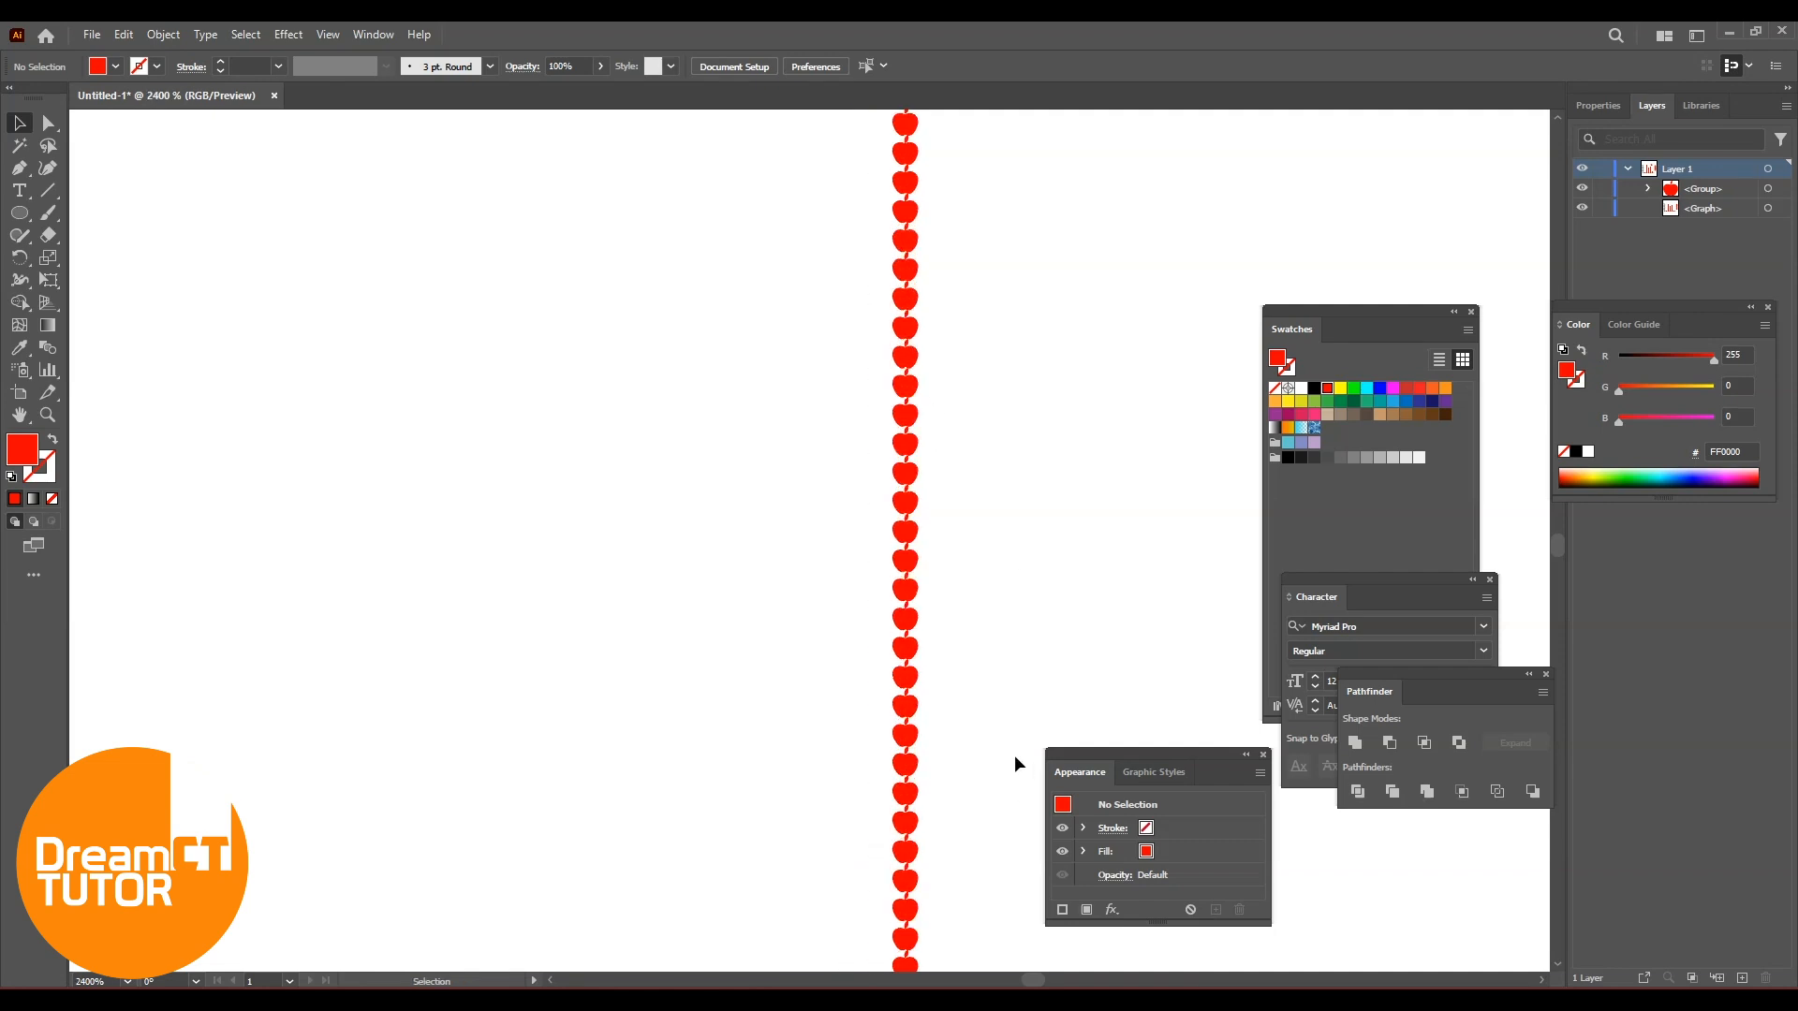
key("ctrl+minus")
key("ctrl+minus")
key("ctrl+minus")
key("ctrl+minus")
key("ctrl+minus")
key("ctrl+minus")
key("ctrl+minus")
key("ctrl+minus")
key("ctrl+minus")
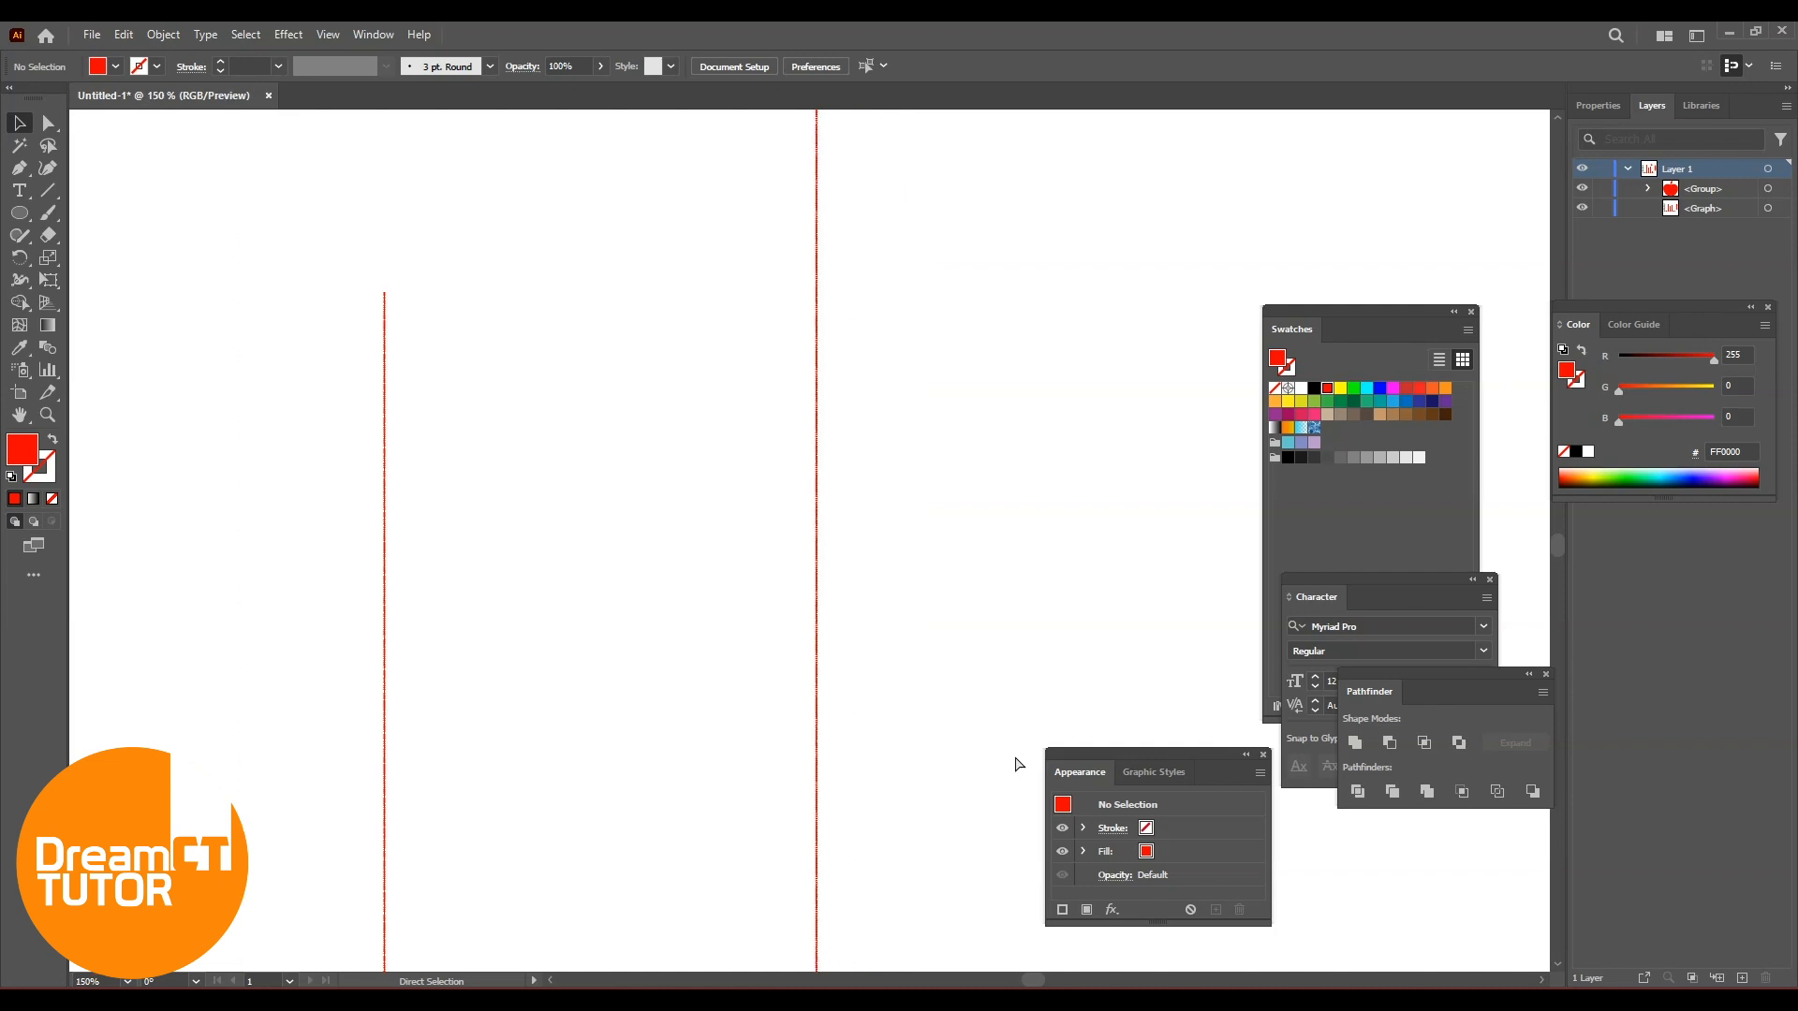
Inspect the tiny repeated apples in one of the thin columns, and return to the overview of the graph
key("ctrl+equal")
key("ctrl+equal")
key("ctrl+equal")
key("ctrl+equal")
key("ctrl+equal")
key("ctrl+equal")
key("ctrl+equal")
key("ctrl+equal")
key("ctrl+equal")
key("ctrl+equal")
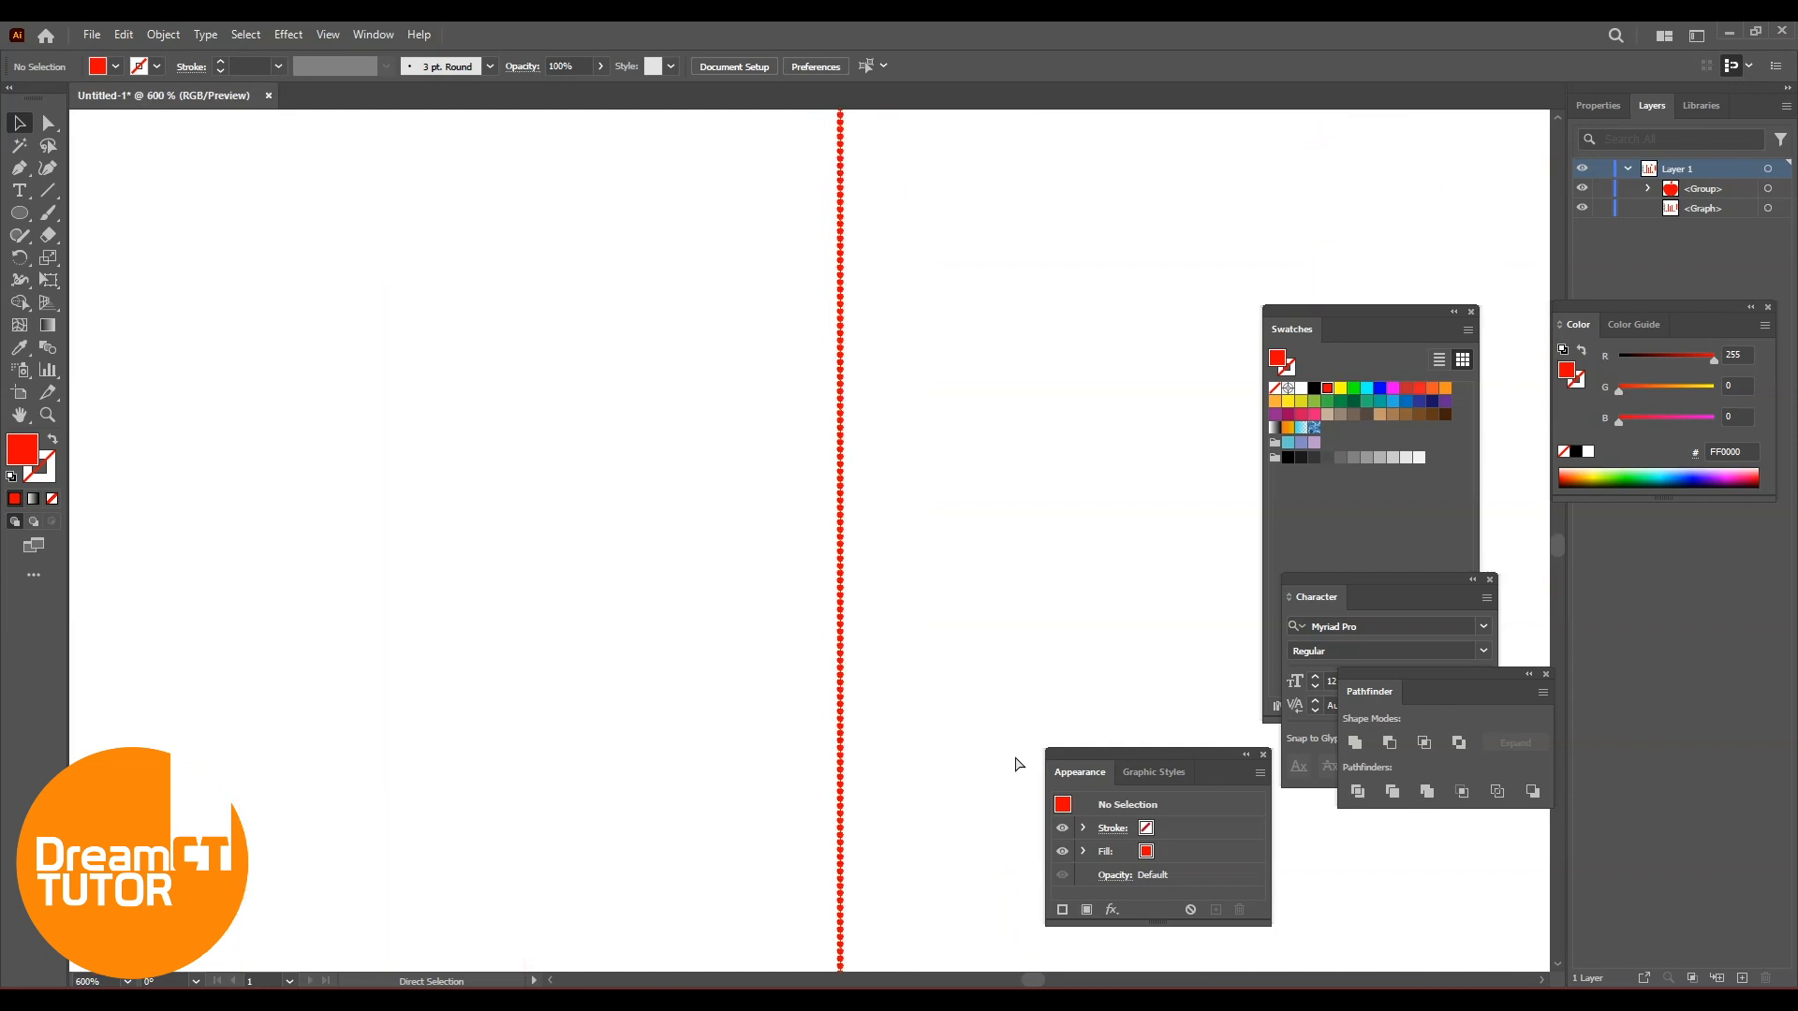
key("ctrl+minus")
key("ctrl+minus")
key("ctrl+minus")
key("ctrl+minus")
key("ctrl+minus")
key("ctrl+minus")
key("ctrl+minus")
key("ctrl+minus")
key("ctrl+minus")
key("ctrl+minus")
key("ctrl+minus")
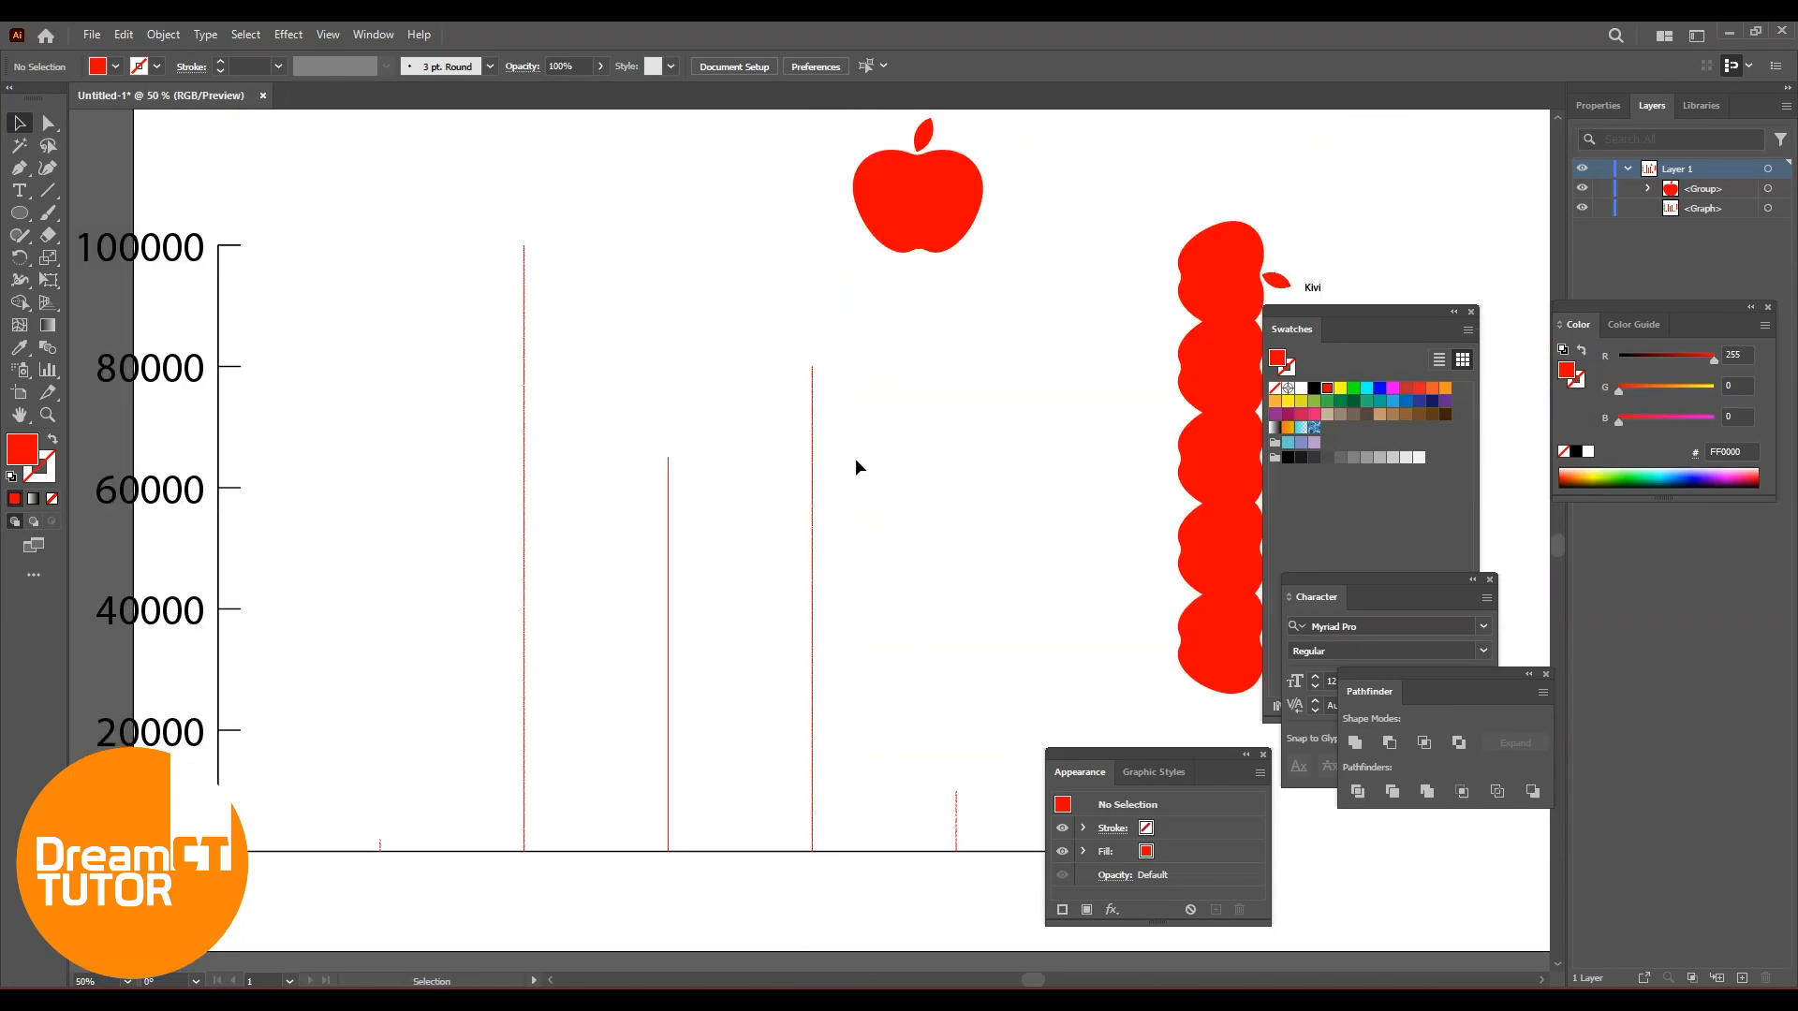
Undo the repeating Apple column design on the bar graph to restore its plain coloured columns
left_click_drag(448, 417, 854, 739)
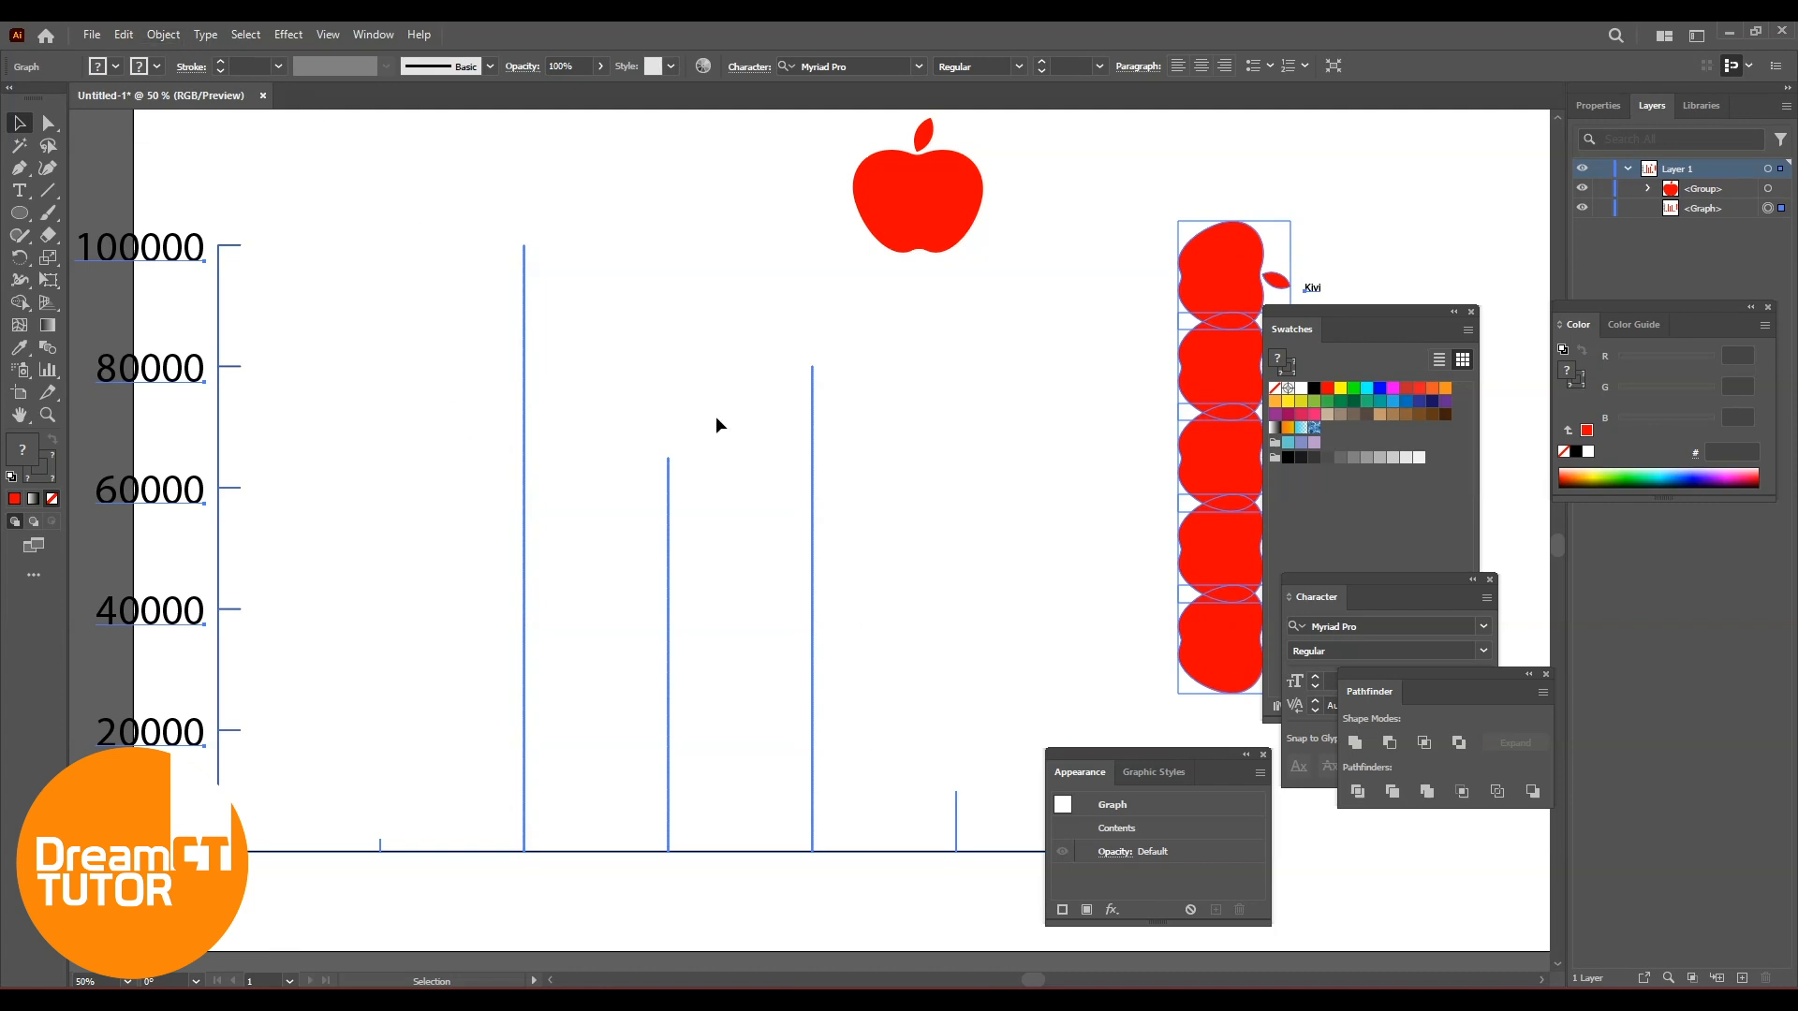
left_click(159, 38)
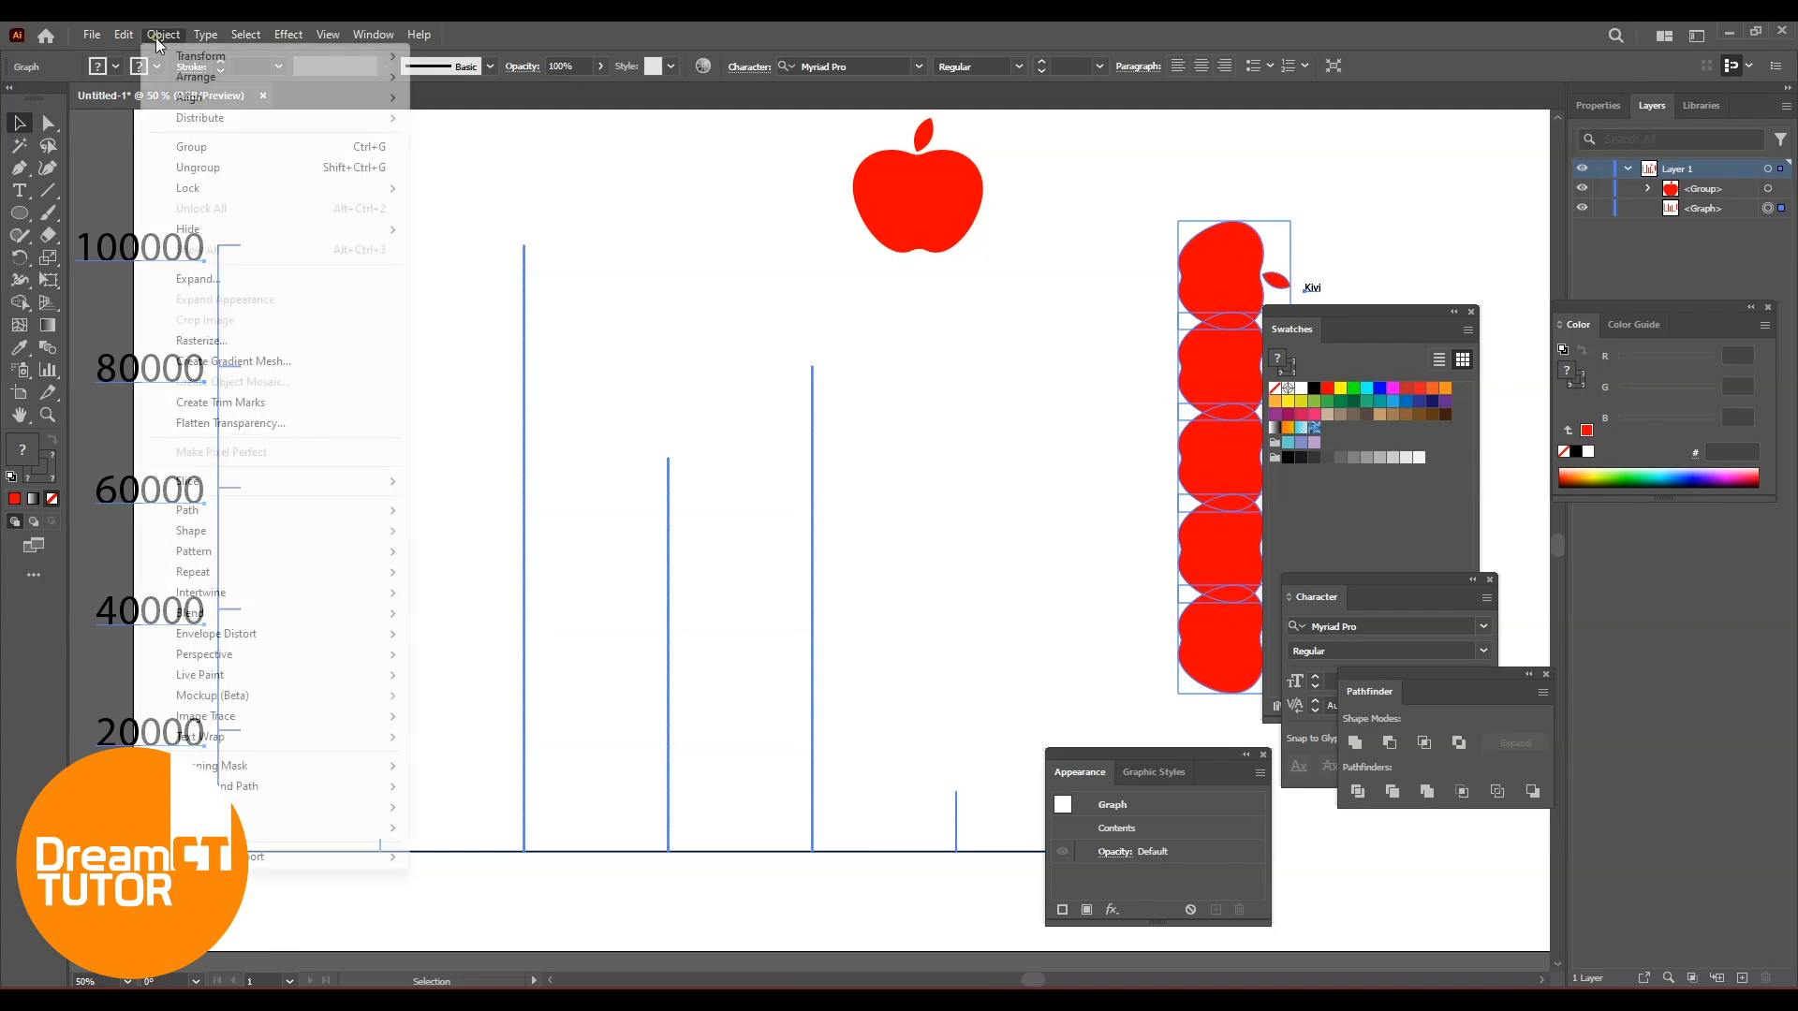
left_click(904, 432)
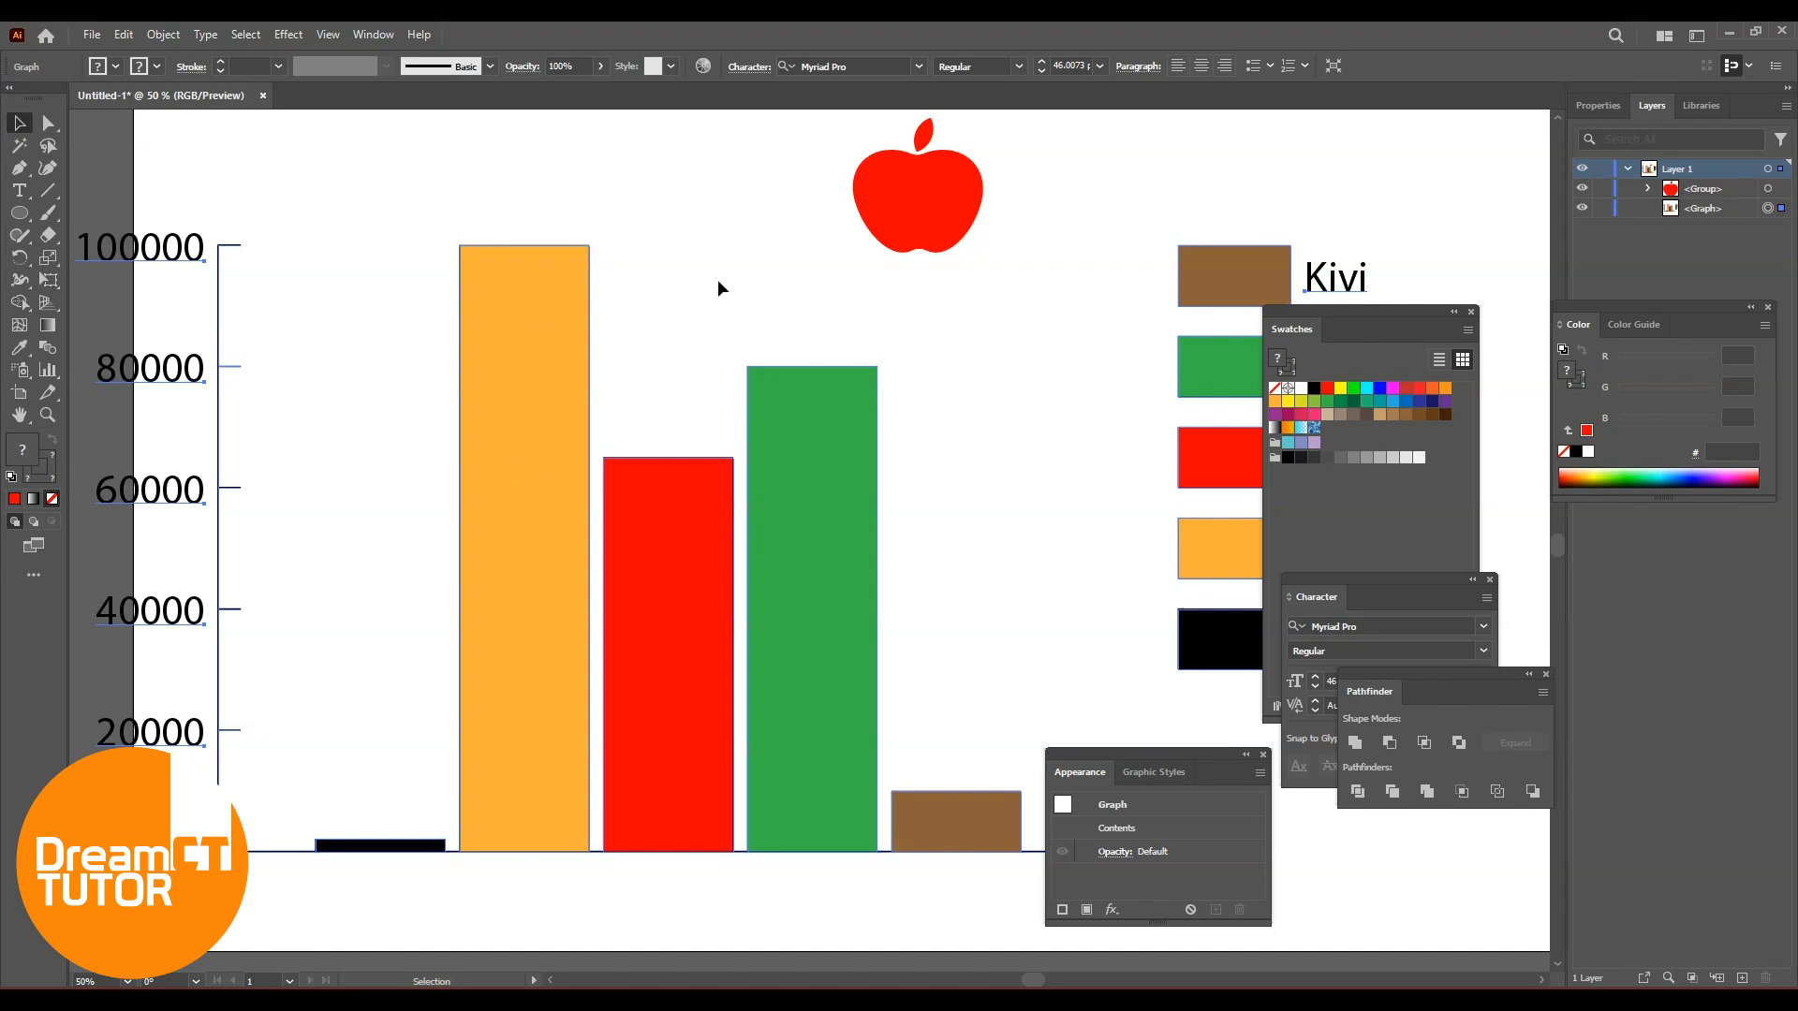
left_click(922, 195)
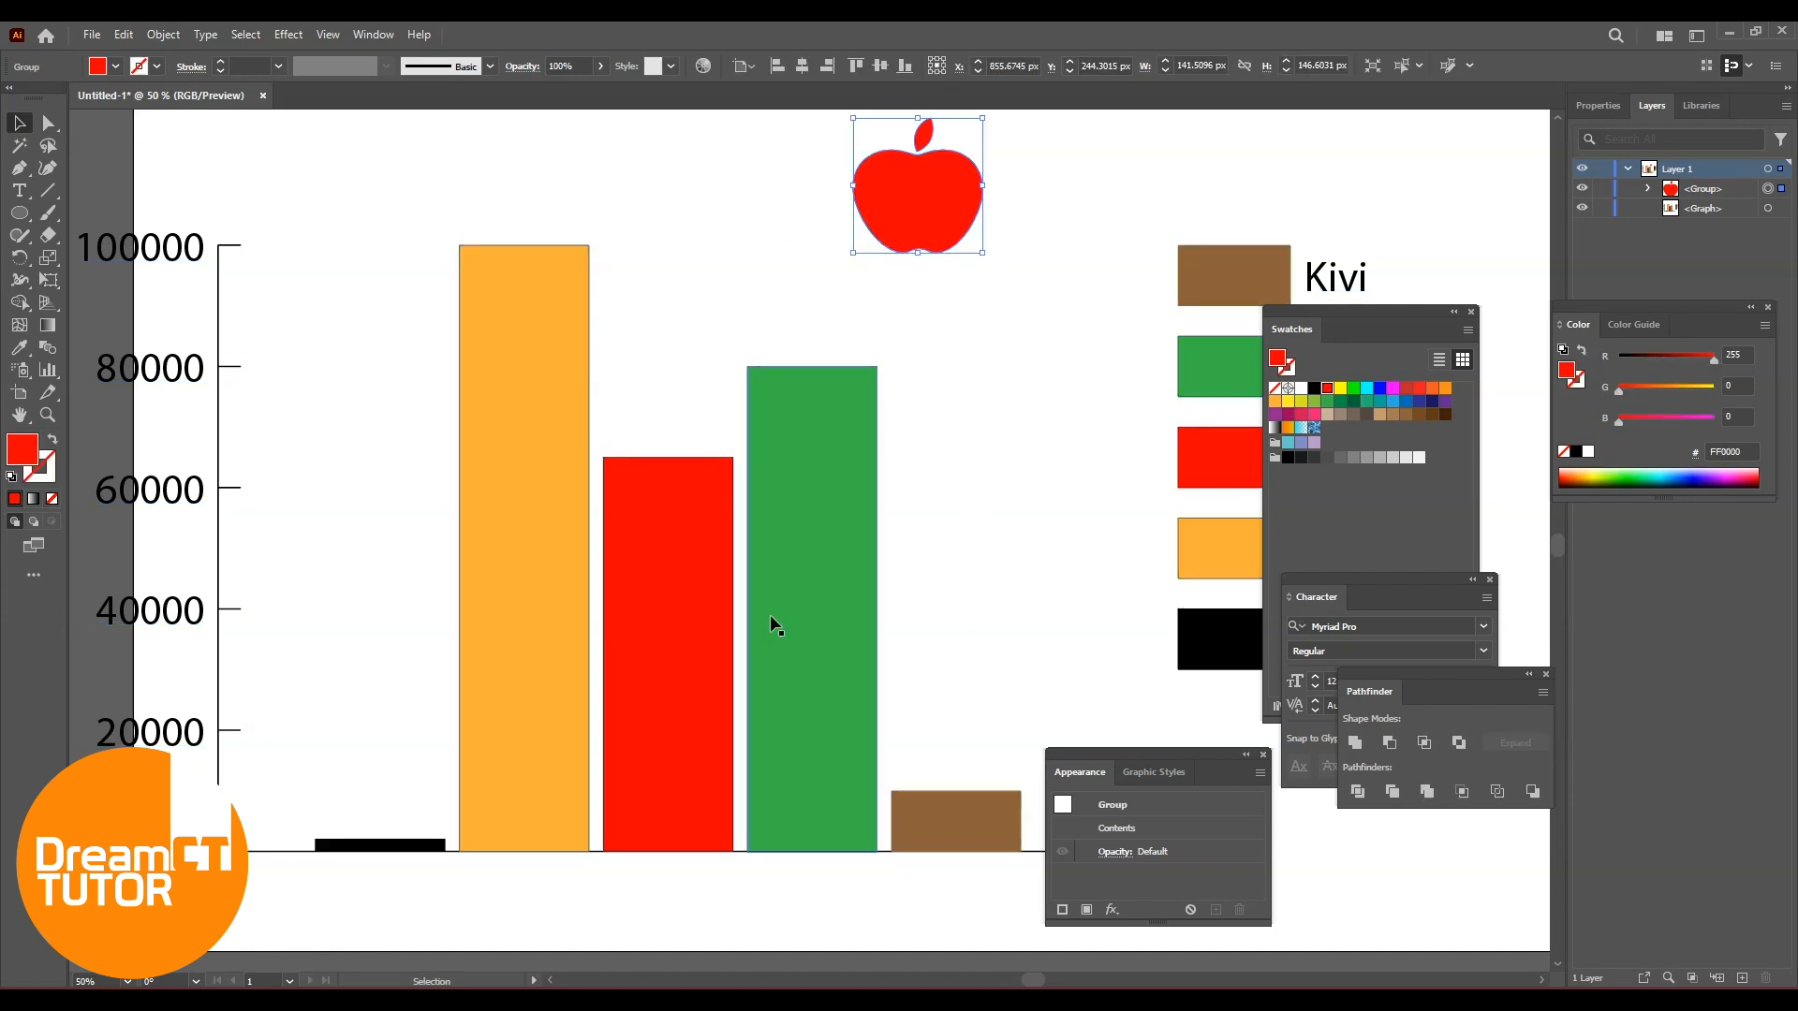
Open the bar graph's data and try transposing its rows and columns, restoring the original arrangement
key("ctrl+minus")
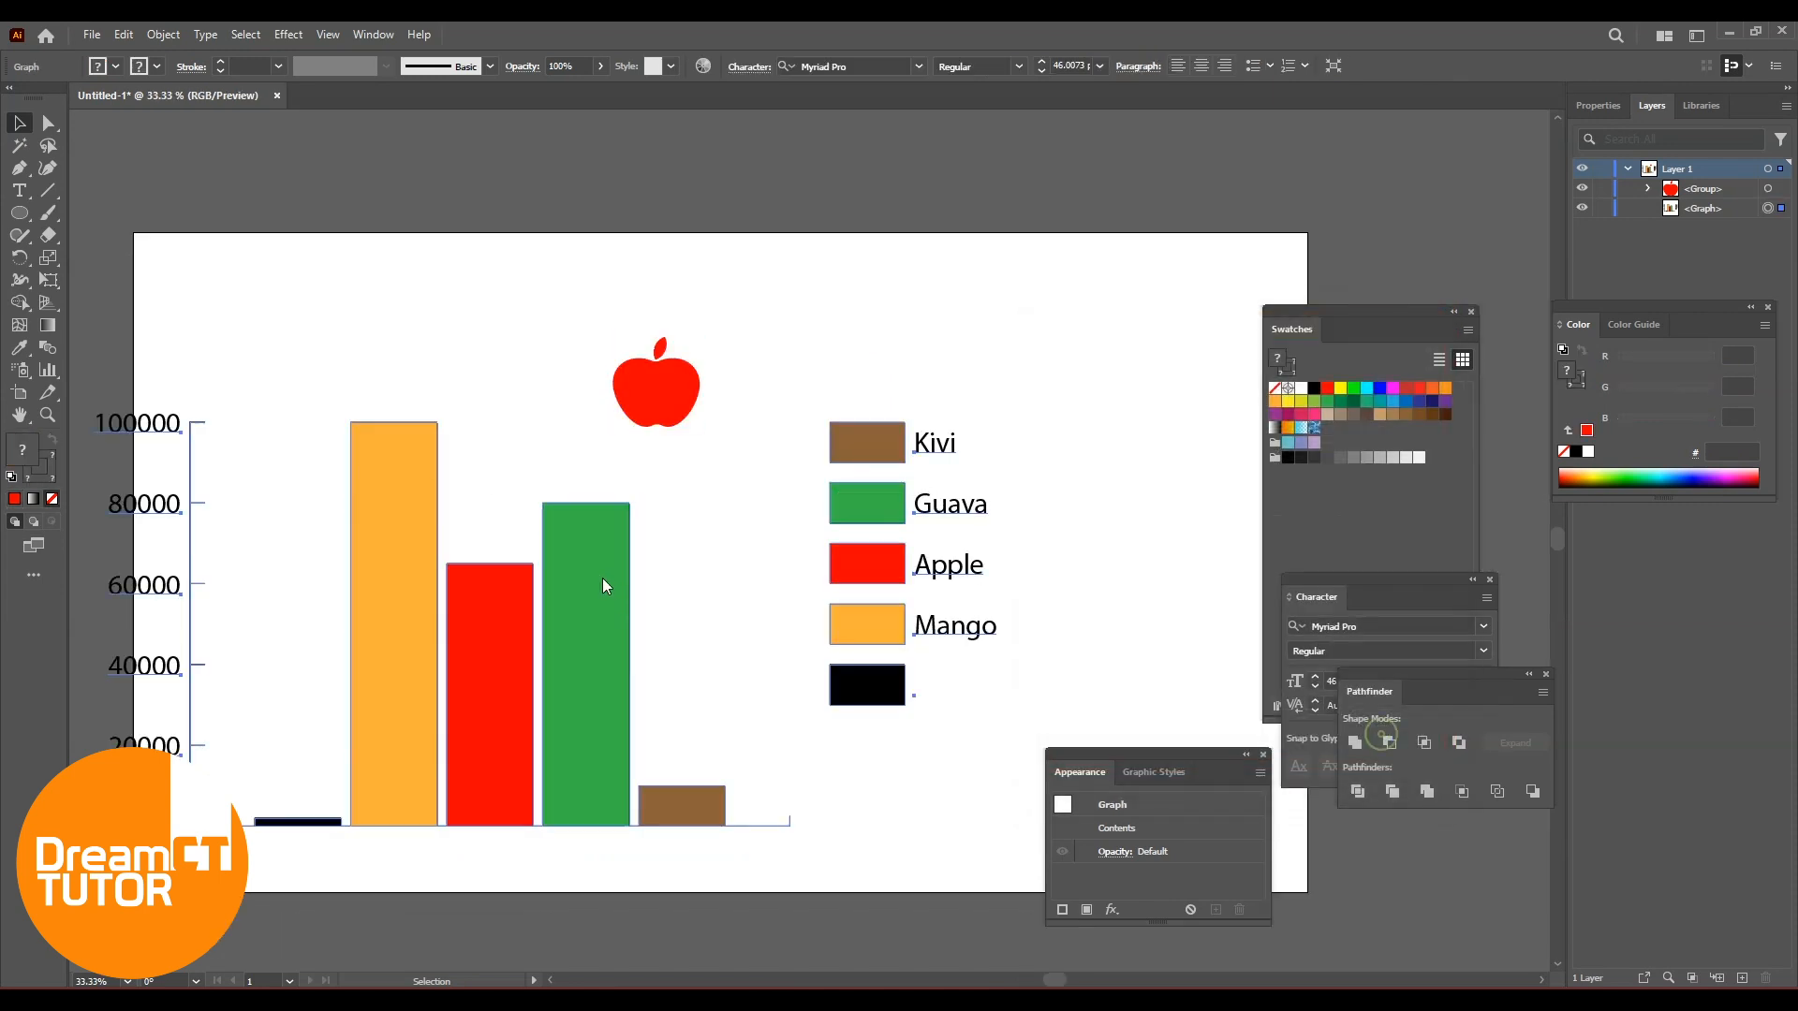
right_click(562, 557)
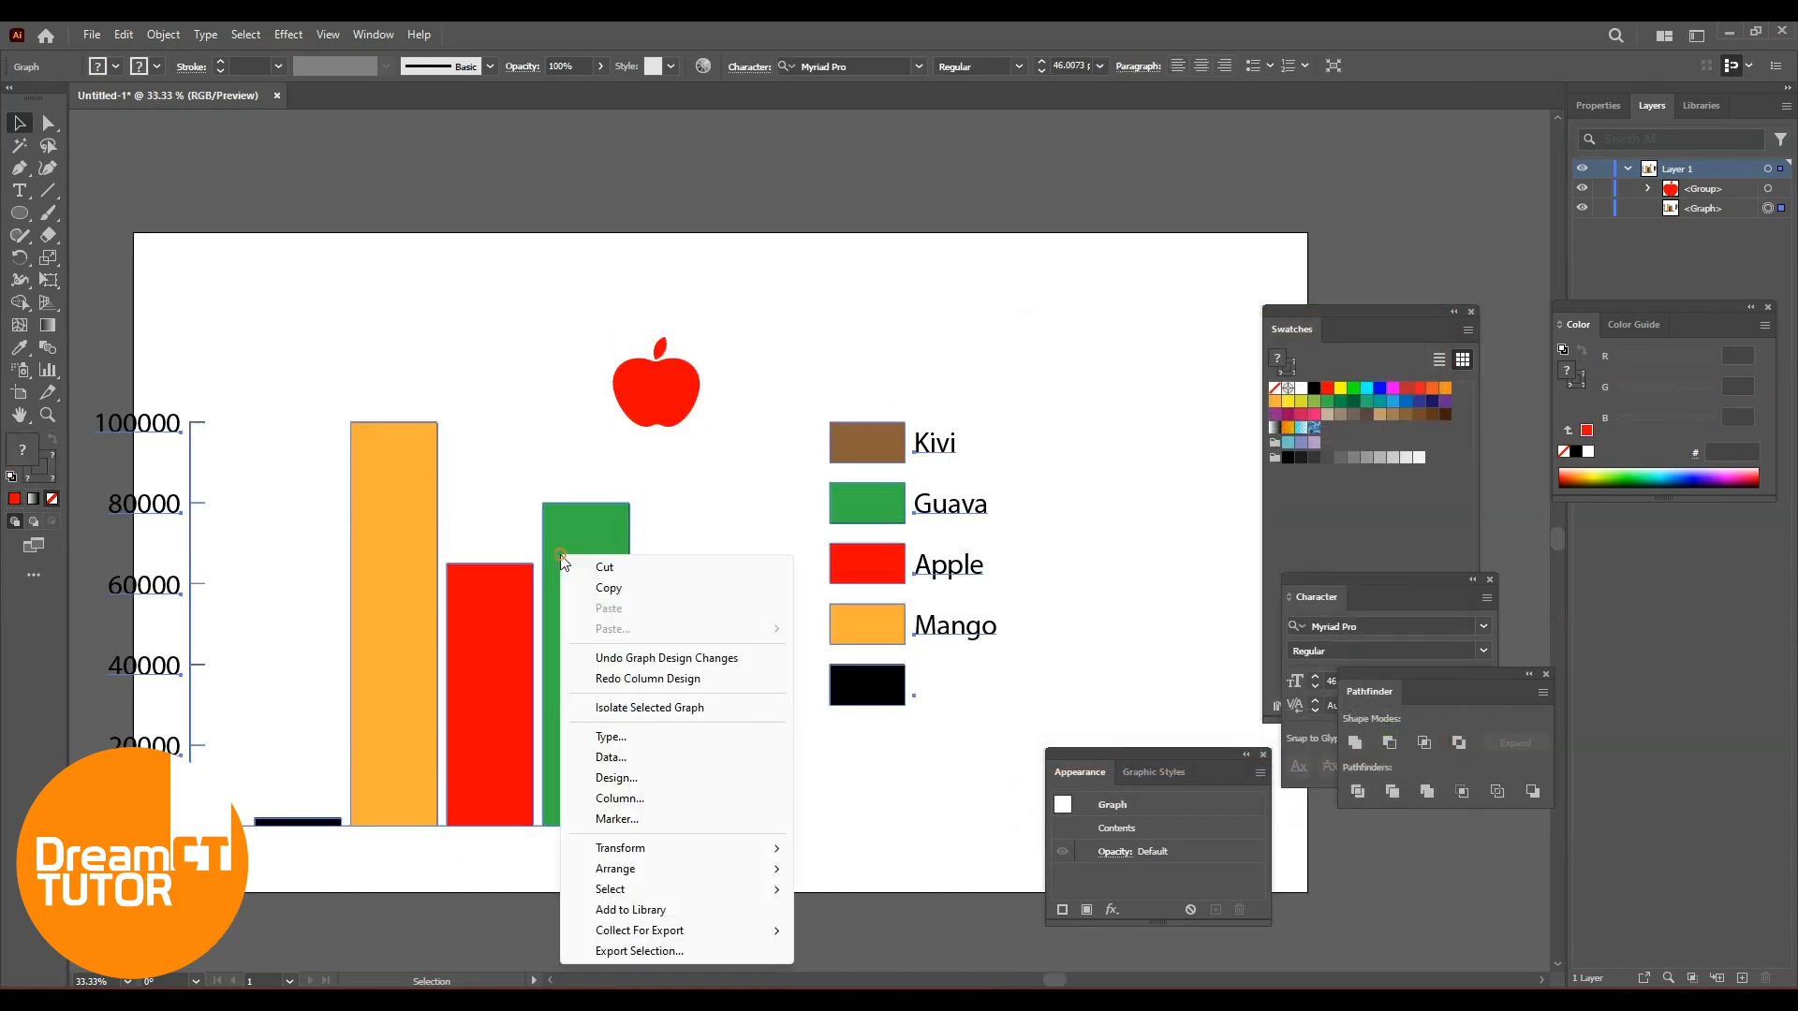
left_click(610, 757)
left_click_drag(1162, 706, 1100, 382)
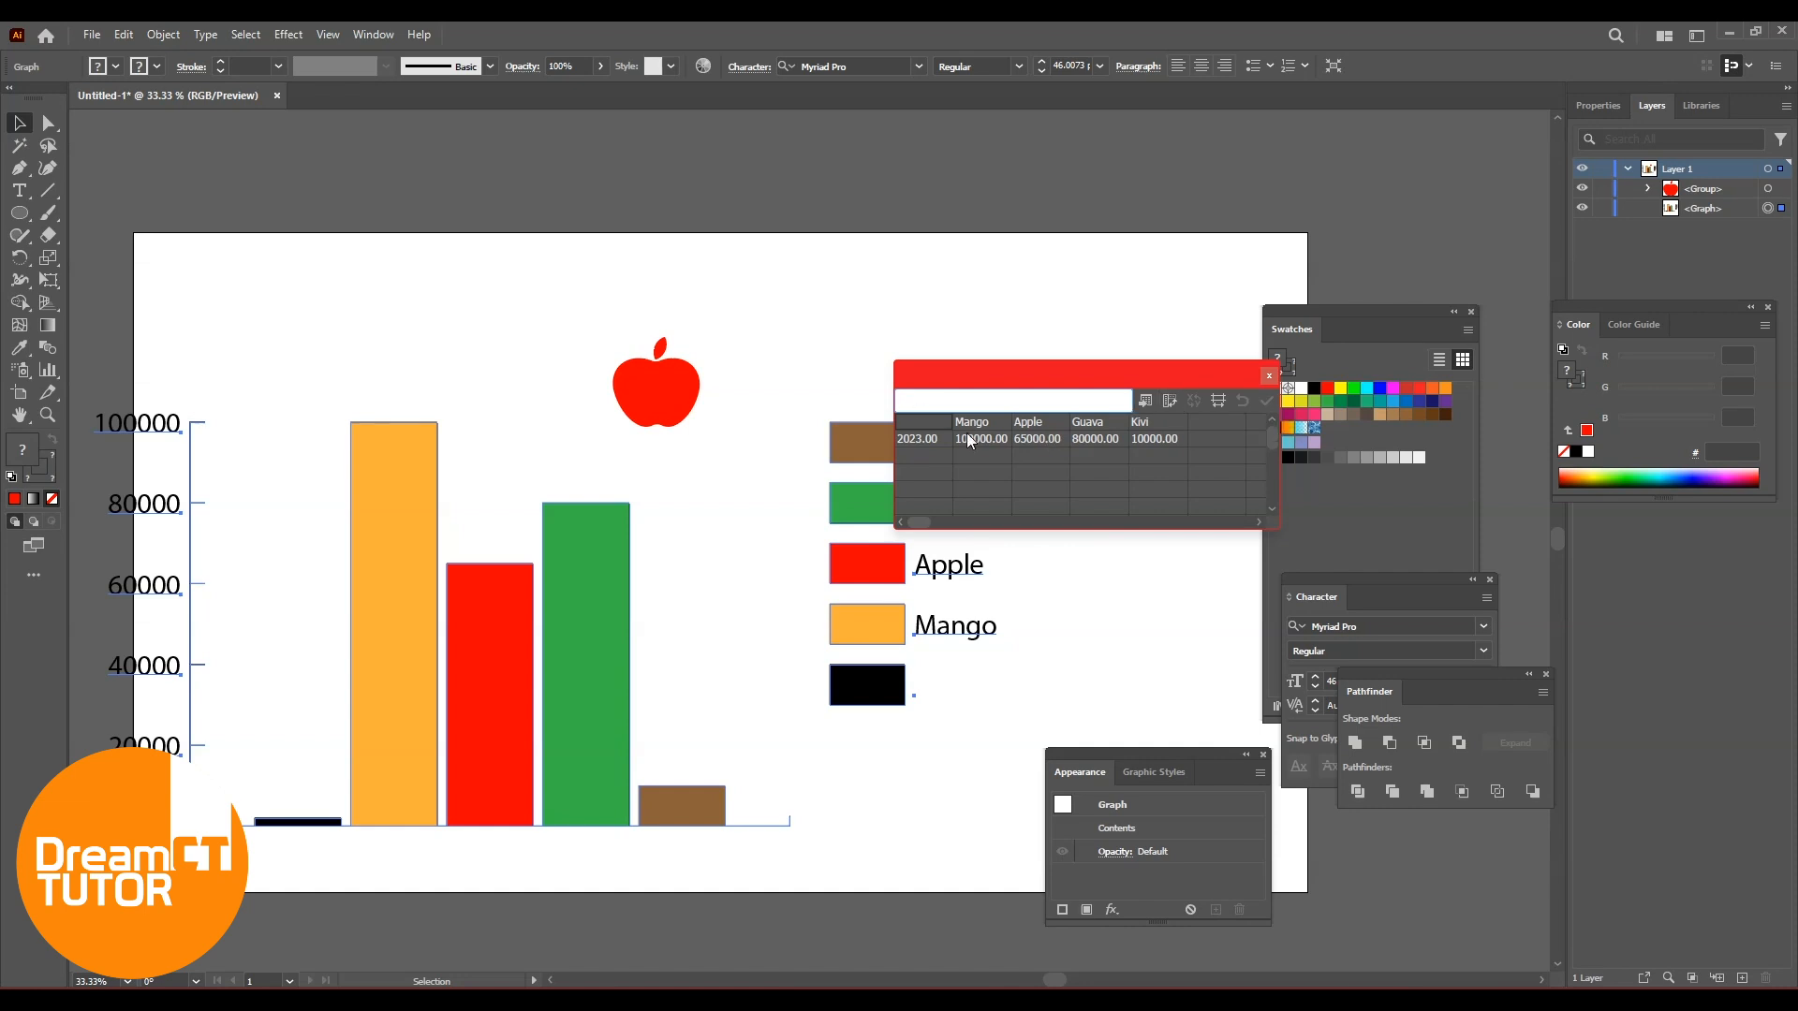
left_click(1171, 400)
left_click(1171, 401)
Switch to Notepad with a new empty document and place its window over the graph
key("super")
key("super")
key("super")
type("not")
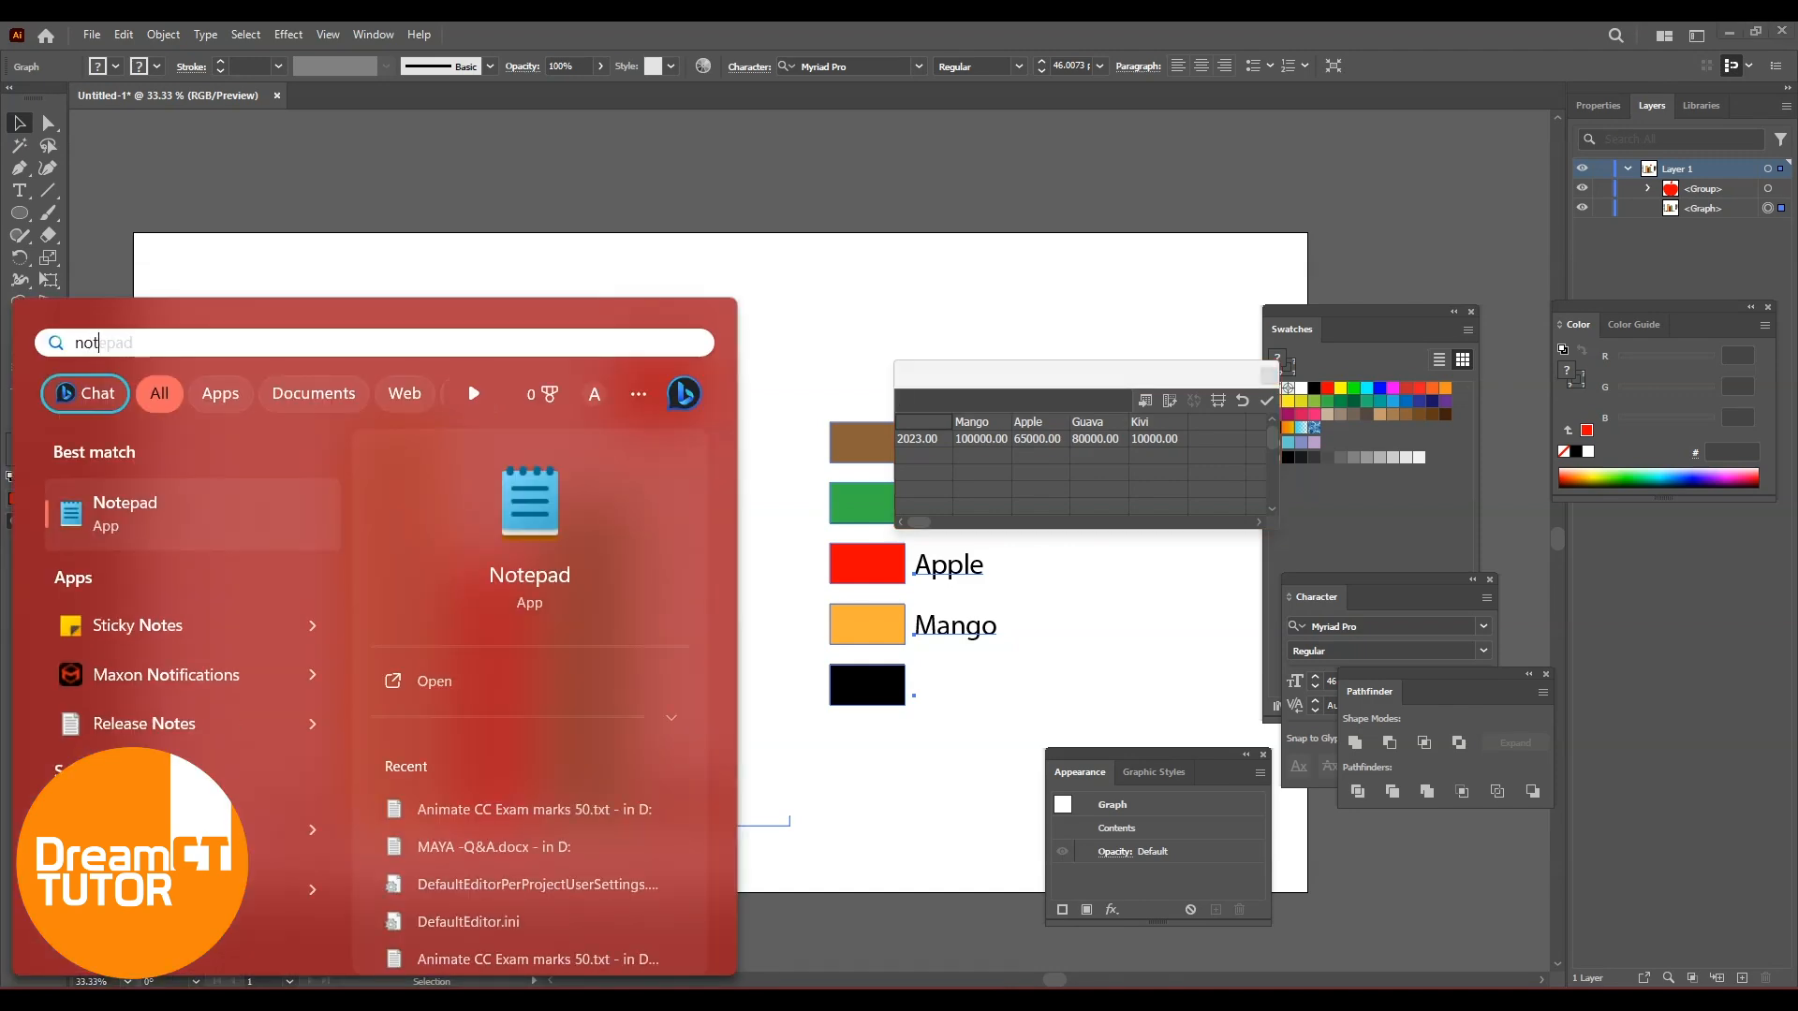
key("BackSpace")
key("BackSpace")
key("BackSpace")
key("Escape")
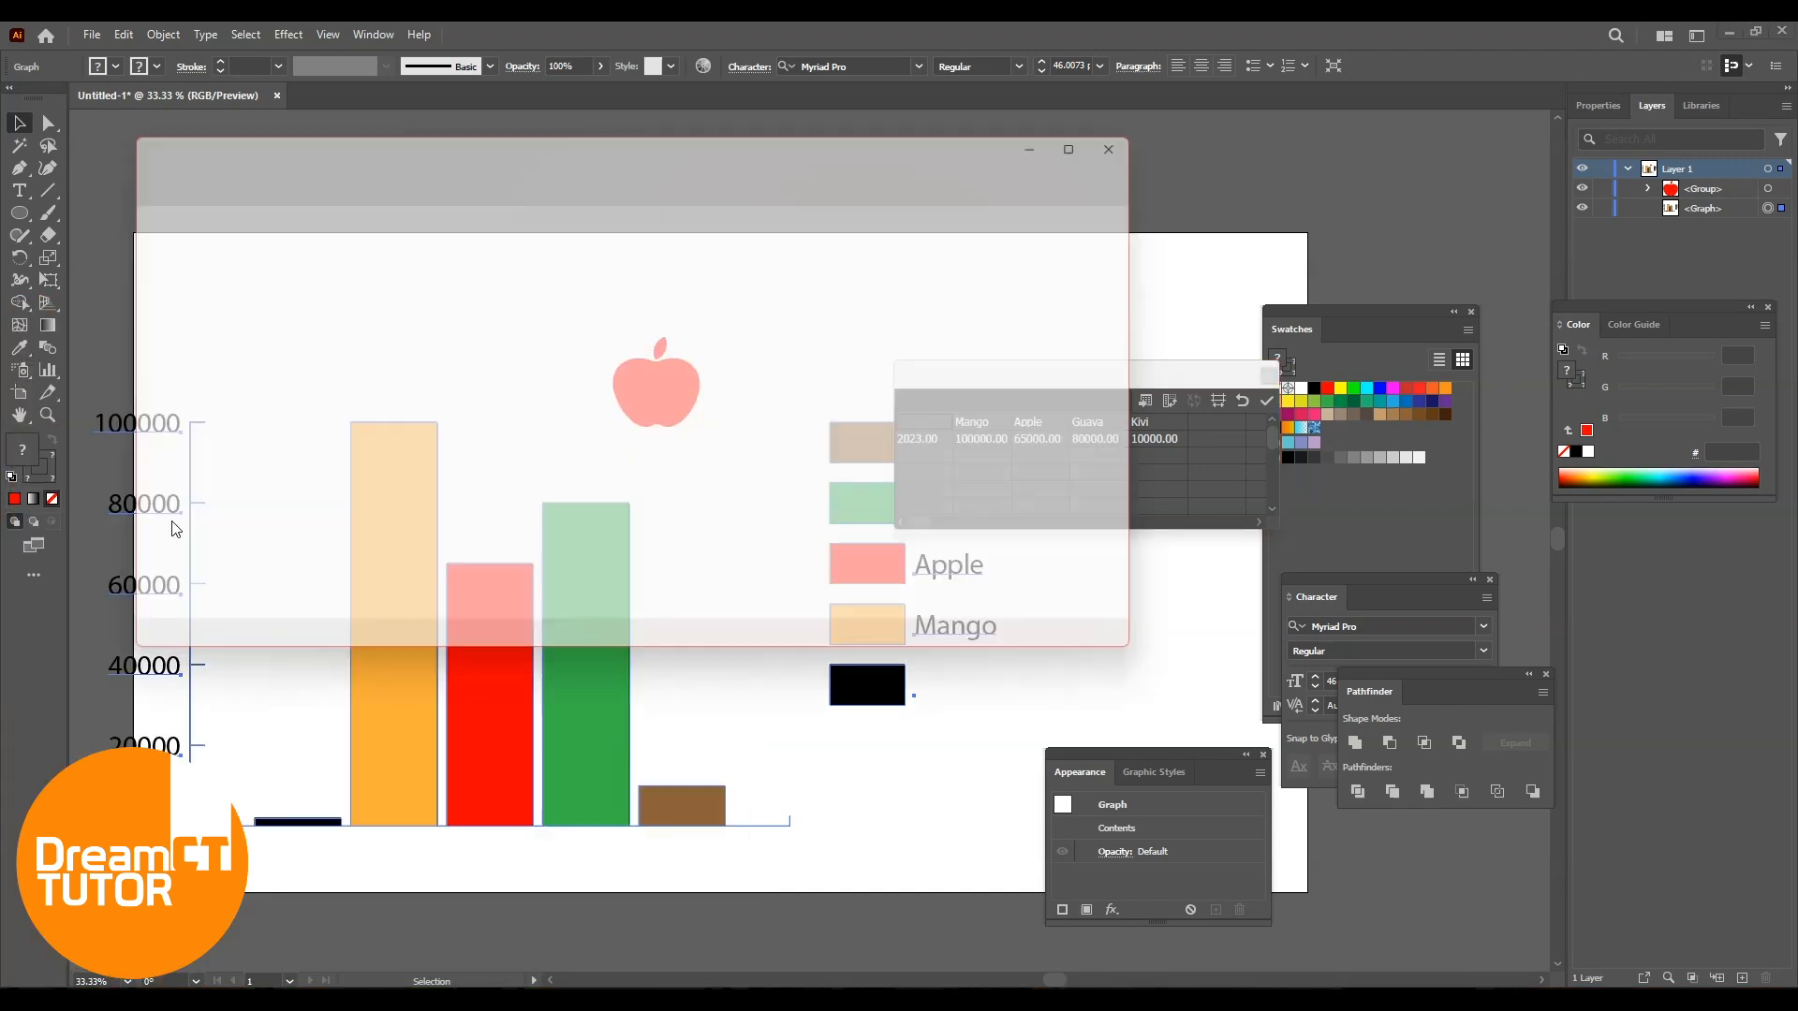
left_click_drag(542, 133, 895, 368)
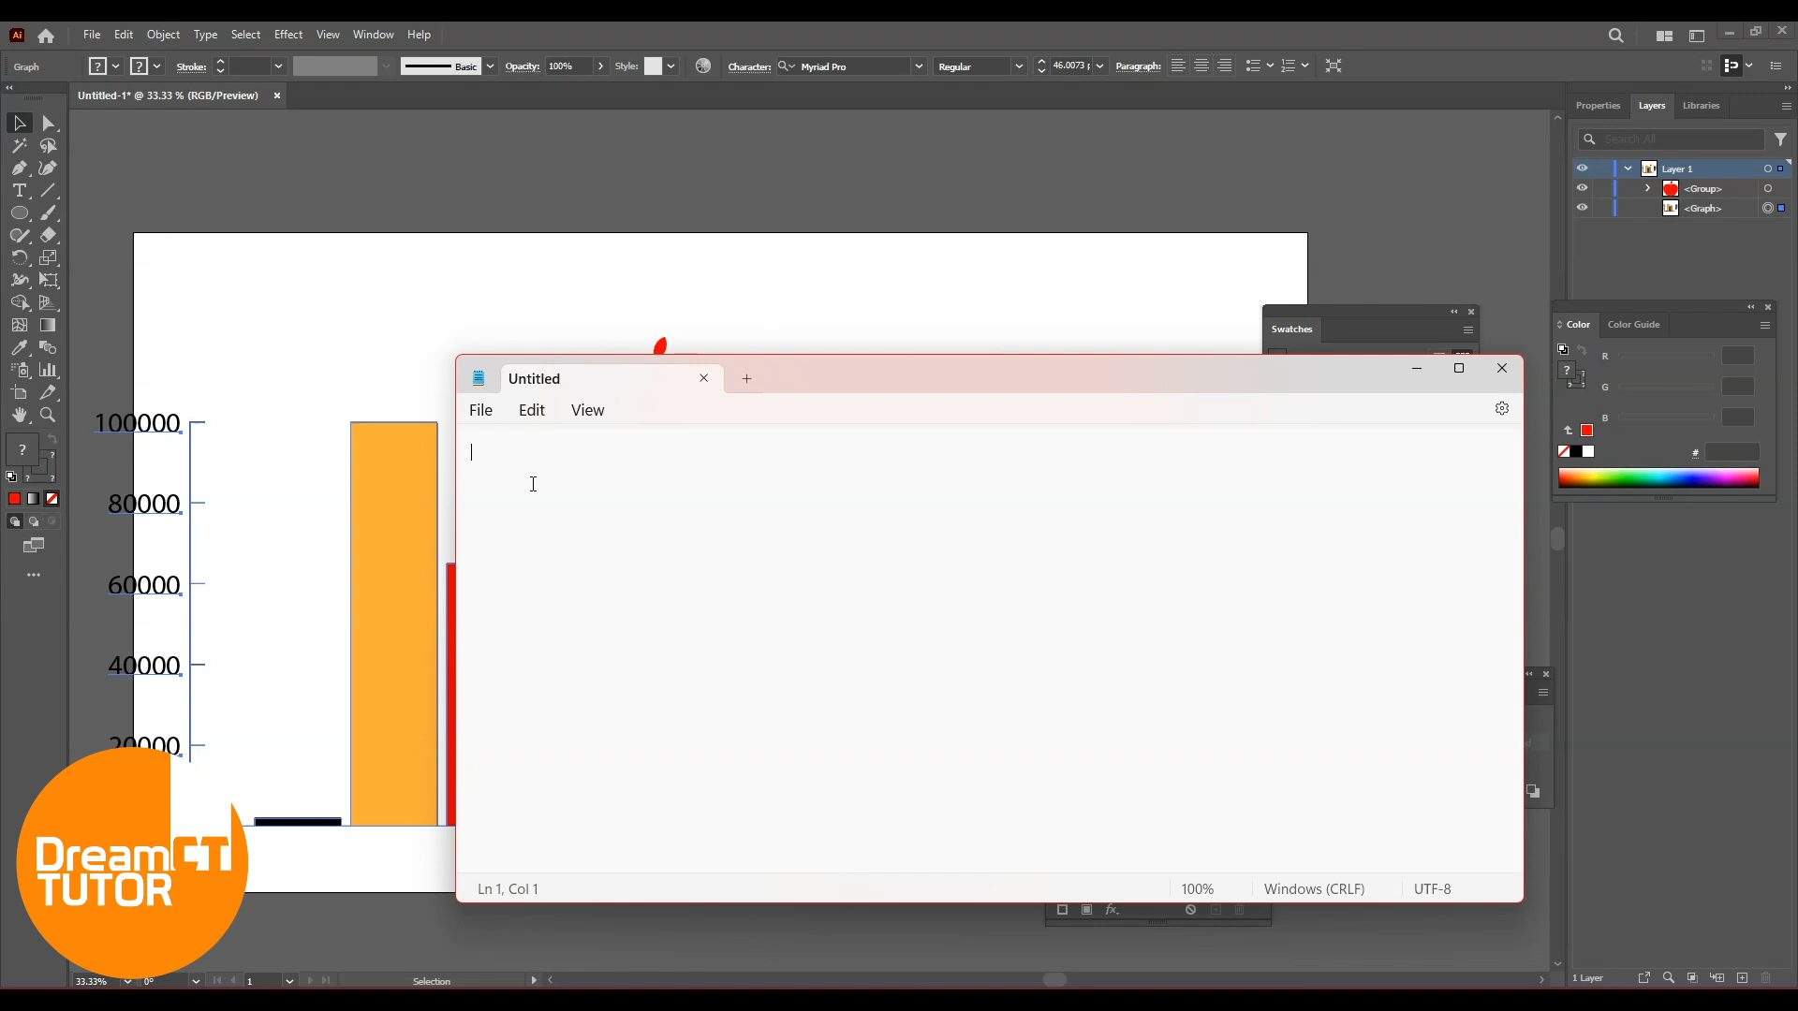
Enter a tab-separated table with the headings Mango, Apple, Guave and Kivi above the values 100000, 75000, 90000 and 25000
type("MangoAppleGuave")
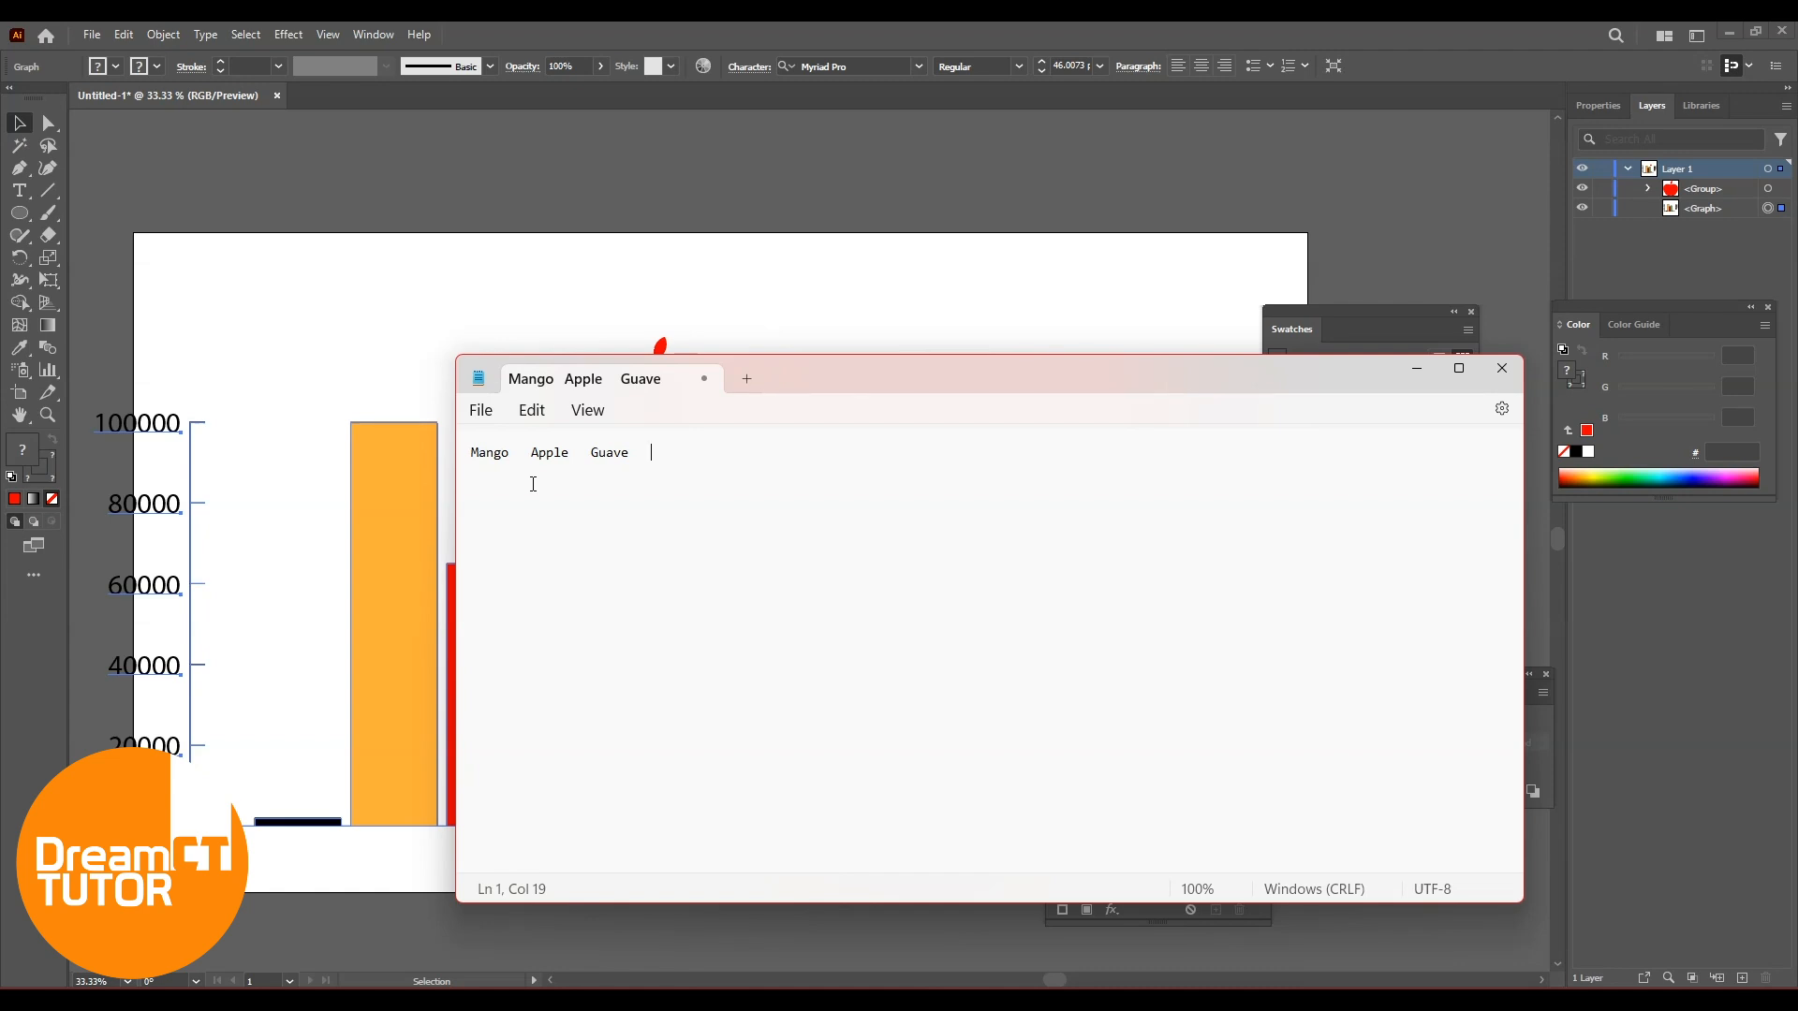
type("Kivi")
key("Return")
type("100000")
key("Tab")
type("75000")
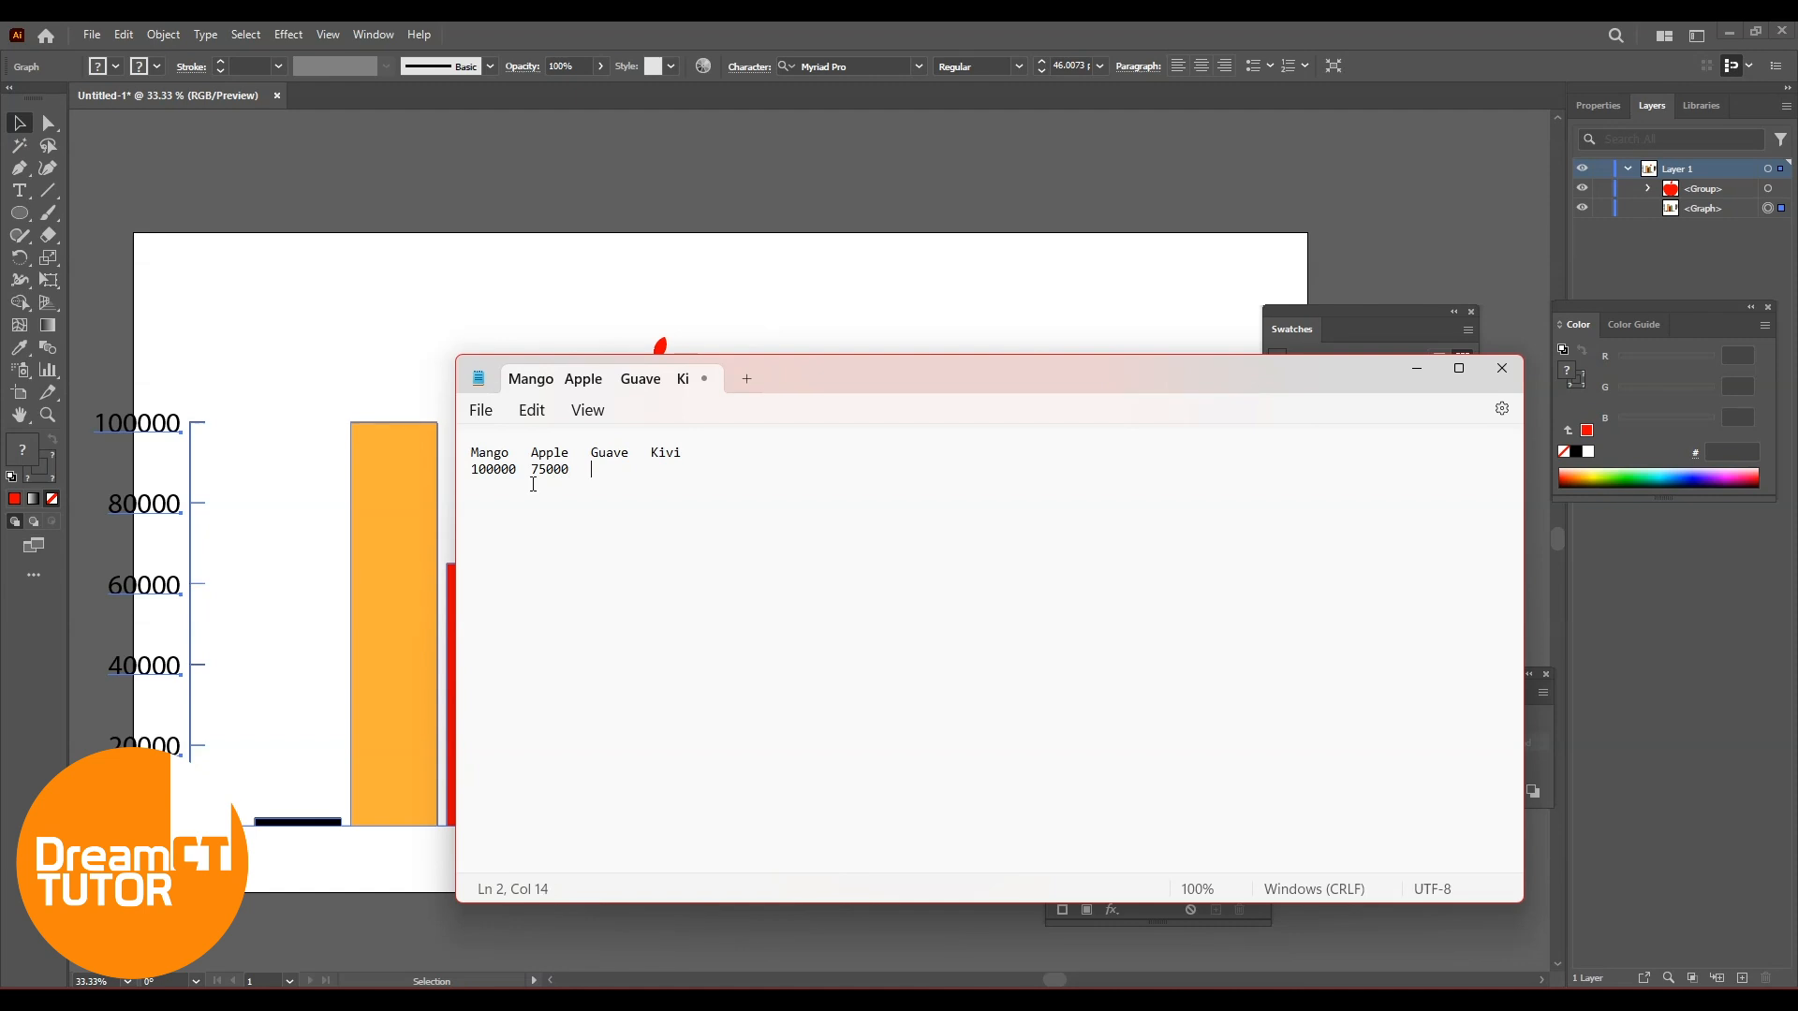
type("\t90000\t25000")
Save the table on the Desktop as a text document named Mango and close Notepad
left_click_drag(821, 378, 777, 319)
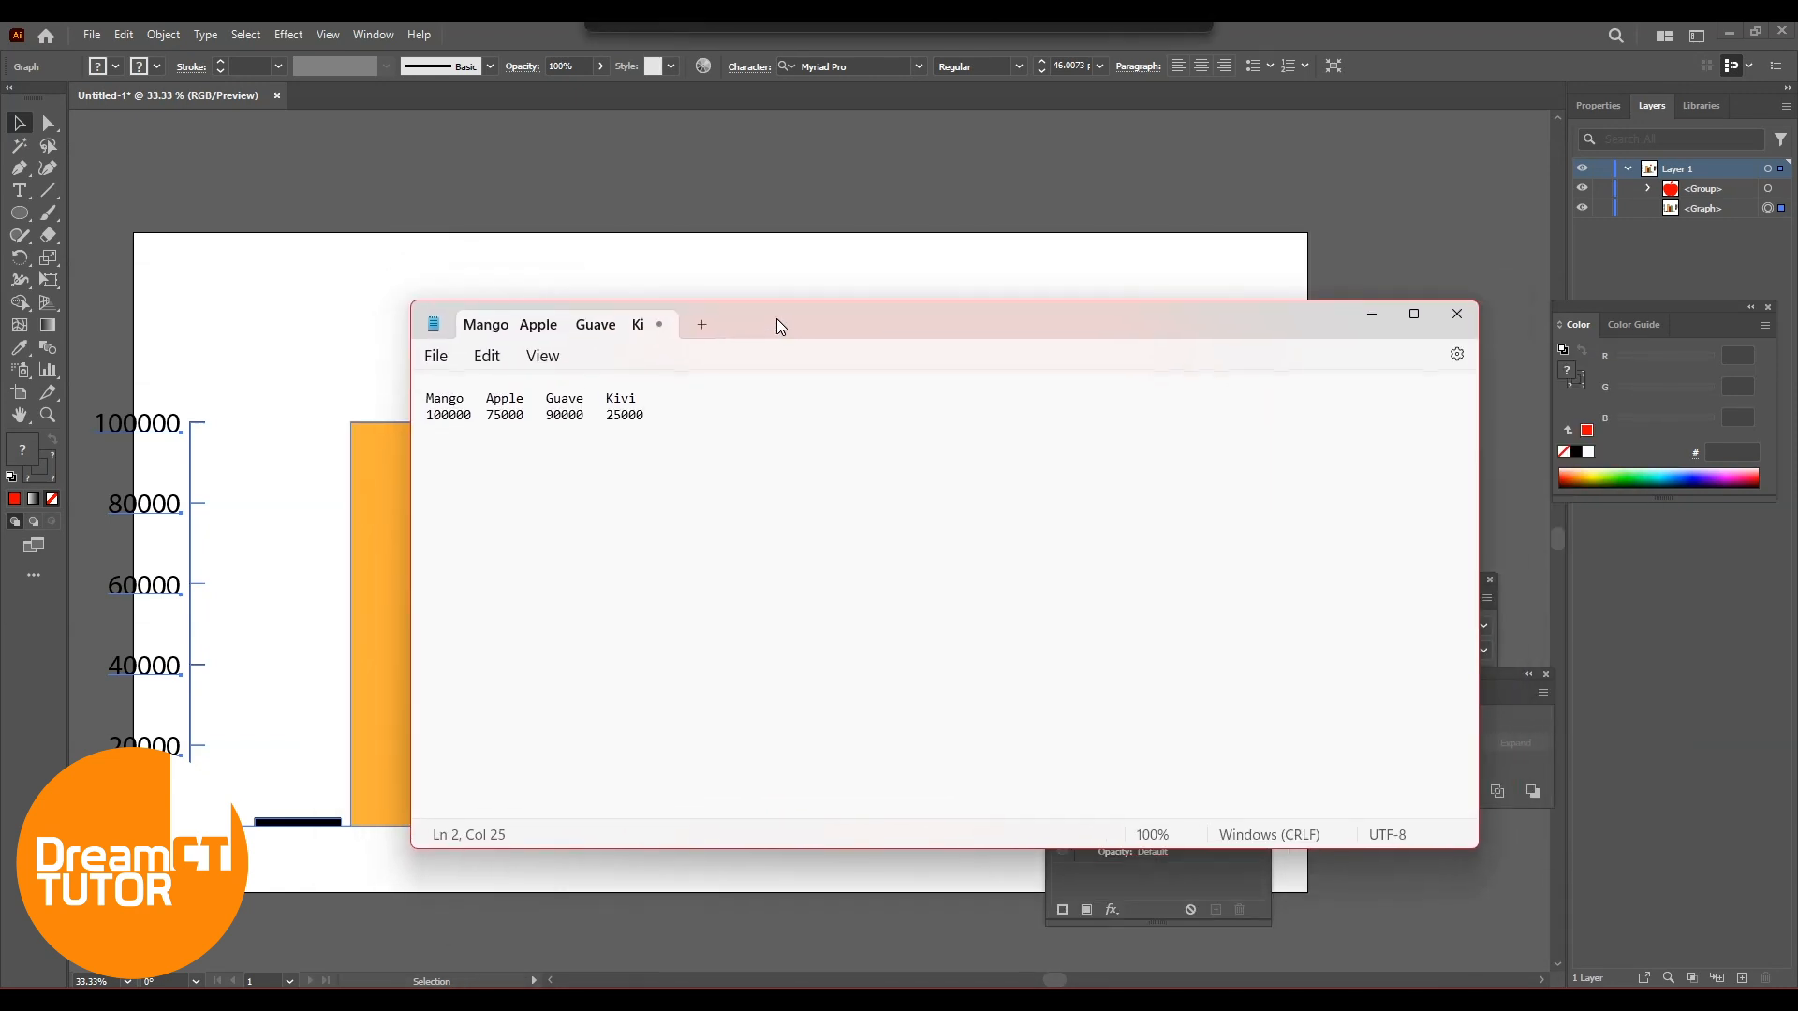
left_click(434, 362)
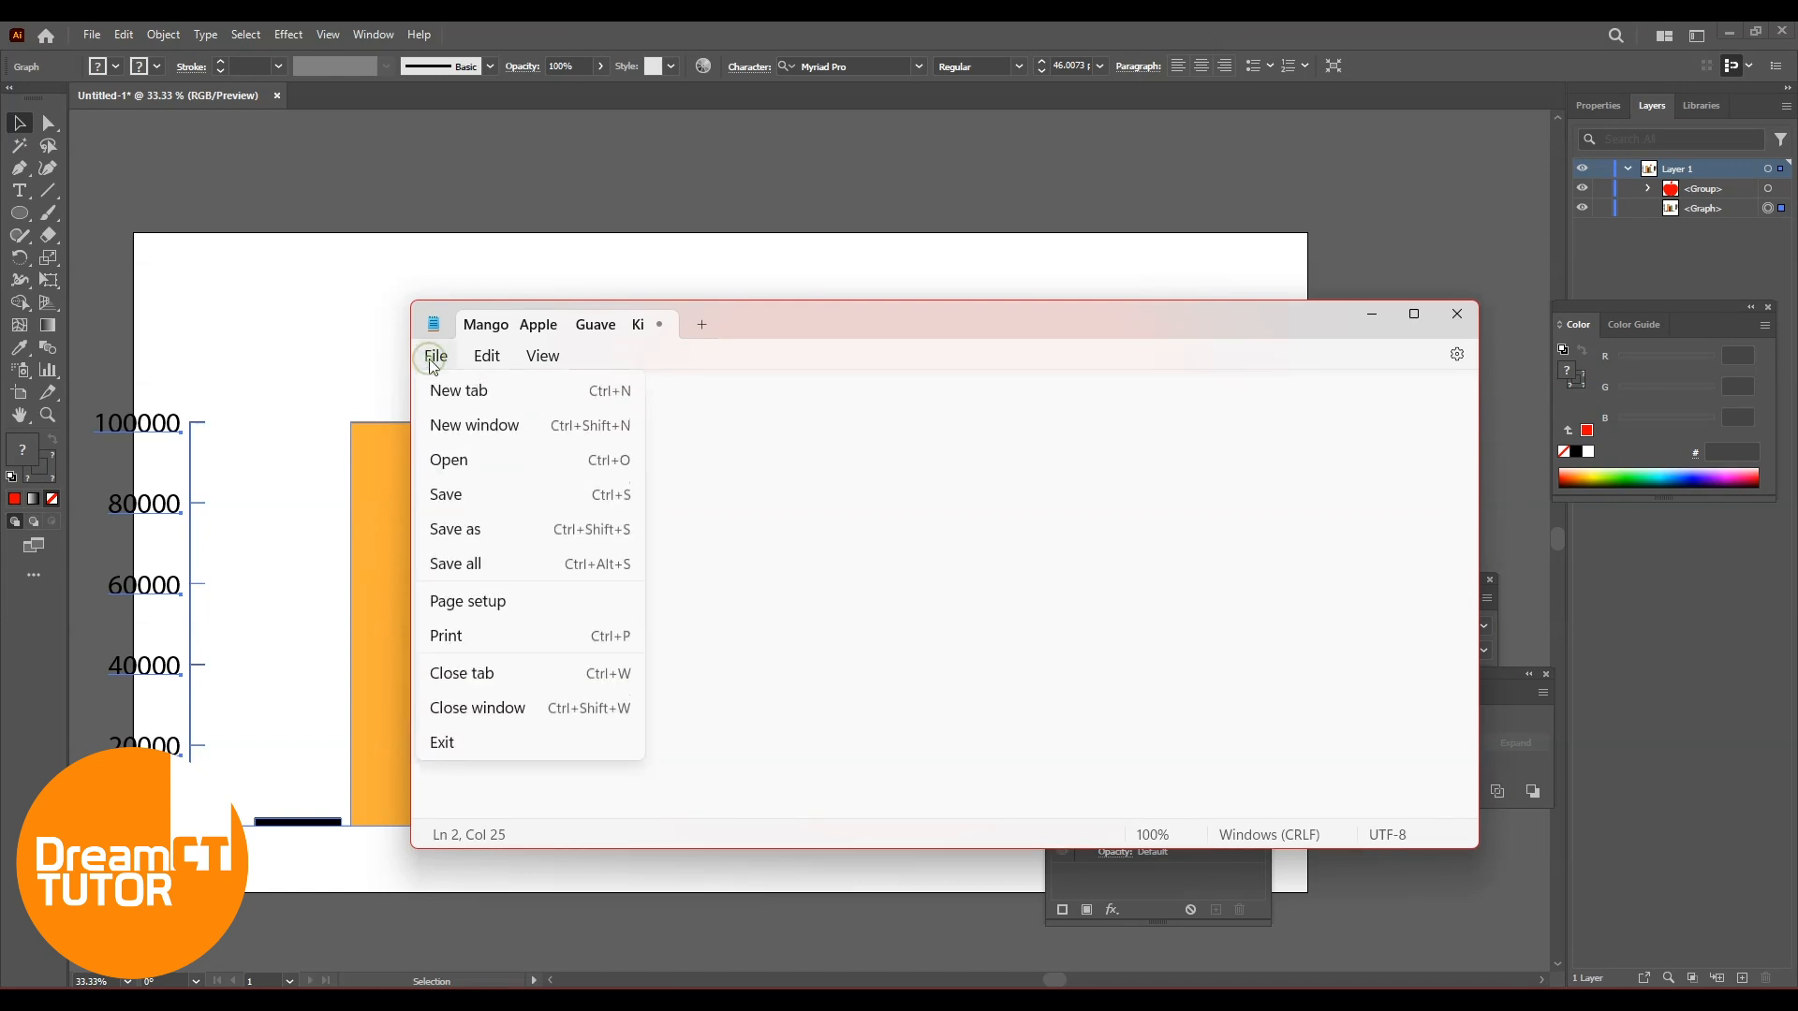
left_click(466, 501)
left_click_drag(762, 652, 579, 656)
key("BackSpace")
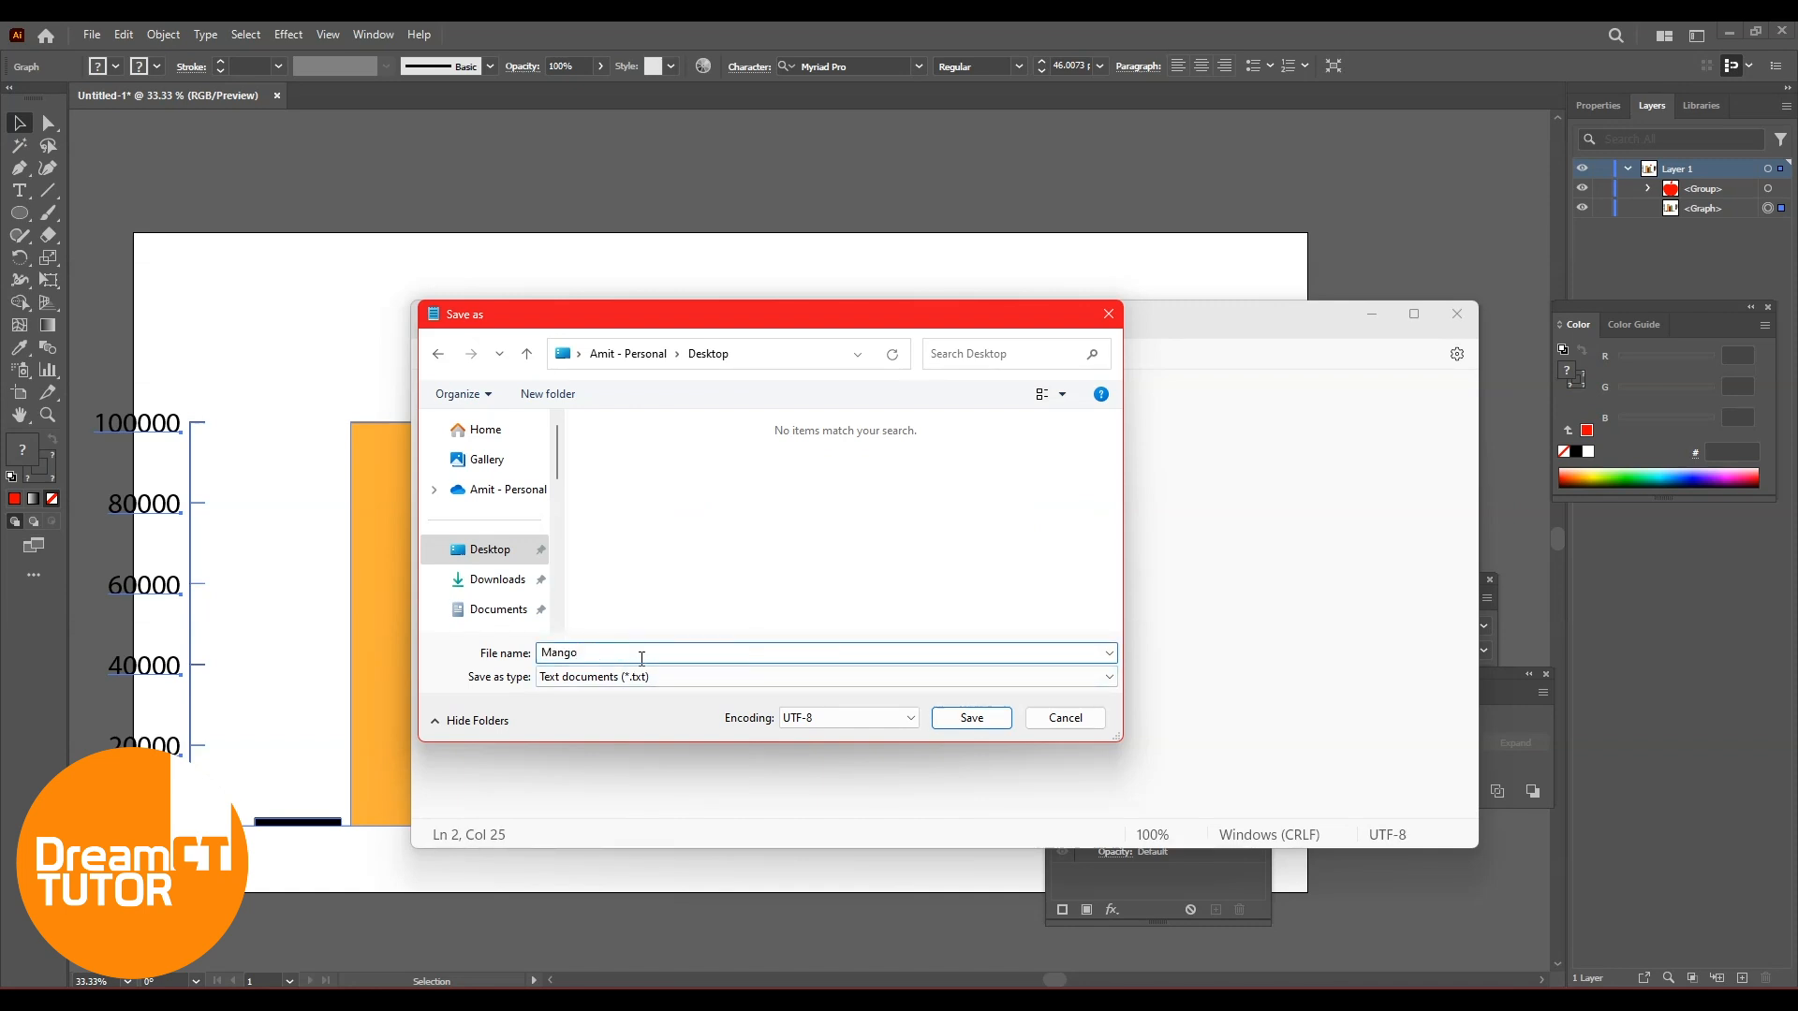
left_click(970, 720)
left_click(1459, 315)
Delete the bar graph and the apple, and clear the graph data and Appearance panels off the artboard
left_click_drag(187, 276, 914, 901)
key("Delete")
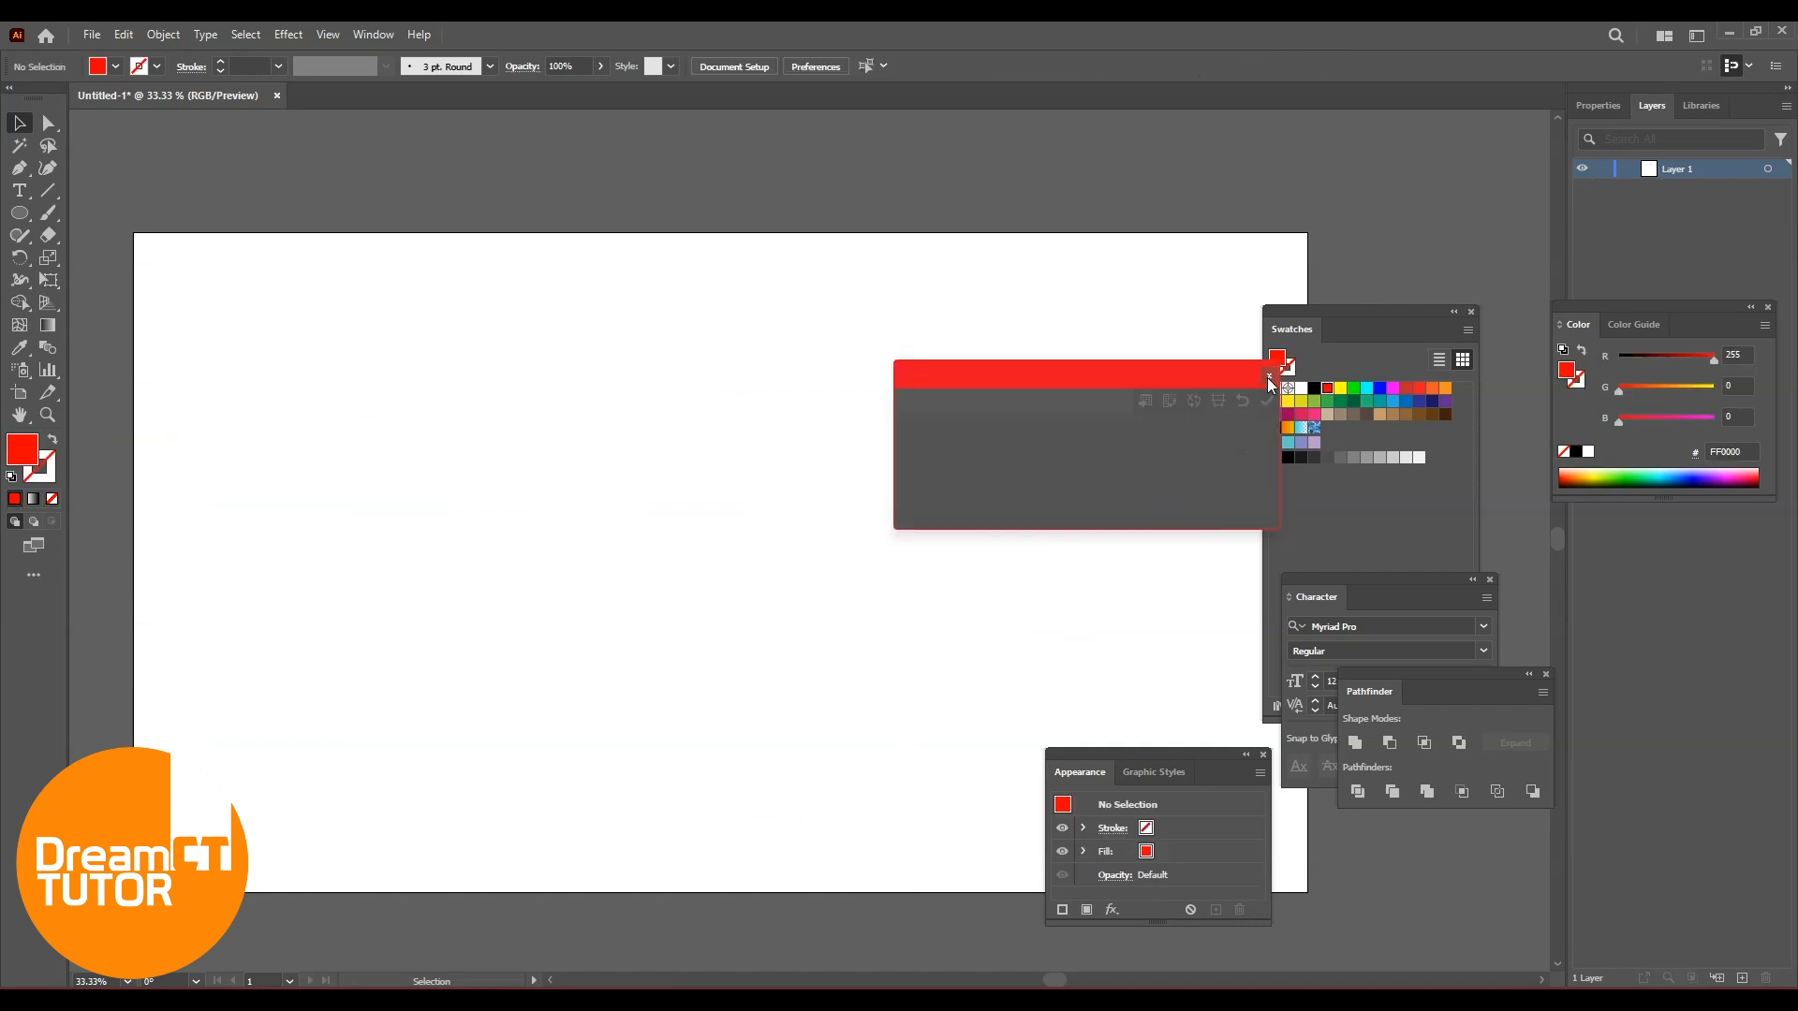
left_click(1270, 375)
left_click_drag(1114, 762, 1371, 763)
key("space")
left_click_drag(694, 489, 669, 477)
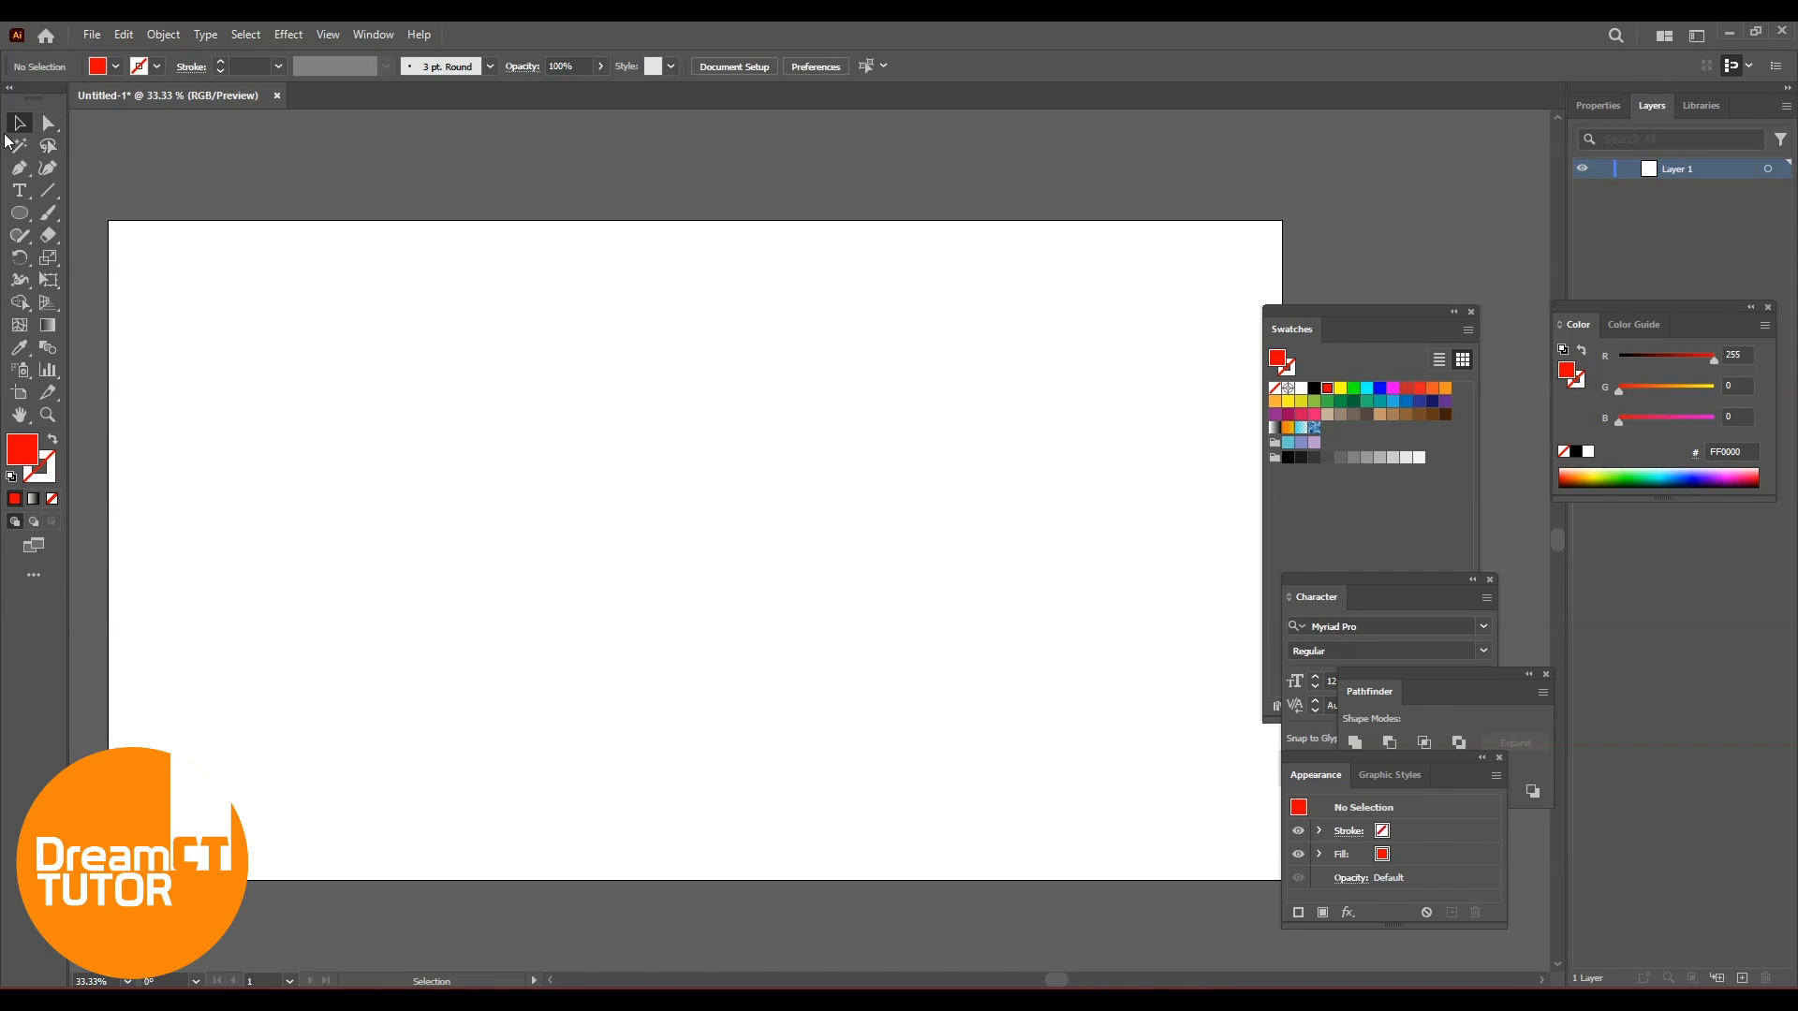
Draw a new column graph spanning a little over half of the artboard's width and about two thirds of its height
left_click(48, 370)
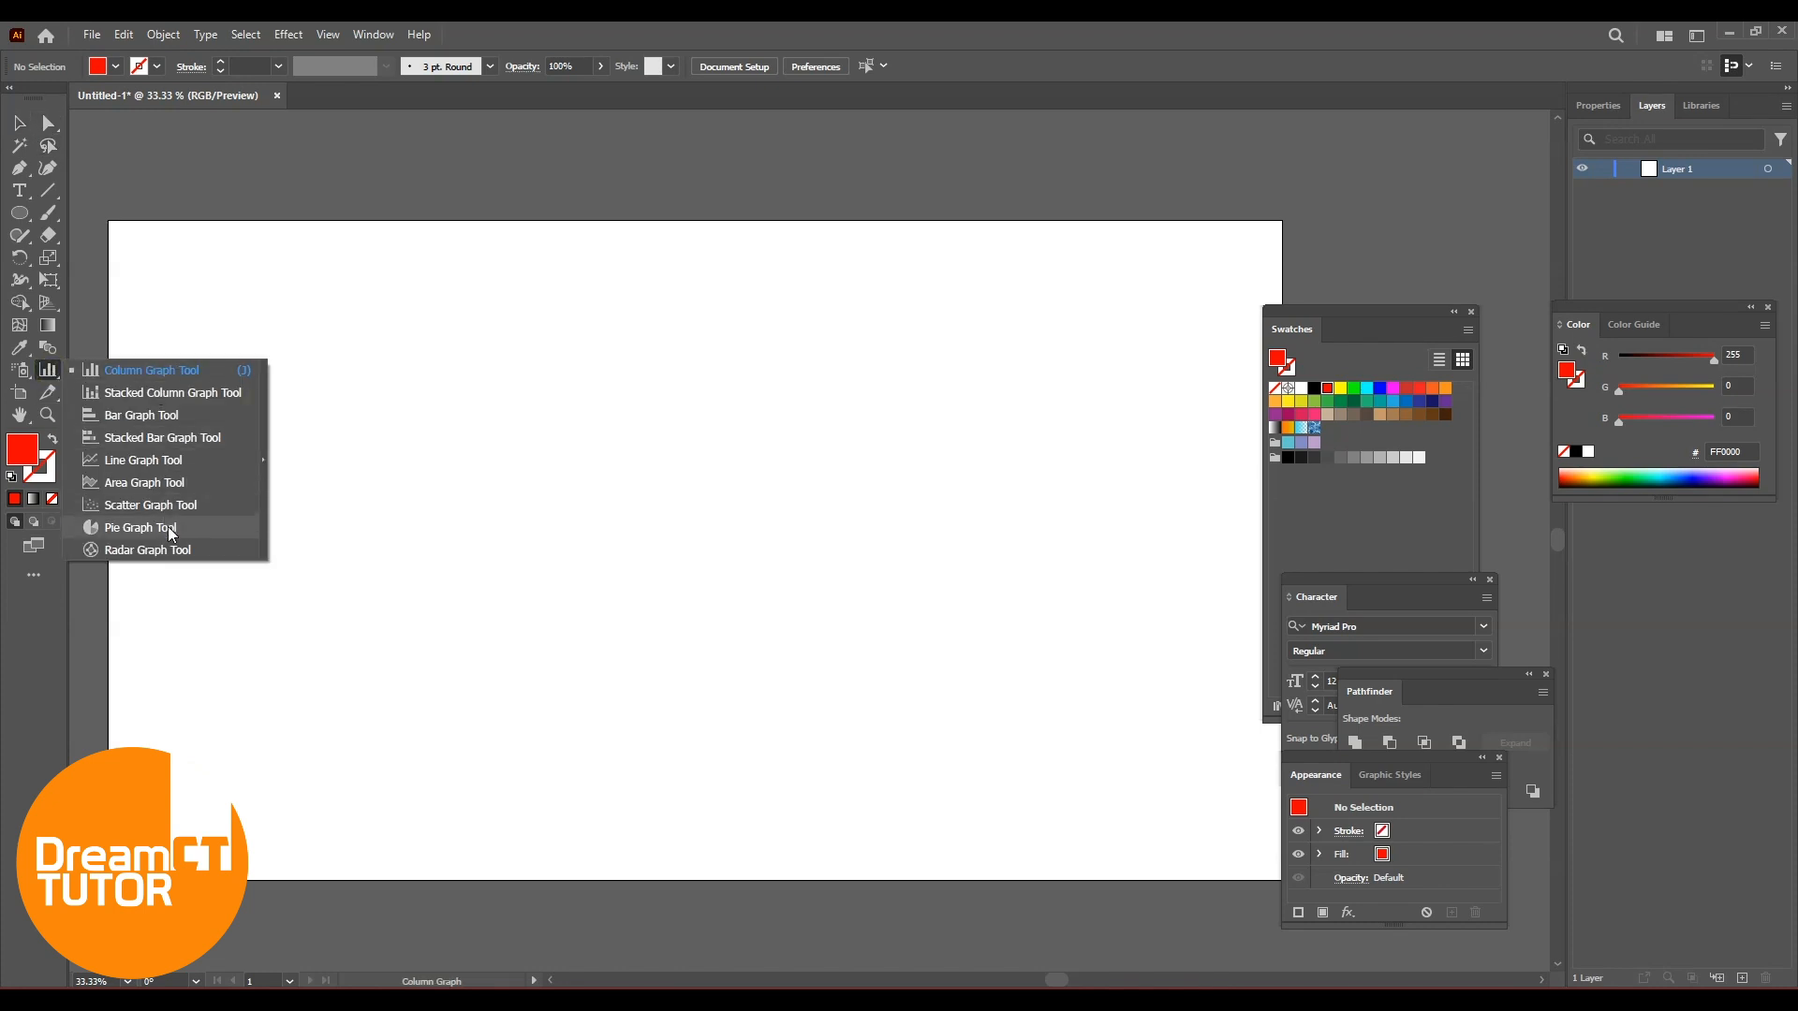
left_click(160, 376)
left_click_drag(155, 363, 786, 816)
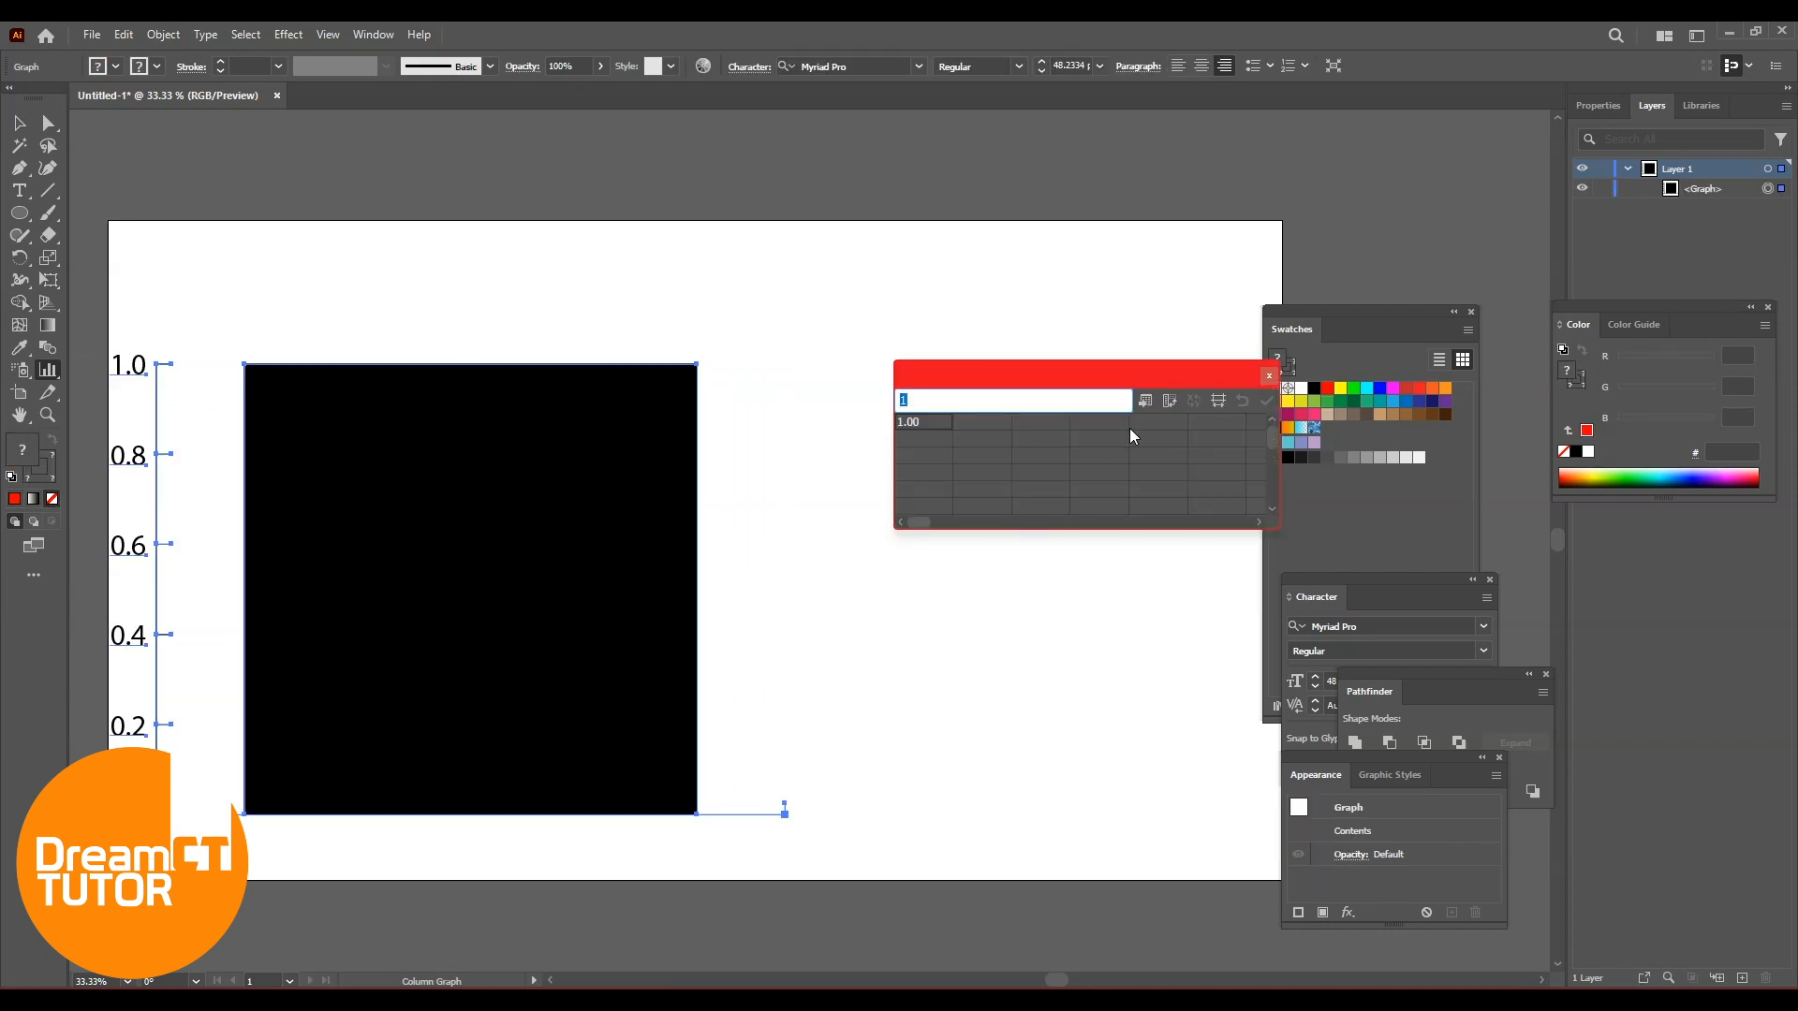
Import Mango.txt from the Desktop as the graph's data and apply it to the columns
left_click(1144, 402)
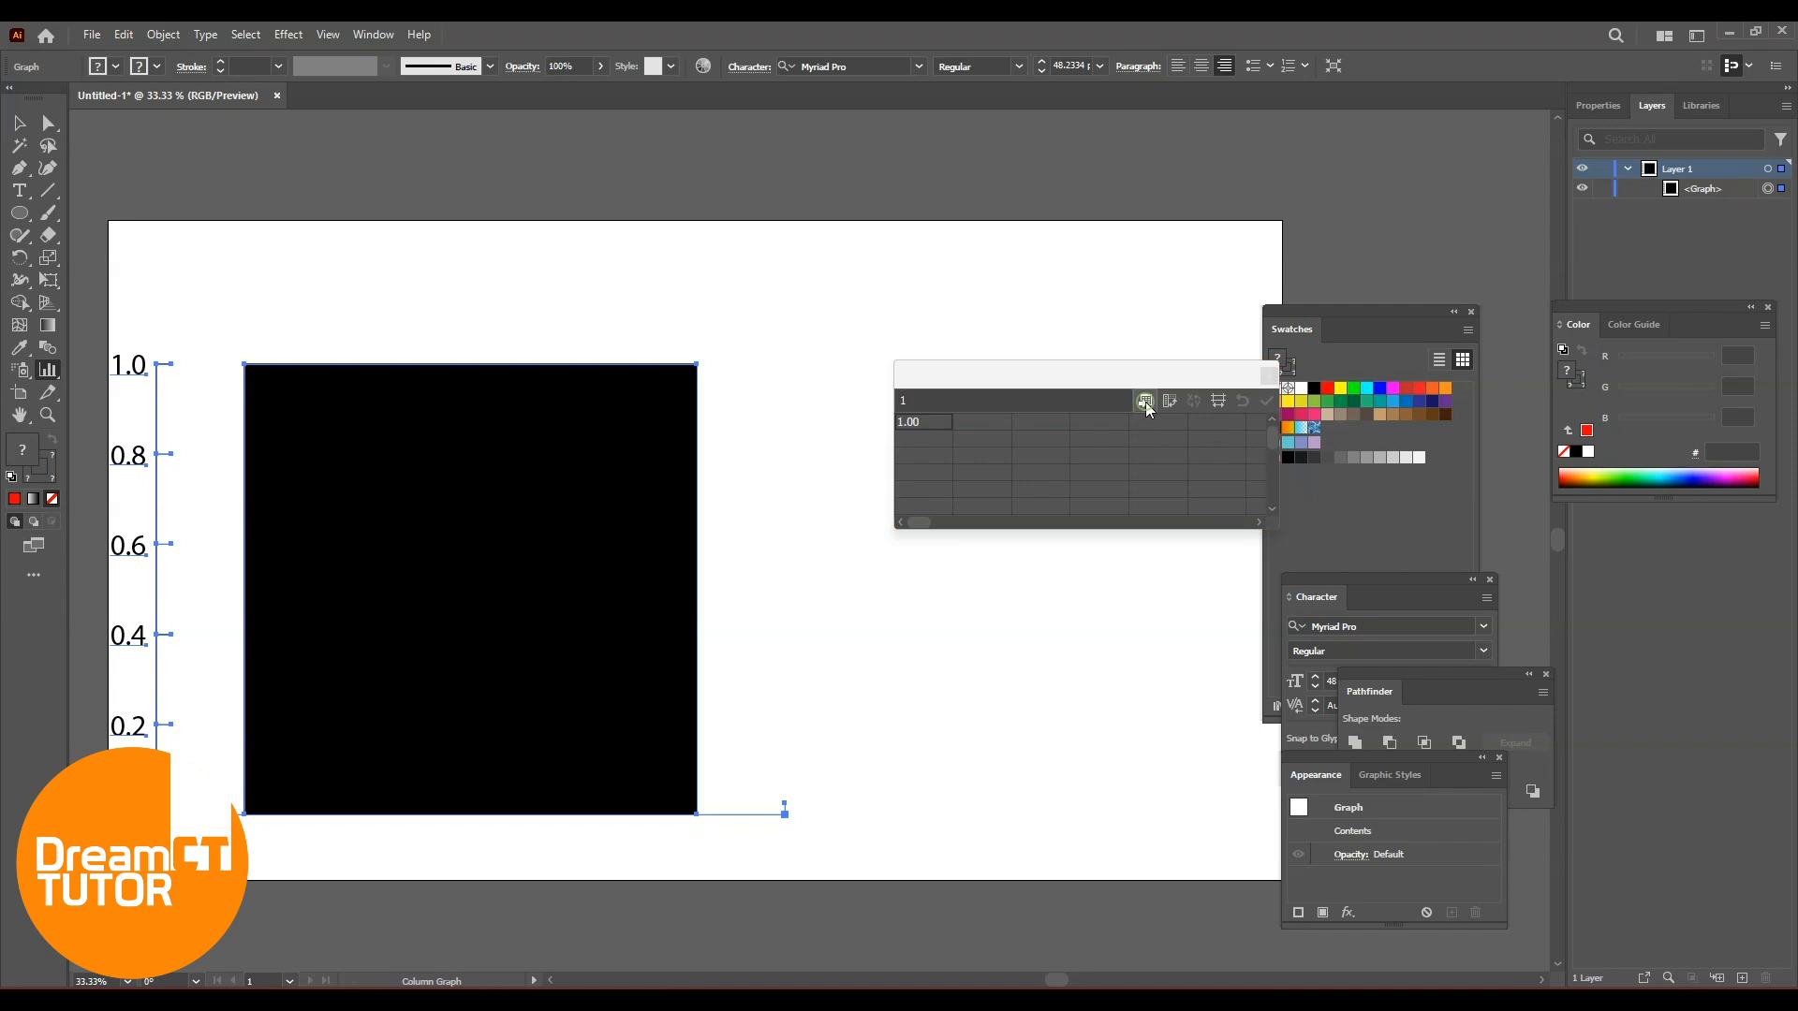
left_click(79, 272)
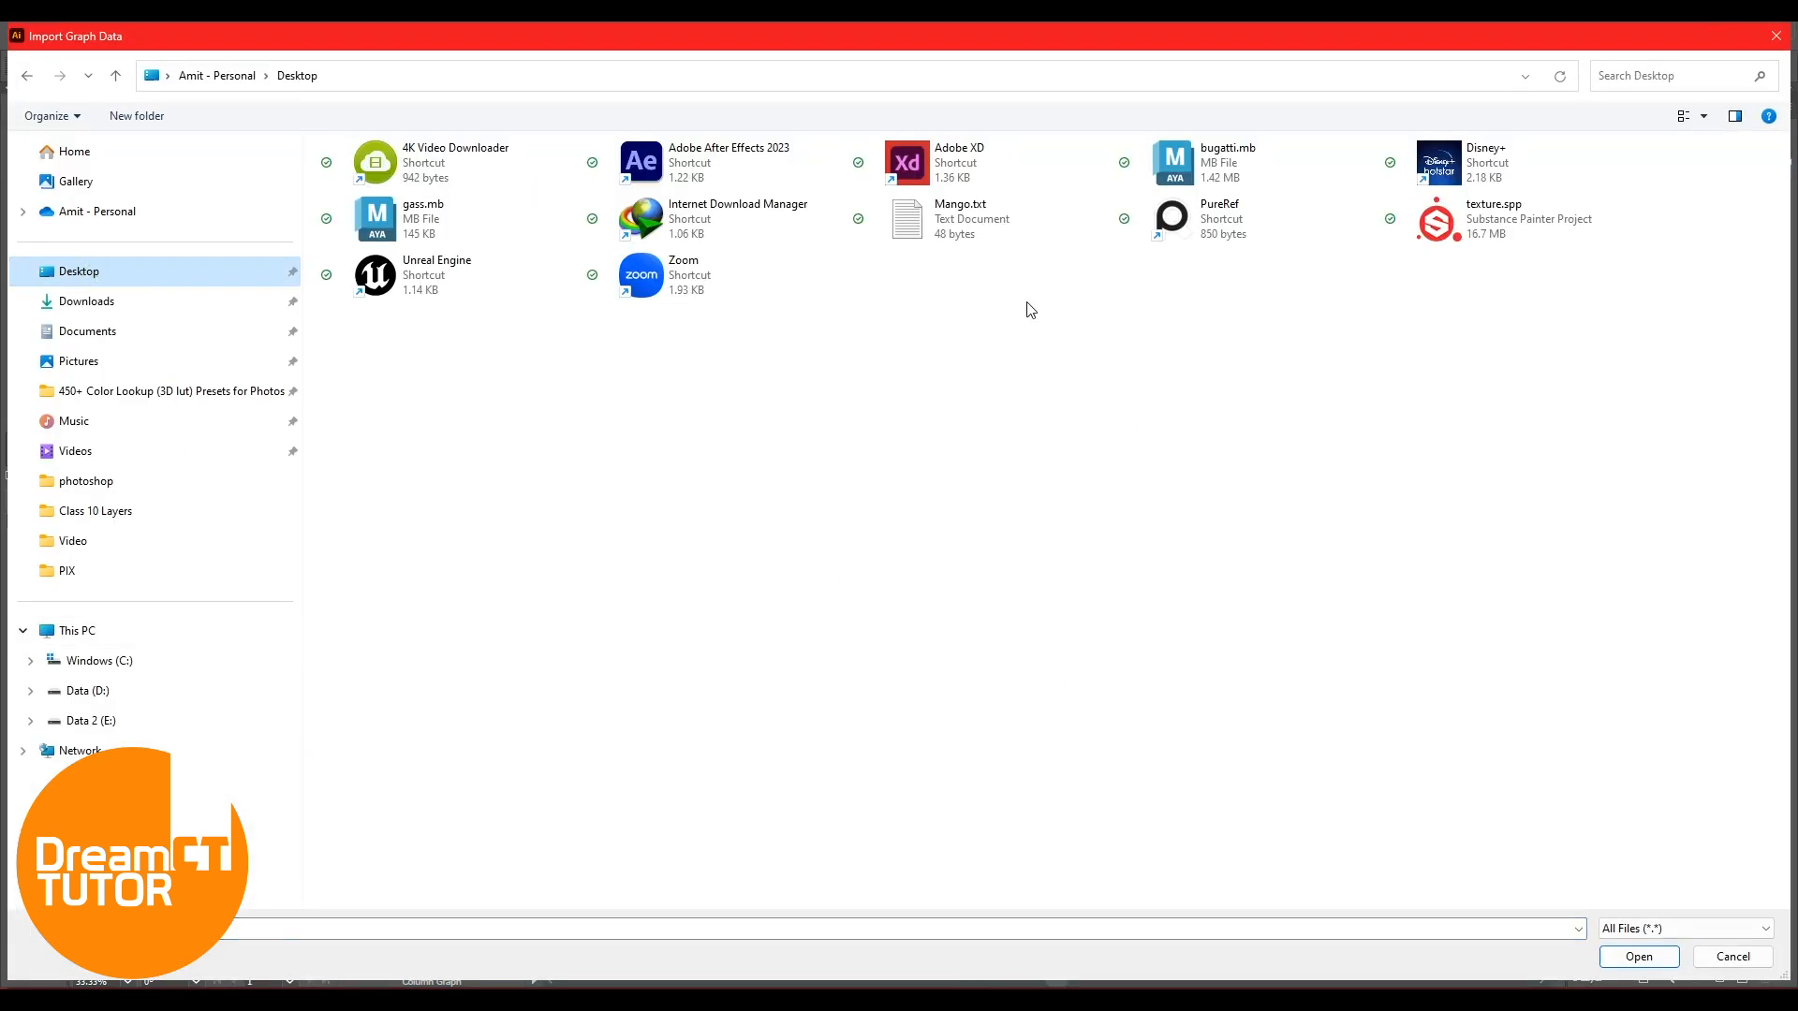
left_click(958, 241)
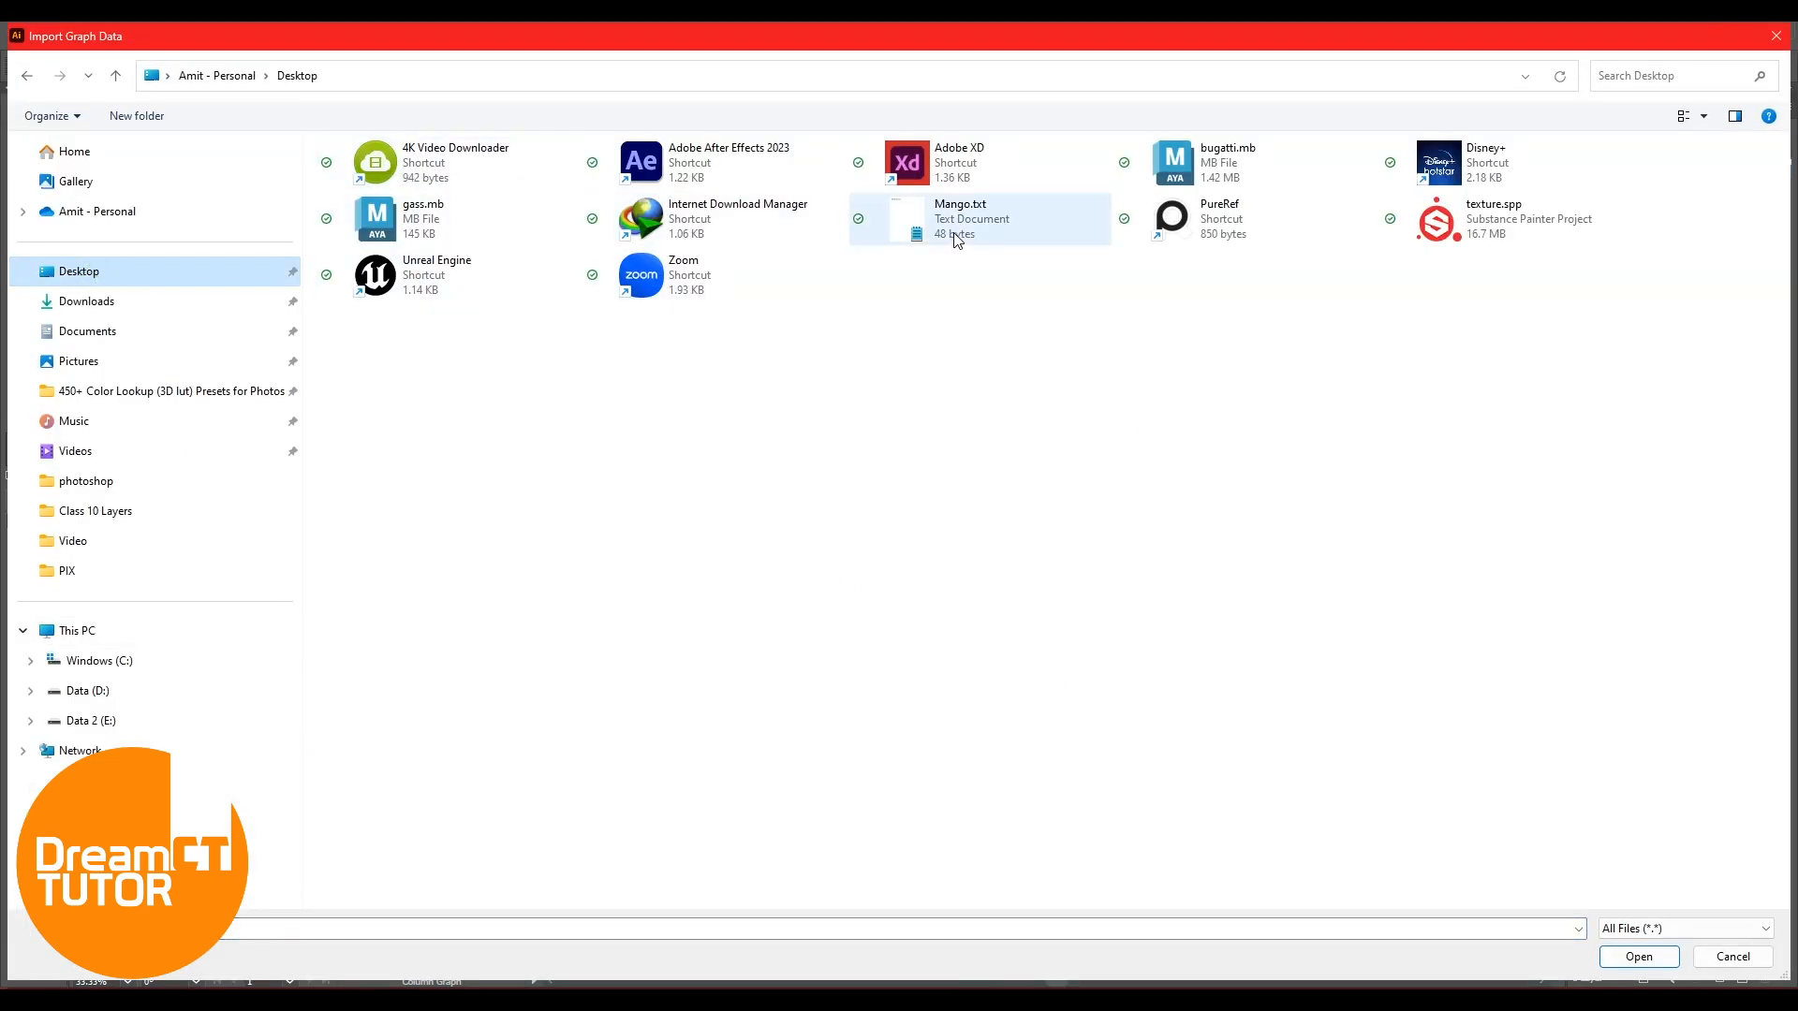
left_click(951, 232)
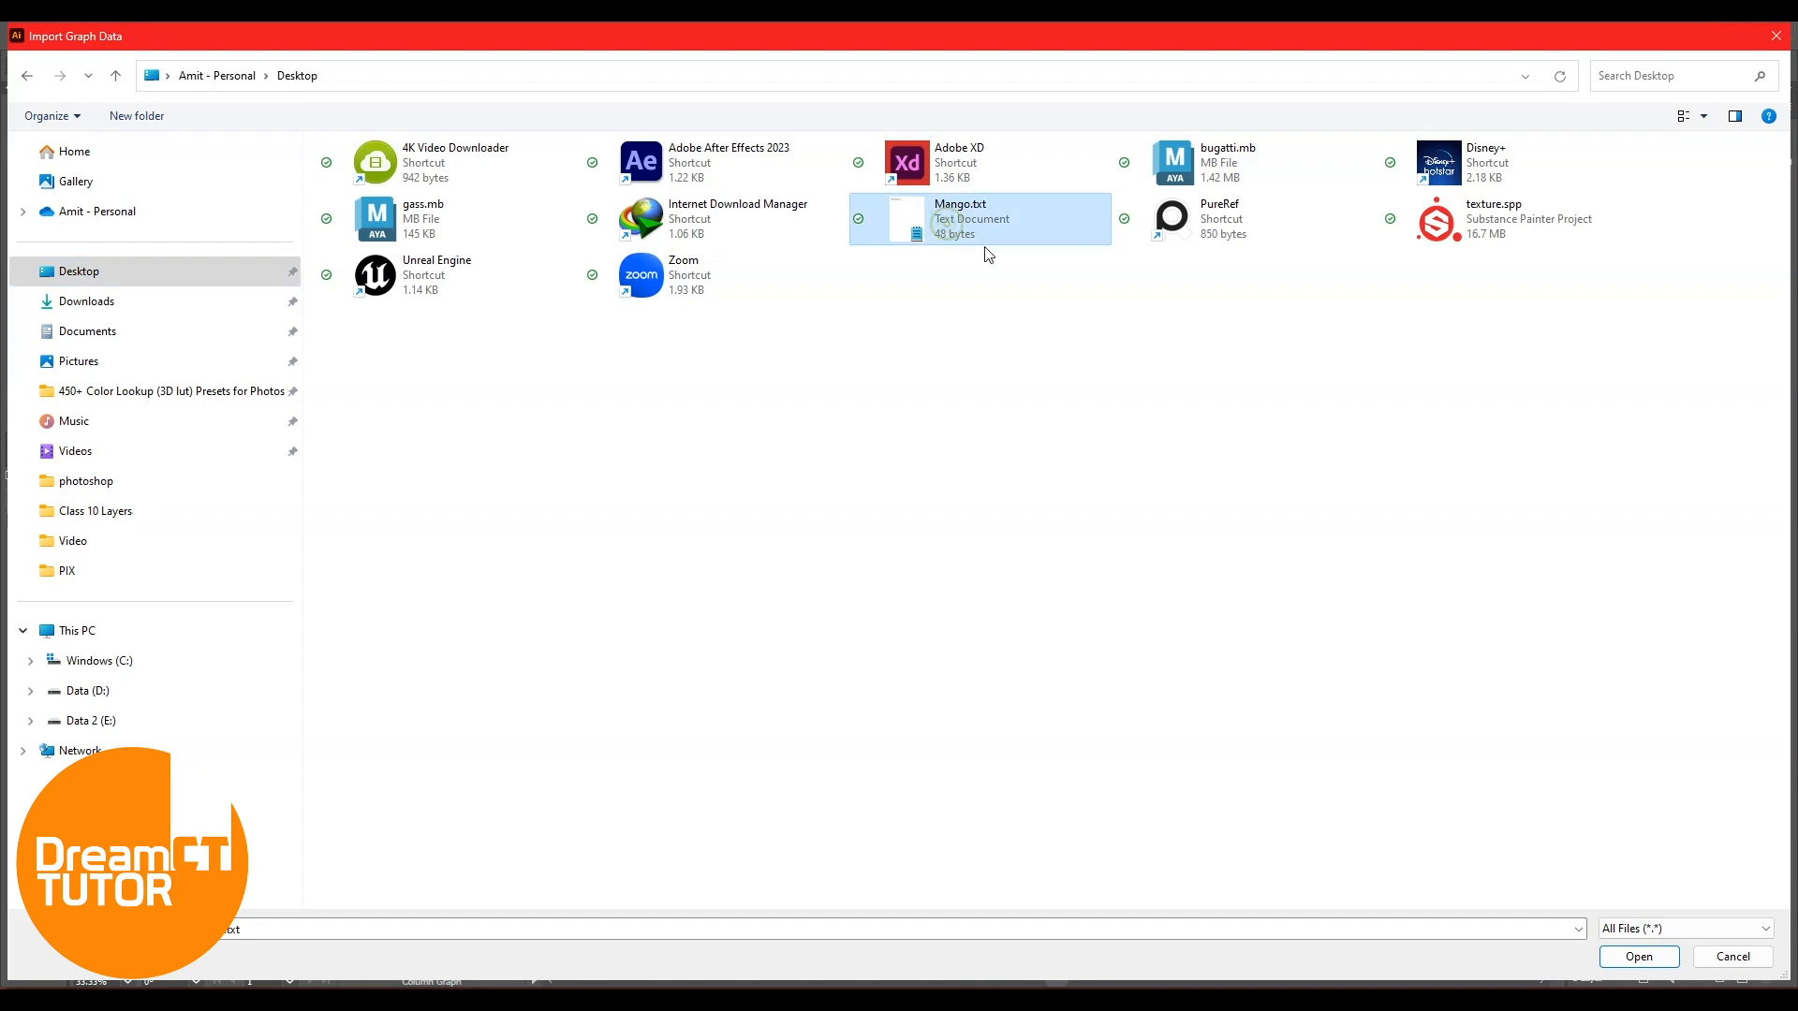
left_click(1639, 956)
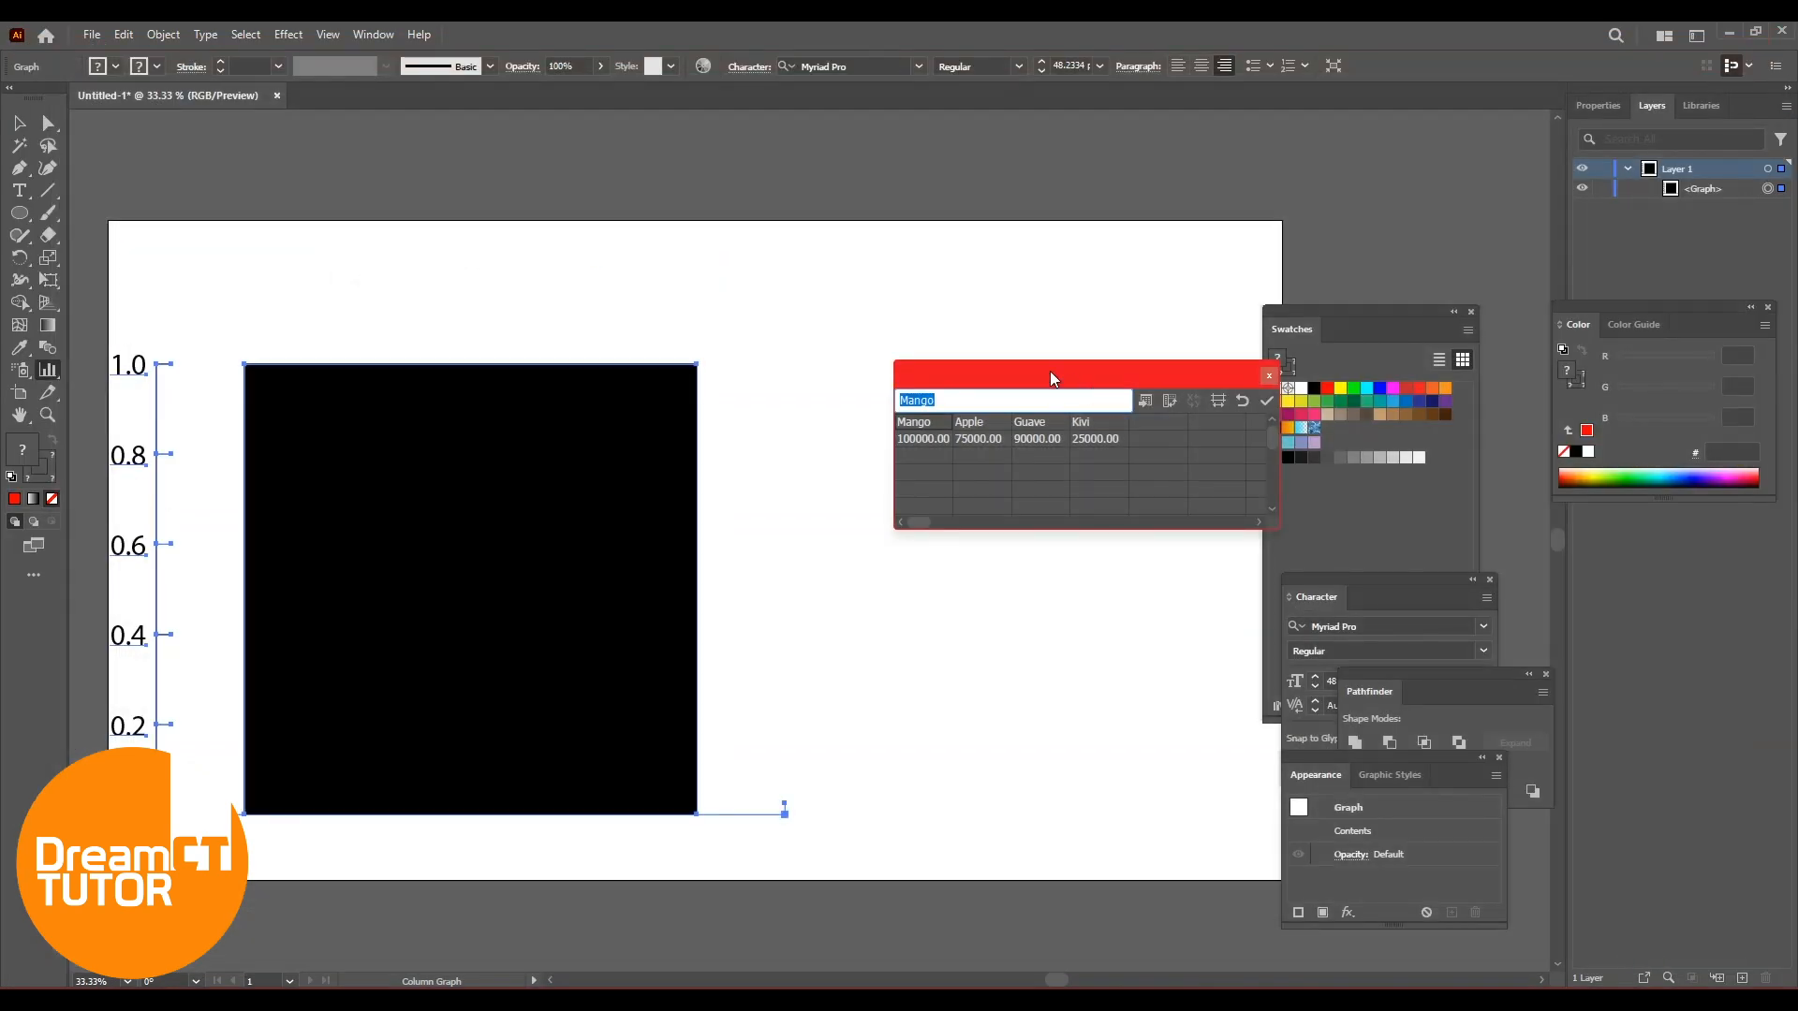
left_click(1266, 401)
left_click_drag(1054, 383, 1245, 714)
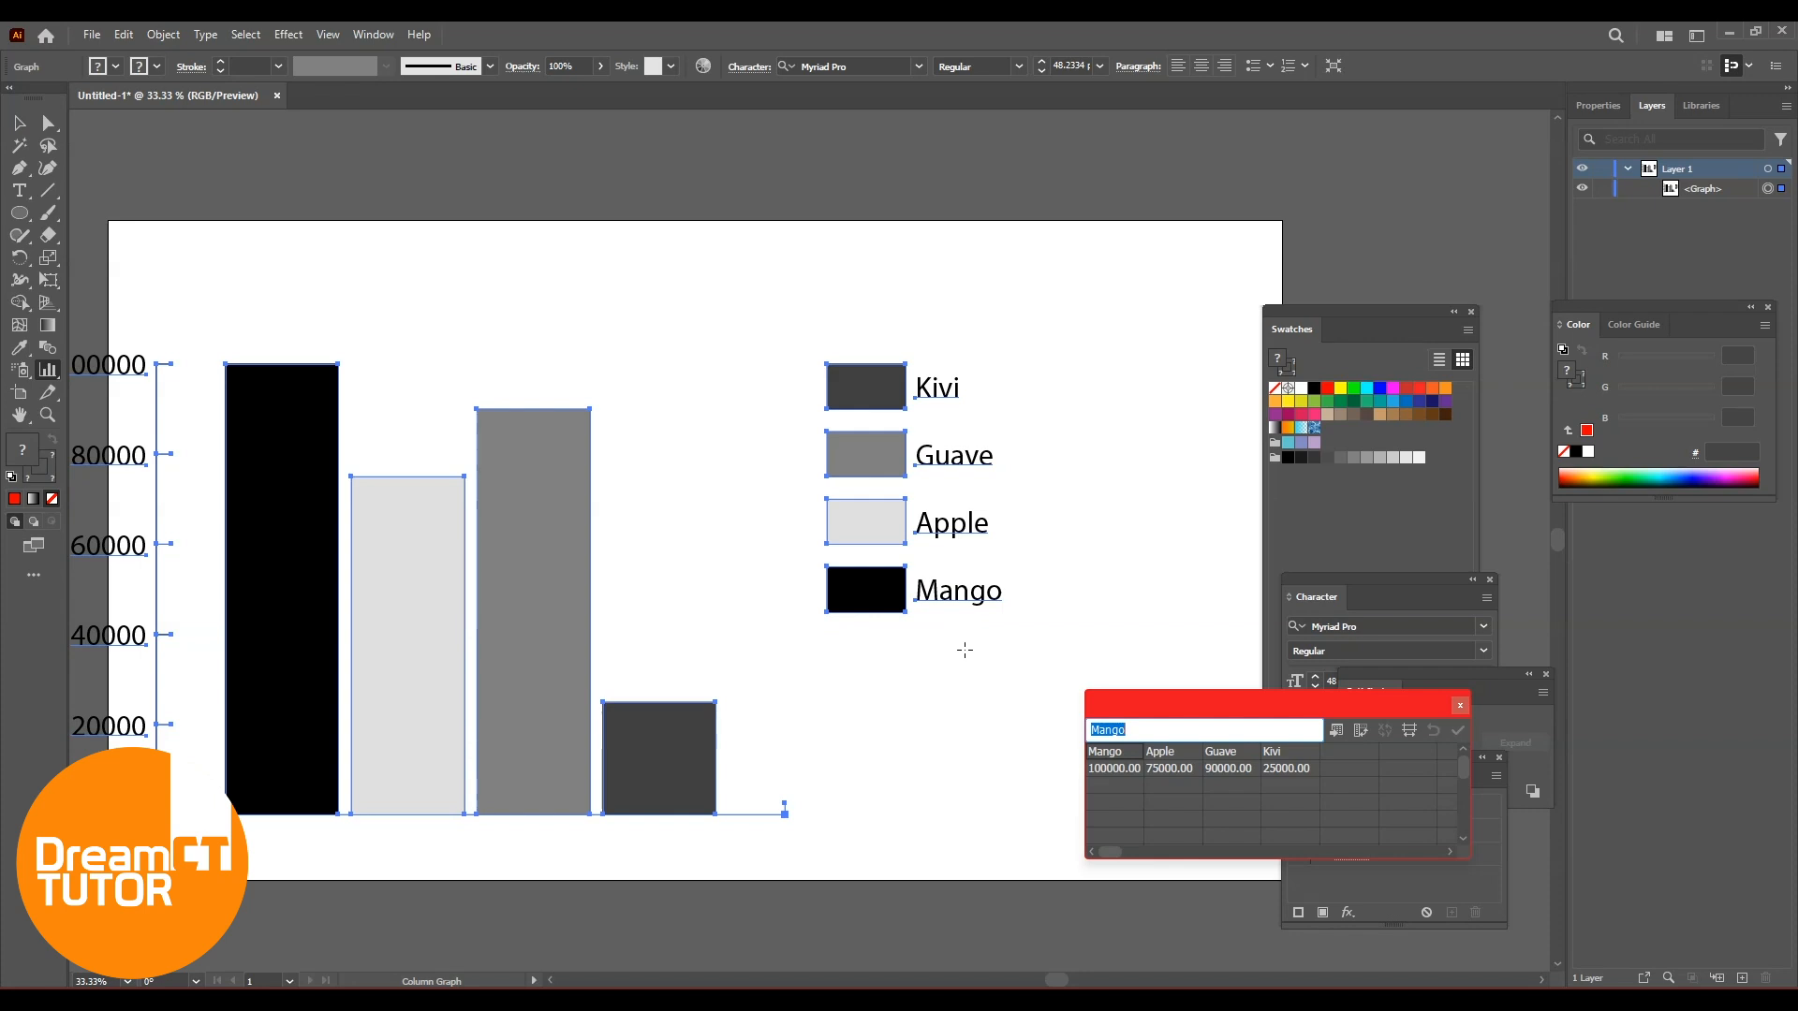
Move the whole graph right and slightly up so its value axis labels sit inside the artboard
left_click(19, 123)
left_click_drag(132, 292, 901, 840)
left_click_drag(868, 476, 959, 481)
left_click_drag(952, 554, 930, 519)
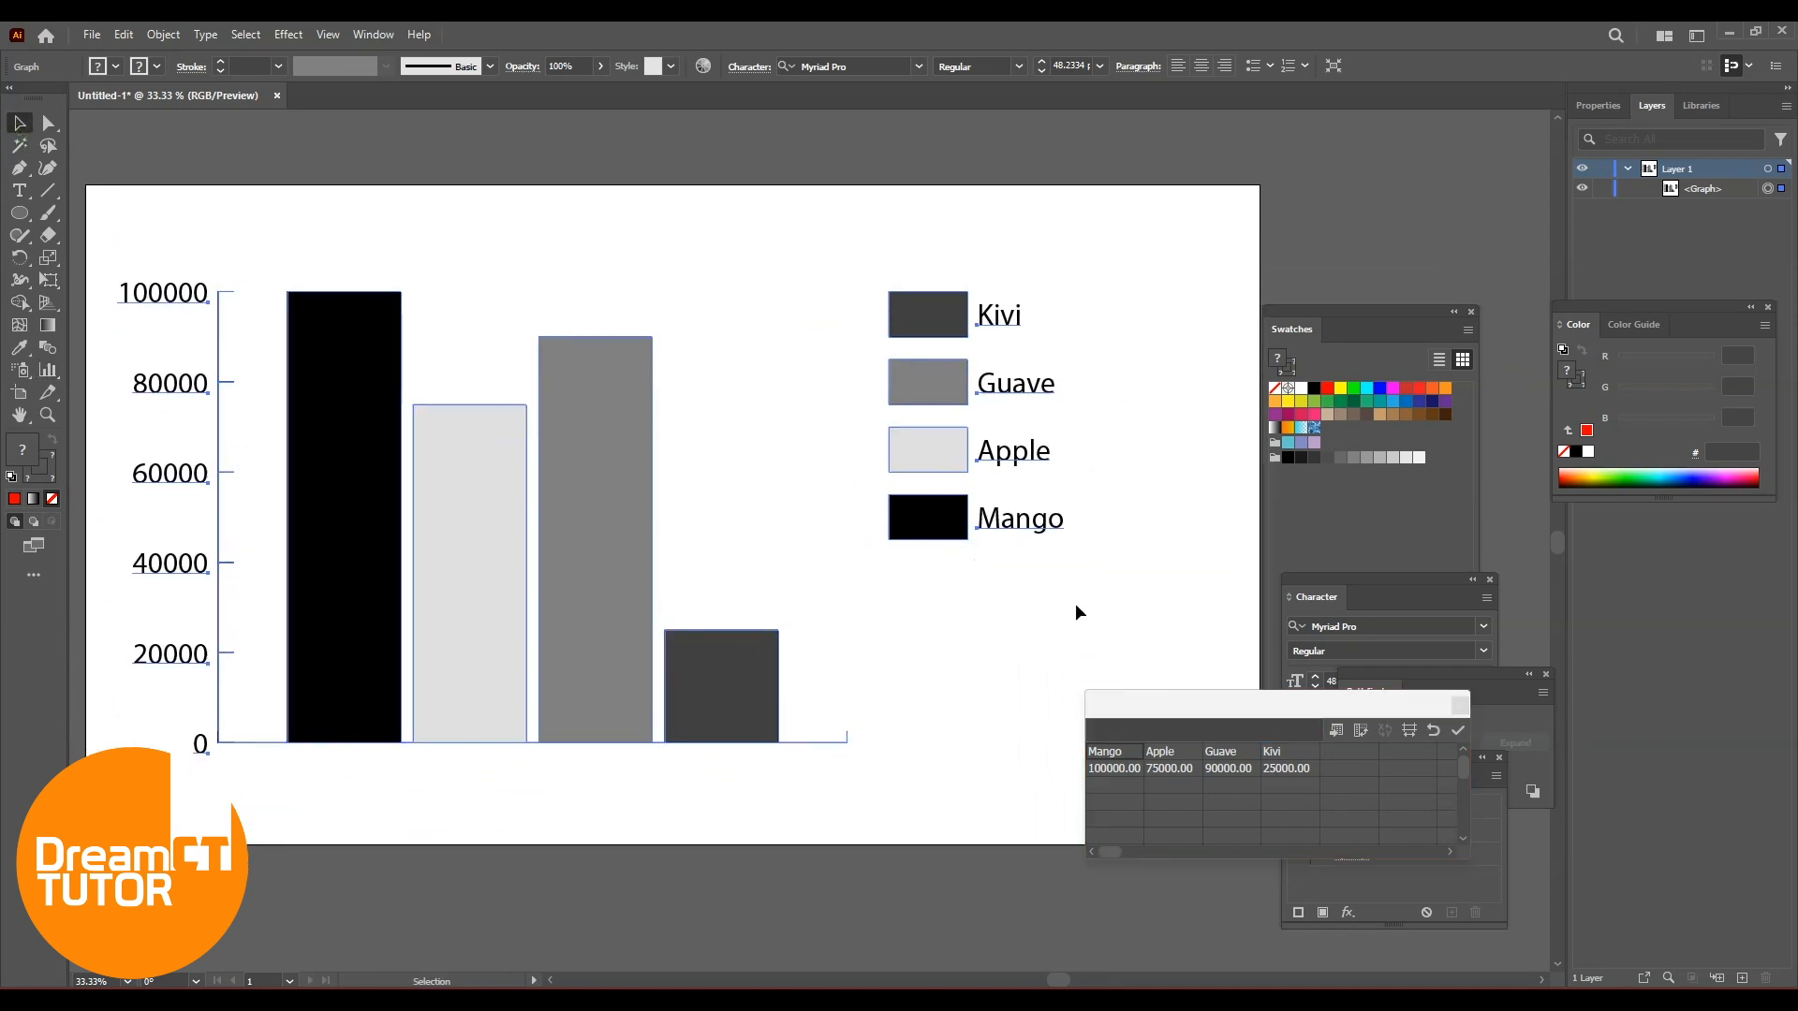
Try applying the graph data with the Mango heading cell left blank, and undo the change
left_click(1462, 733)
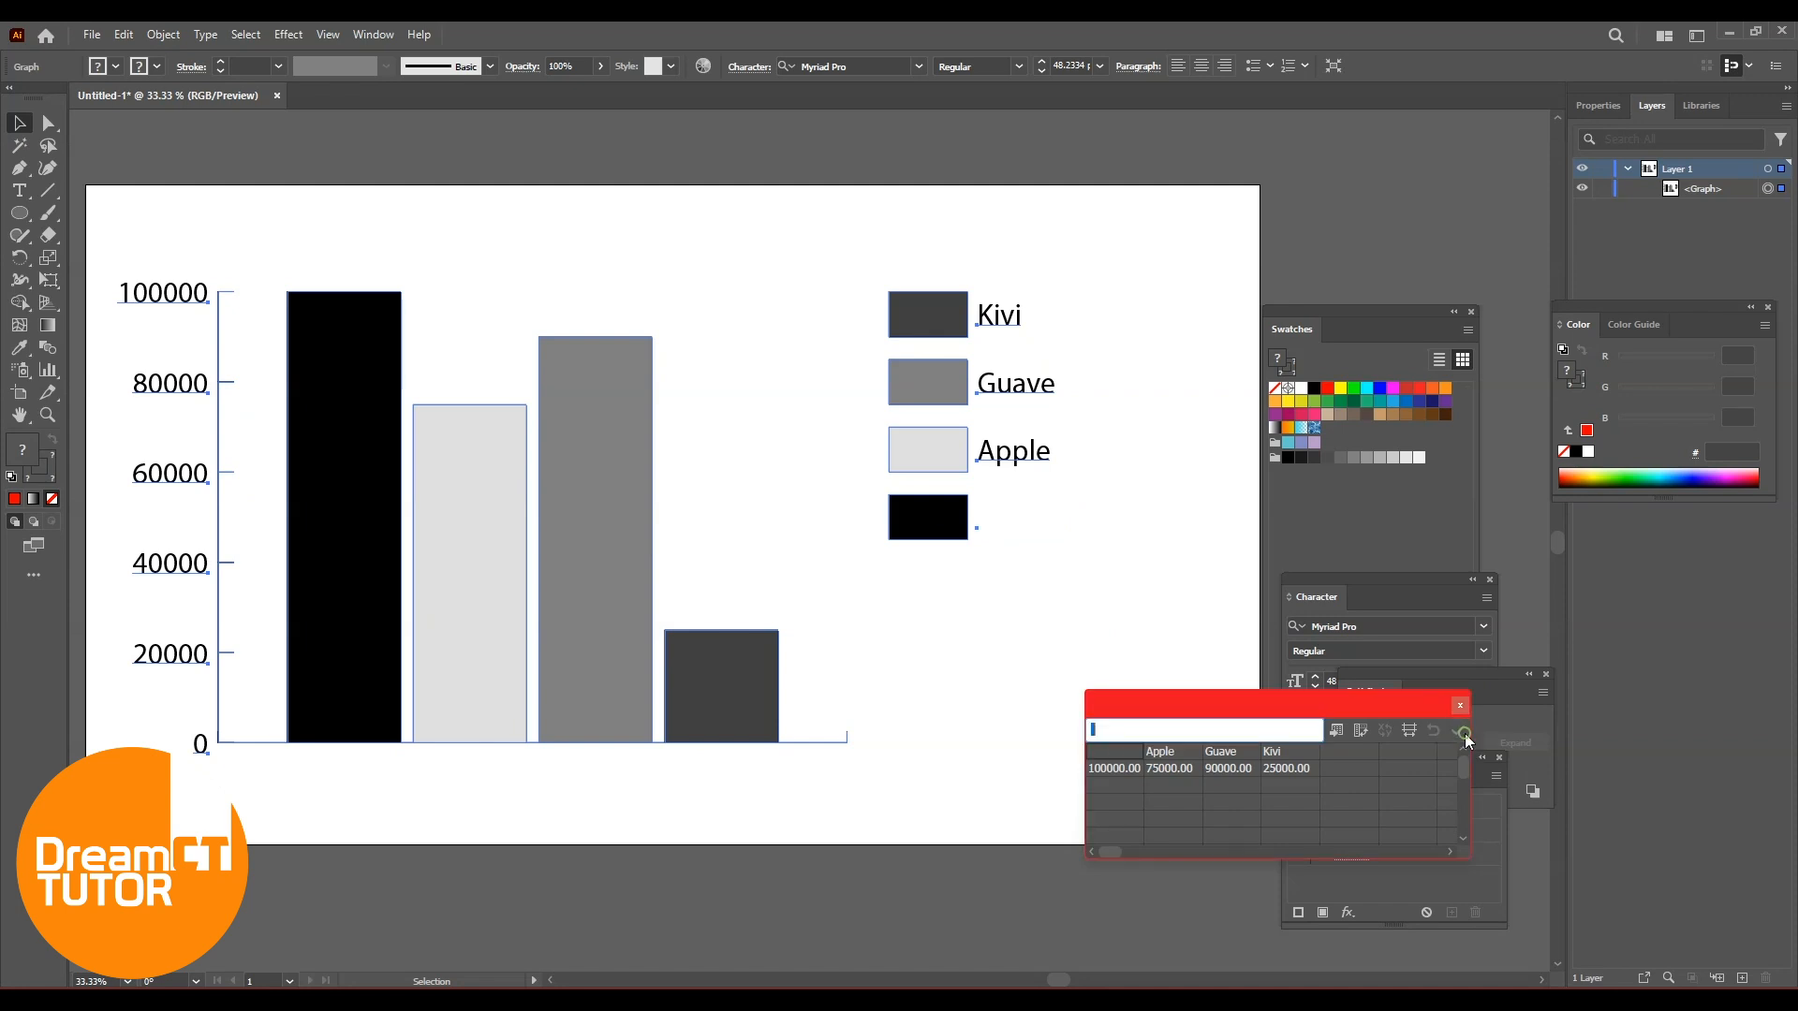
left_click(1147, 578)
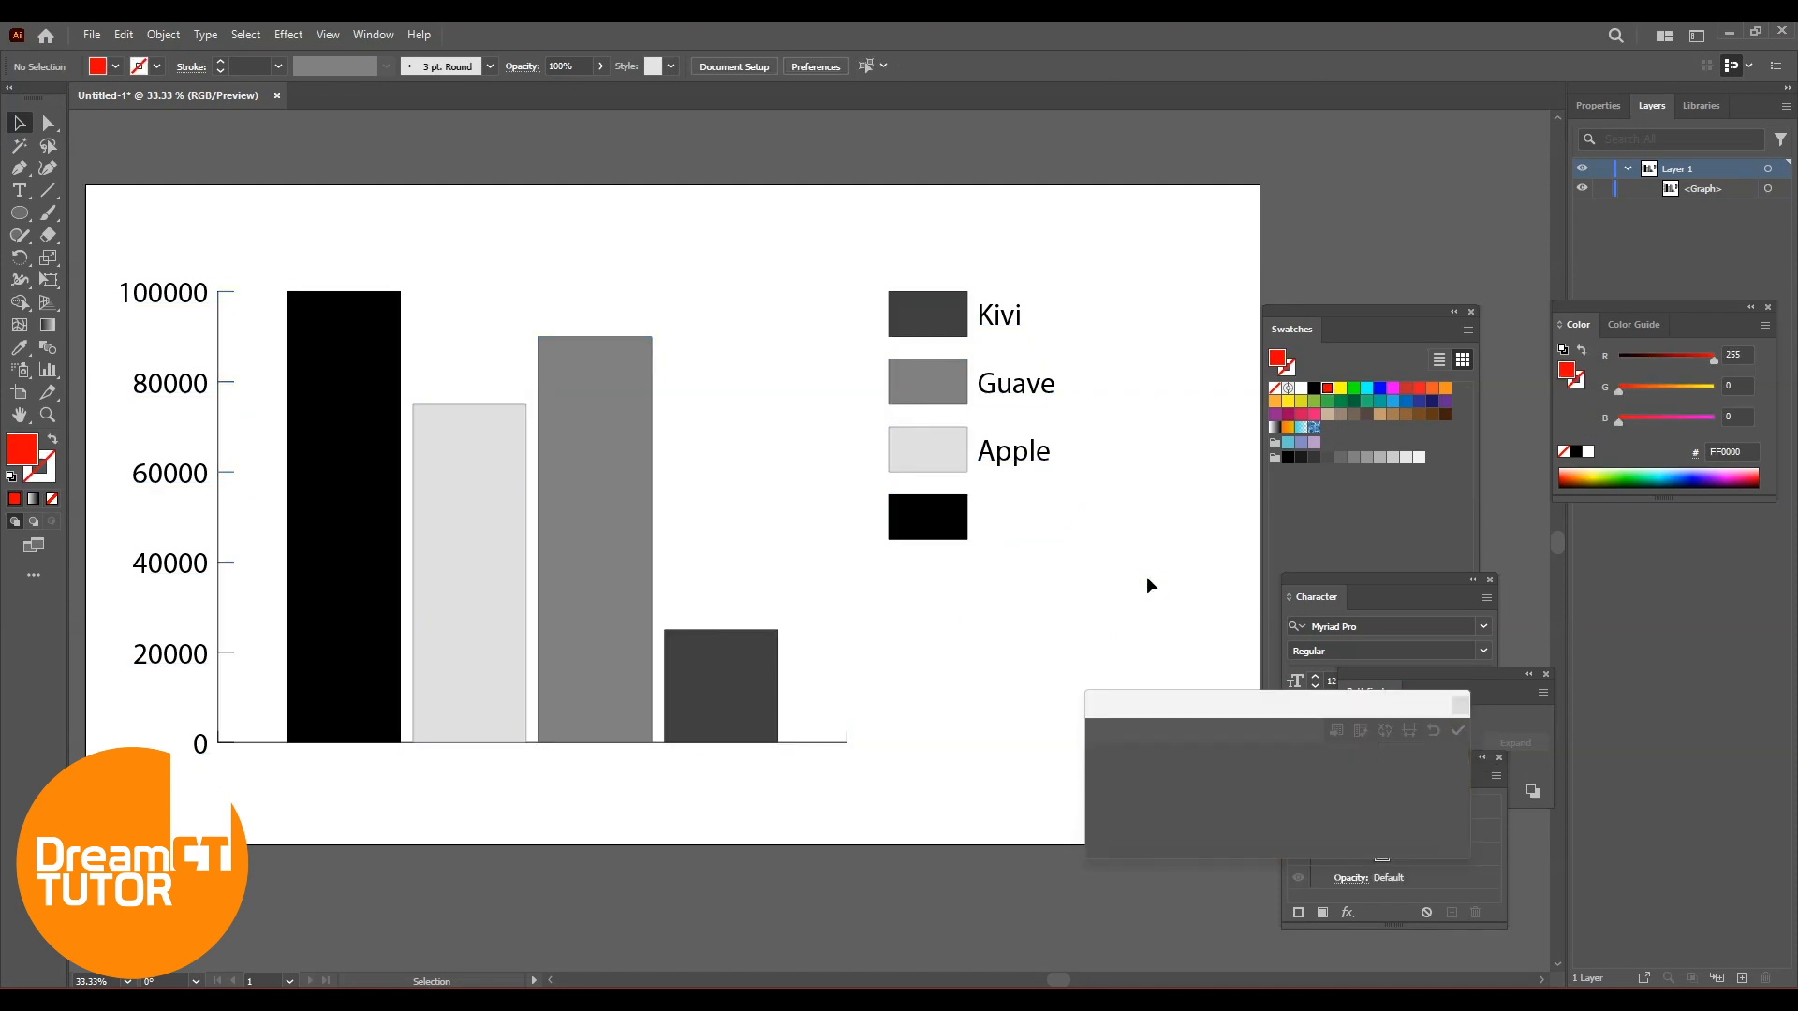
key("ctrl+z")
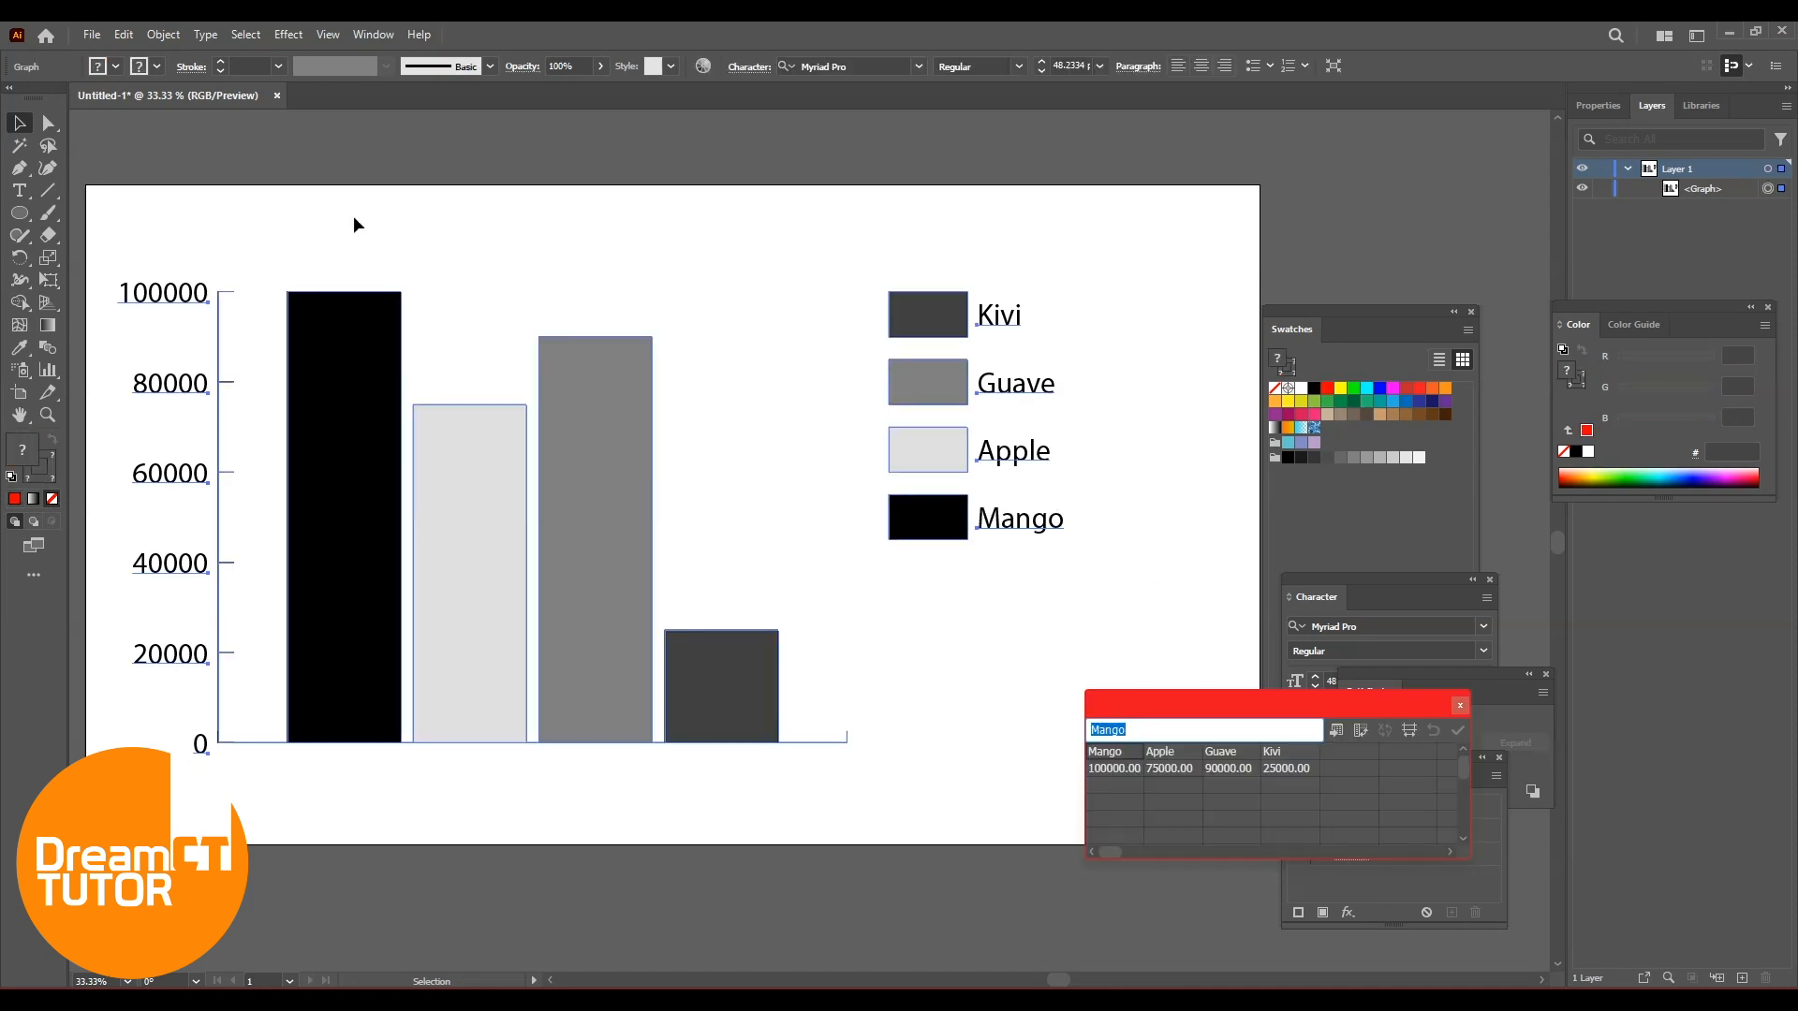